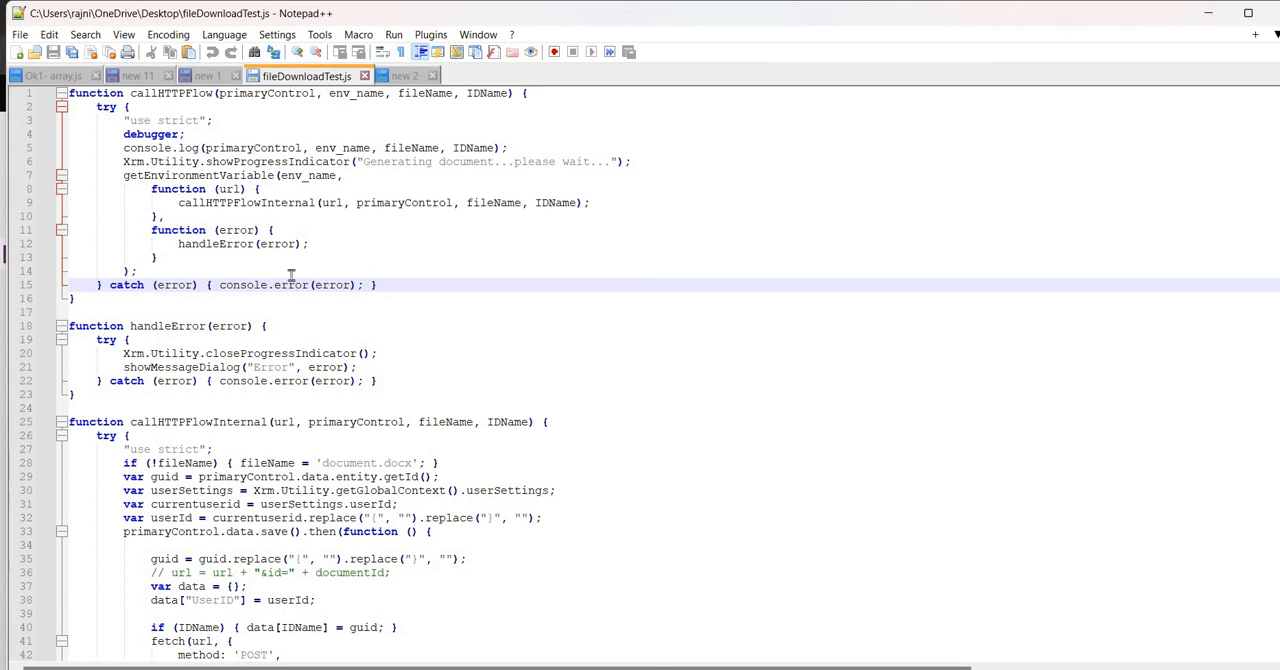
# Examine the callHTTPFlow function's primaryControl parameter, progress indicator message and getEnvironmentVariable call
pyautogui.click(273, 92)
pyautogui.doubleClick(273, 93)
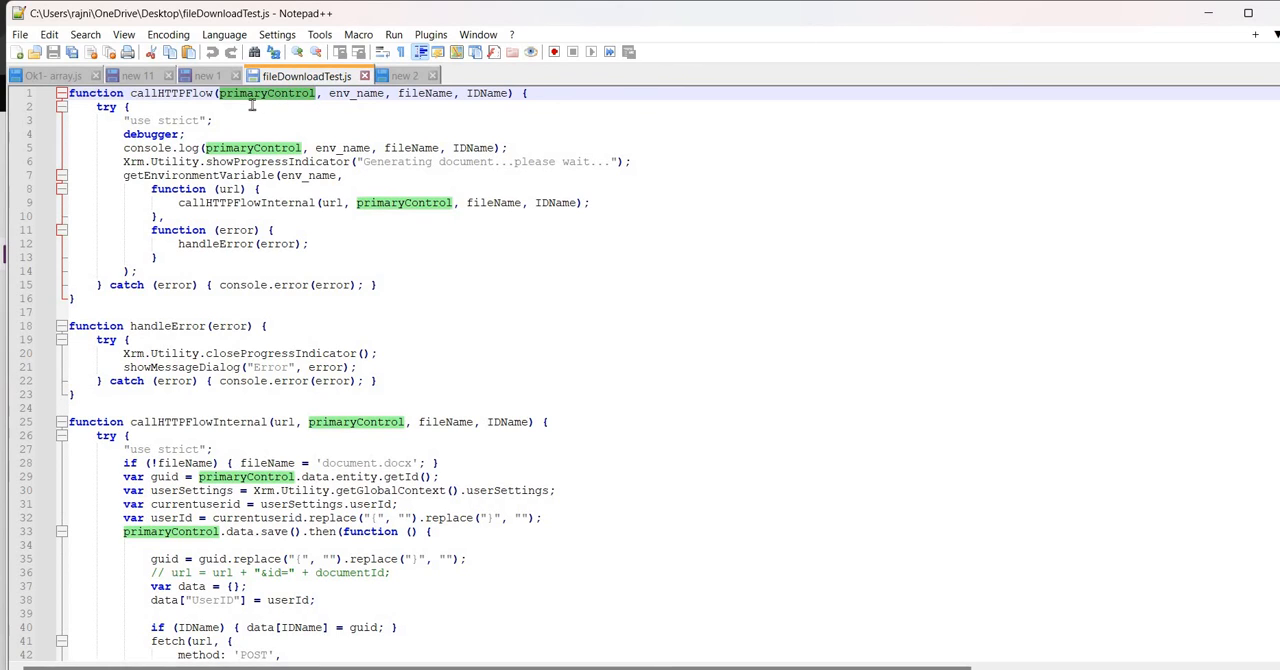
pyautogui.click(252, 105)
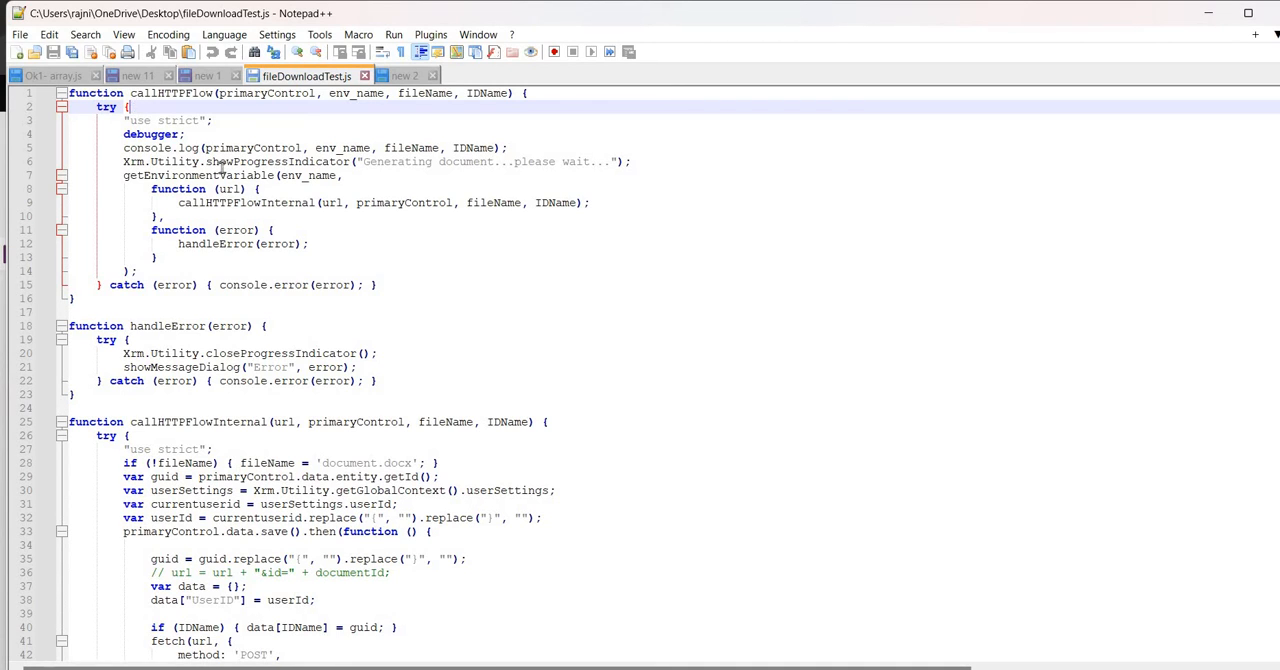
pyautogui.click(430, 226)
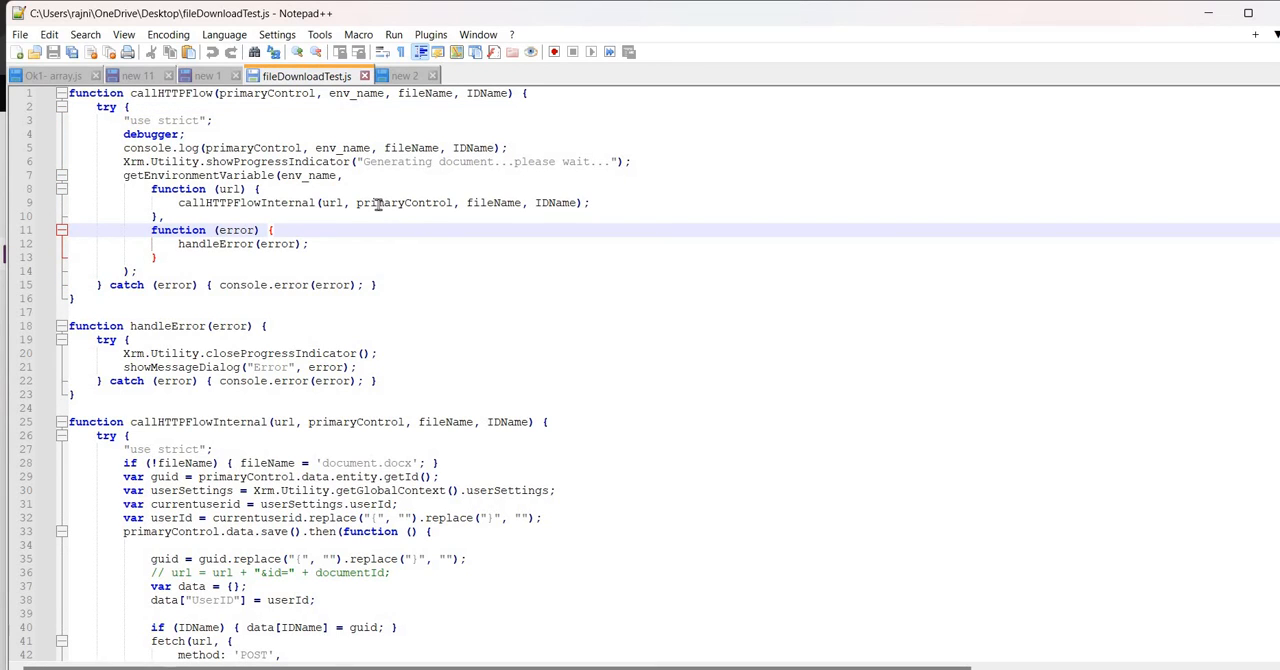
pyautogui.moveTo(567, 165); pyautogui.dragTo(390, 162)
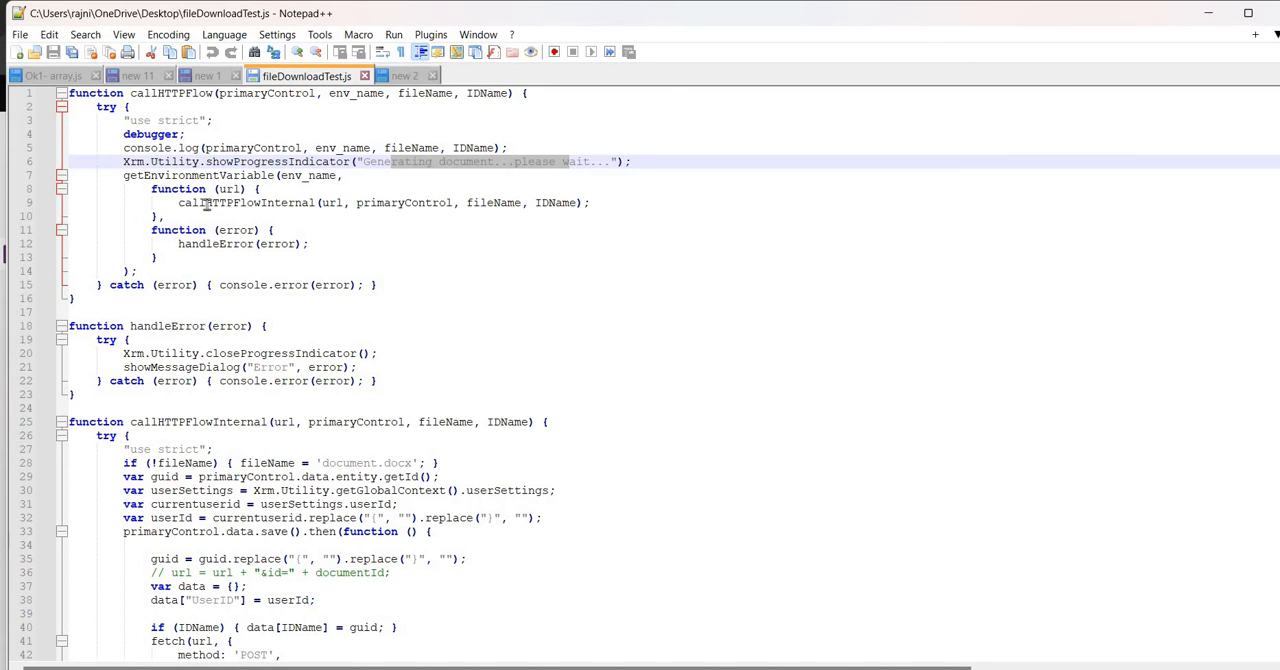
pyautogui.moveTo(180, 177); pyautogui.dragTo(297, 178)
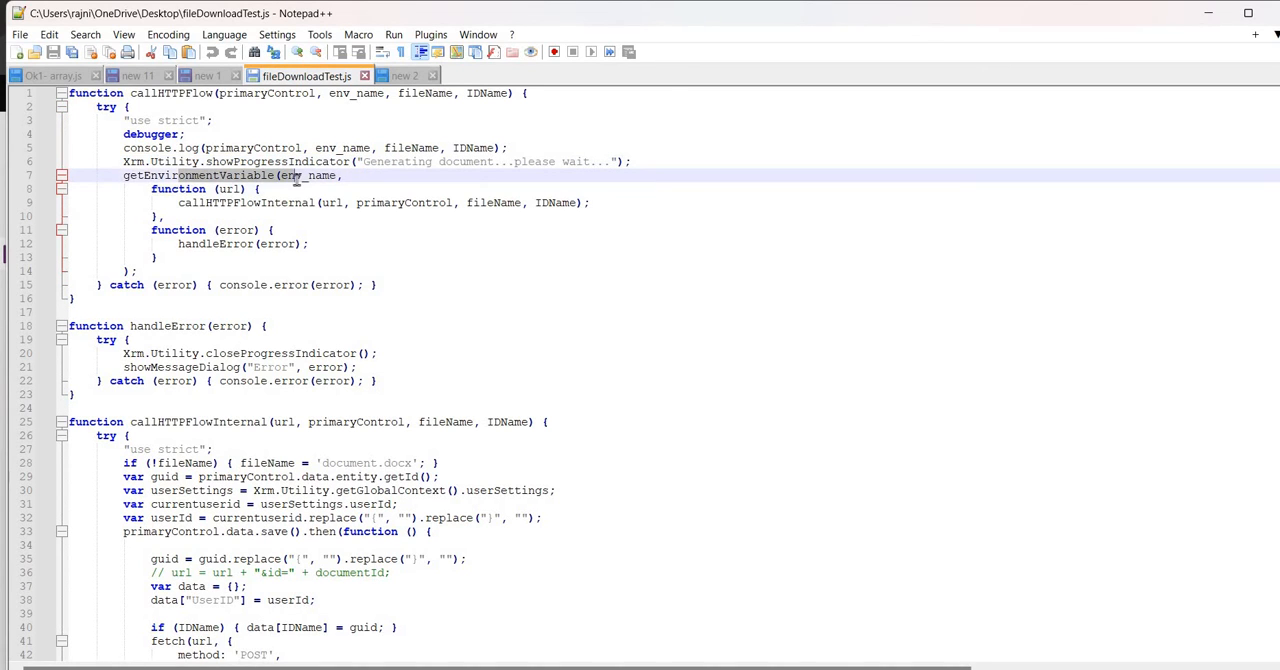
# Review the getEnvironmentVariable function's definition at the end of fileDownloadTest.js
pyautogui.click(235, 226)
pyautogui.scroll(-17, 411, 398)
pyautogui.scroll(-20, 411, 398)
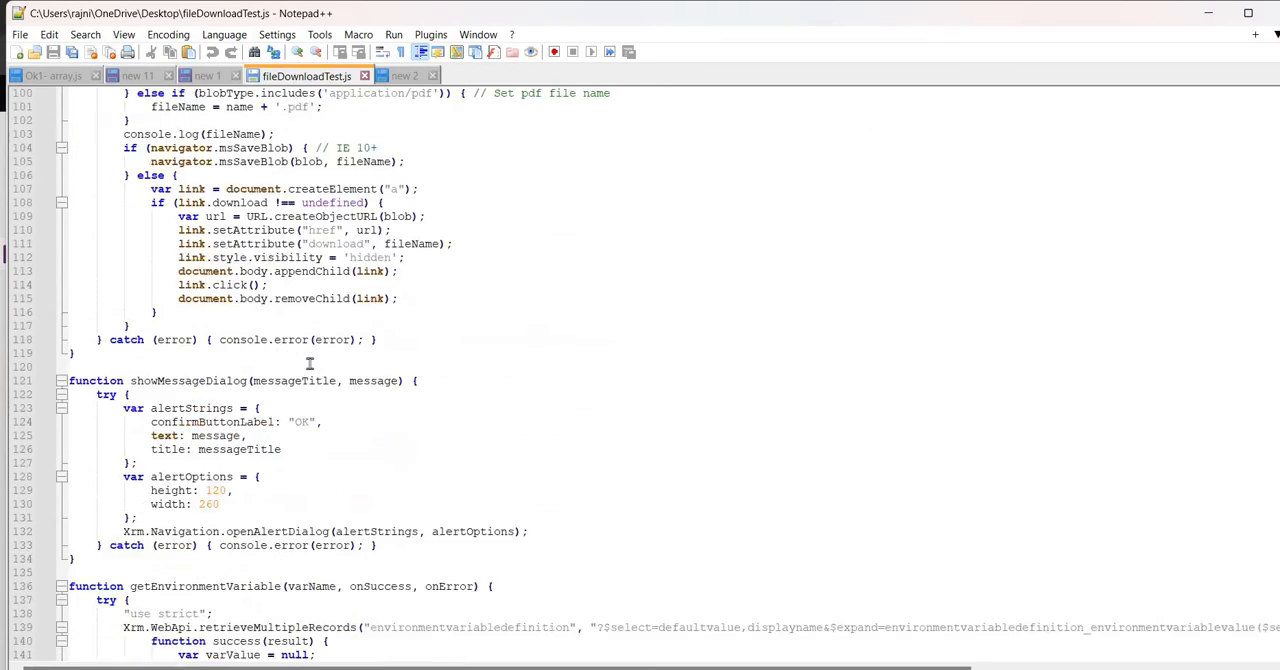
pyautogui.moveTo(177, 259); pyautogui.dragTo(242, 483)
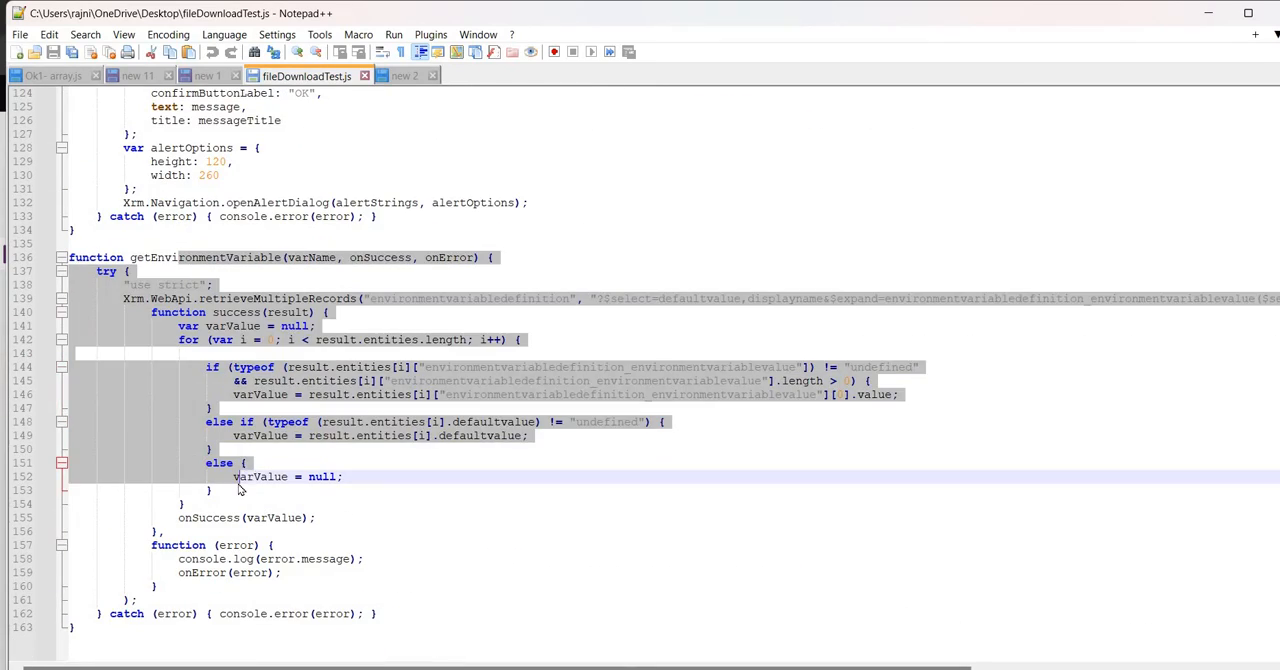
pyautogui.scroll(13, 336, 449)
pyautogui.scroll(20, 336, 449)
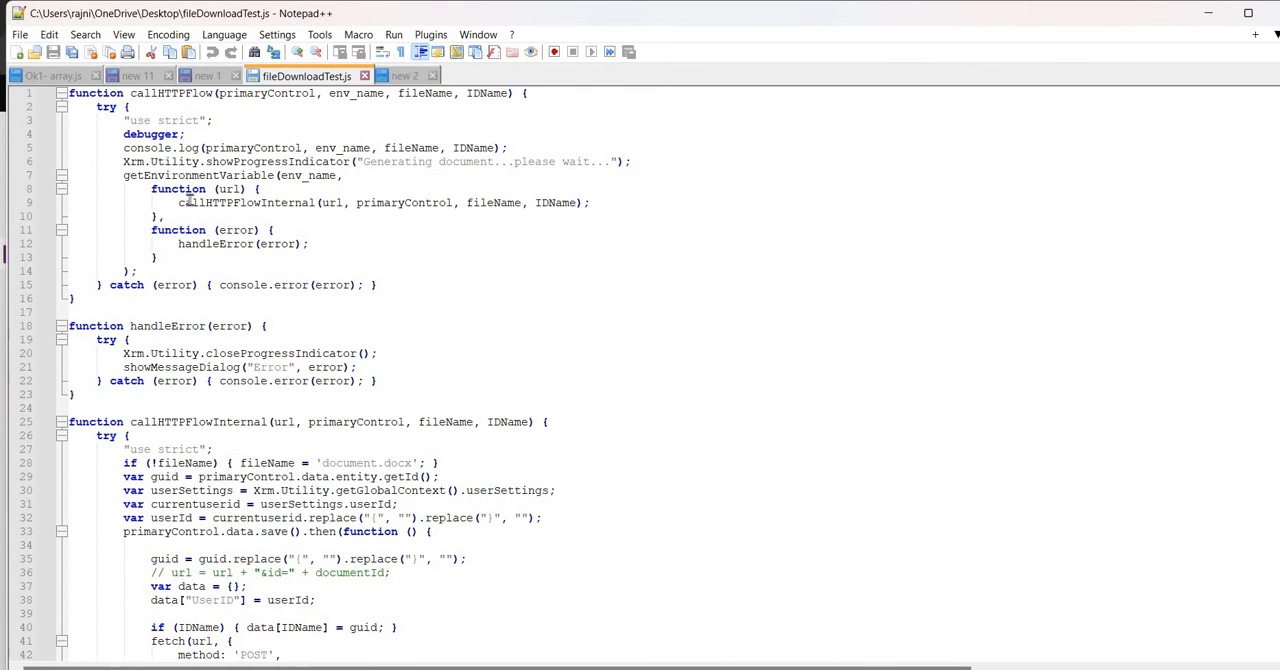
# Examine how callHTTPFlowInternal is called, and read its definition including the record ID and user ID handling
pyautogui.moveTo(193, 203); pyautogui.dragTo(290, 203)
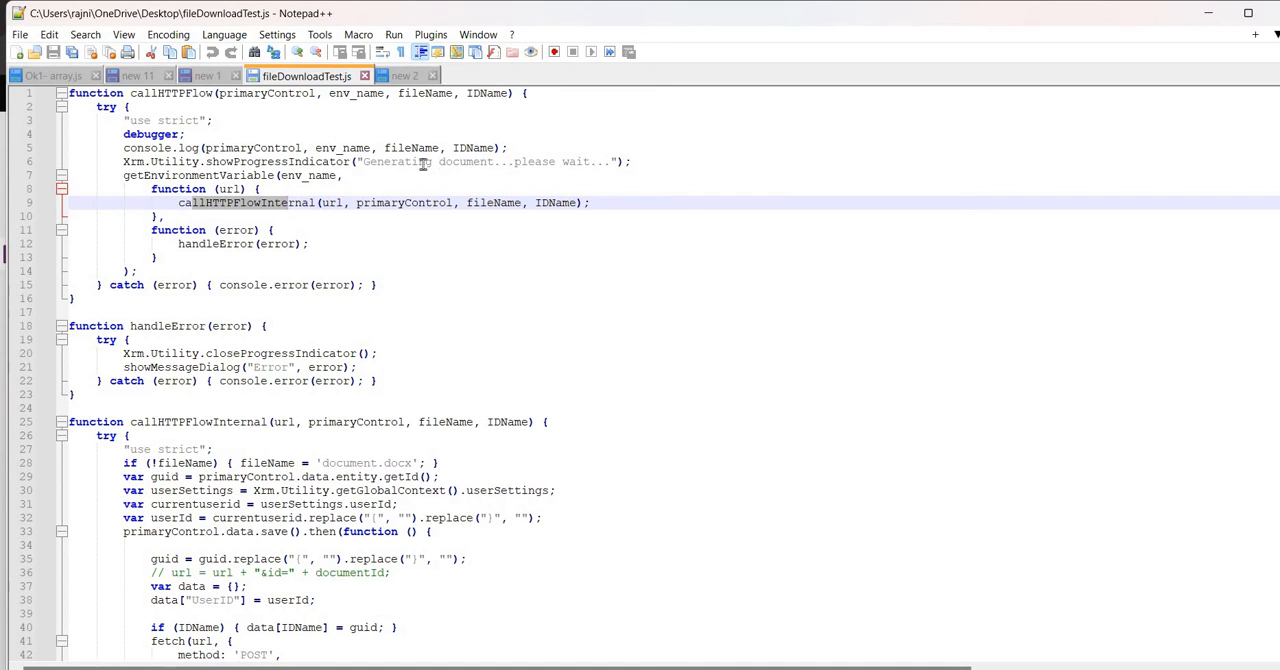
pyautogui.moveTo(412, 161); pyautogui.dragTo(316, 162)
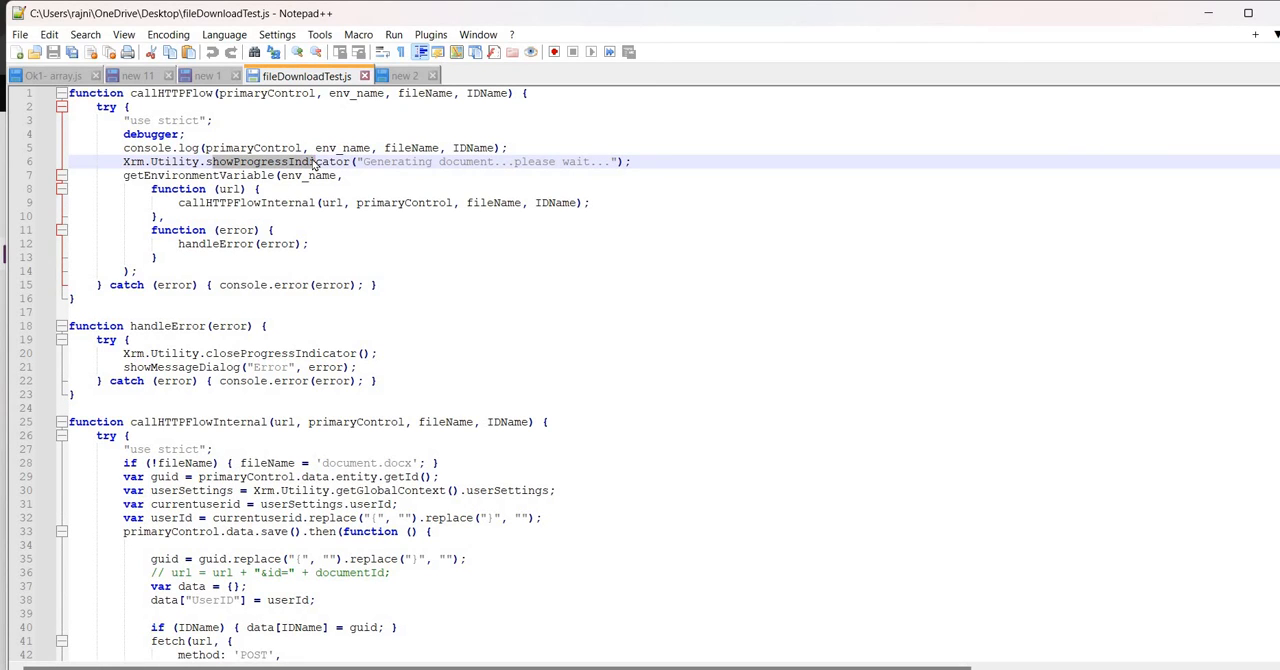
pyautogui.scroll(-2, 491, 338)
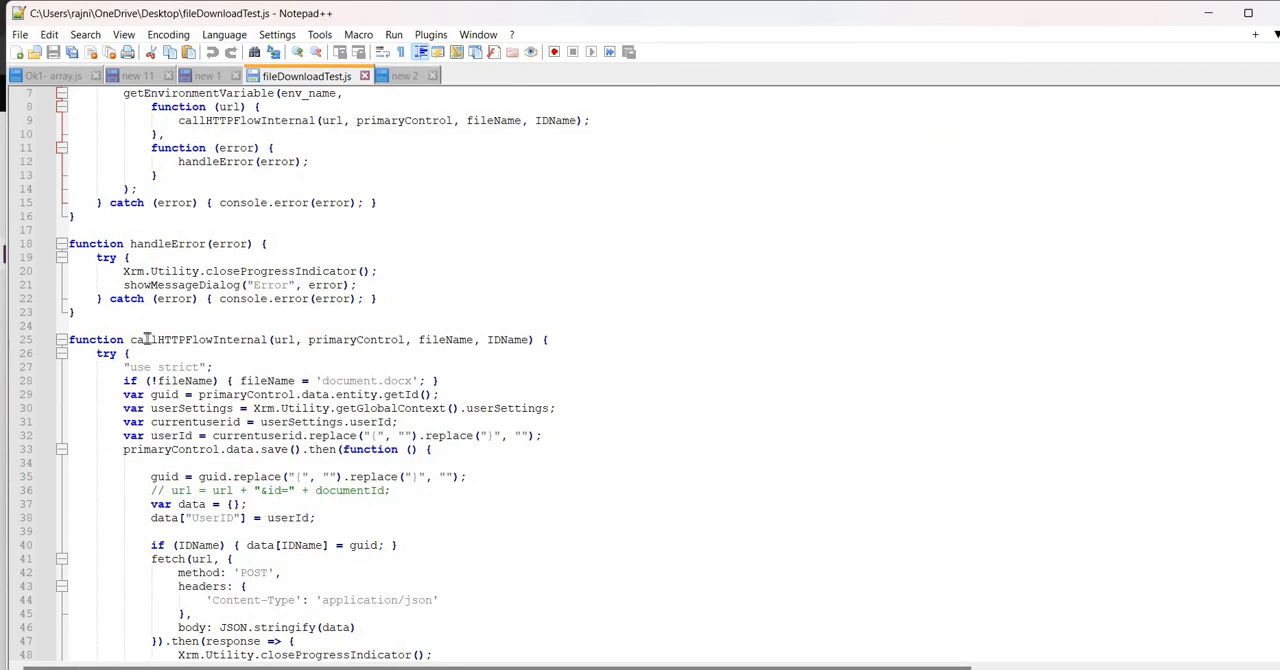
pyautogui.moveTo(131, 339); pyautogui.dragTo(268, 343)
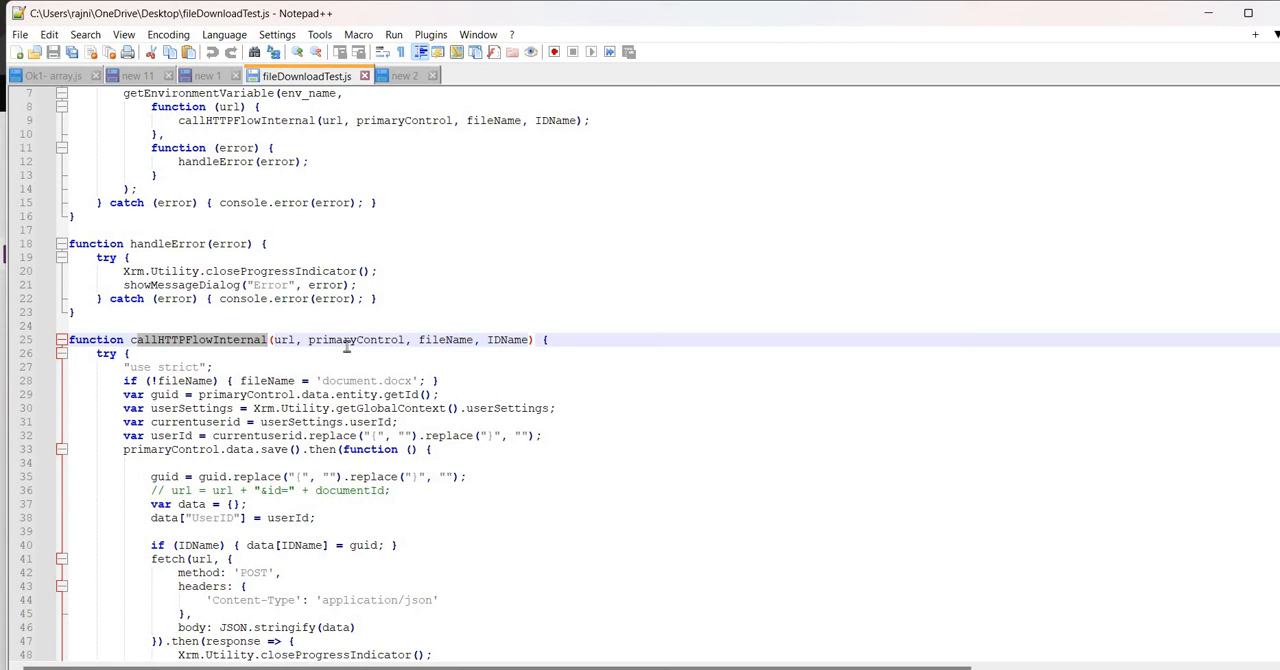
pyautogui.scroll(-1, 381, 372)
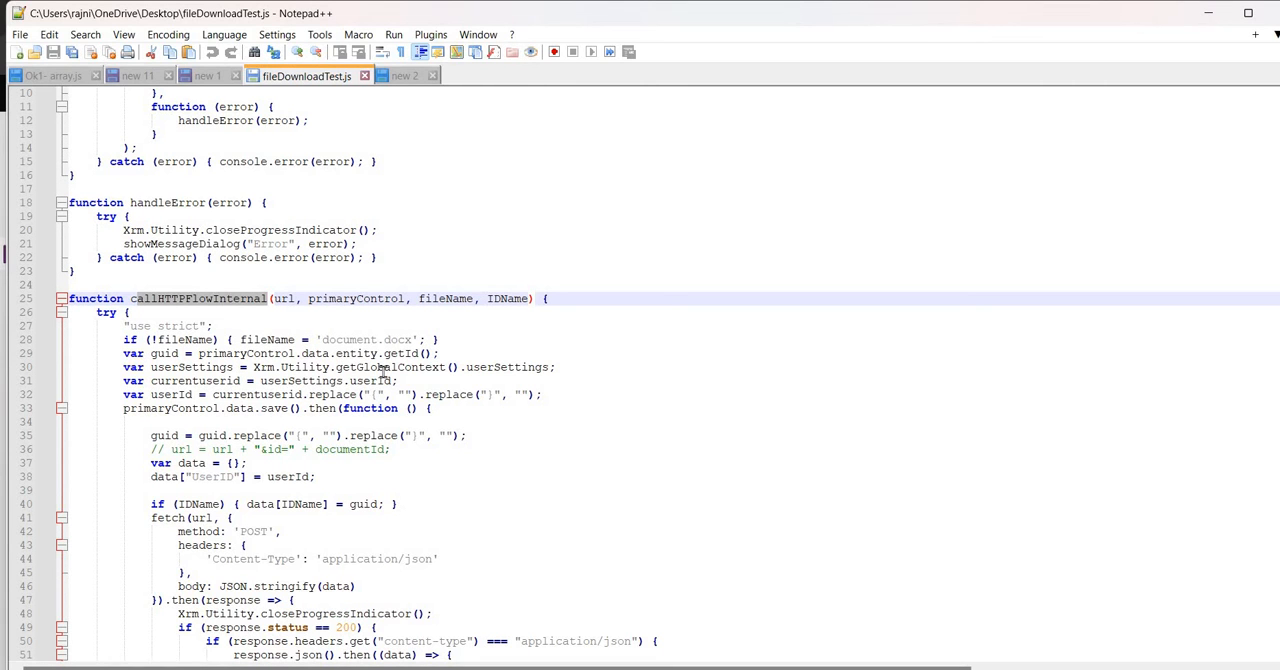
pyautogui.click(383, 394)
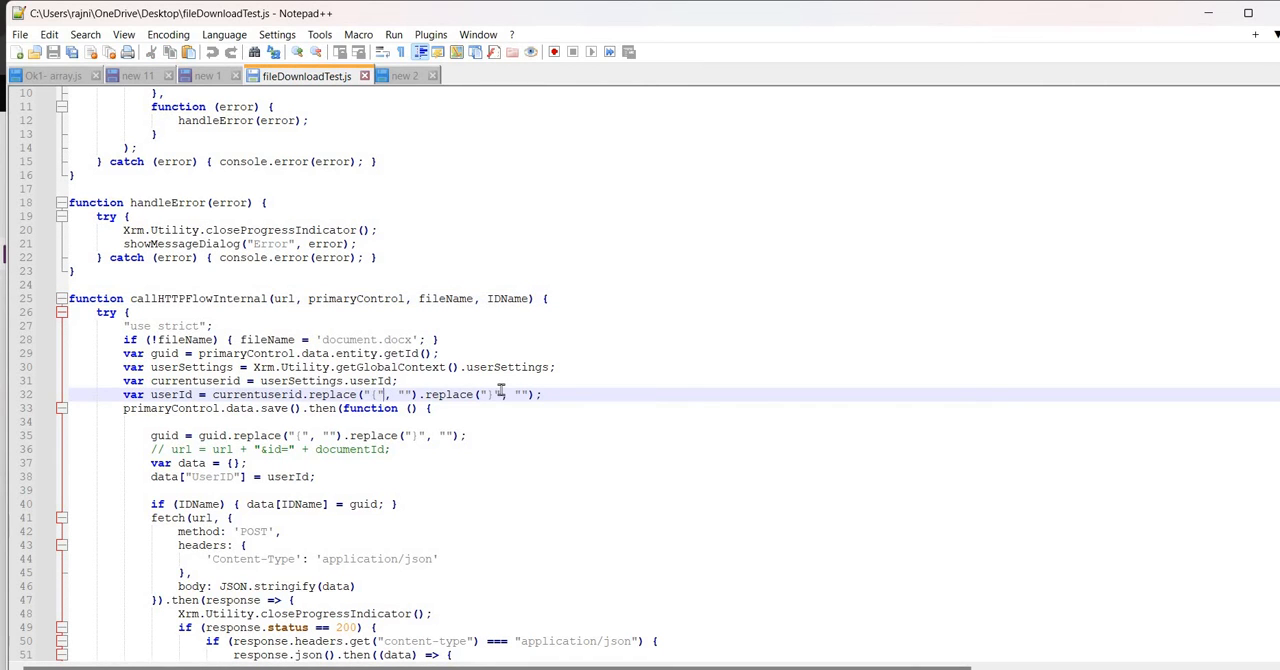
pyautogui.scroll(-16, 500, 394)
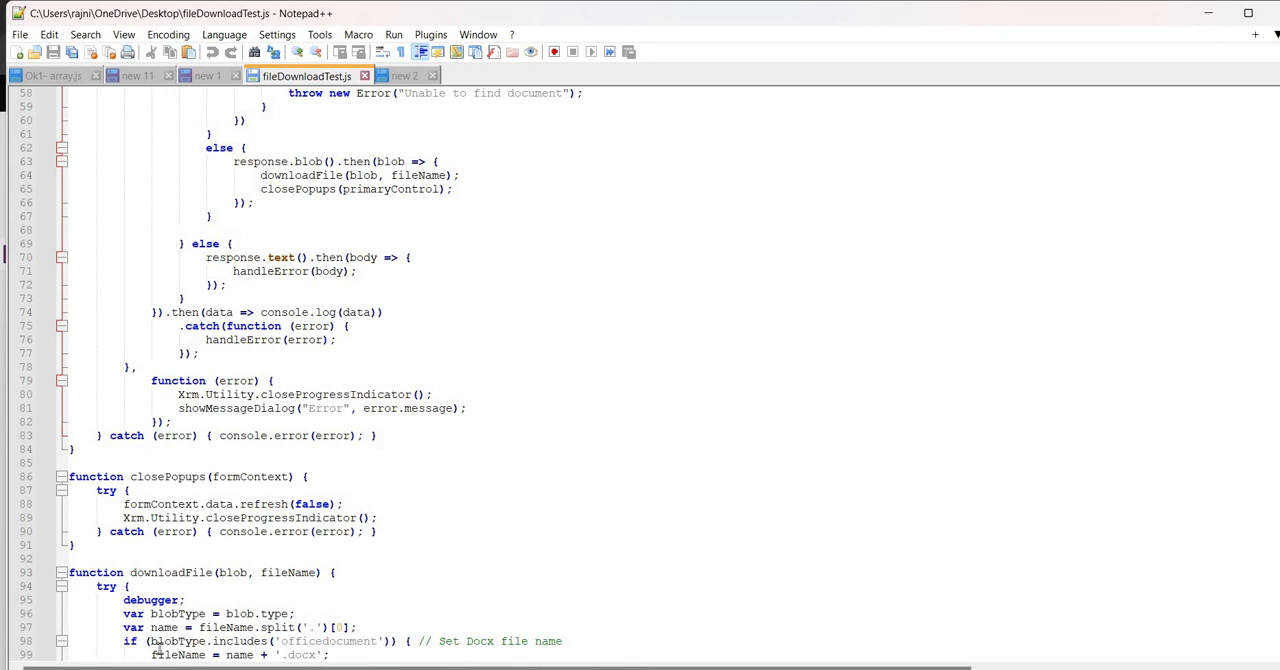
# Review the whole downloadFile function, including how it sets the .docx or .pdf file name
pyautogui.scroll(-6, 303, 422)
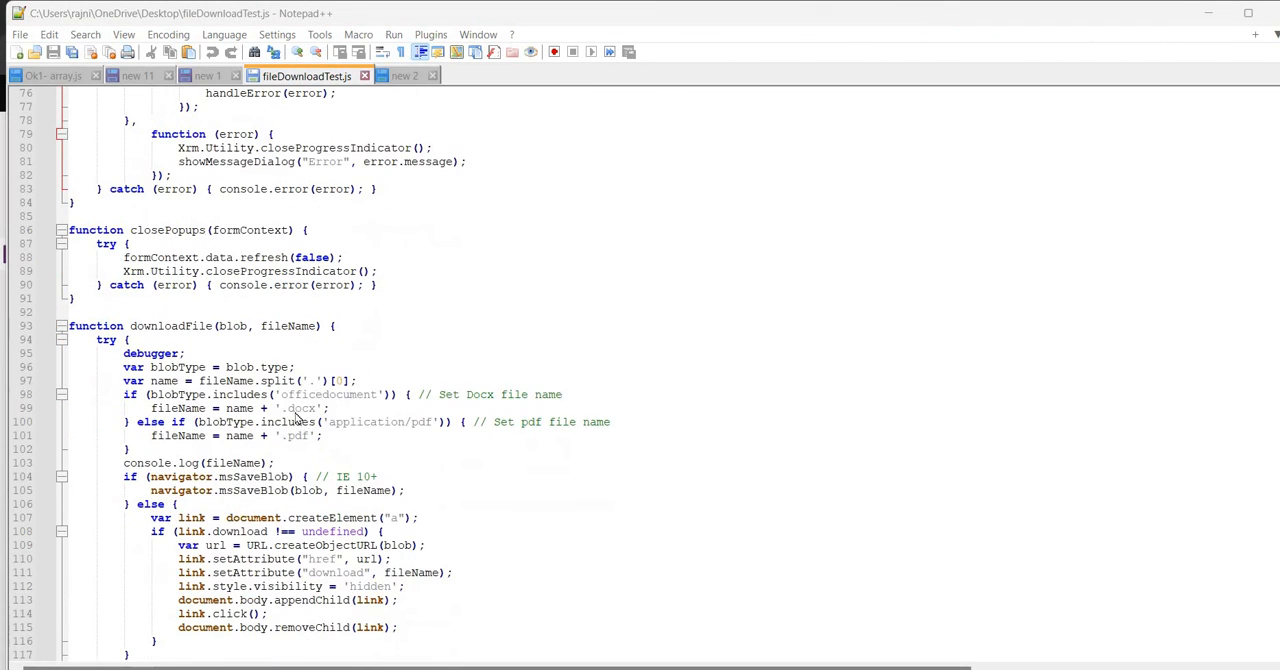
pyautogui.scroll(-2, 303, 422)
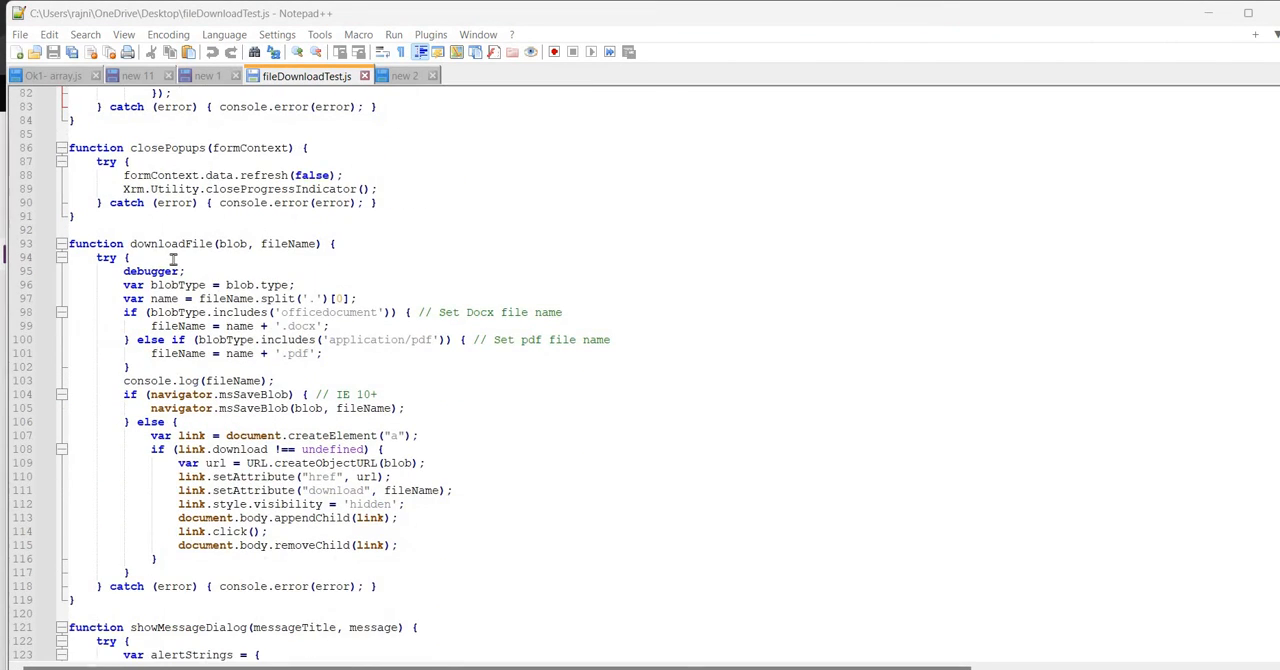
pyautogui.click(123, 603)
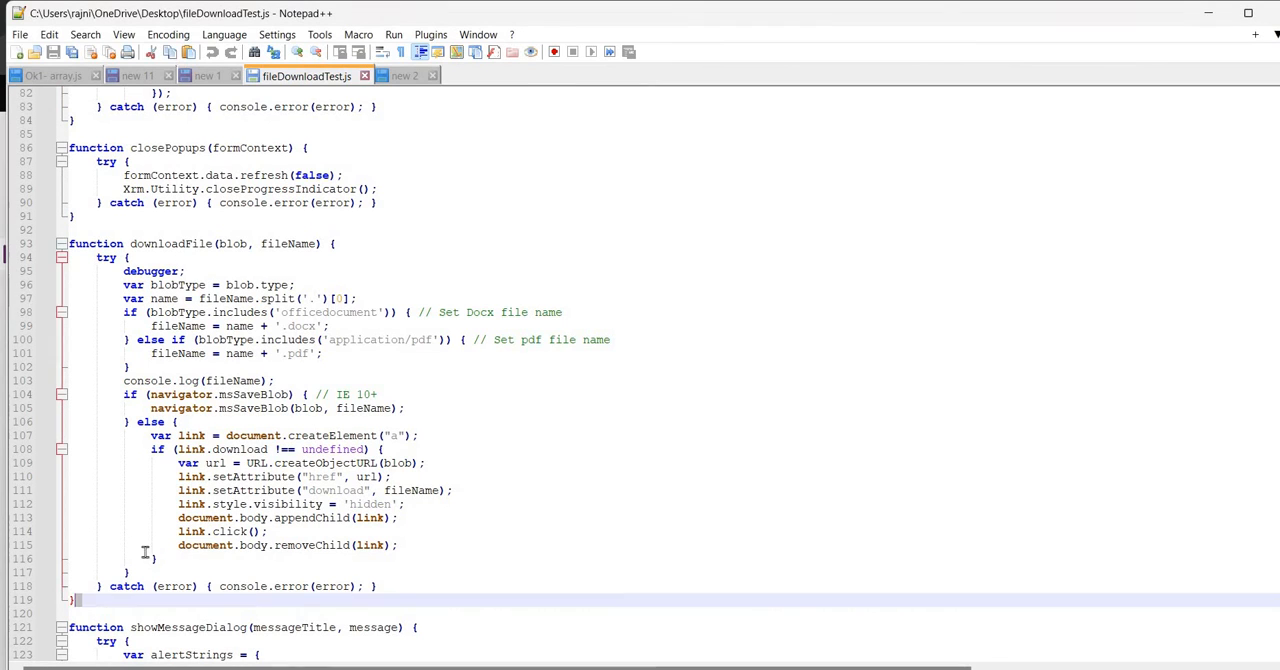
pyautogui.moveTo(78, 600); pyautogui.dragTo(49, 243)
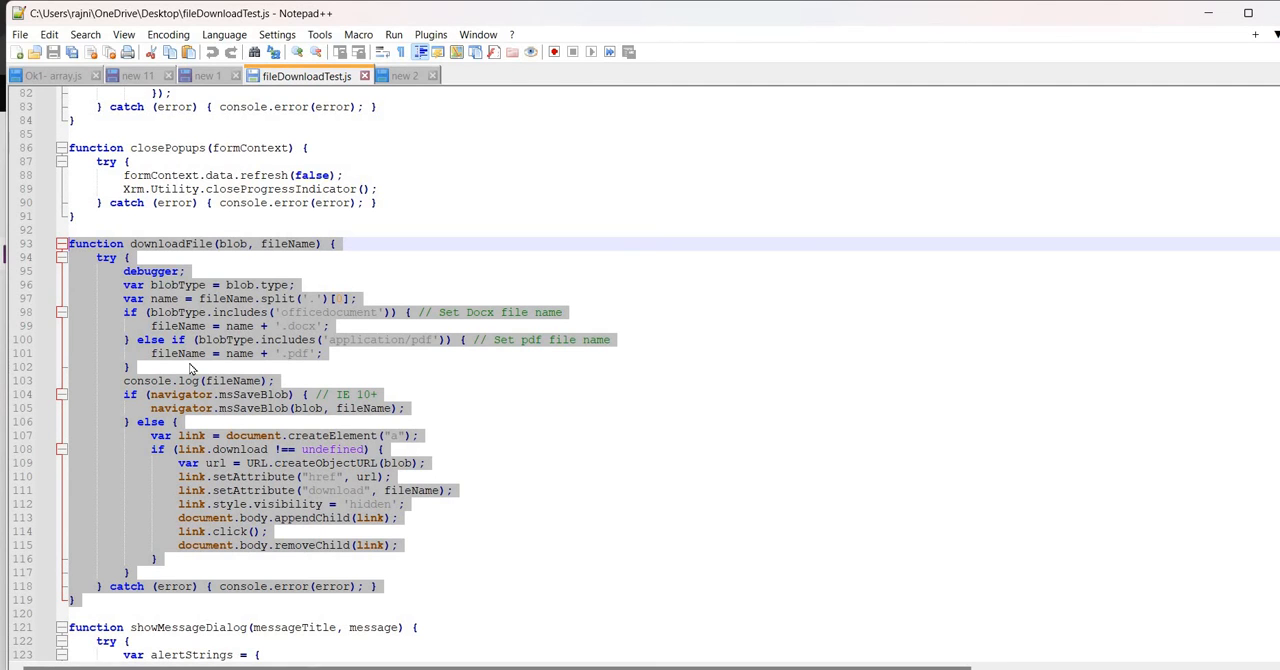
pyautogui.click(441, 416)
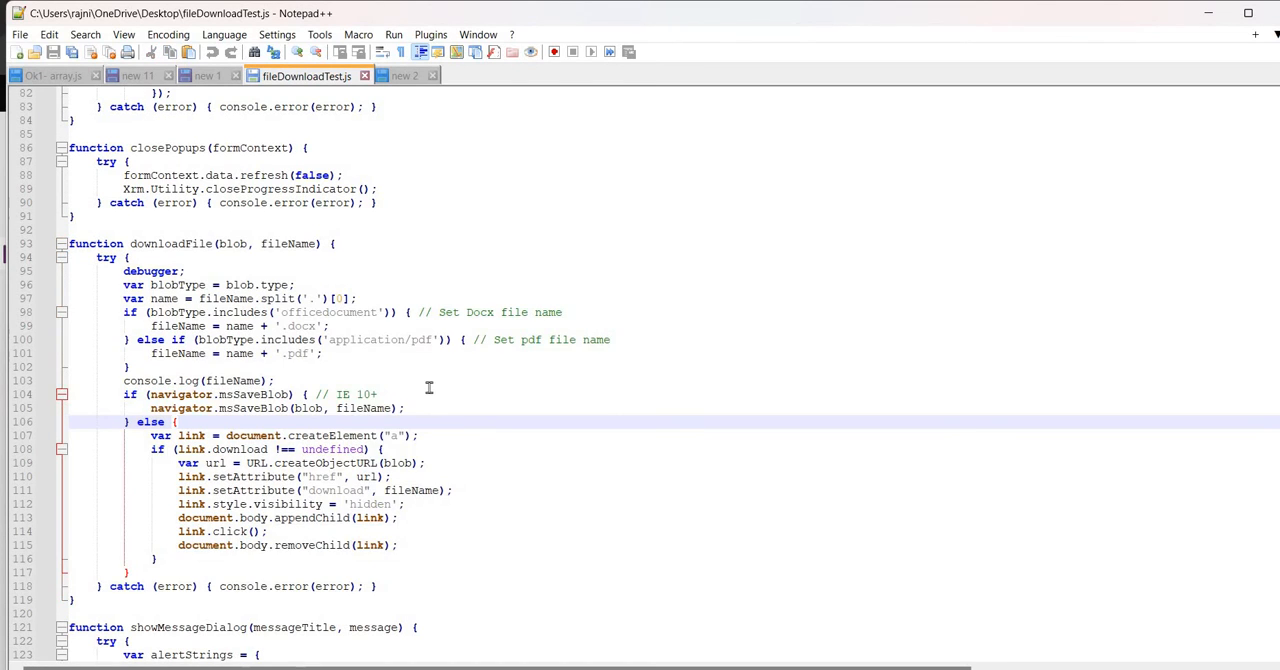
# Read the showMessageDialog and getEnvironmentVariable functions through to the script's end, then return to the beginning of the file
pyautogui.scroll(-2, 427, 388)
pyautogui.scroll(-6, 425, 392)
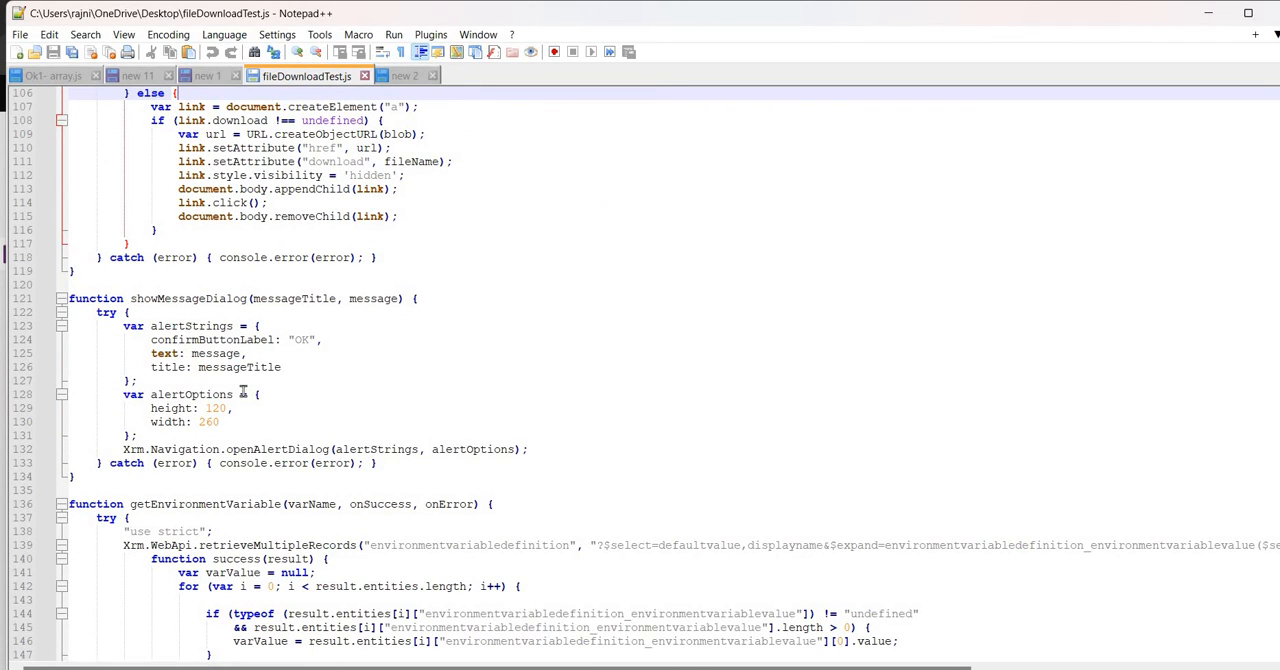
pyautogui.scroll(-1, 283, 446)
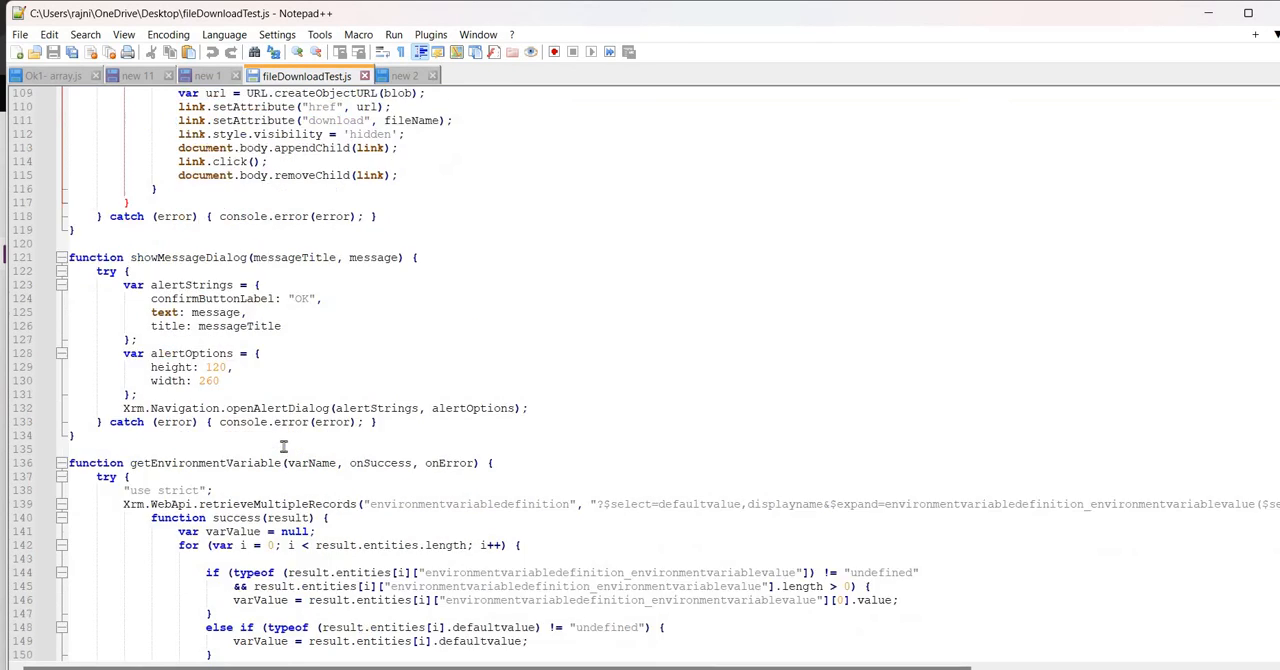
pyautogui.scroll(-6, 283, 446)
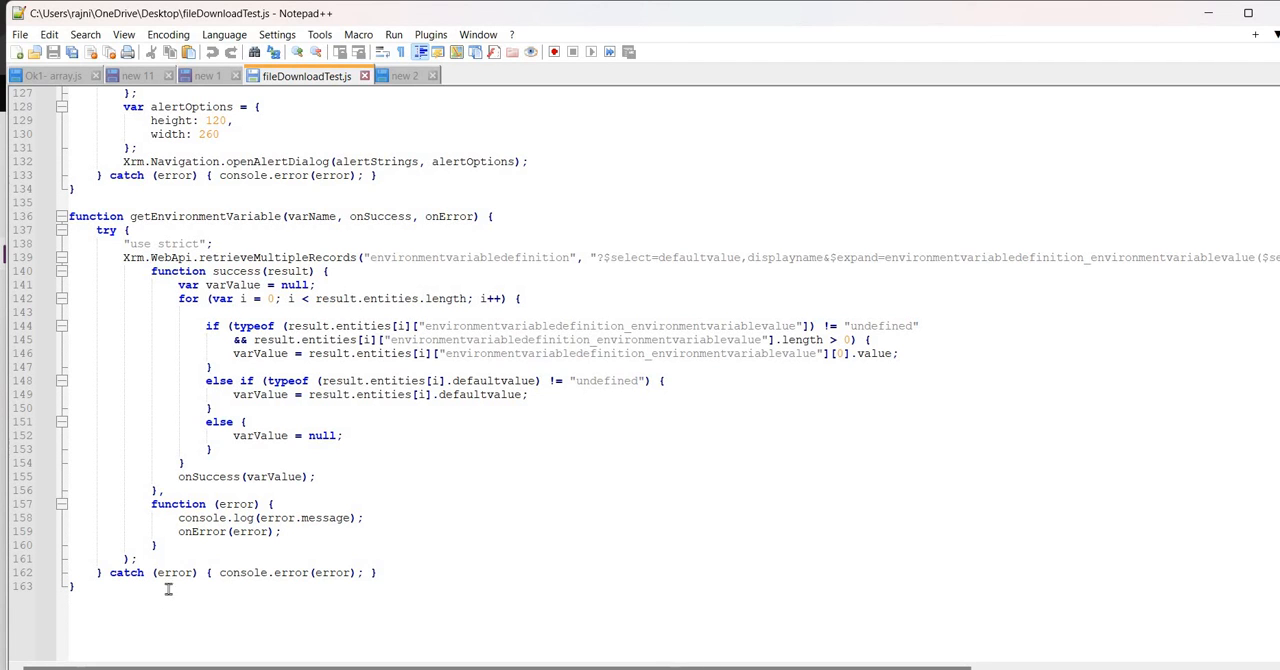
pyautogui.moveTo(118, 598); pyautogui.dragTo(198, 162)
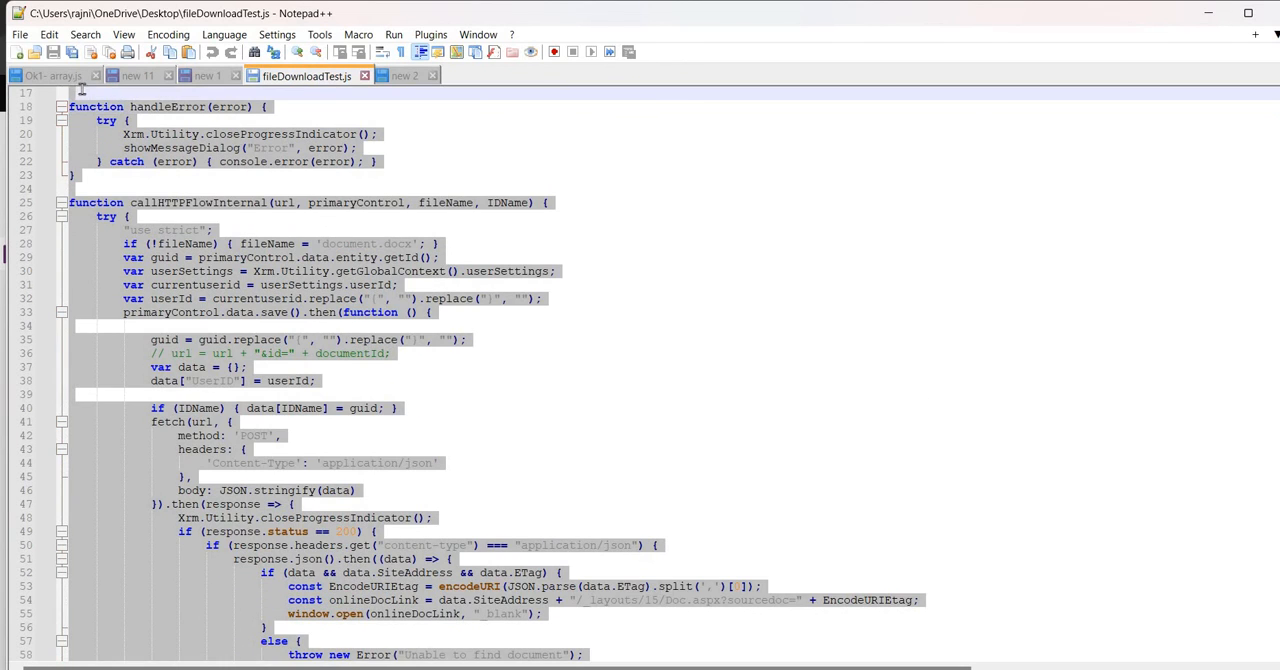
pyautogui.click(198, 162)
pyautogui.press('Up')
pyautogui.scroll(5, 894, 220)
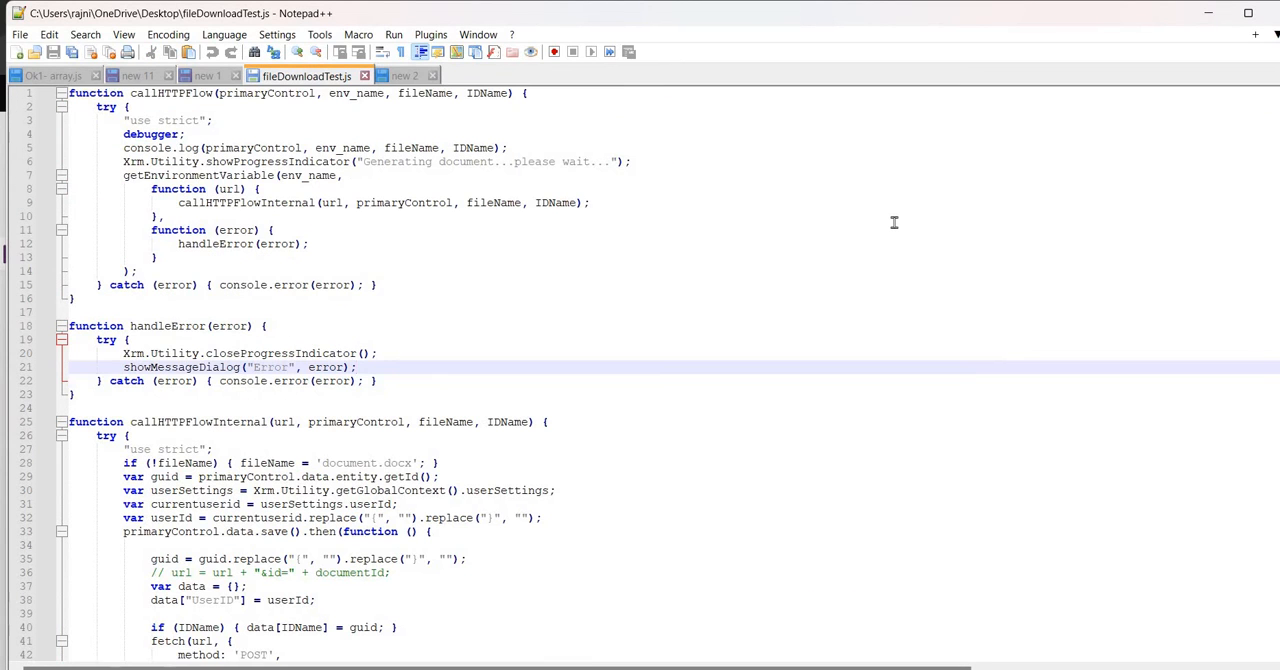
# Switch to File Explorer and locate the fileDownloadTest script on the Desktop
pyautogui.click(660, 668)
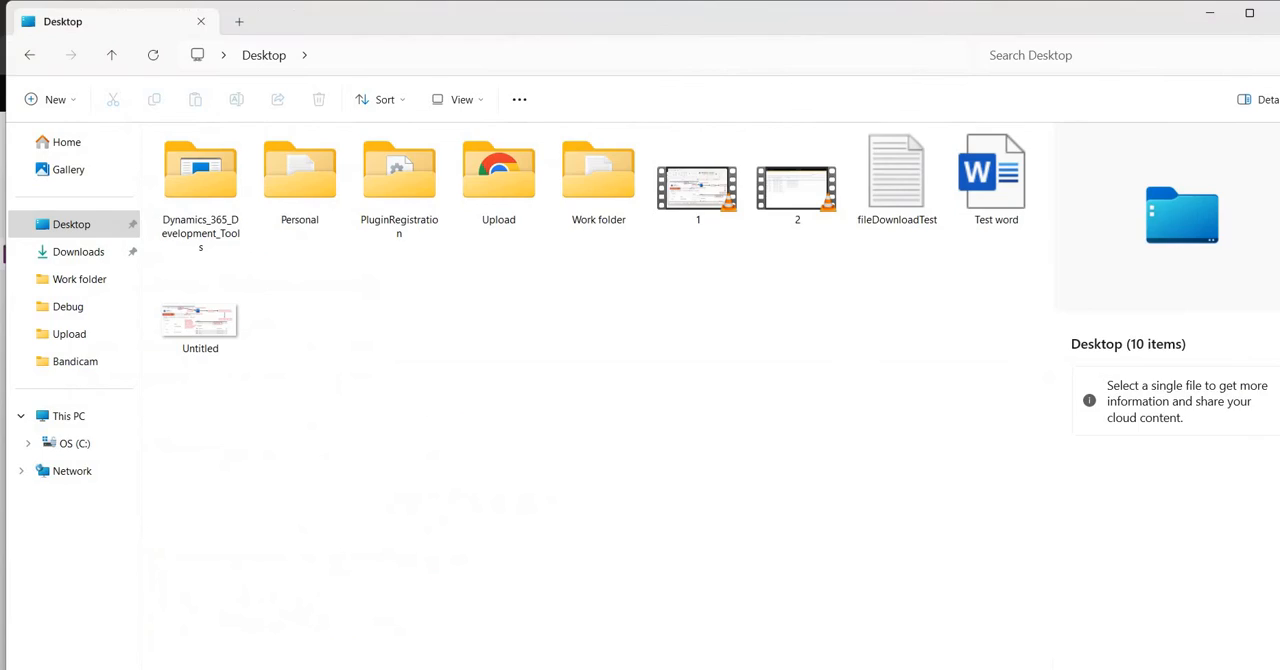
pyautogui.click(882, 208)
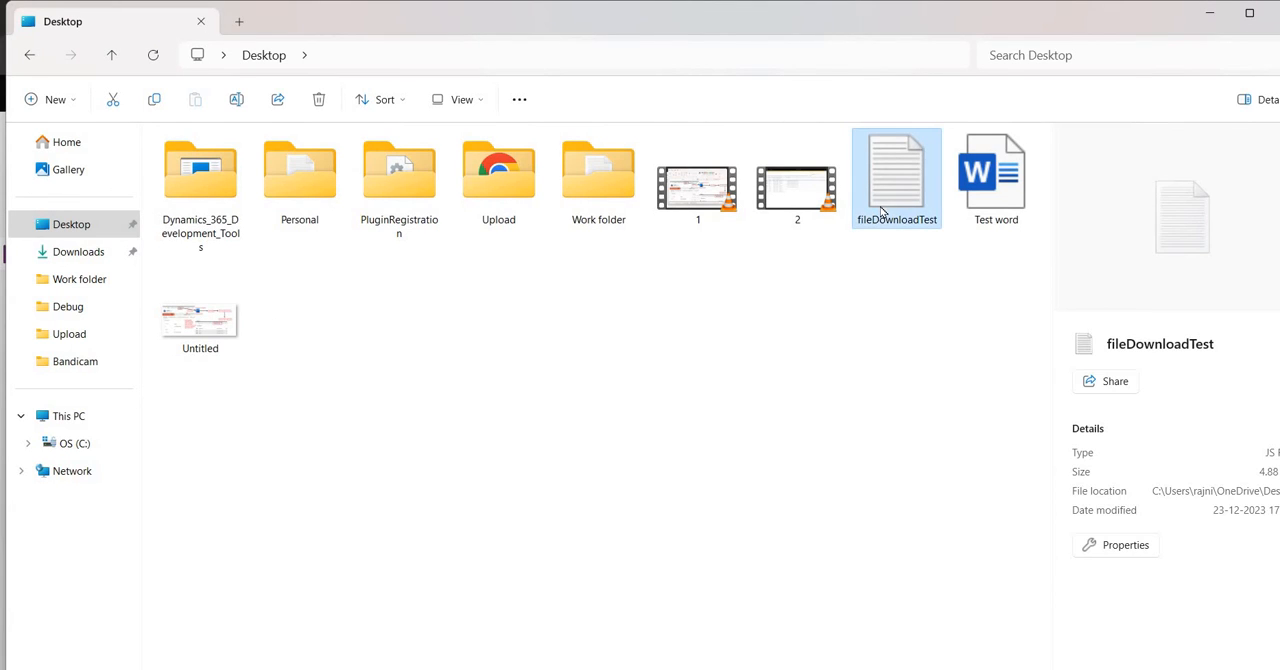
# Switch to Power Apps in Chrome, start a new web resource in the Test Ribbon solution and choose fileDownloadTest.js as its file
pyautogui.moveTo(697, 668)
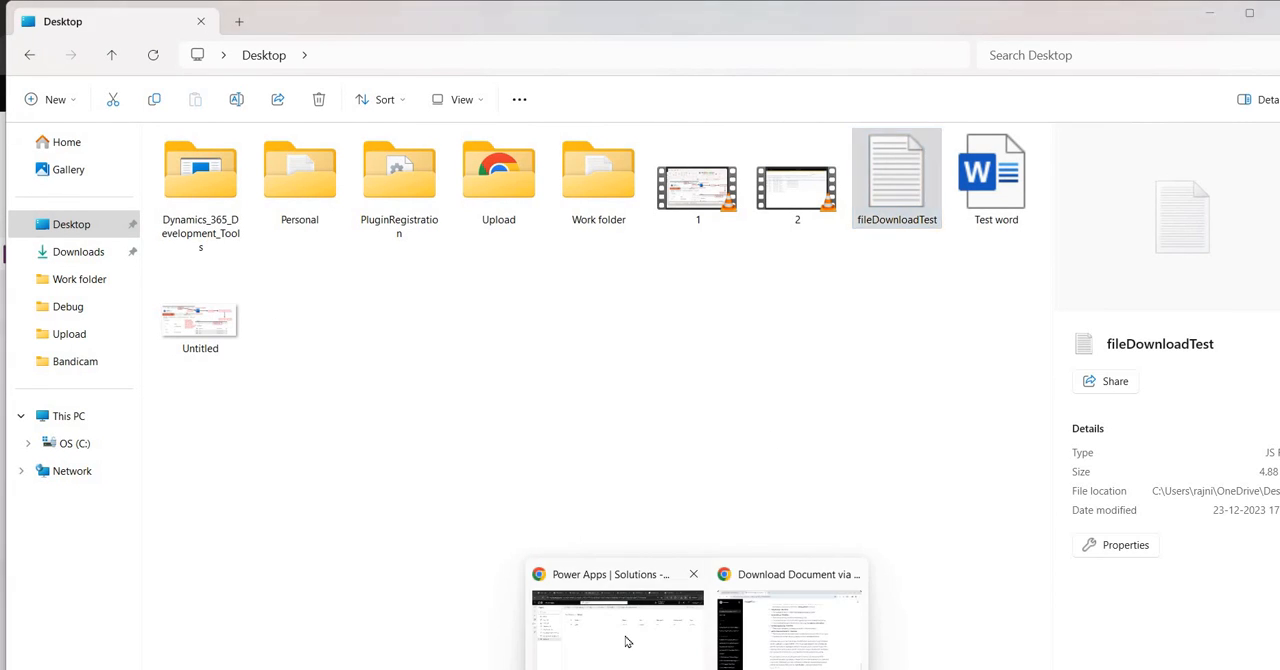
pyautogui.click(629, 640)
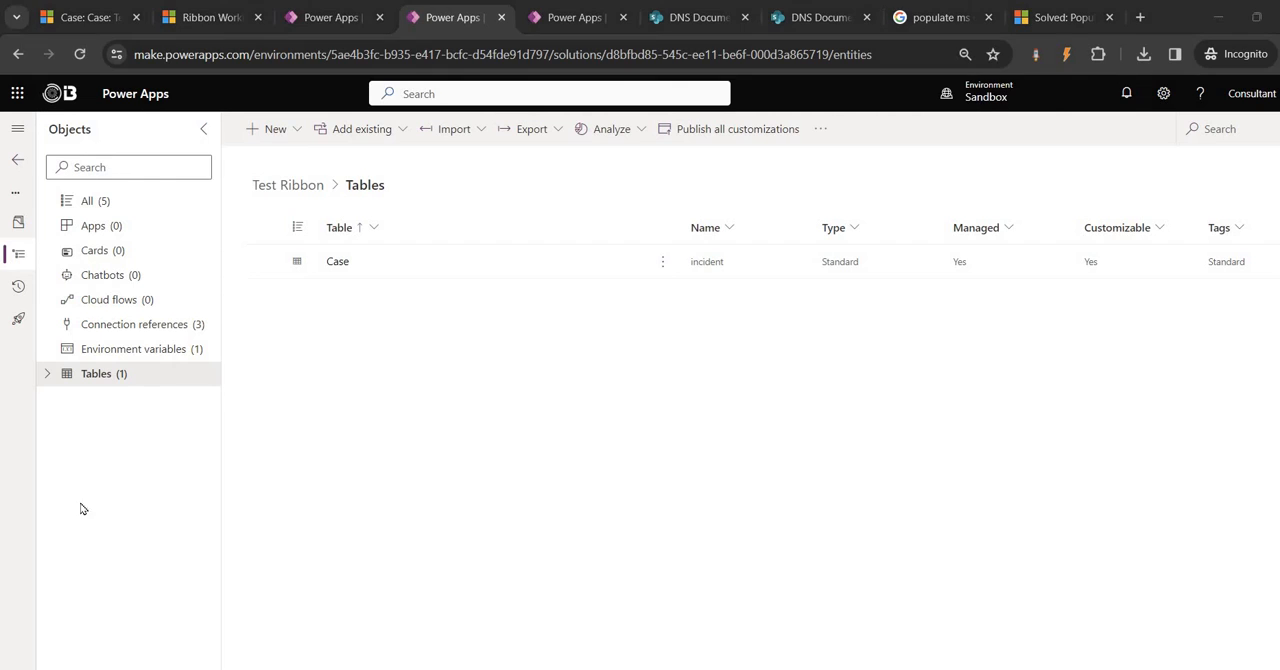
pyautogui.click(301, 135)
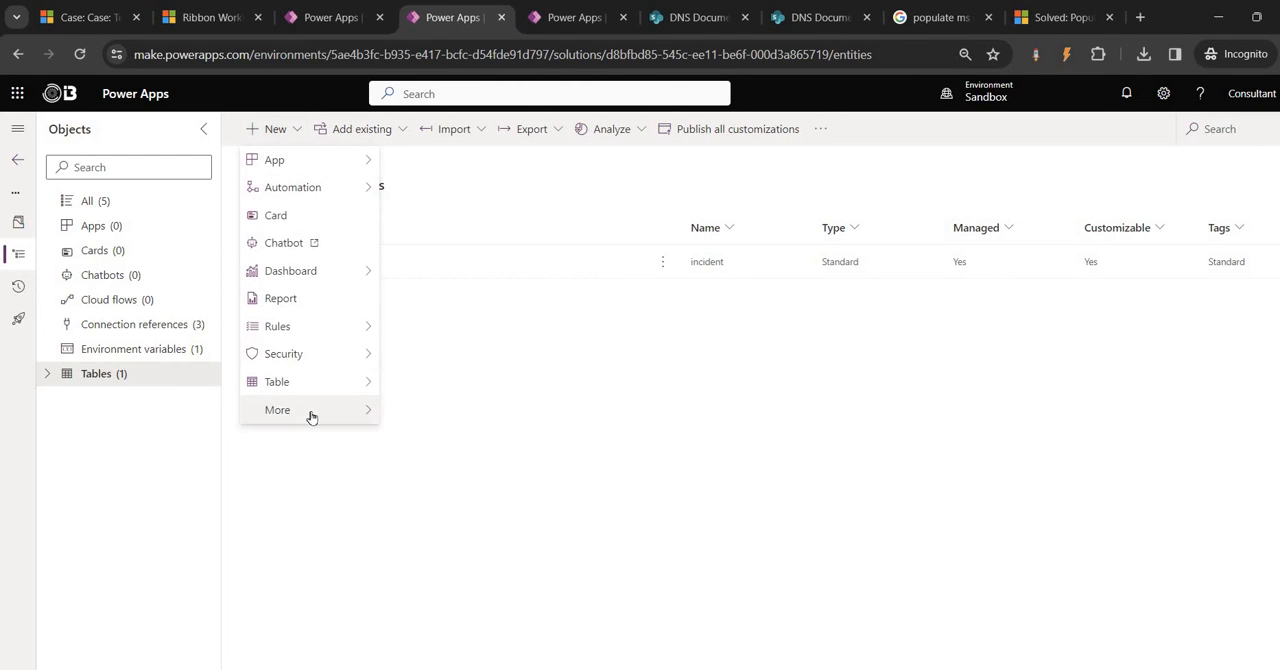
pyautogui.moveTo(309, 414)
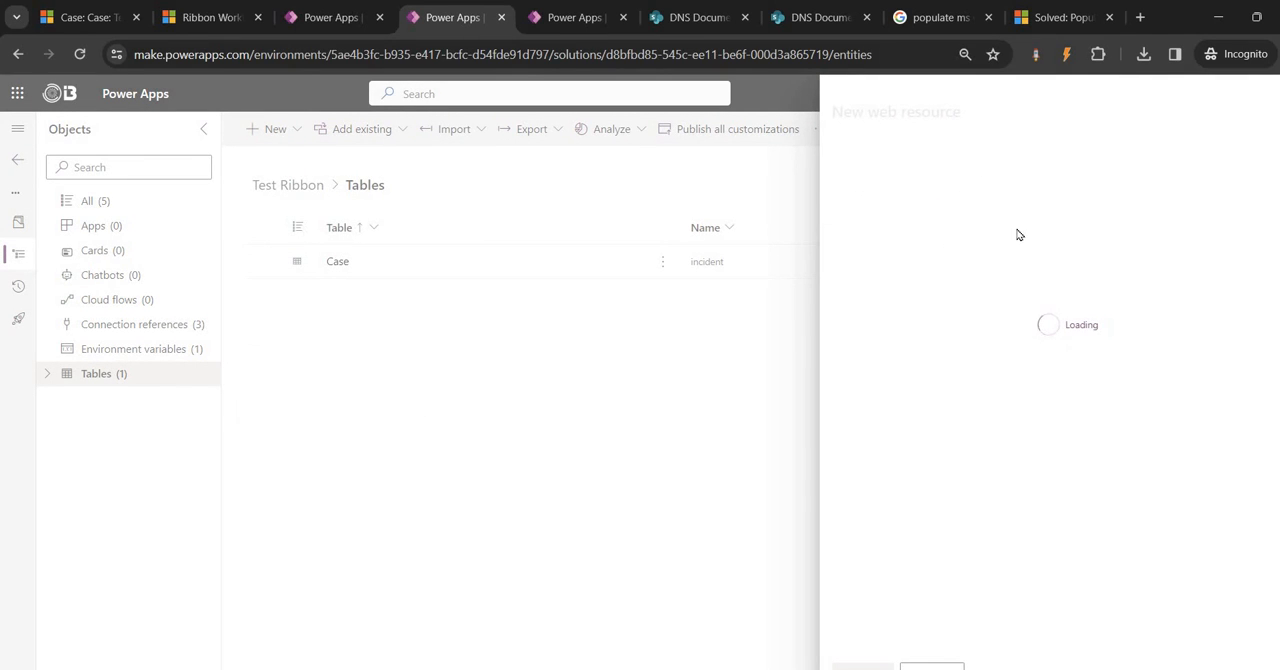
pyautogui.click(880, 189)
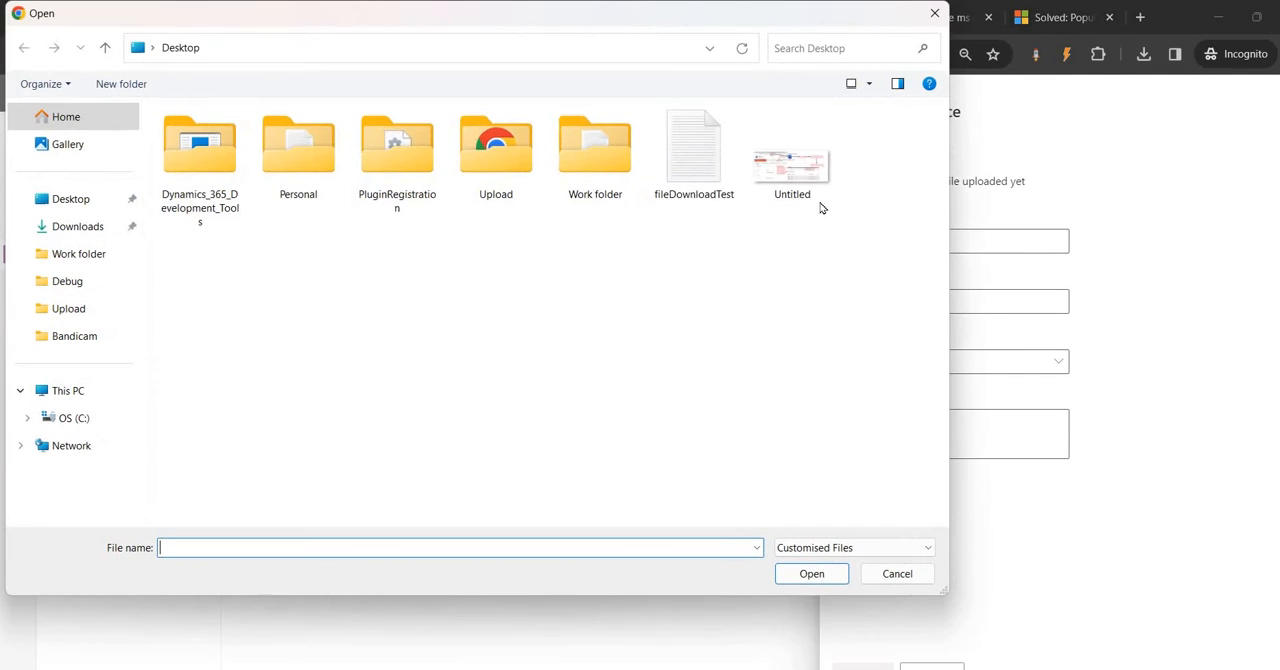
pyautogui.click(694, 160)
pyautogui.click(816, 572)
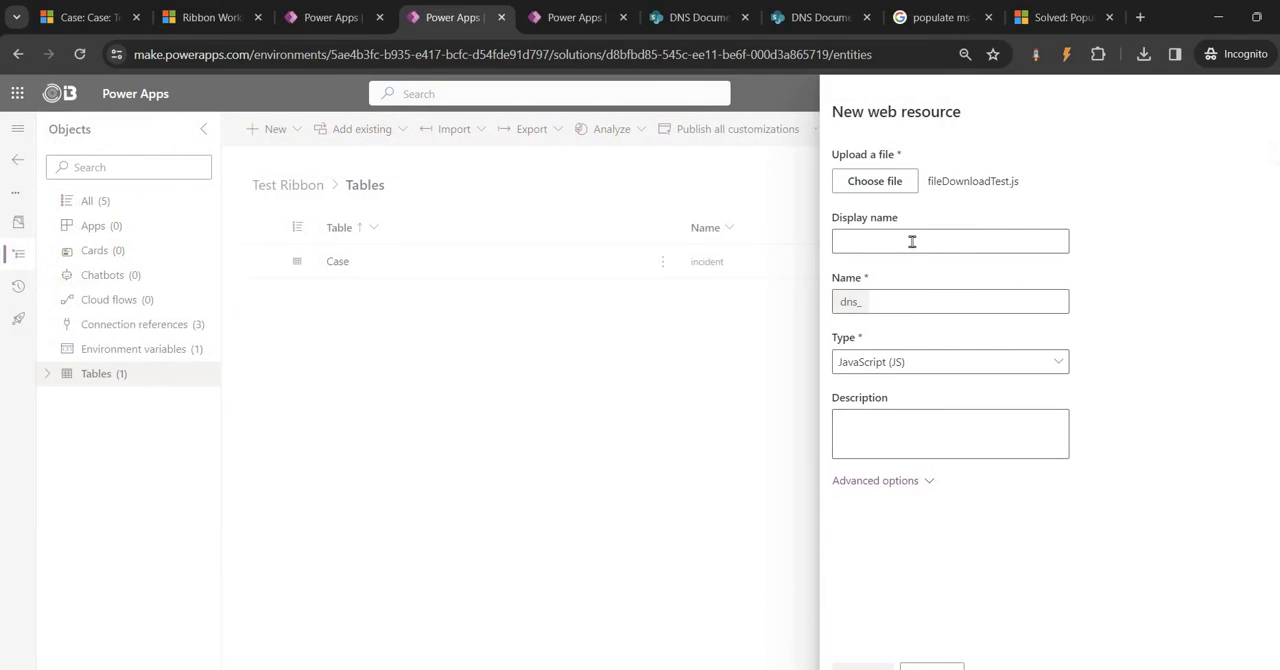
# Set the web resource's display name to File Download and reuse the same text for its name after the dns_ prefix
pyautogui.click(912, 241)
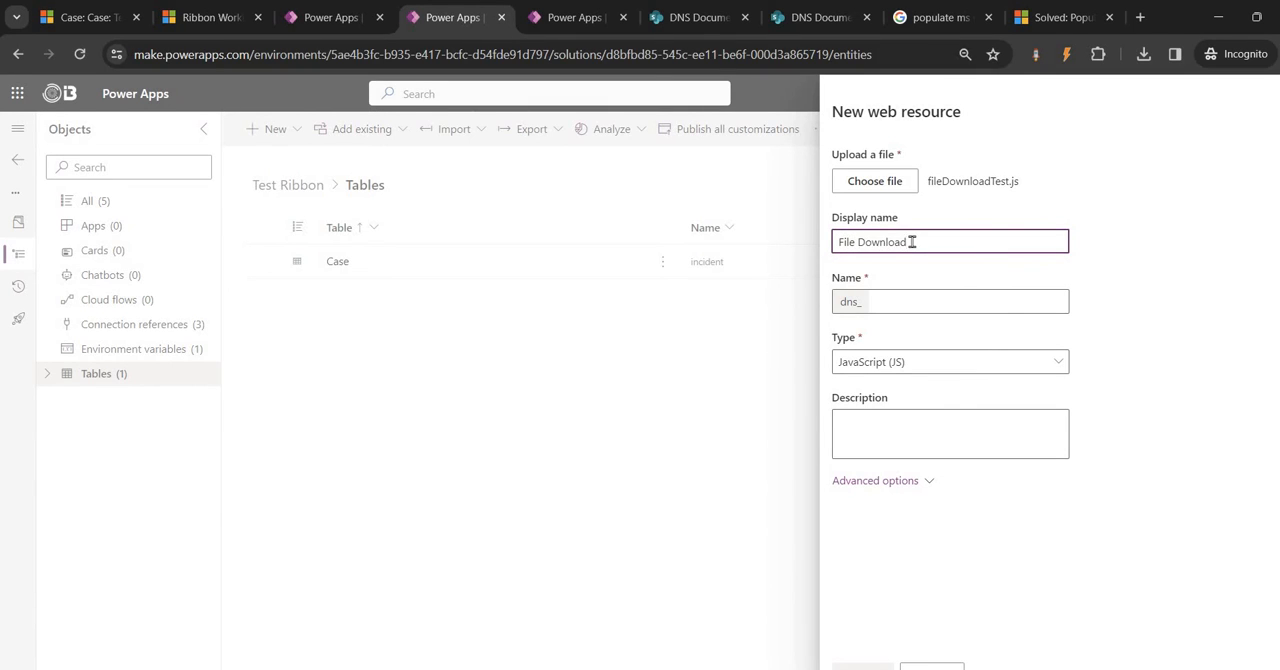
pyautogui.hotkey('ctrl', 'a')
pyautogui.hotkey('ctrl', 'c')
pyautogui.click(914, 305)
pyautogui.hotkey('ctrl', 'v')
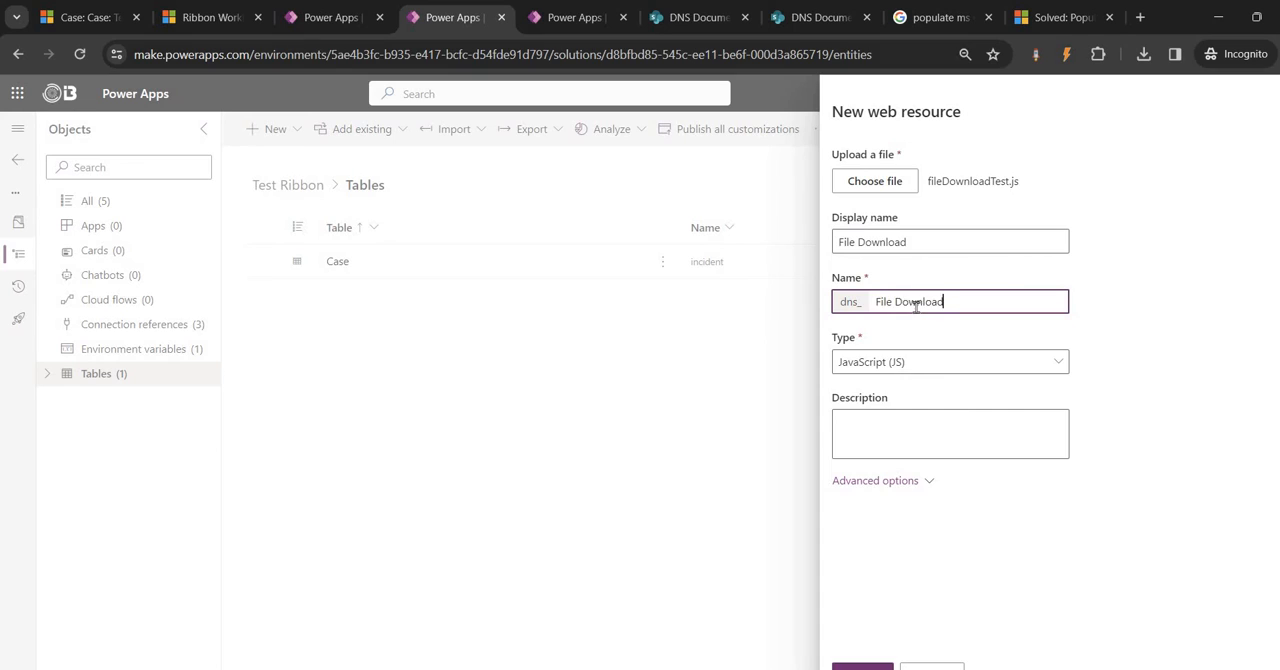
# Remove the space from the web resource's name so it reads FileDownload after the dns_ prefix, and save the resource
pyautogui.click(898, 301)
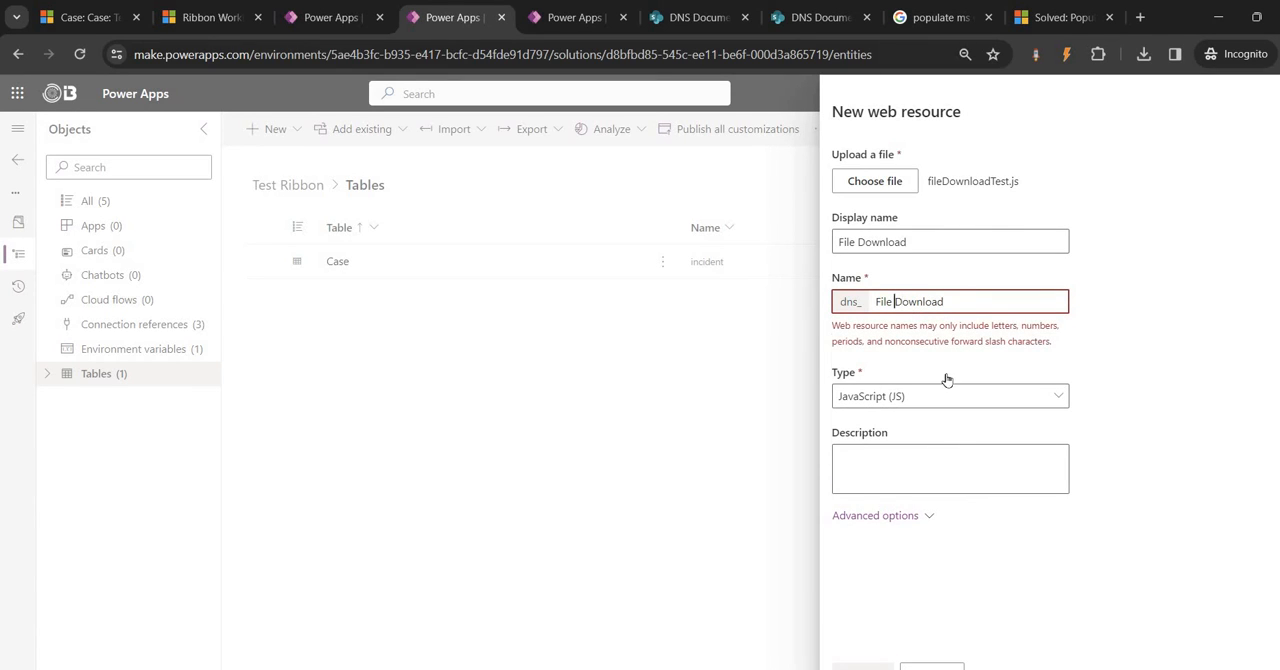
pyautogui.press('BackSpace')
pyautogui.click(863, 667)
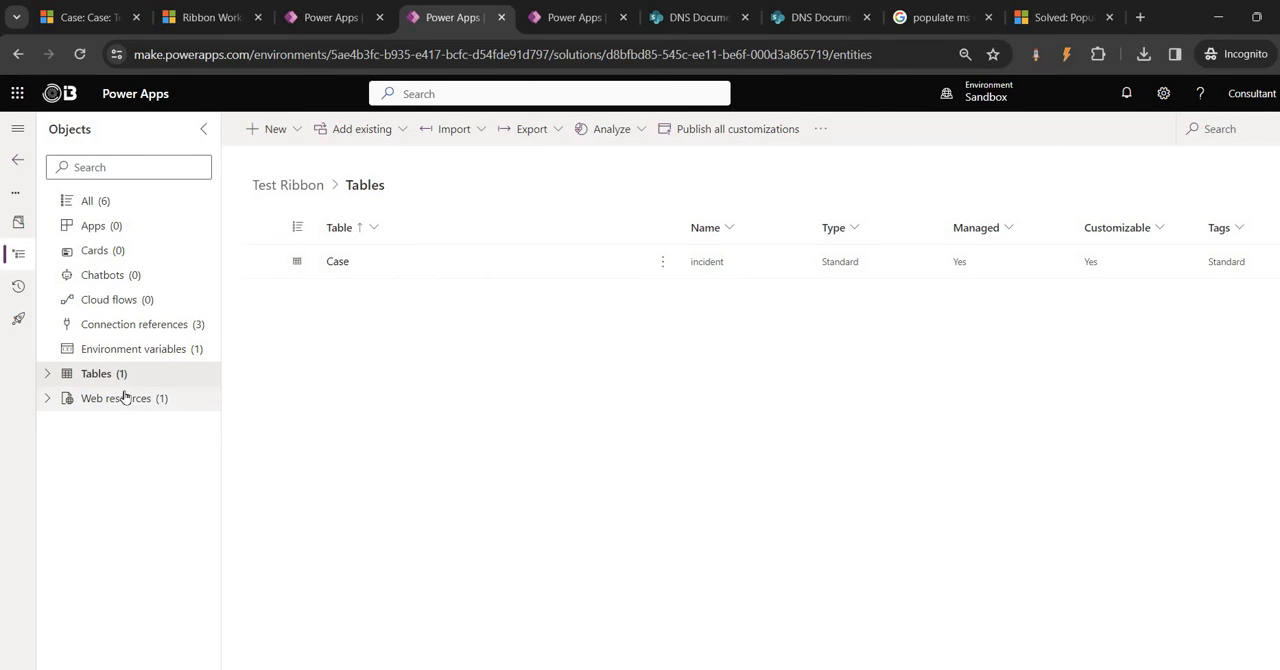
# Publish the File Download web resource and open the solution's list of environment variables
pyautogui.click(124, 398)
pyautogui.click(264, 261)
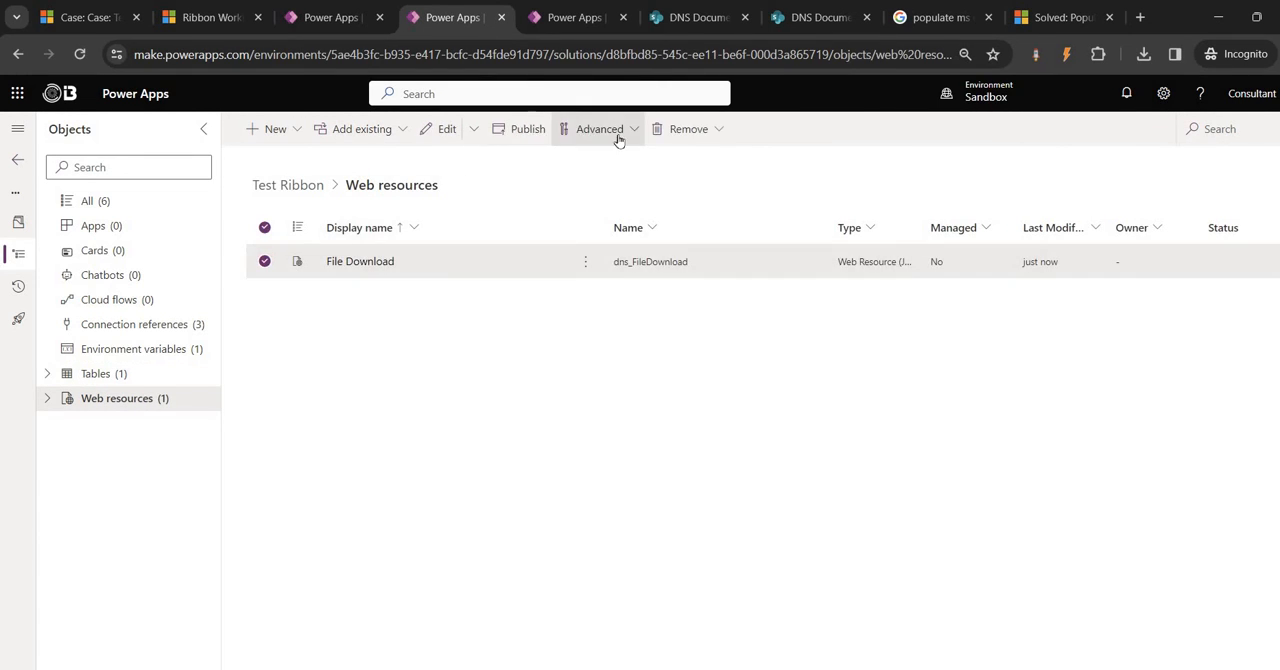
pyautogui.click(526, 131)
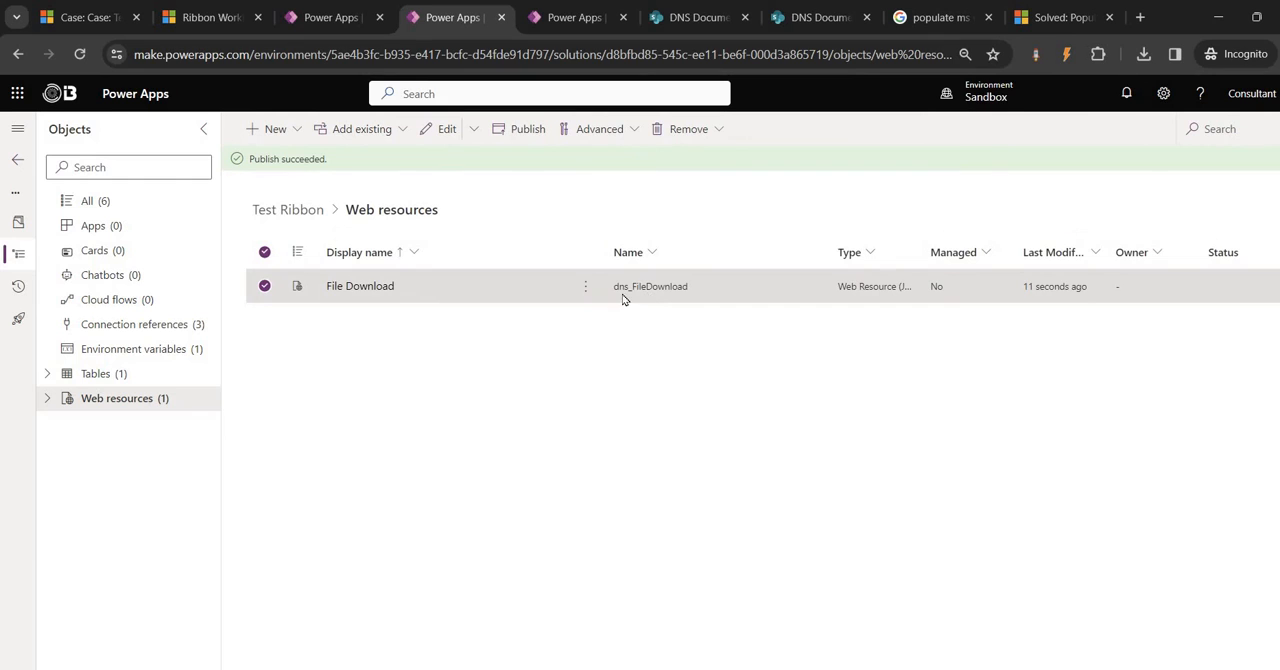
pyautogui.click(150, 352)
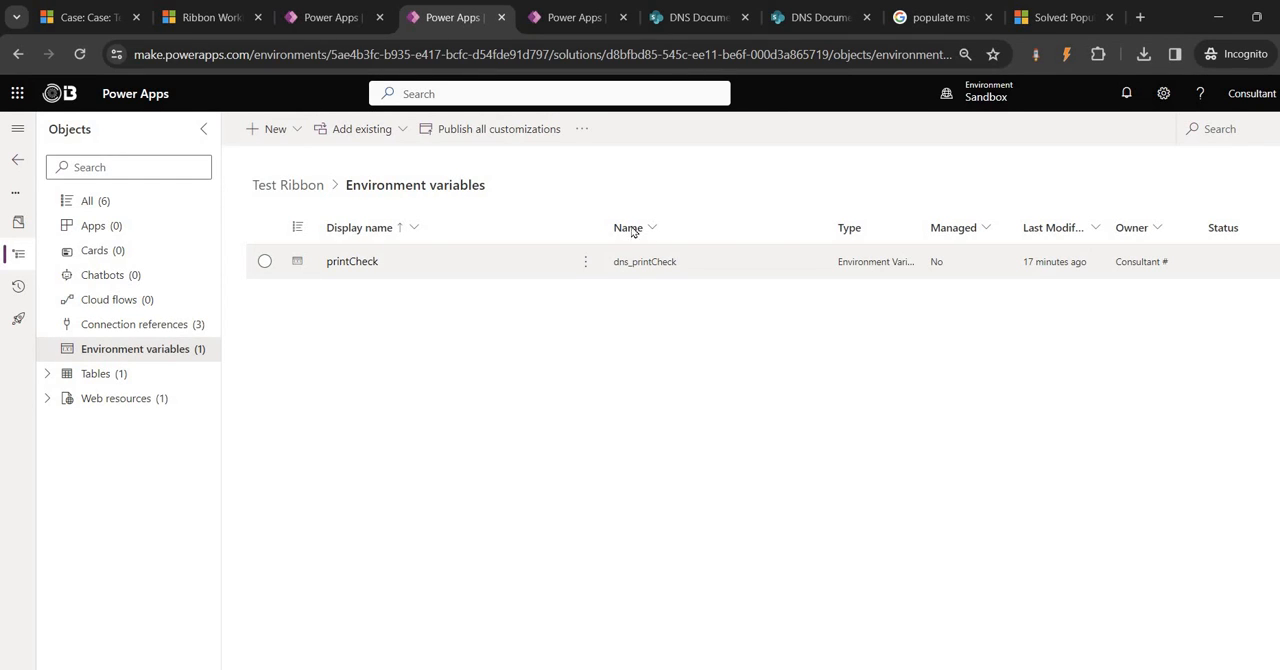
# Switch to Ribbon Workbench and add a JavaScript action to dns.incident.PrintCase.Command with dns_FileDownload as its library
pyautogui.click(222, 18)
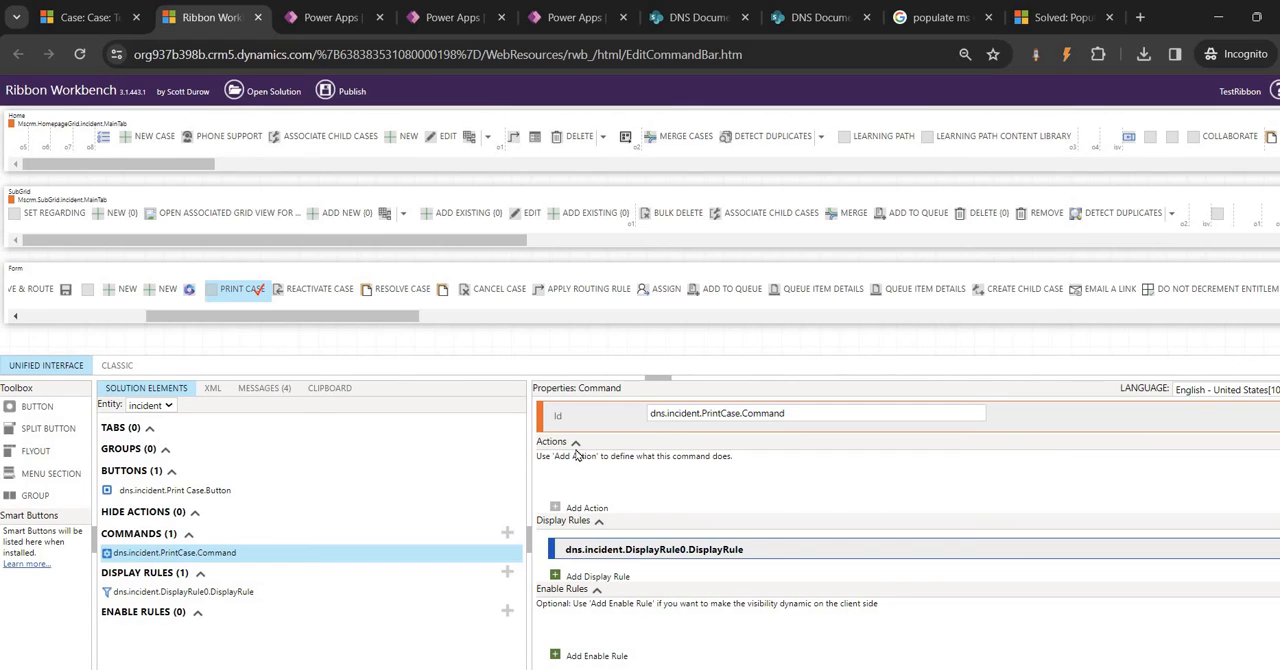
pyautogui.click(580, 512)
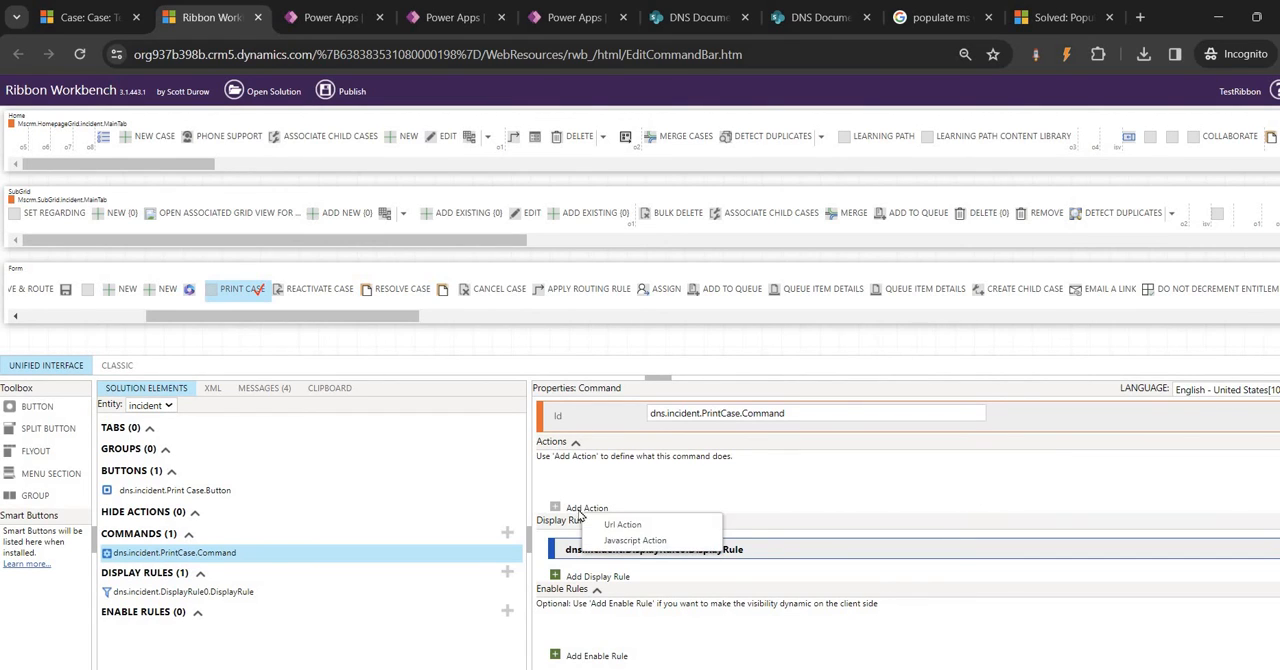
pyautogui.click(629, 541)
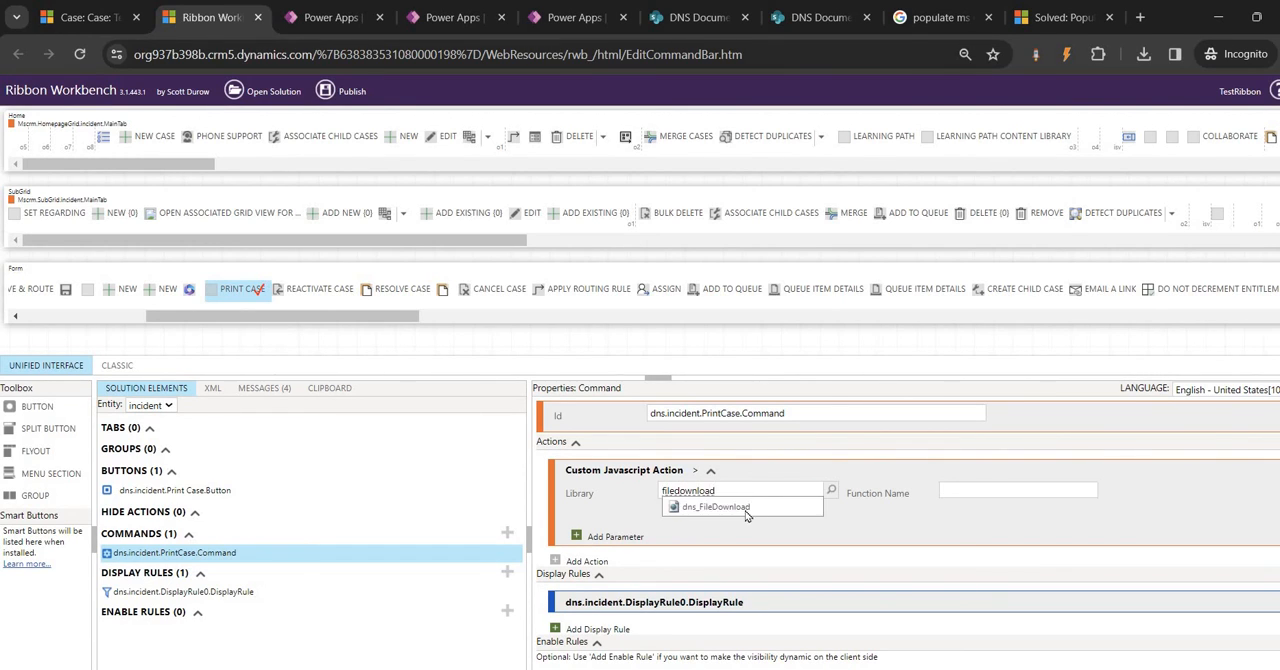
pyautogui.click(743, 512)
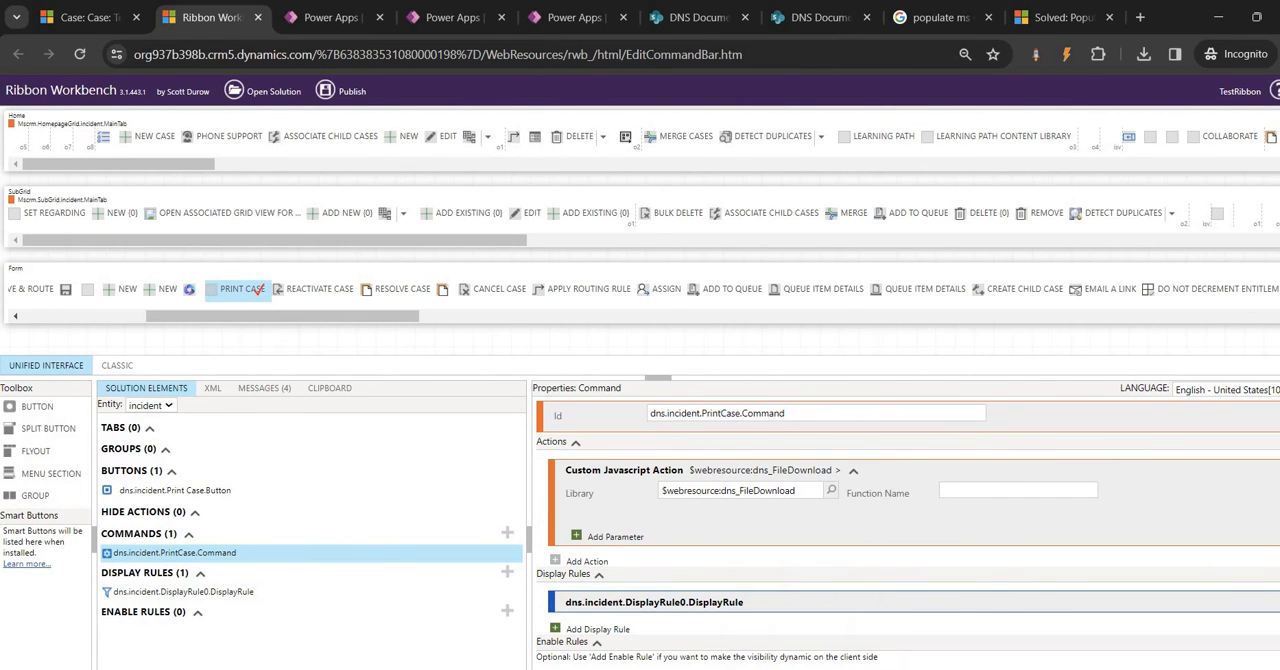
# Copy the function name callHTTPFlow from fileDownloadTest.js in Notepad++ and enter it as the JavaScript action's function name in Ribbon Workbench
pyautogui.click(810, 668)
pyautogui.click(135, 93)
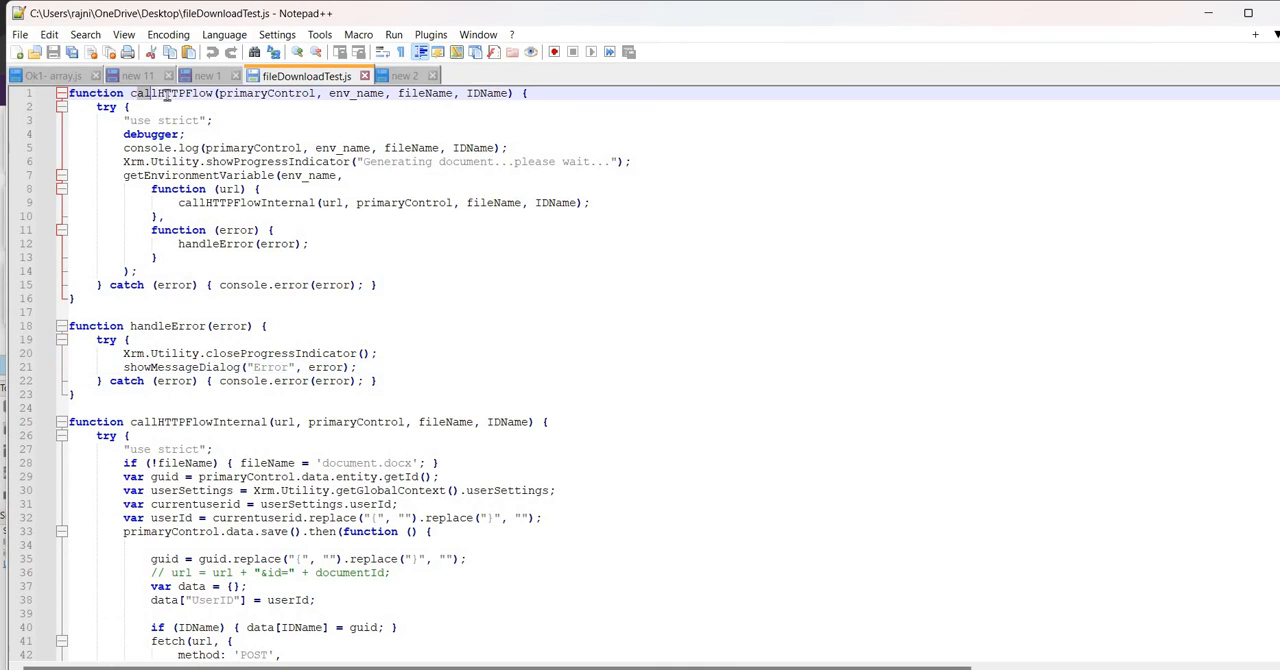
pyautogui.moveTo(130, 93); pyautogui.dragTo(214, 93)
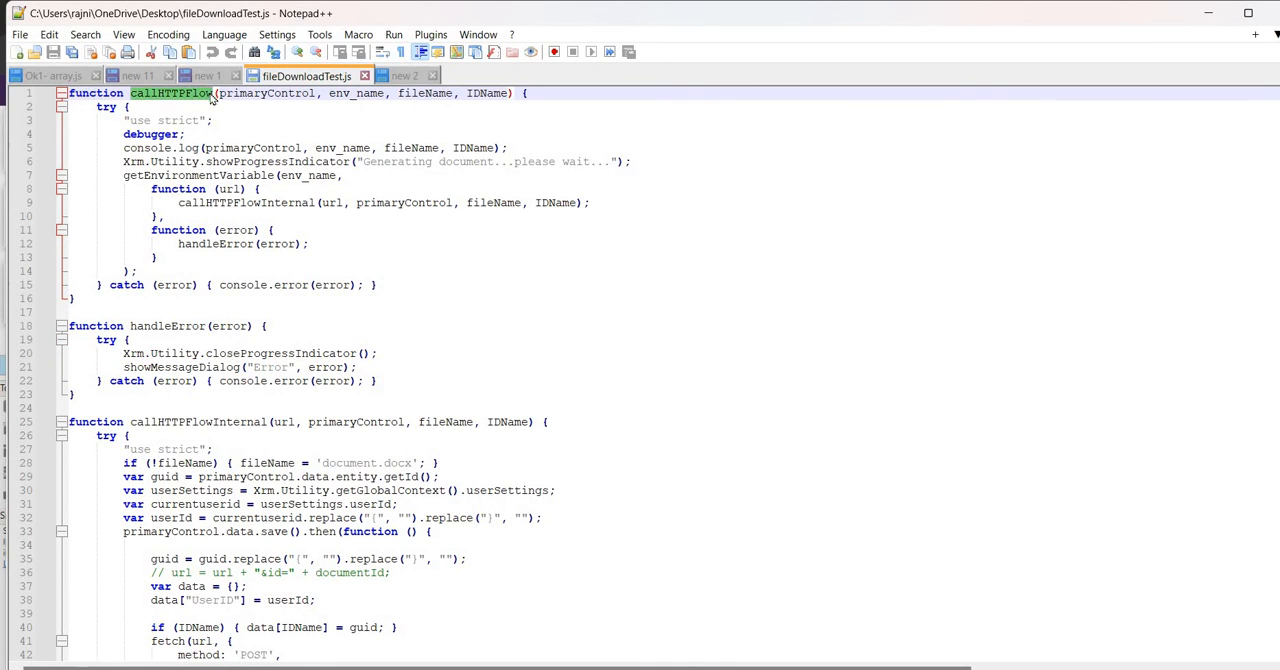
pyautogui.hotkey('alt', 'Tab')
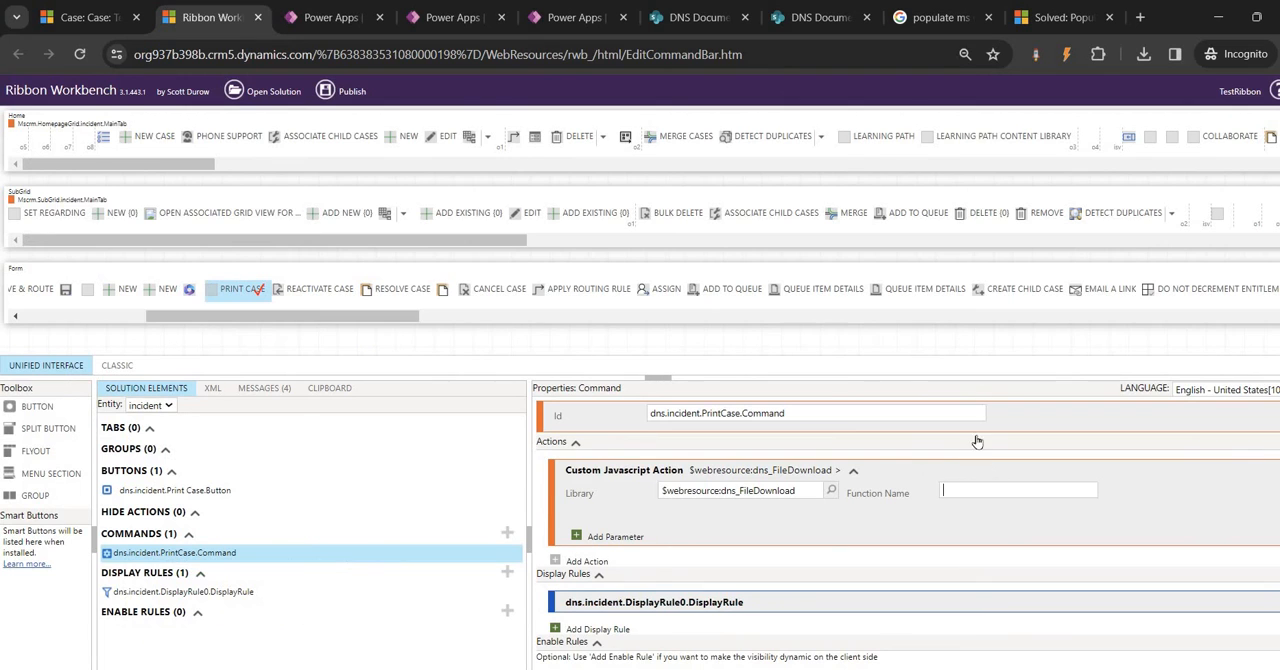
pyautogui.click(983, 488)
pyautogui.hotkey('ctrl', 'v')
# Check callHTTPFlow's arguments in Notepad++, then add a CRM parameter with the value PrimaryControl to the action in Ribbon Workbench
pyautogui.hotkey('alt', 'Tab')
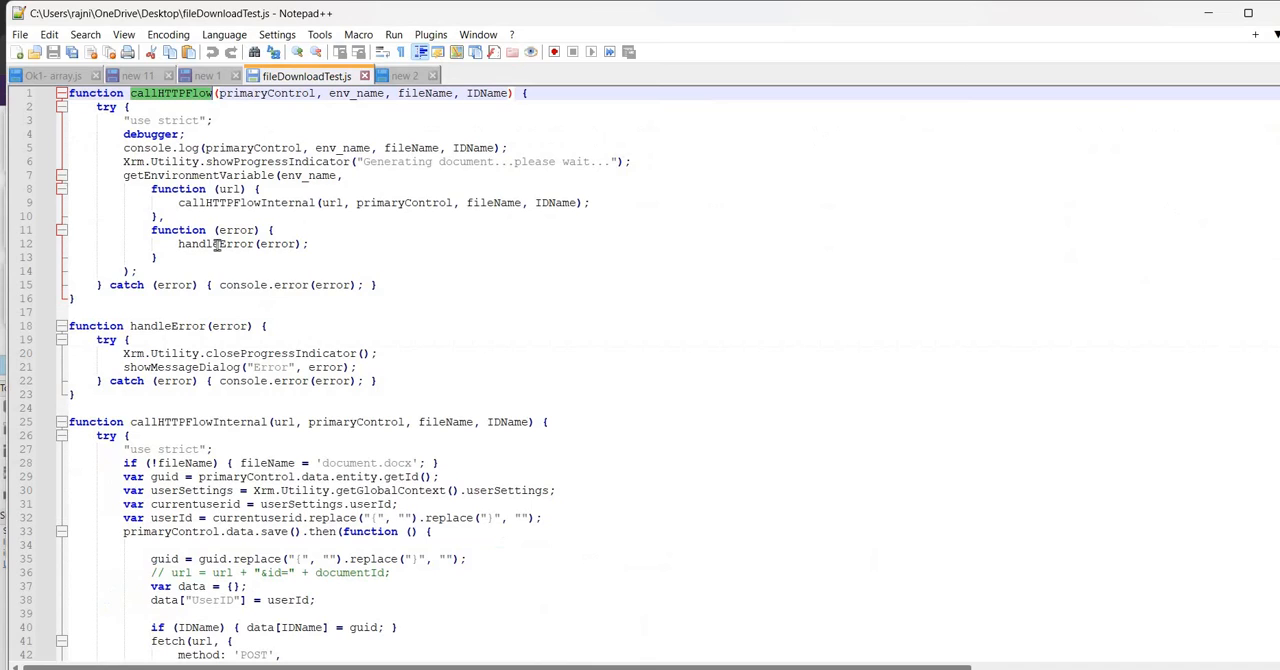
pyautogui.click(260, 104)
pyautogui.click(260, 96)
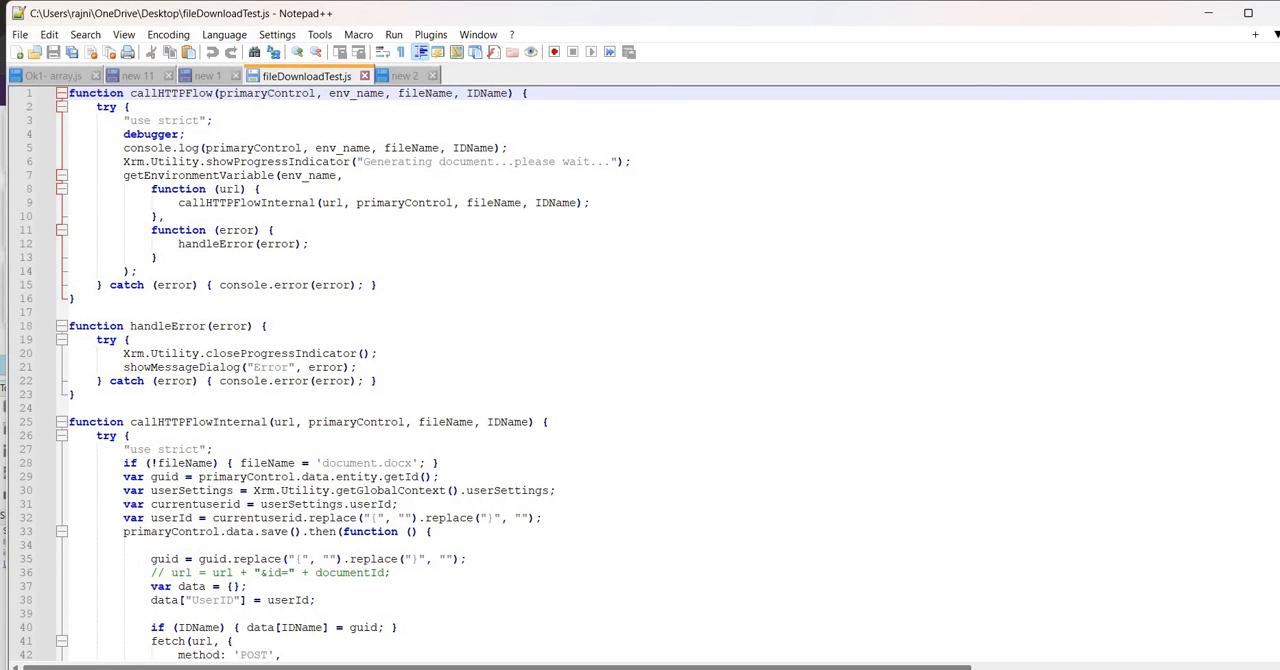
pyautogui.click(685, 645)
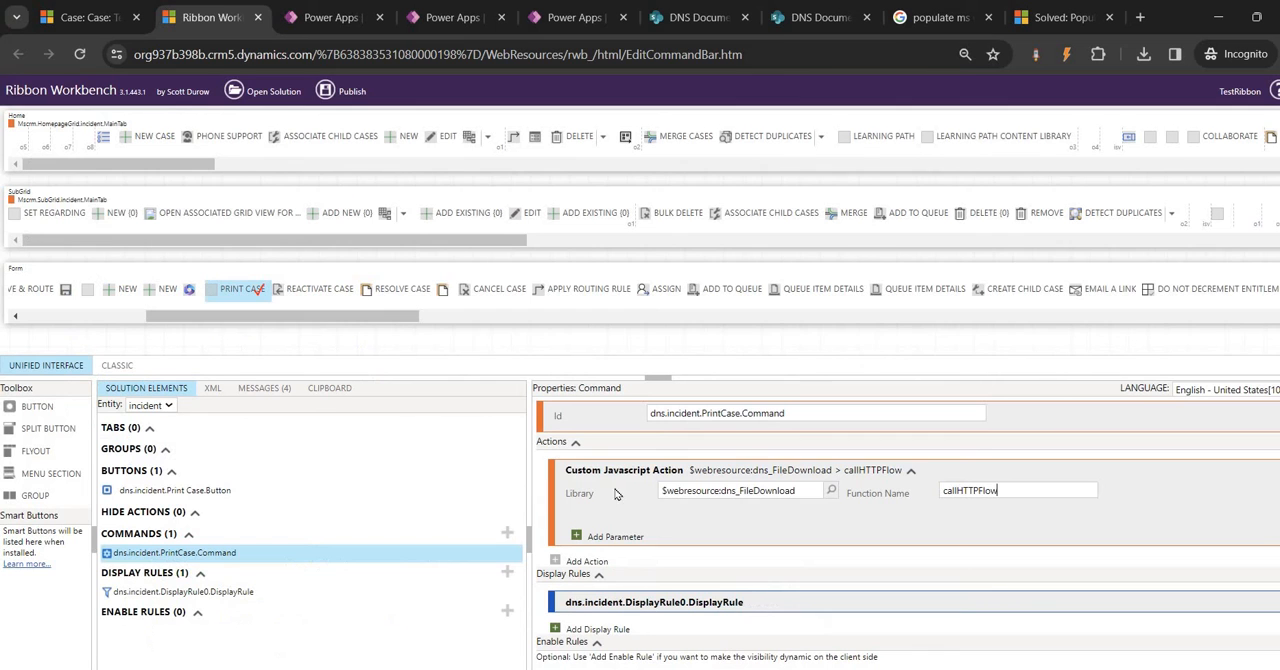
pyautogui.click(605, 540)
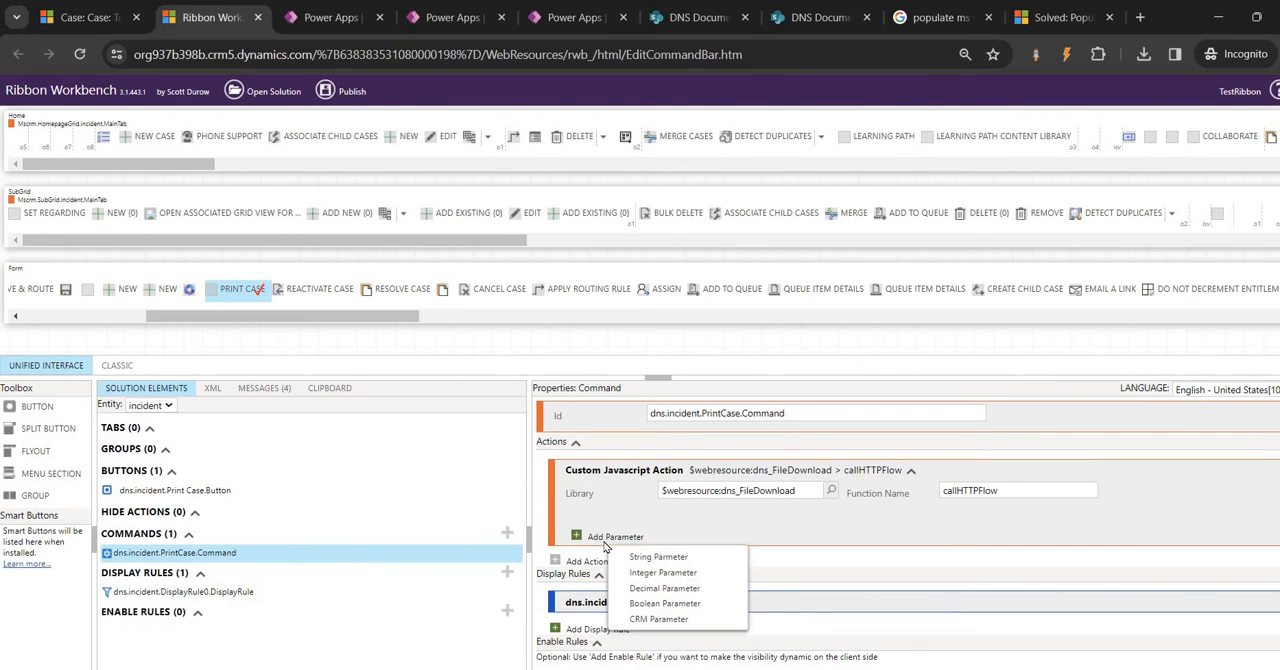
pyautogui.click(668, 620)
pyautogui.click(698, 541)
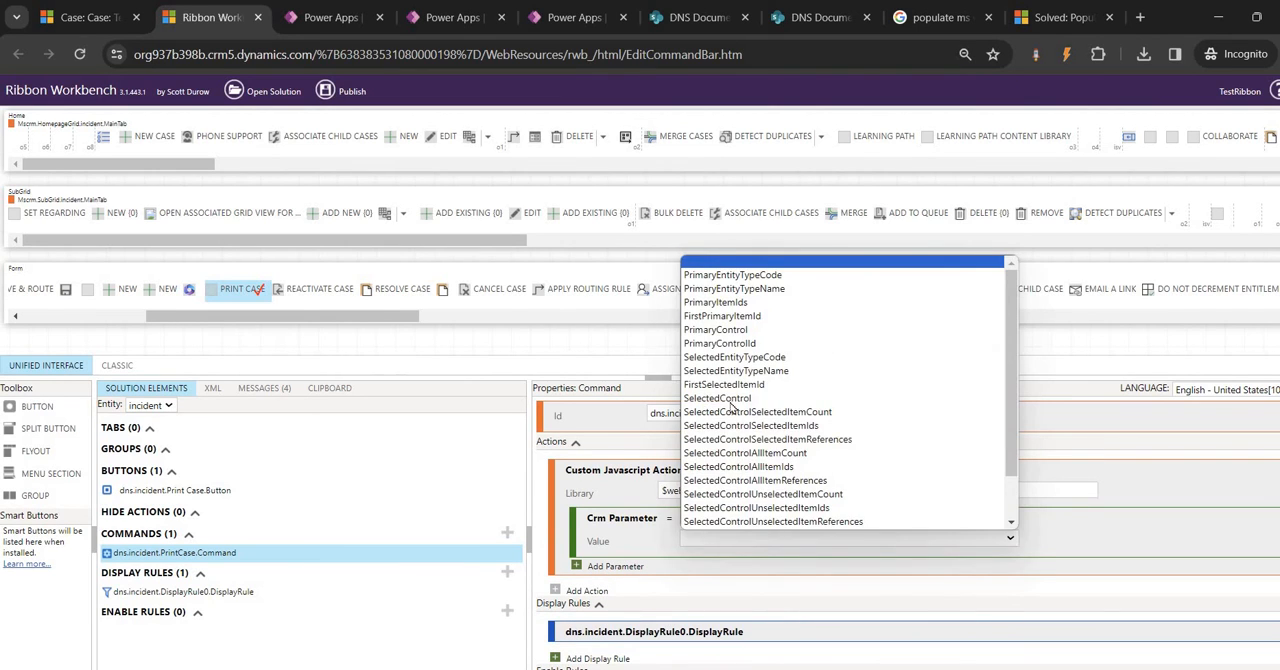
pyautogui.click(710, 318)
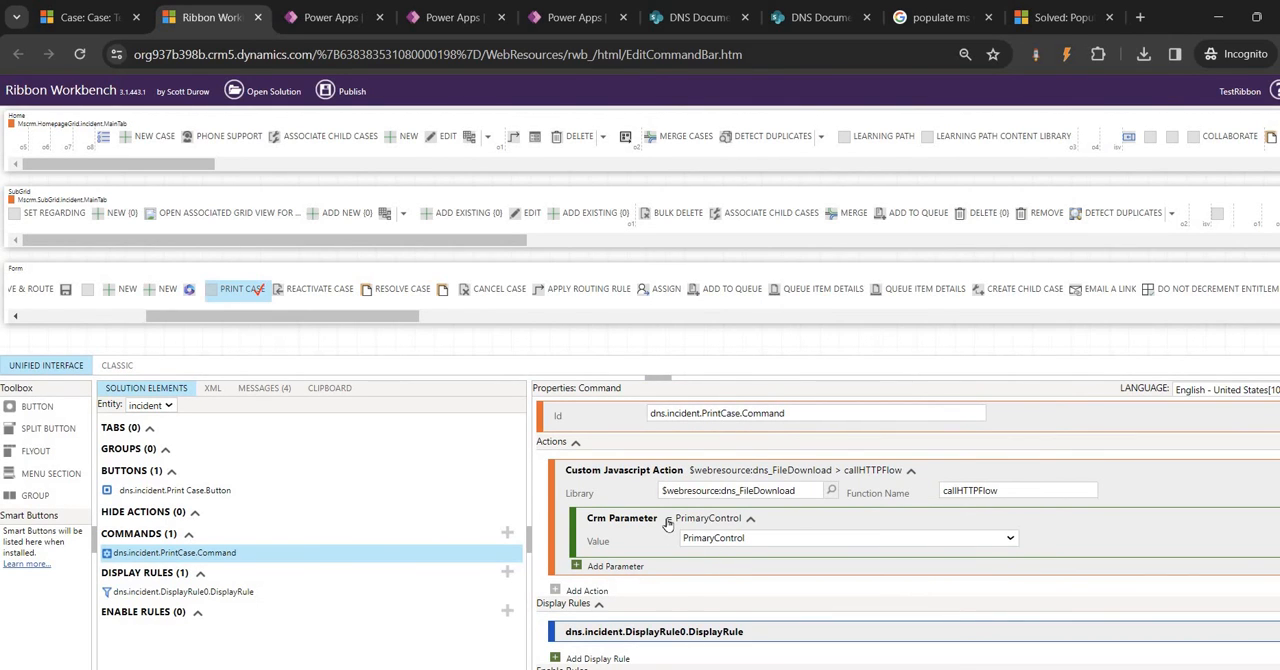
pyautogui.click(714, 540)
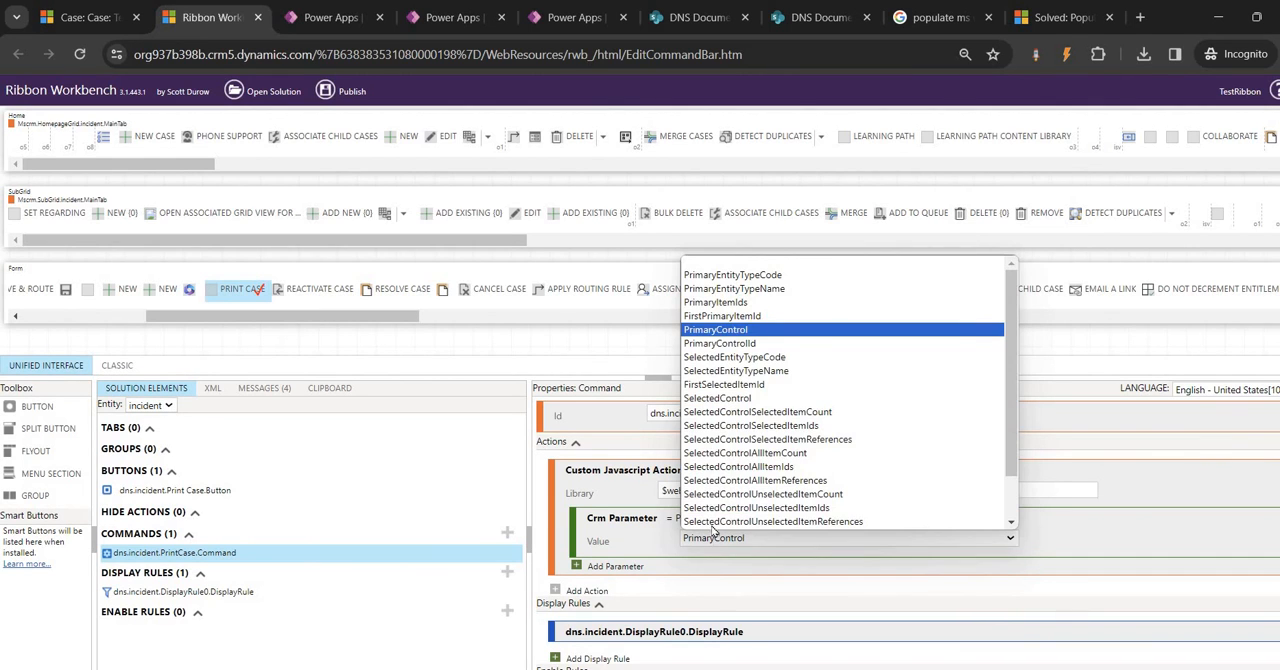
pyautogui.scroll(-1, 714, 533)
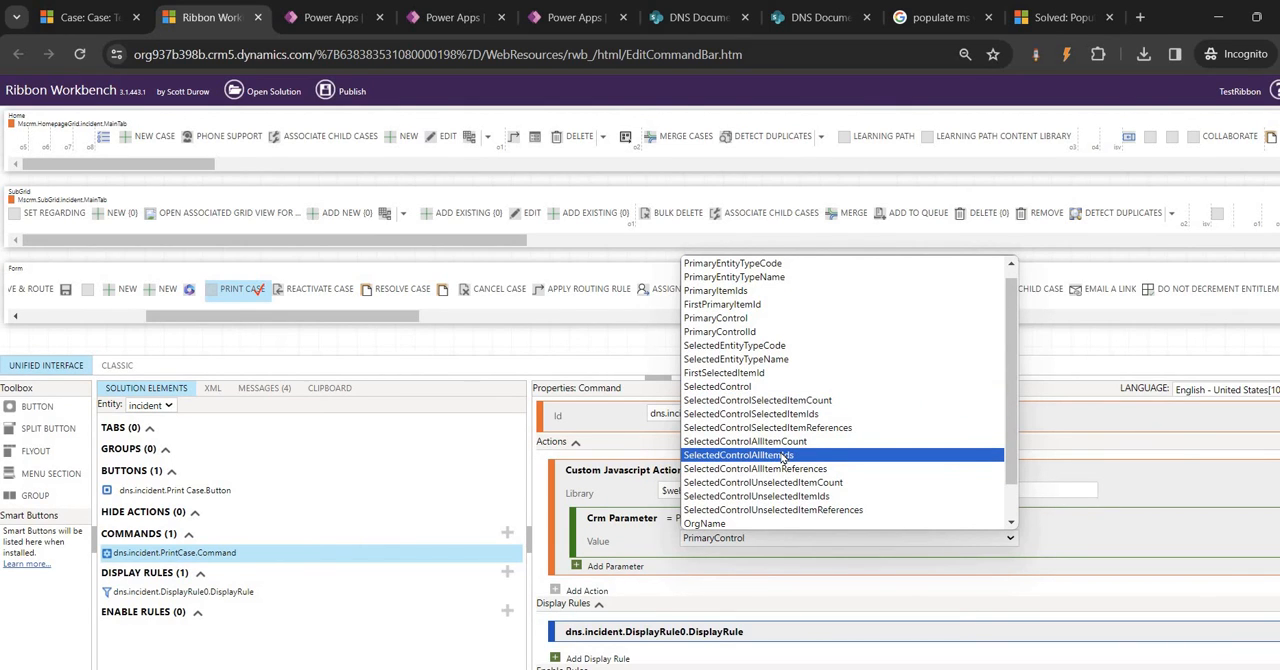
pyautogui.click(728, 318)
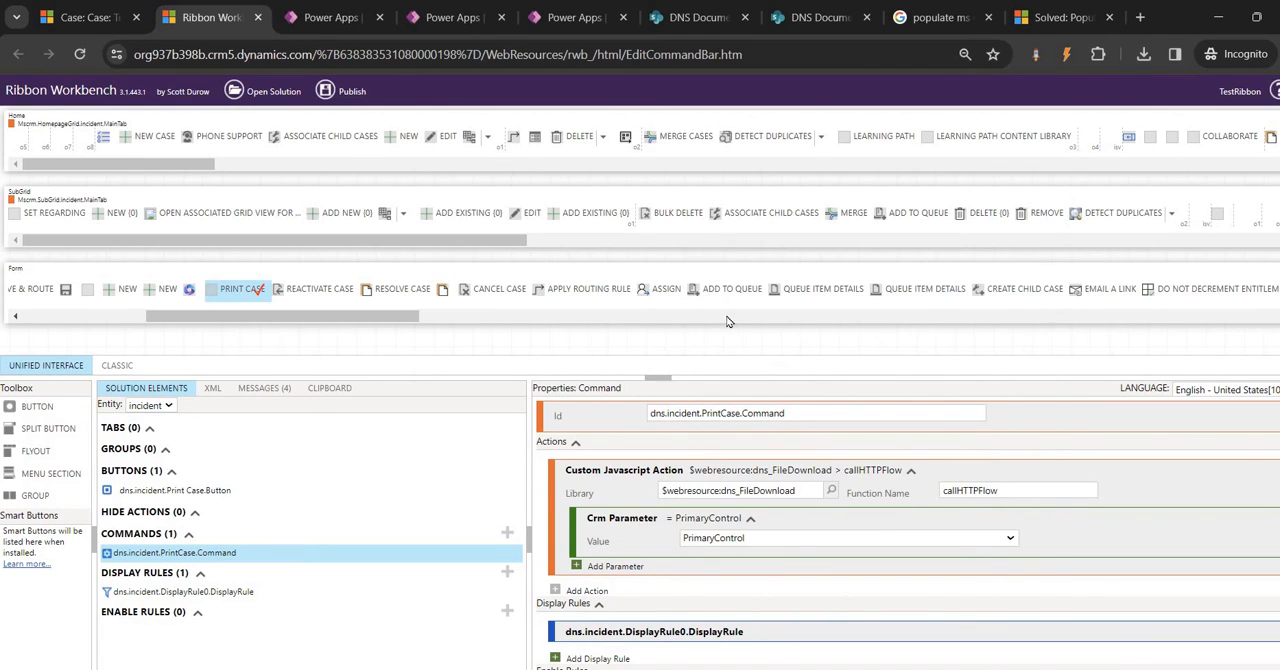
# Add a string parameter to the action, check the environment variable in Power Apps, and set the parameter's value to dns_printCase
pyautogui.click(622, 572)
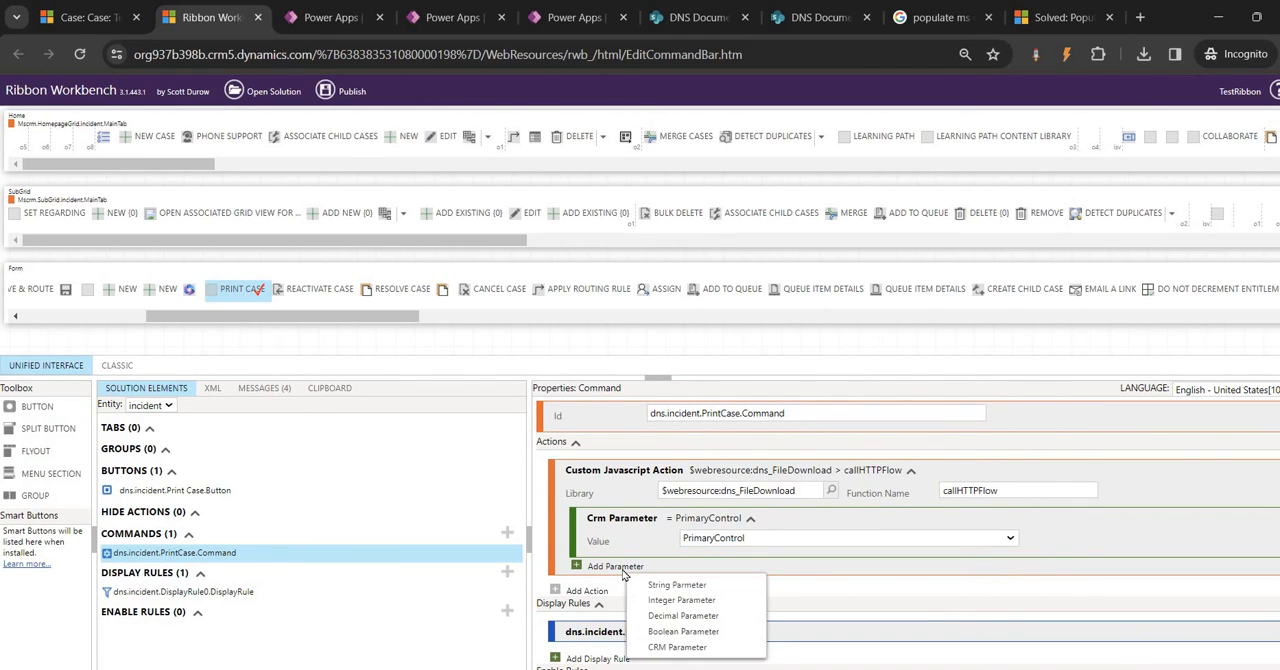
pyautogui.click(676, 585)
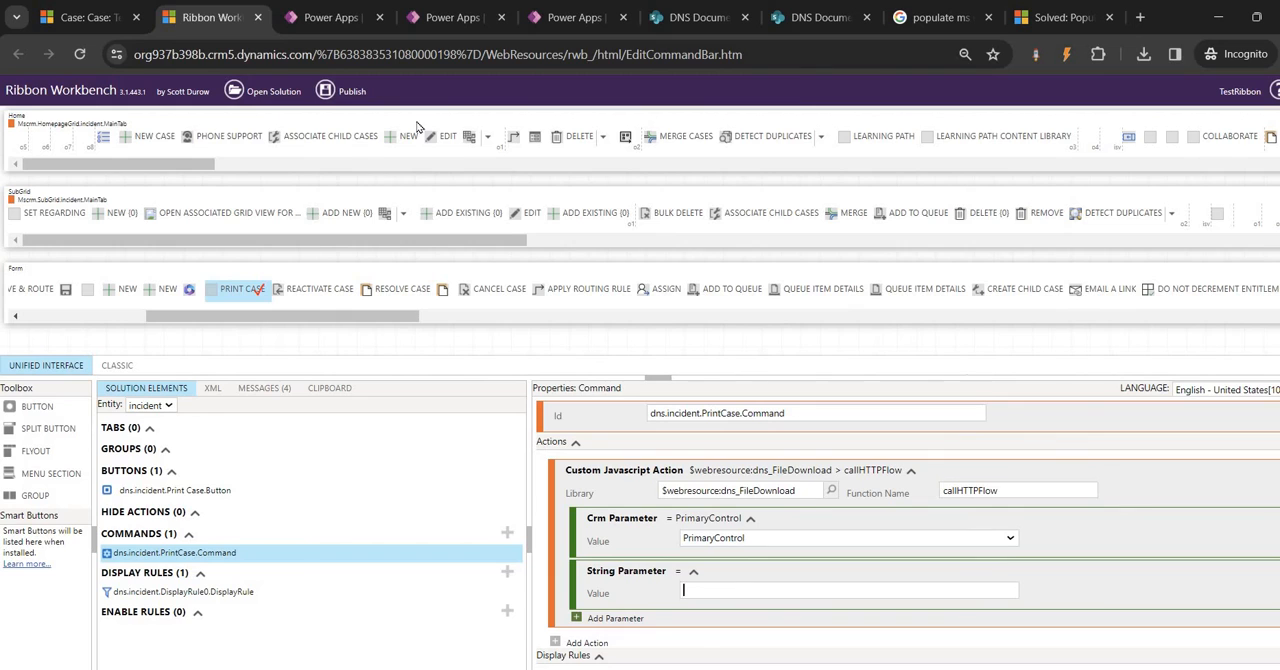
pyautogui.click(335, 17)
pyautogui.click(452, 17)
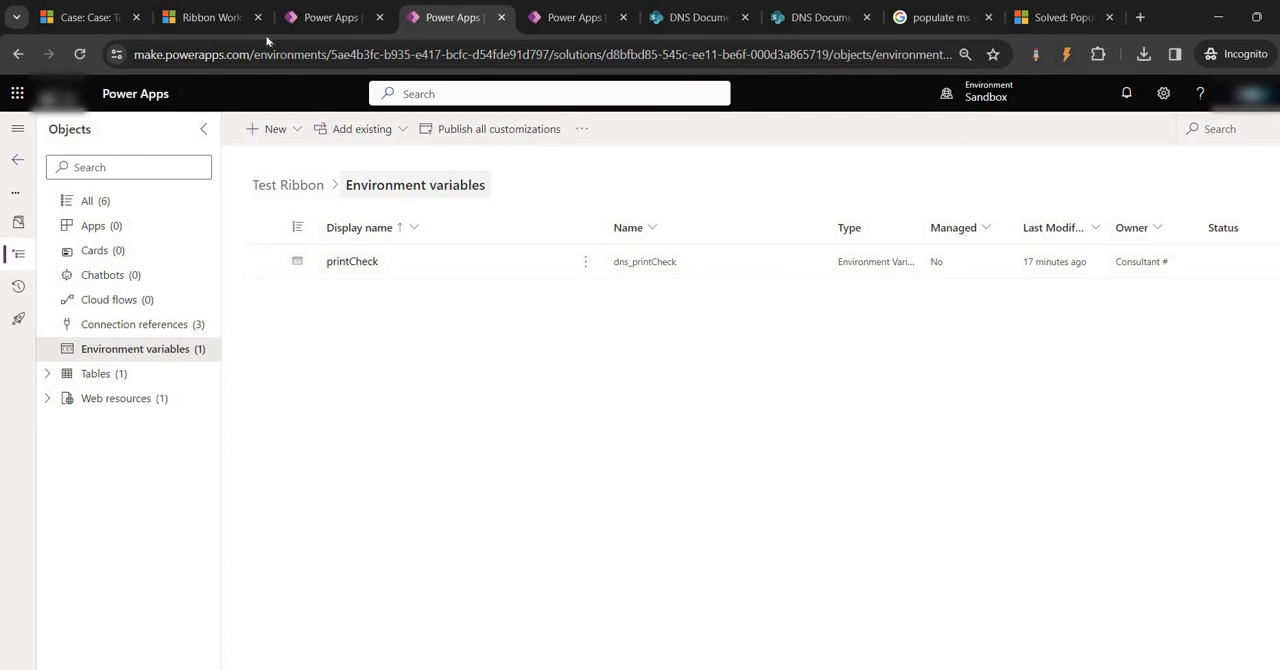
pyautogui.click(218, 14)
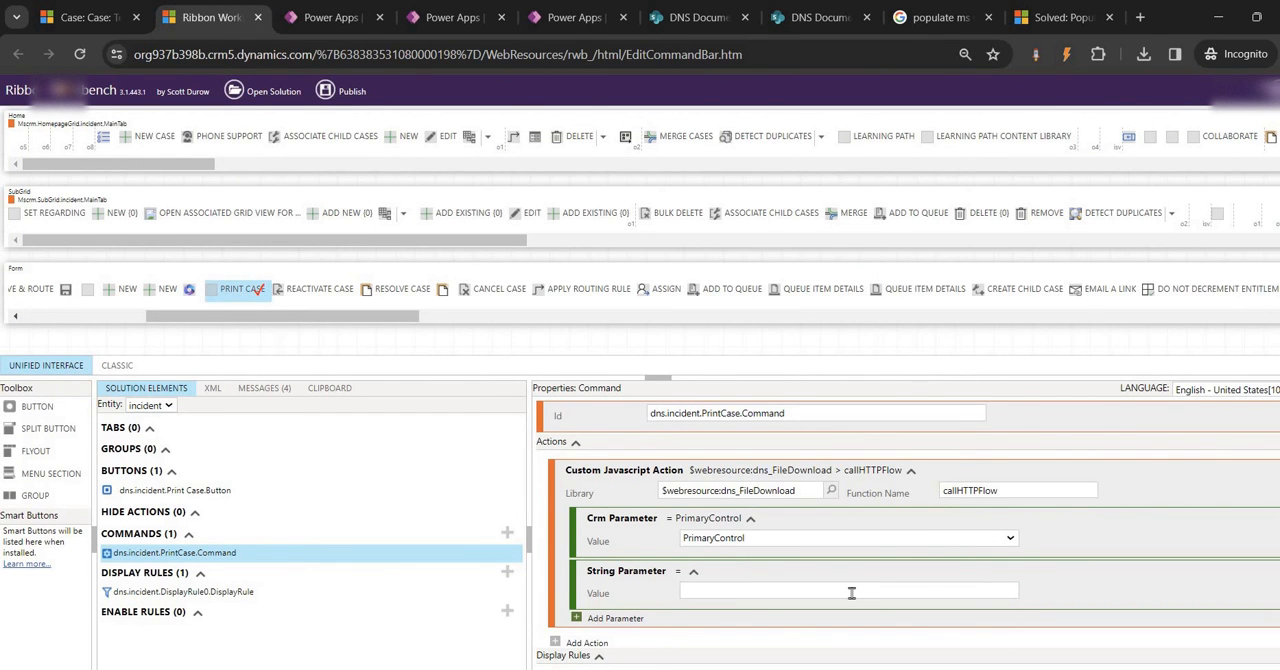
pyautogui.write('dns_printCase')
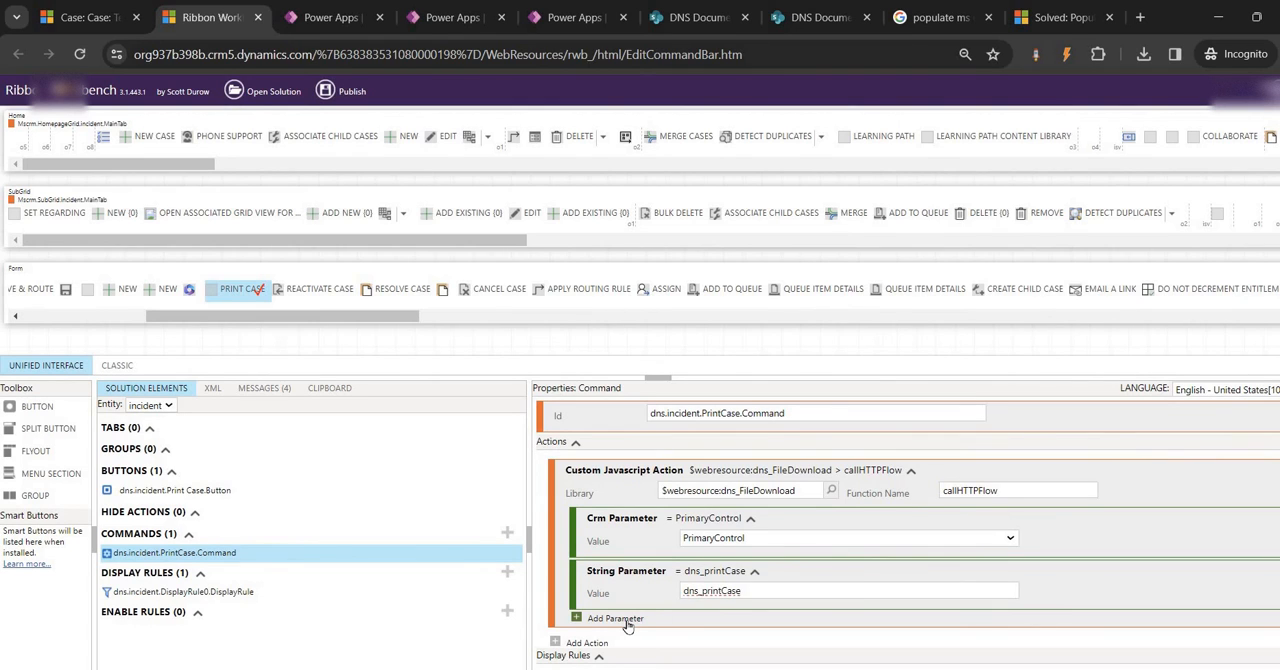
# Add another string parameter to the JavaScript action with the value Case Report
pyautogui.click(628, 620)
pyautogui.click(685, 556)
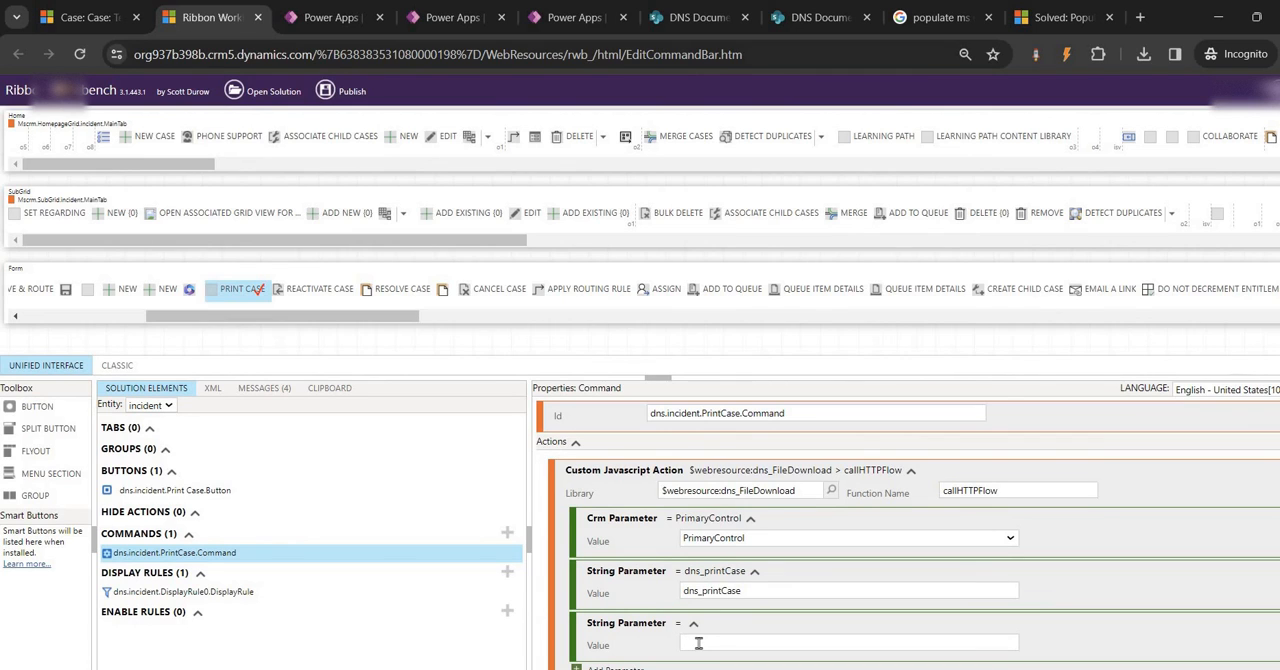
pyautogui.write('Case Report')
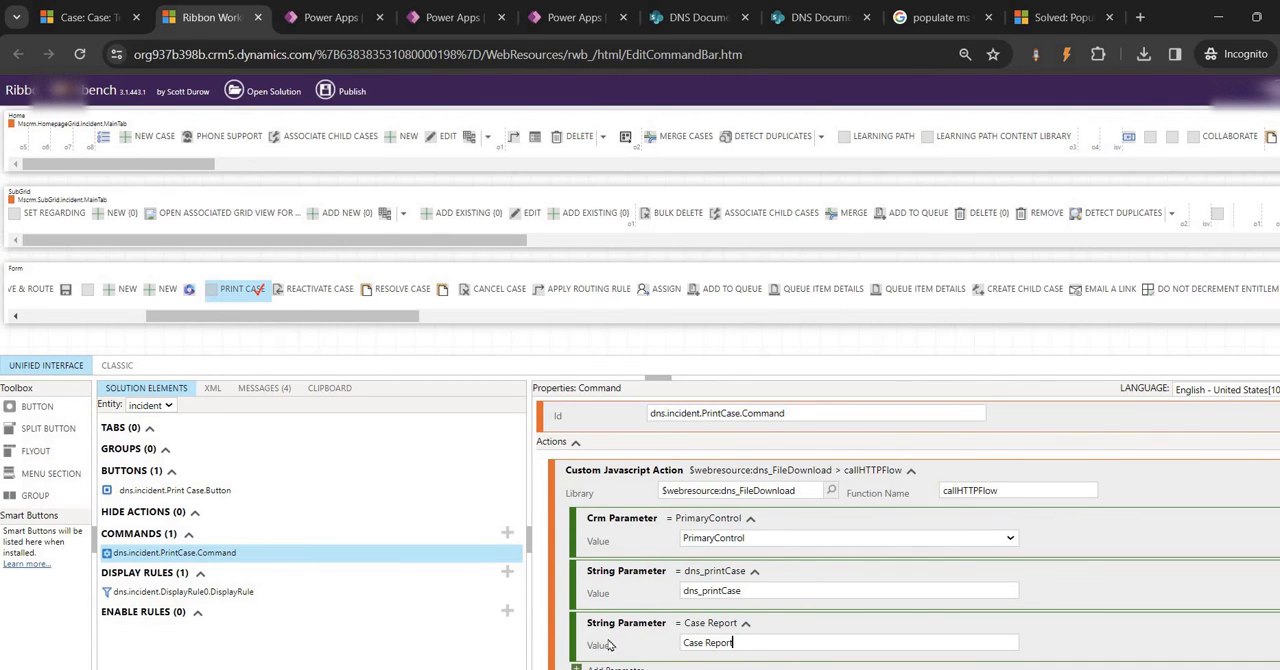
# Switch to the Print Check flow in Power Apps, expand its HTTP request trigger and select the CaseId property name in the JSON schema
pyautogui.click(463, 10)
pyautogui.click(325, 12)
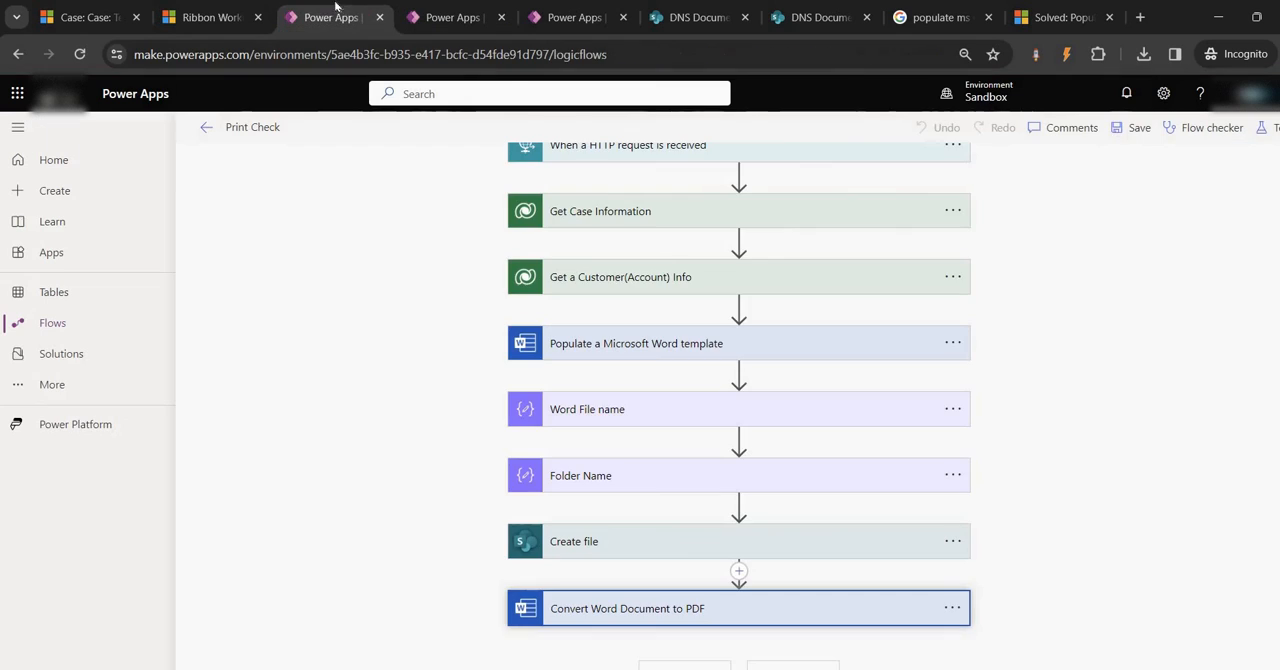
pyautogui.scroll(1, 615, 185)
pyautogui.click(615, 180)
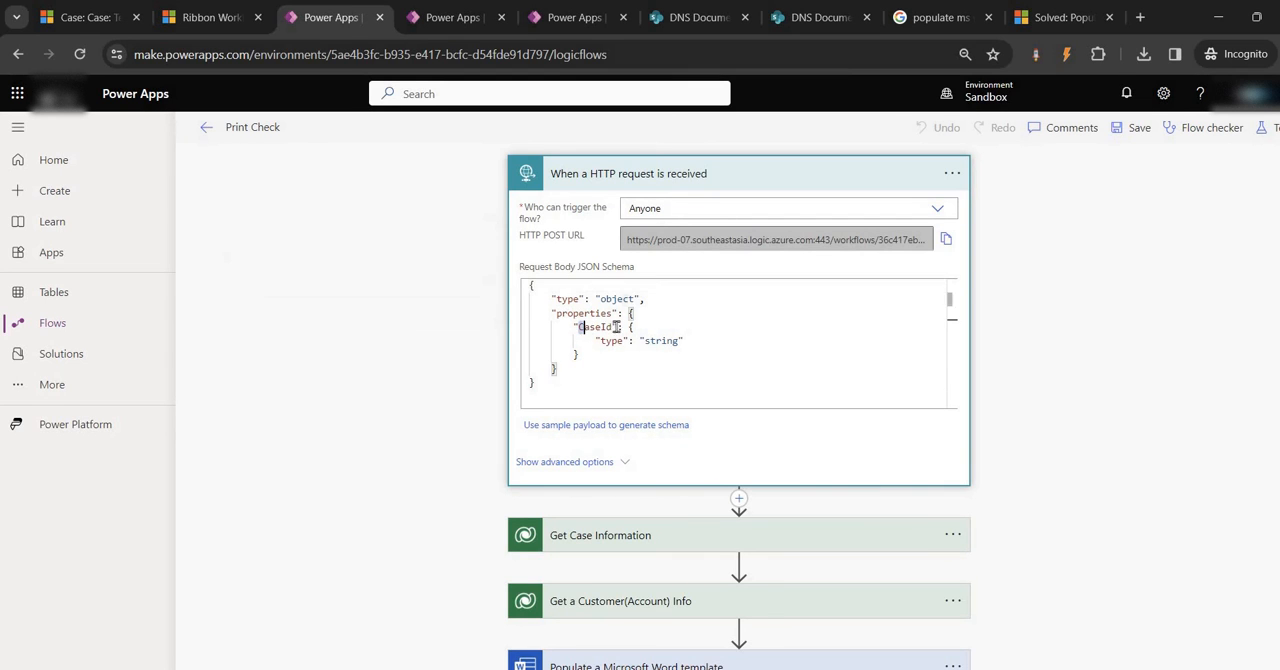
pyautogui.moveTo(578, 327); pyautogui.dragTo(617, 327)
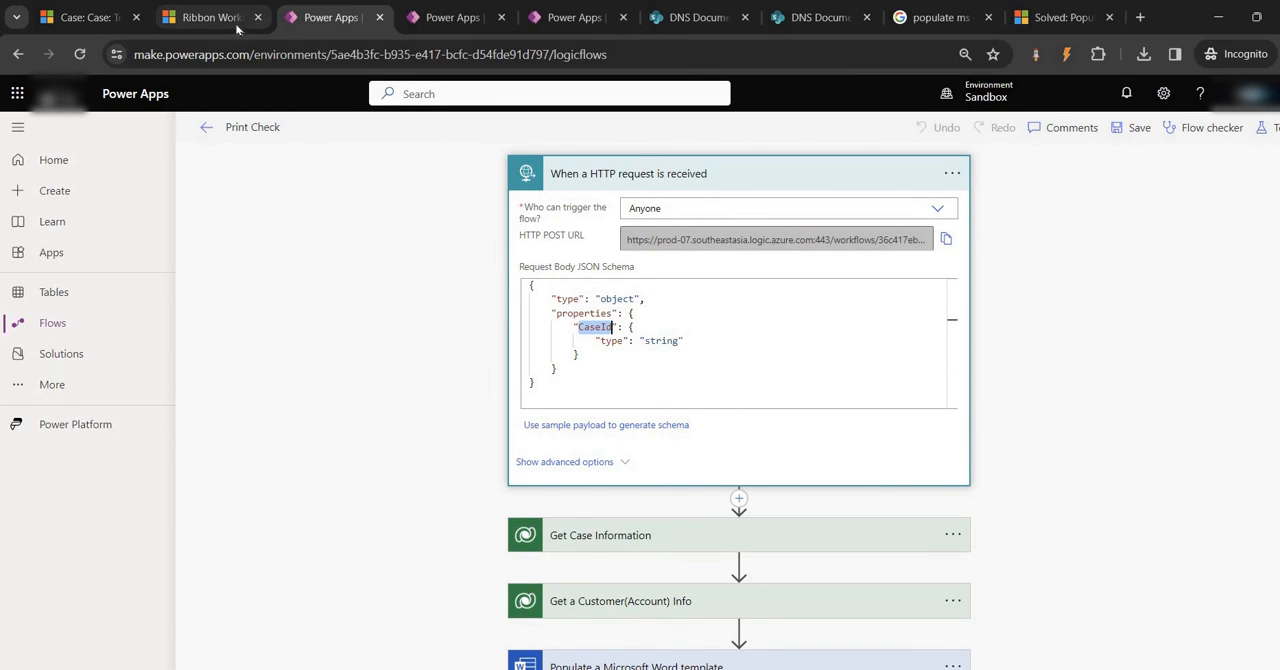
# Return to Ribbon Workbench, add a string parameter with the value CaseId to the action, and review all its parameters
pyautogui.click(205, 17)
pyautogui.scroll(-3, 665, 560)
pyautogui.click(616, 518)
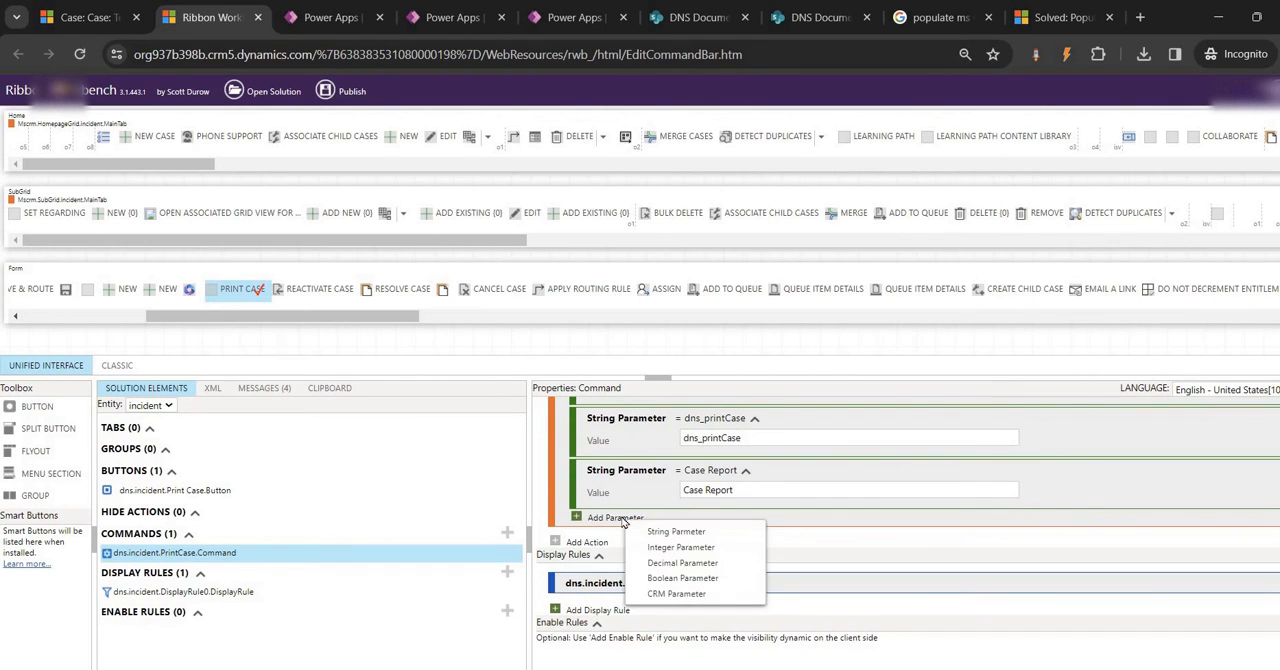
pyautogui.click(676, 532)
pyautogui.write('CaseId')
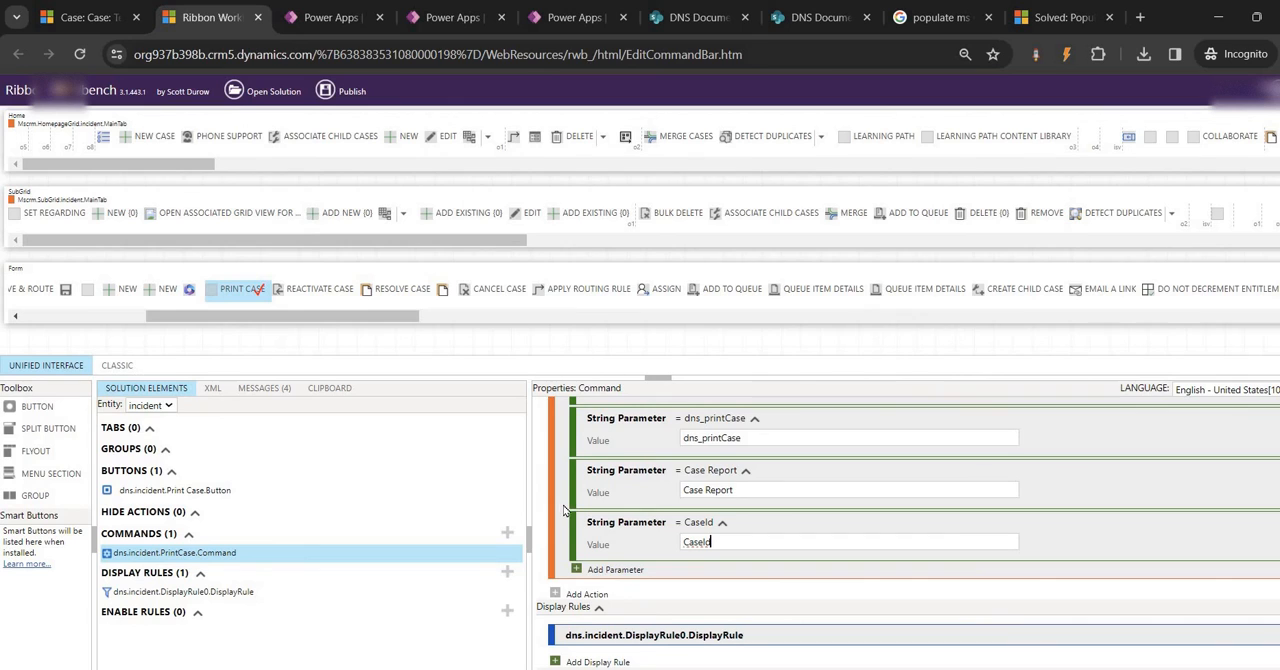
pyautogui.scroll(3, 600, 500)
pyautogui.scroll(-1, 600, 500)
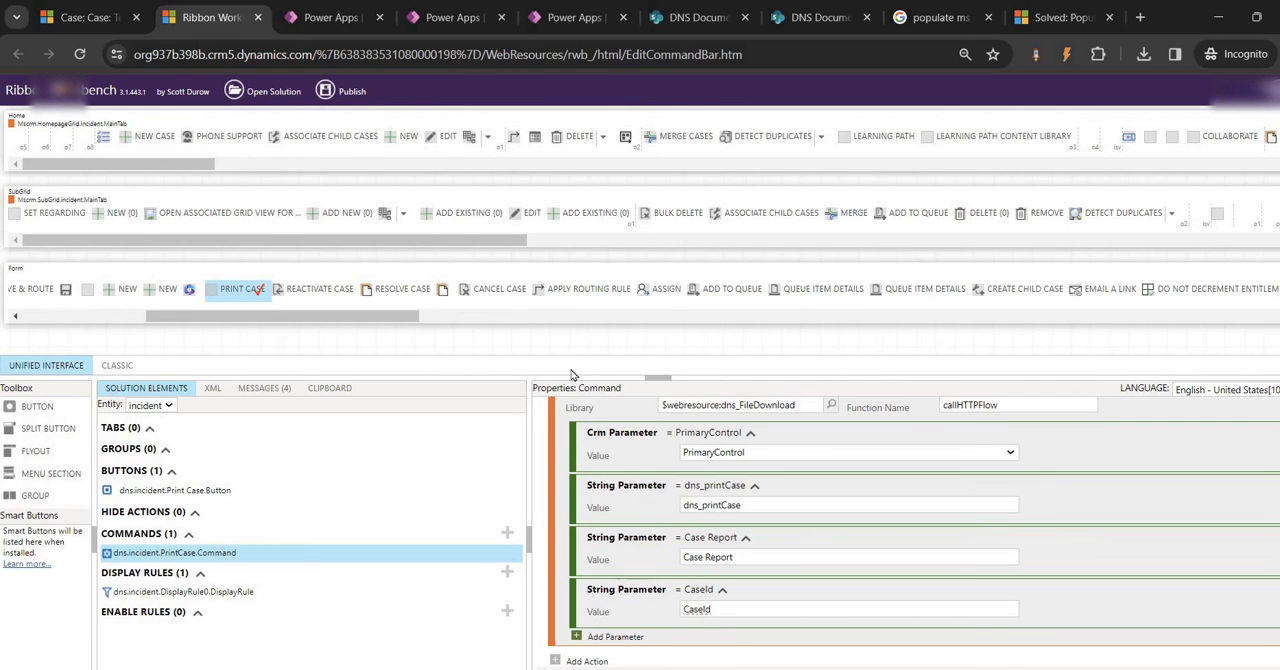
pyautogui.scroll(2, 775, 603)
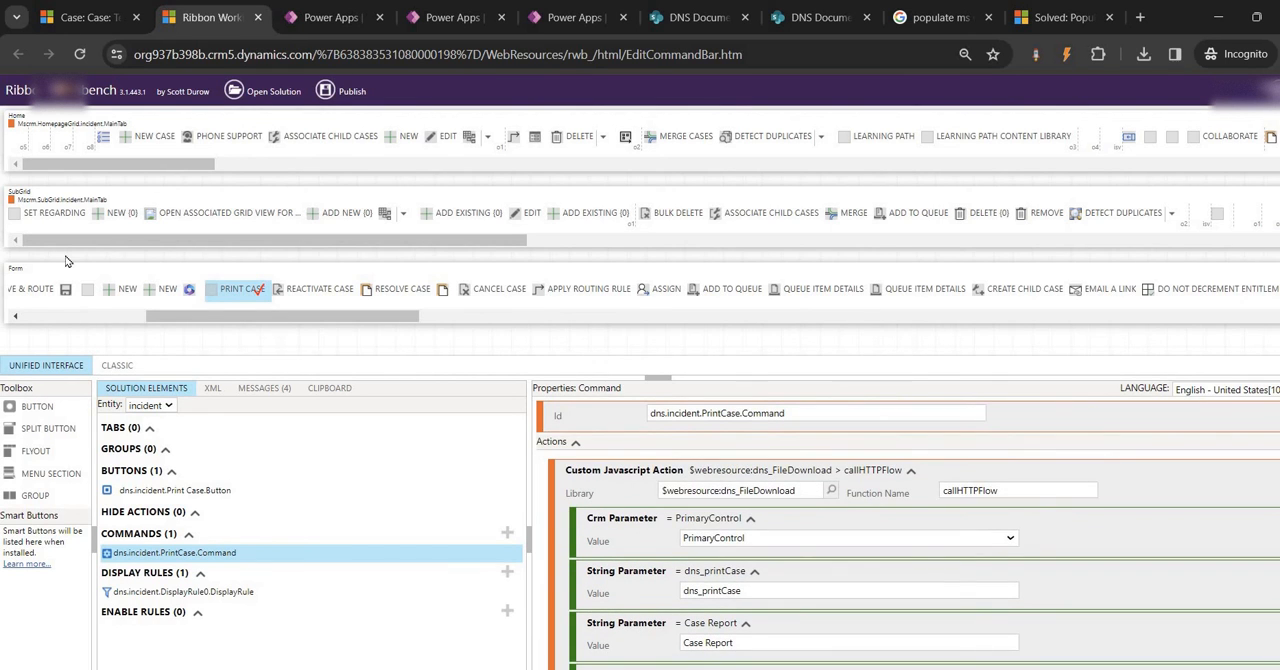
# Review the Test1 case in Dynamics 365 and the sequence of actions in the Print Check flow in Power Apps
pyautogui.click(85, 17)
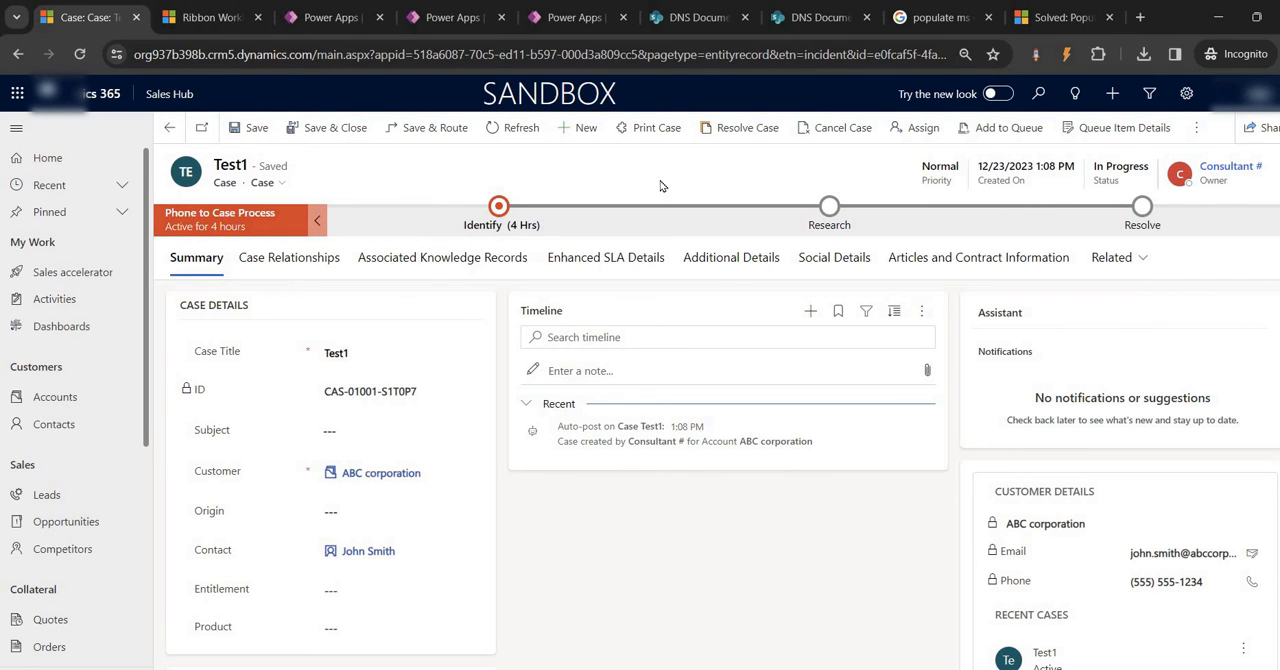
pyautogui.click(450, 17)
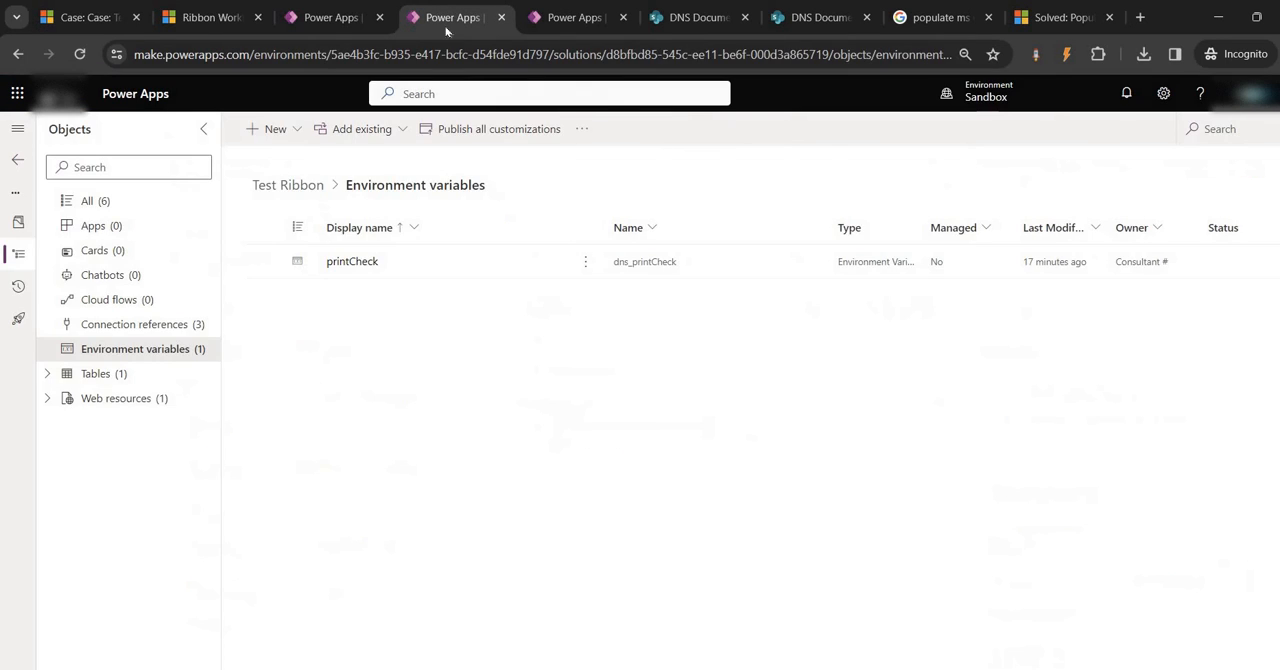
pyautogui.click(330, 20)
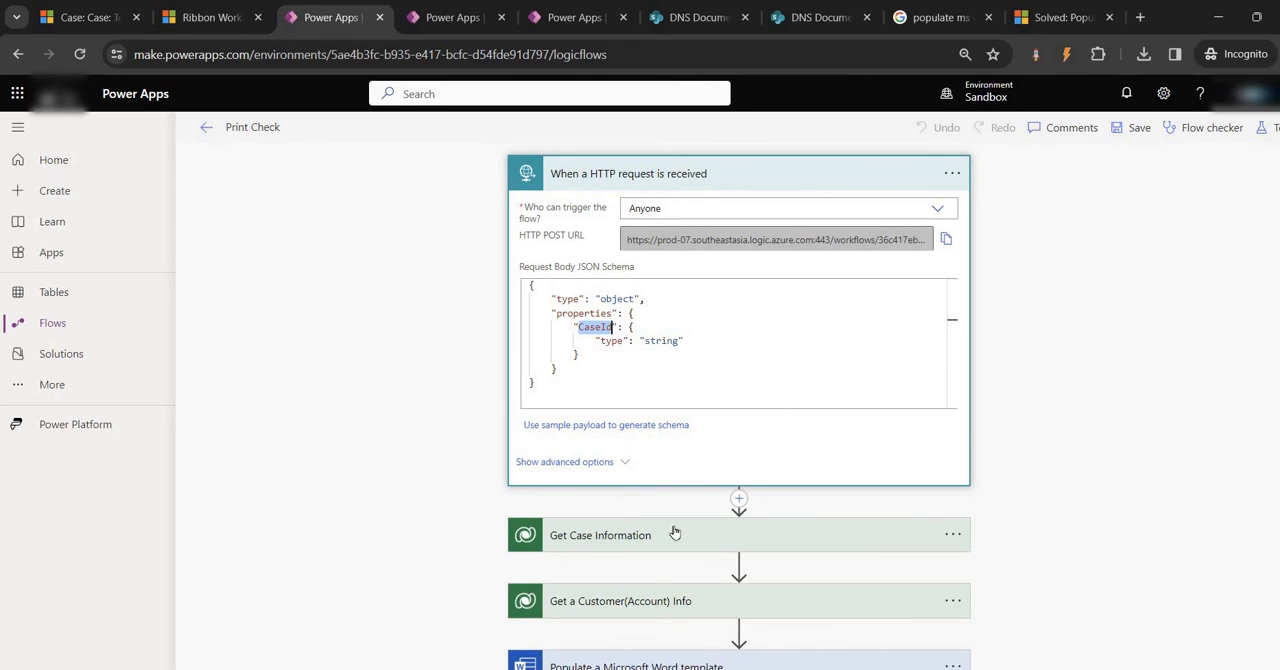
pyautogui.scroll(-2, 632, 382)
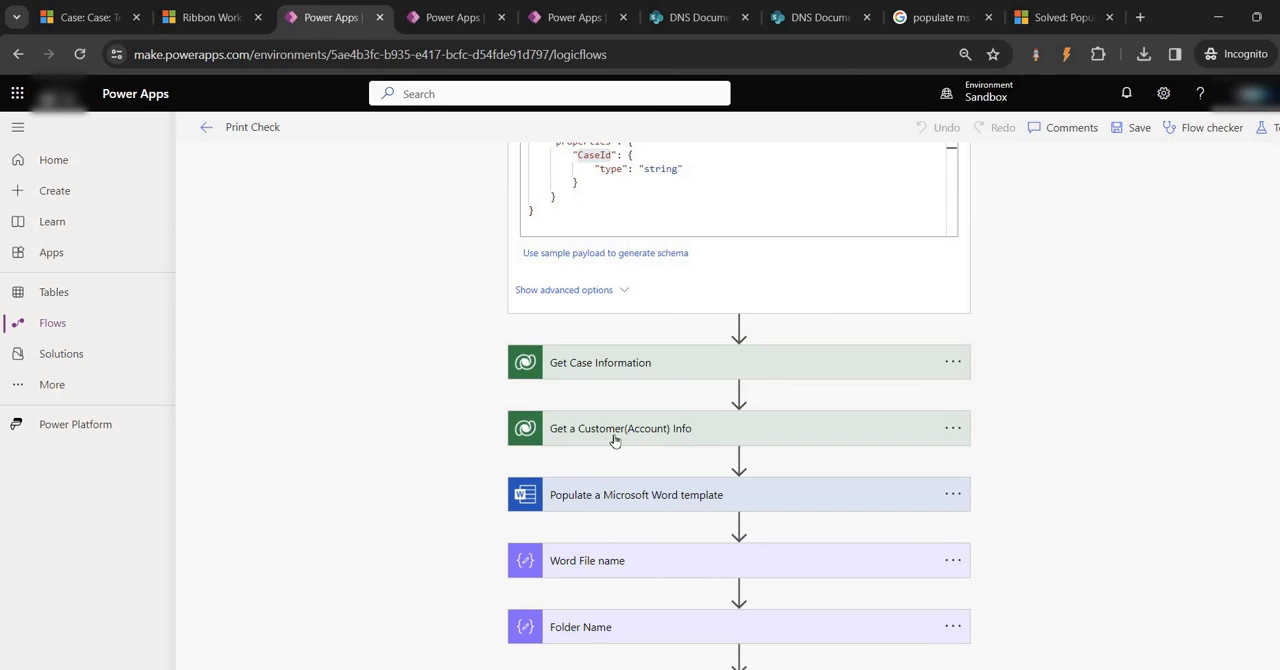
pyautogui.click(126, 19)
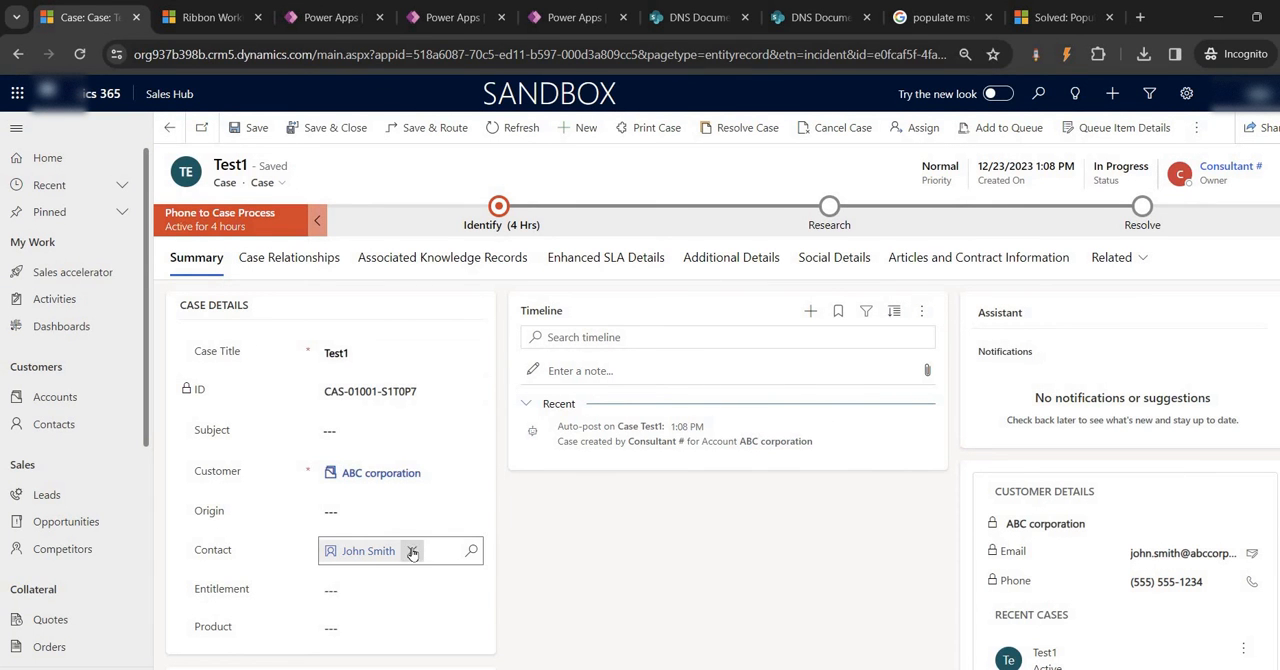
pyautogui.click(414, 549)
pyautogui.click(330, 17)
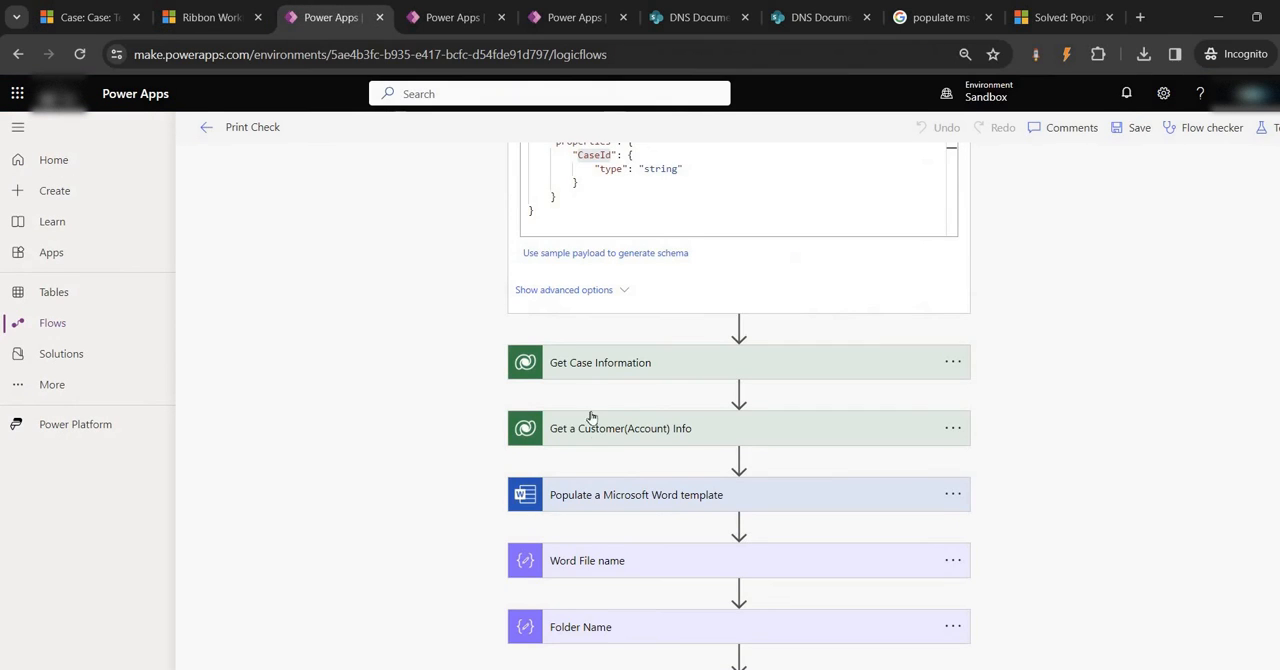
pyautogui.scroll(-2, 633, 497)
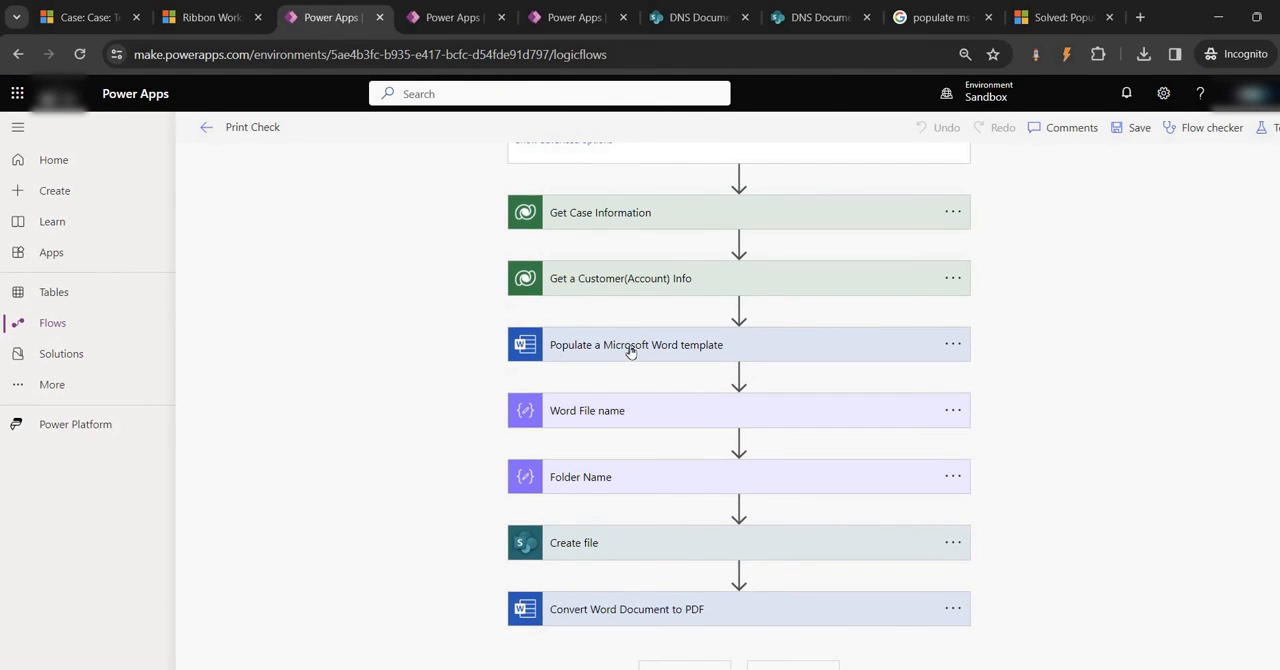
# Examine the Populate a Microsoft Word template action and compare its fields with the content controls in the Test word document
pyautogui.click(631, 348)
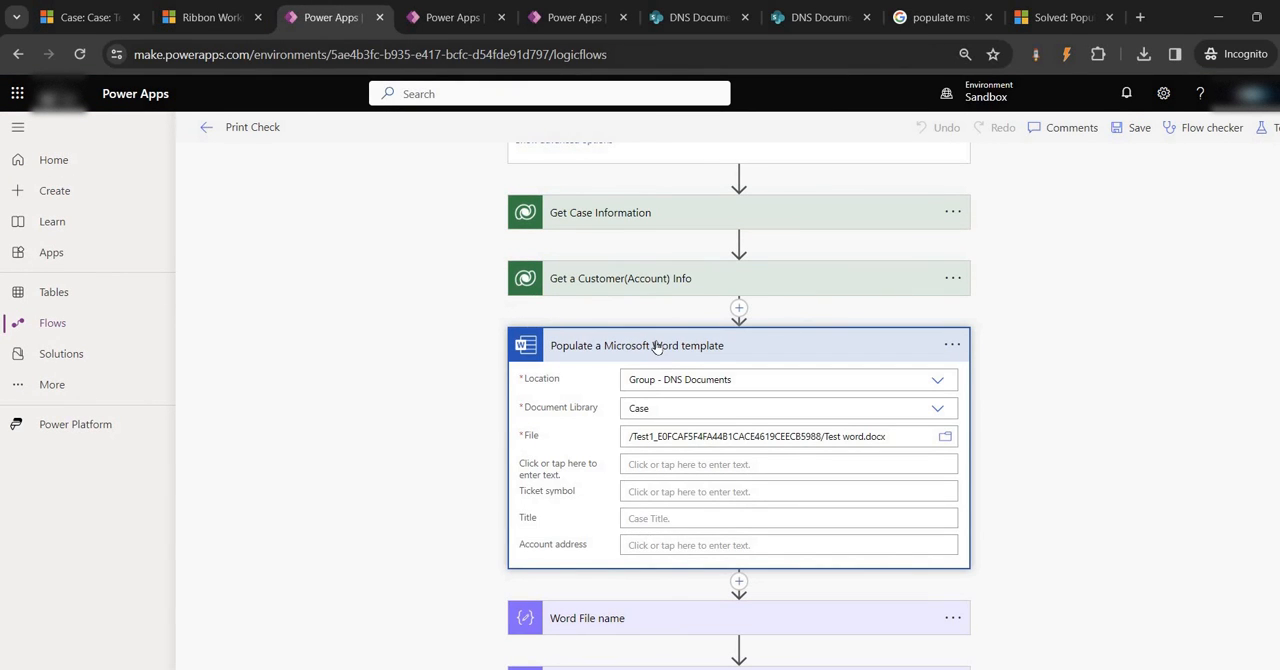
pyautogui.click(849, 668)
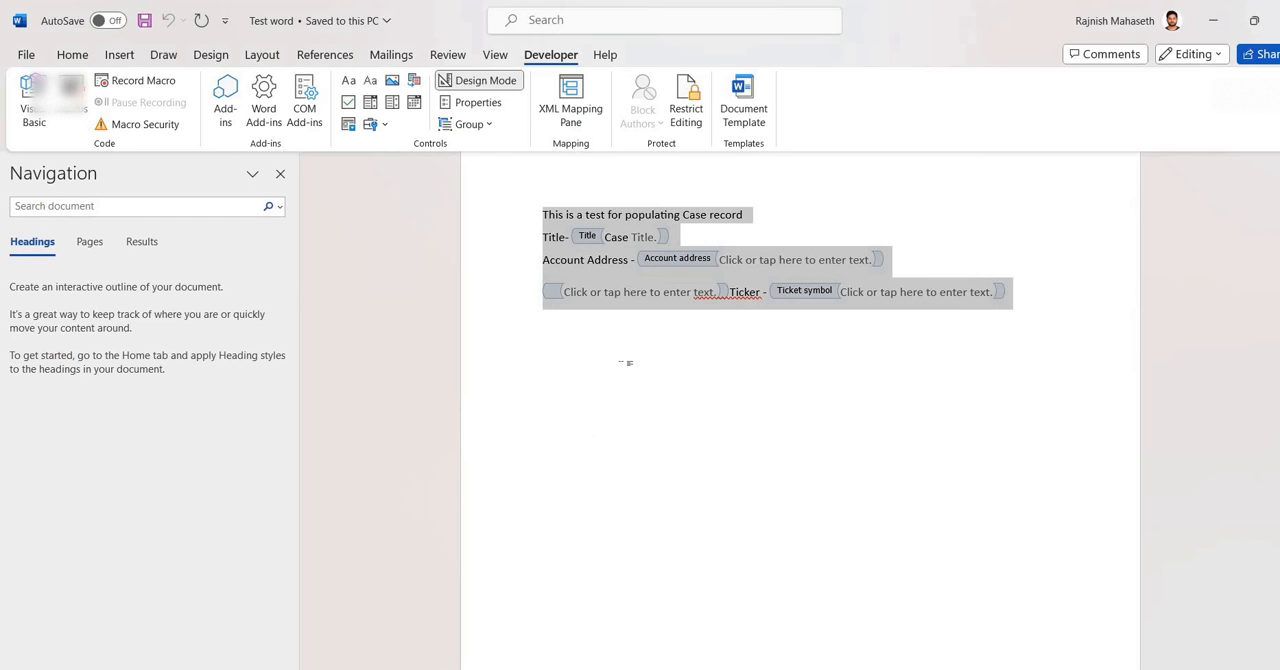
pyautogui.click(621, 293)
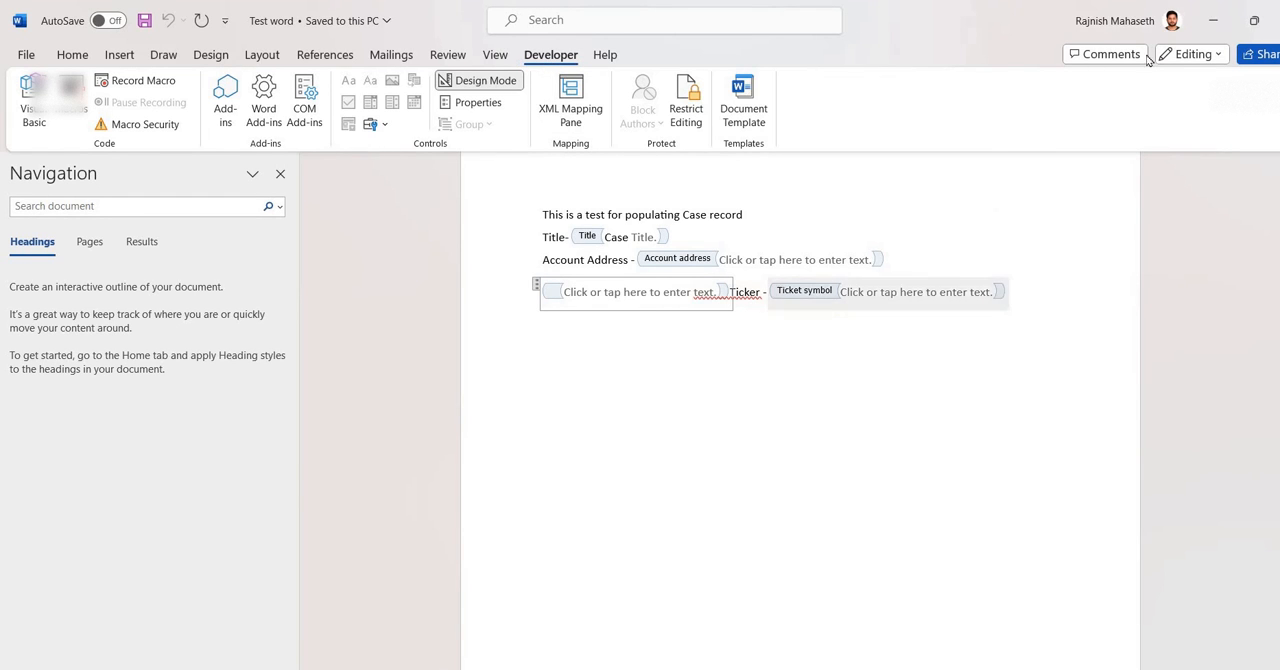
pyautogui.click(1213, 20)
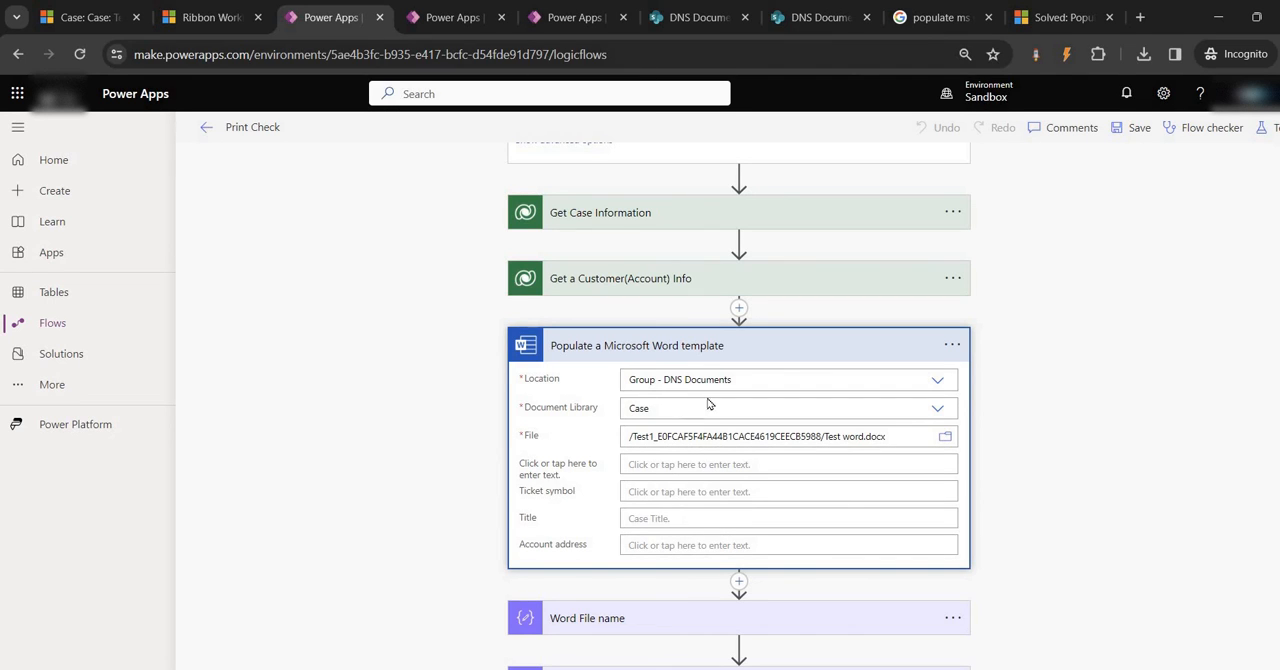
pyautogui.click(670, 345)
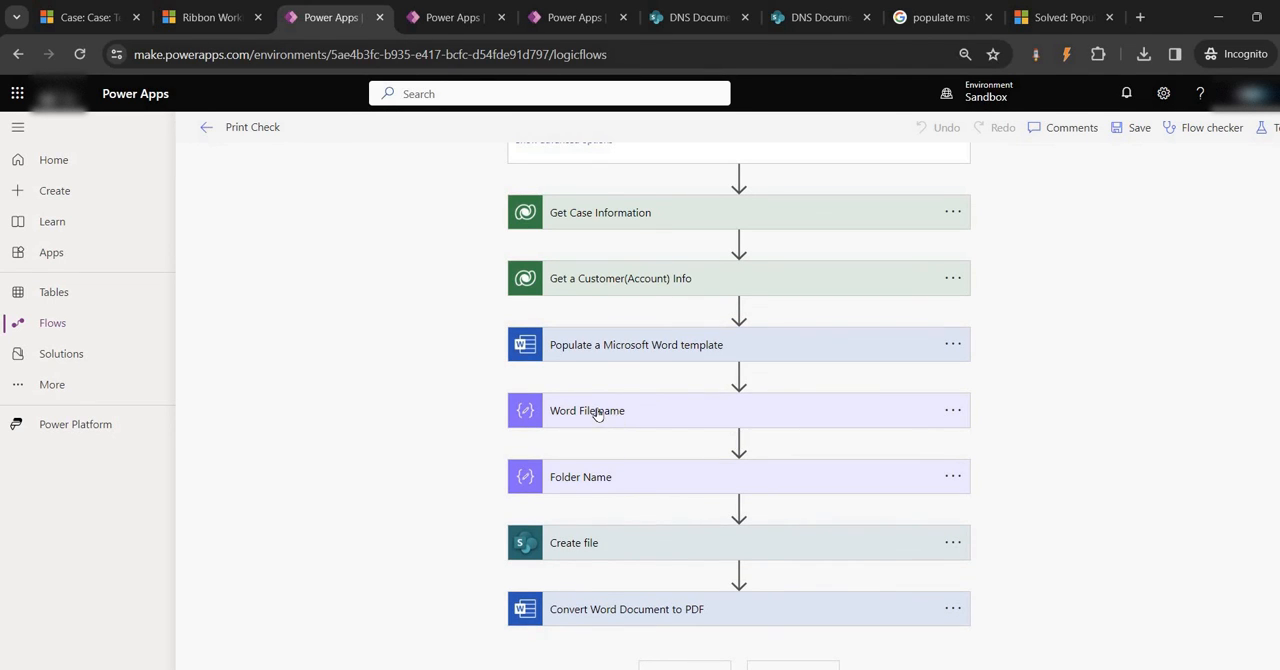
# Expand the Word File name, Folder Name, Create file and Convert Word Document to PDF actions and examine their settings
pyautogui.click(597, 411)
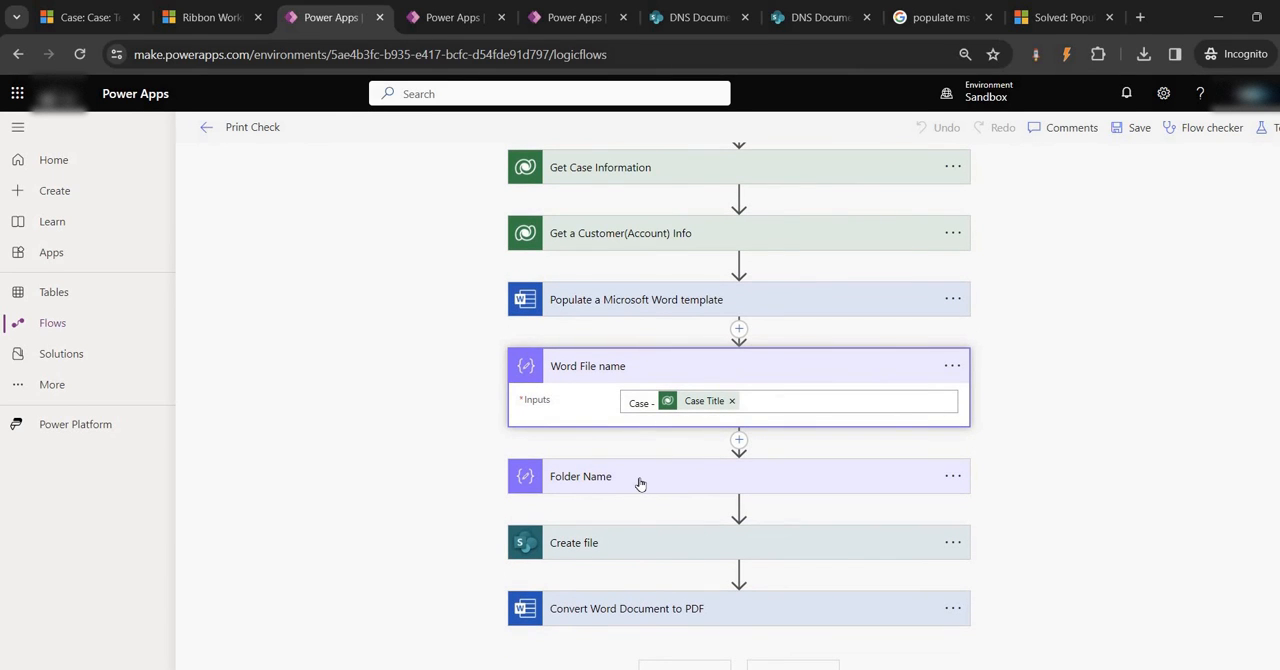
pyautogui.click(640, 483)
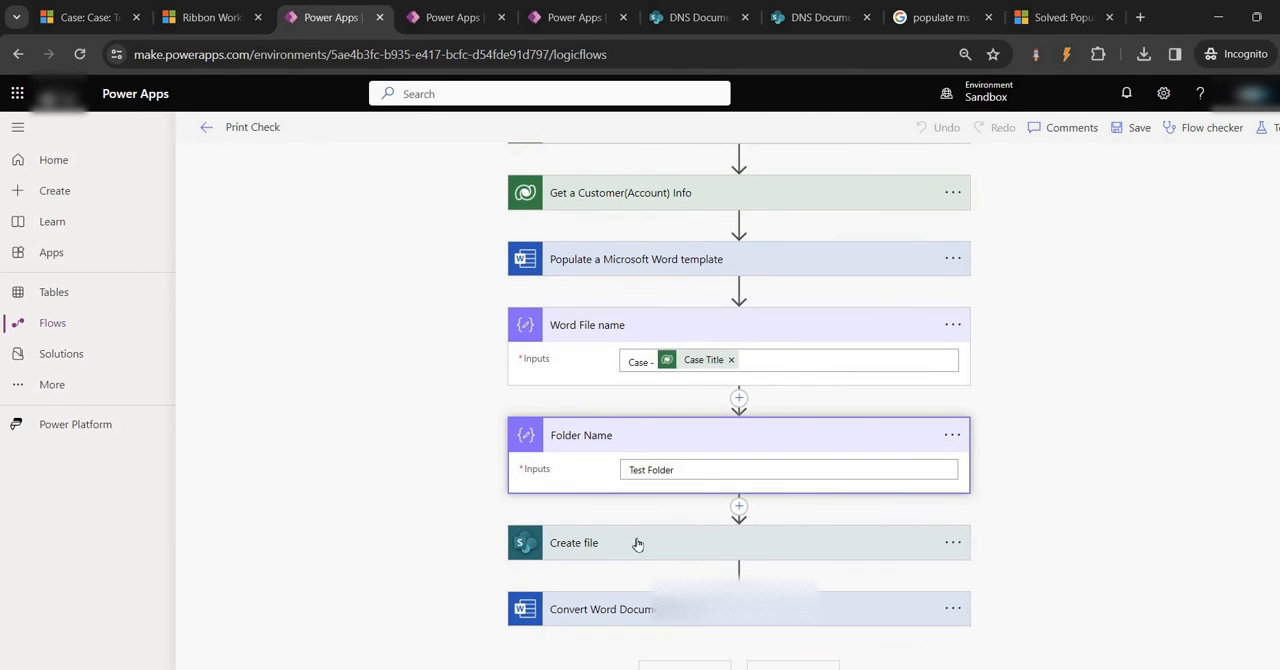
pyautogui.click(638, 543)
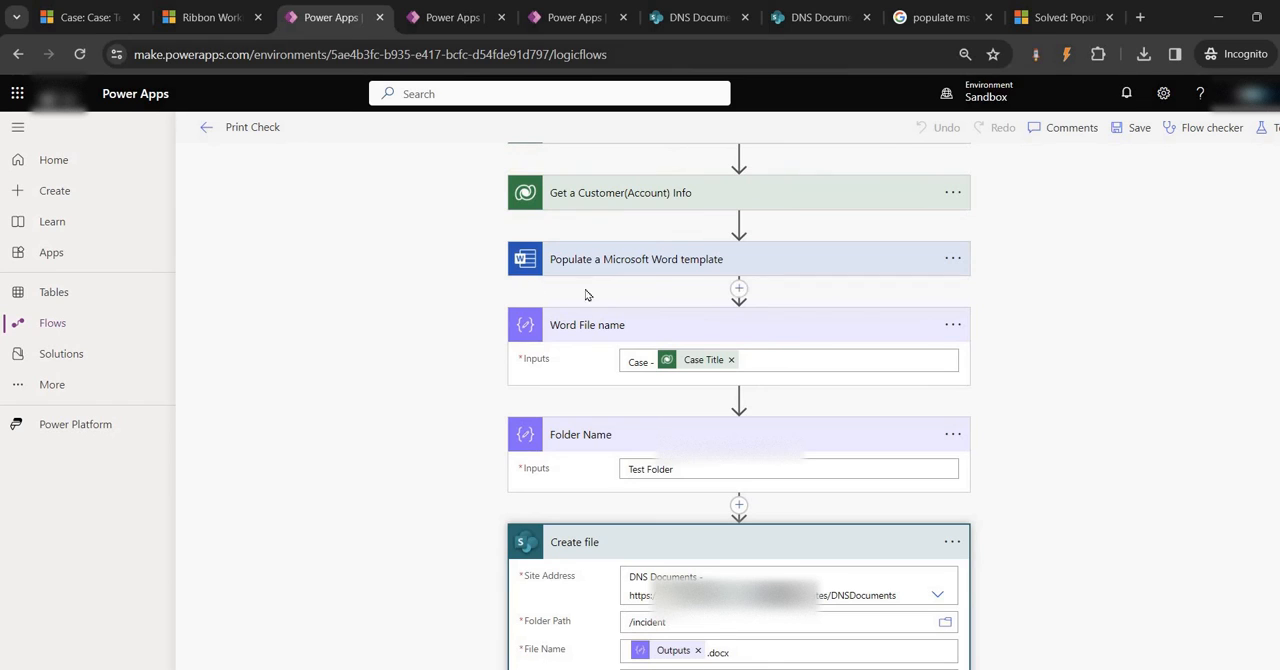
pyautogui.scroll(-2, 561, 443)
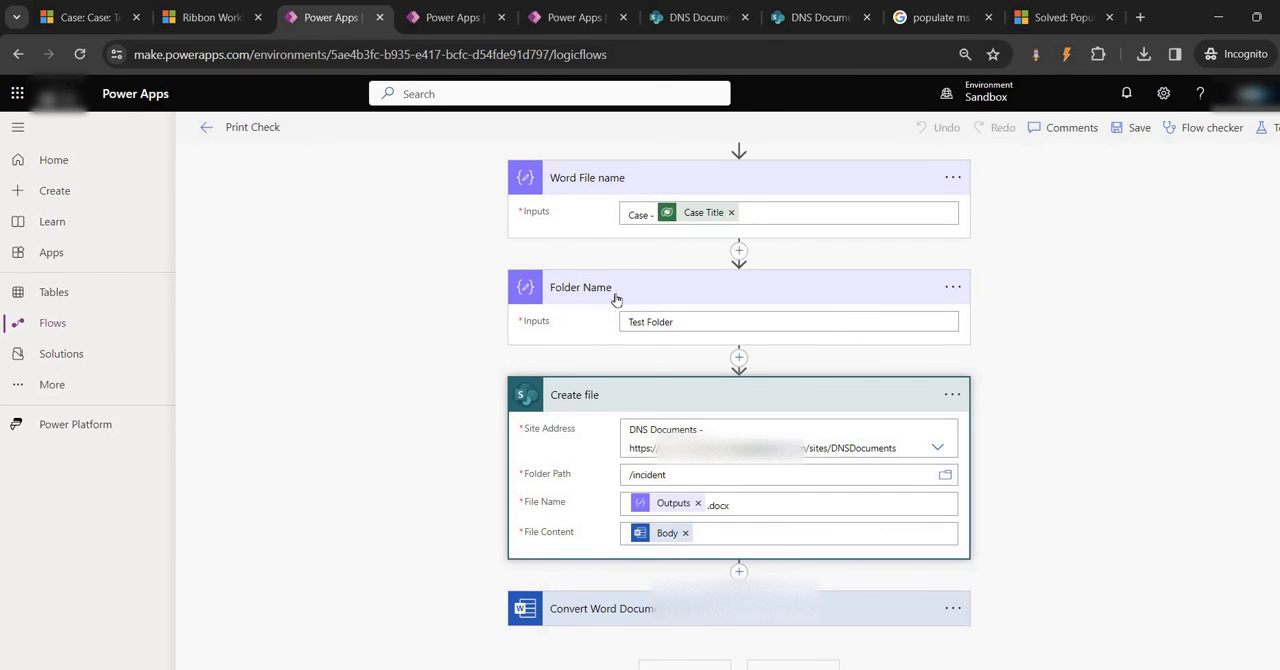
pyautogui.scroll(2, 614, 298)
pyautogui.scroll(-2, 644, 290)
pyautogui.click(634, 606)
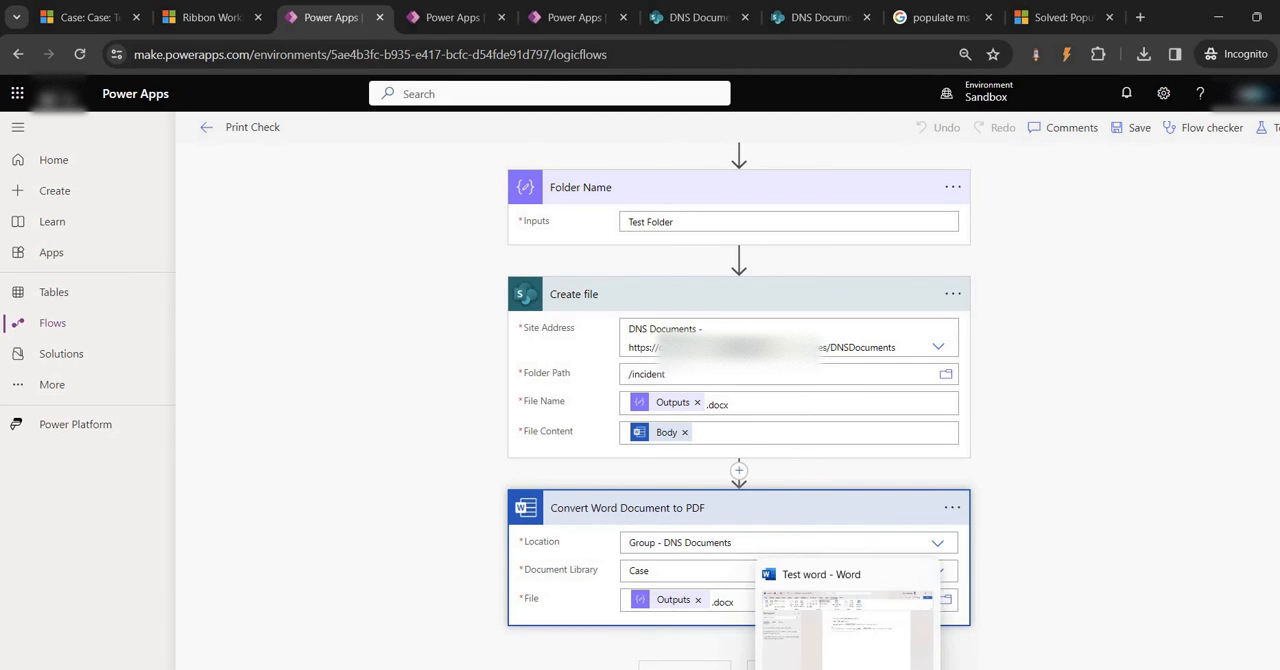
# Switch to fileDownloadTest.js in Notepad++ and examine how callHTTPFlowInternal handles the response status and content type
pyautogui.click(808, 668)
pyautogui.scroll(-8, 697, 552)
pyautogui.scroll(-5, 697, 552)
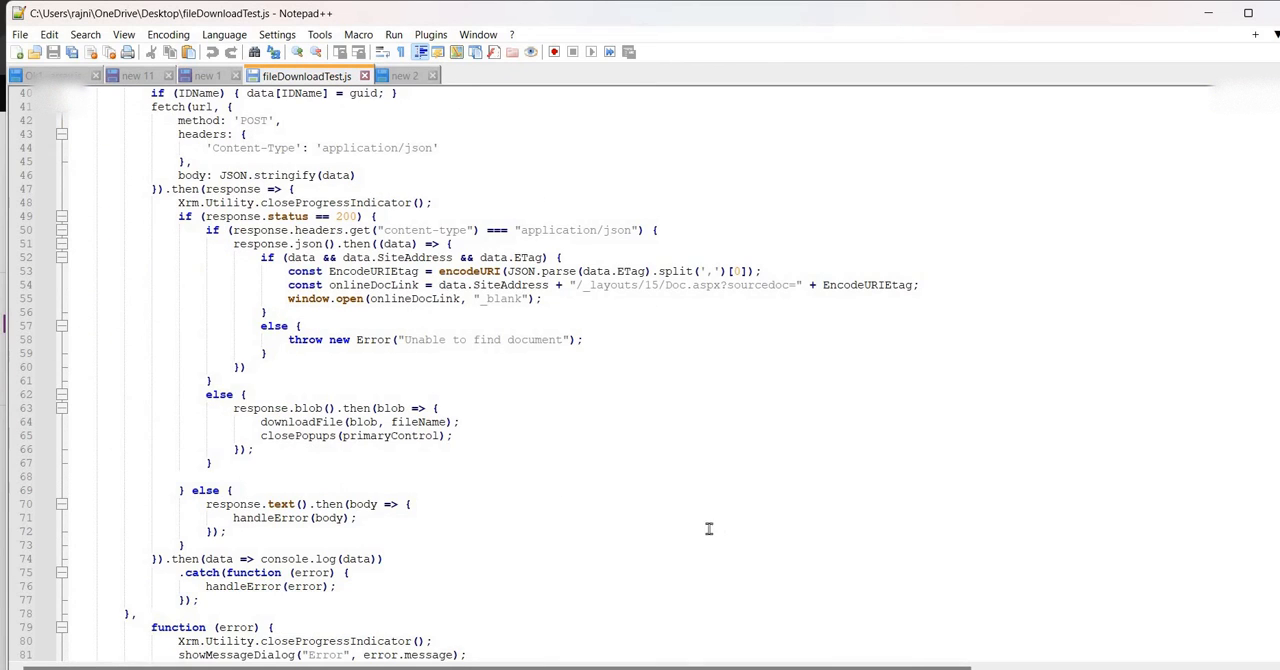
pyautogui.click(722, 457)
pyautogui.hotkey('ctrl', 'f')
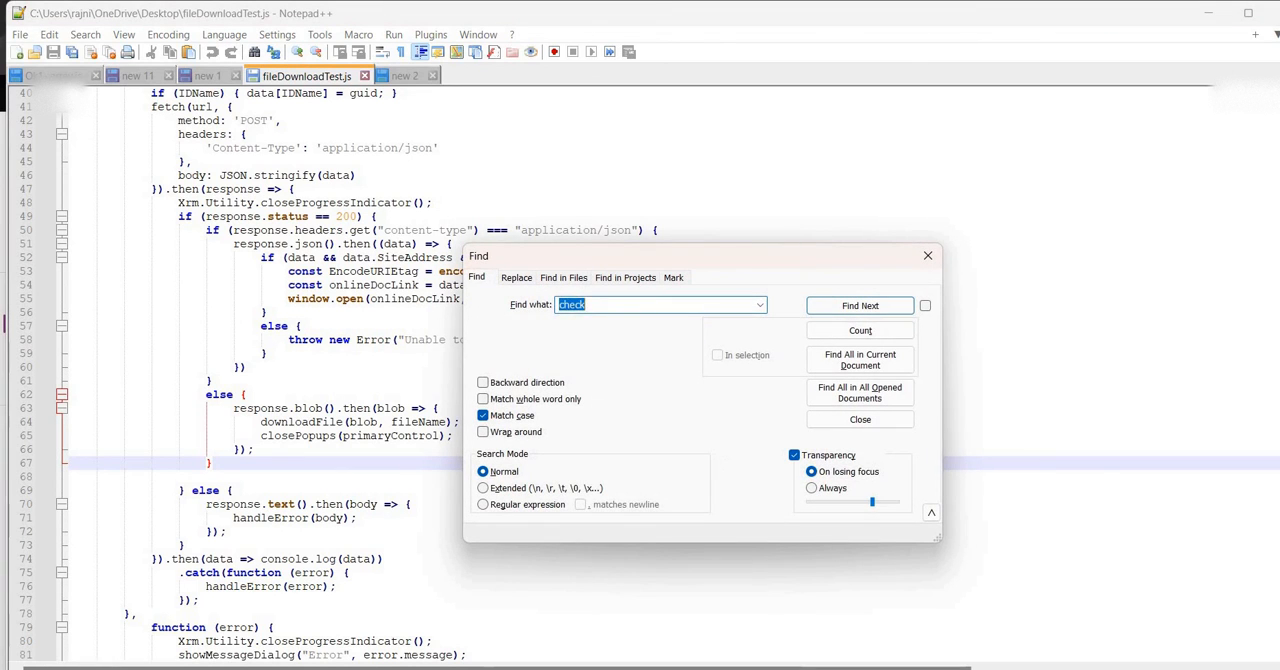
pyautogui.click(928, 256)
pyautogui.scroll(6, 730, 350)
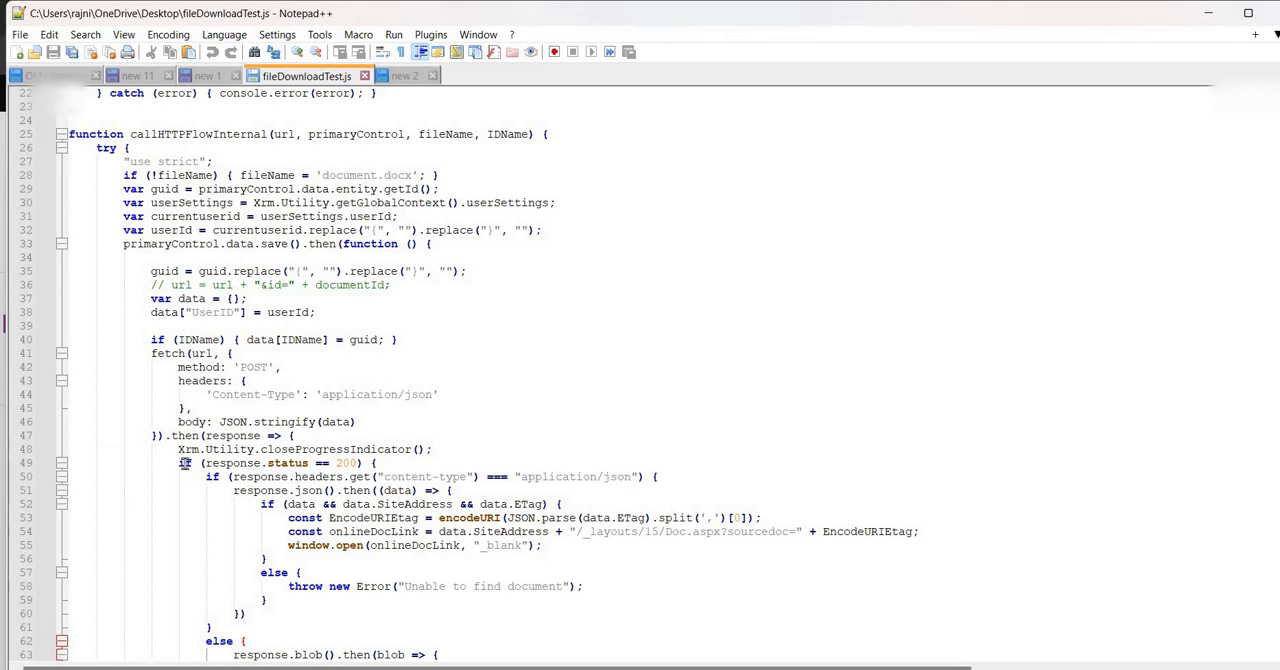
pyautogui.moveTo(180, 463); pyautogui.dragTo(378, 463)
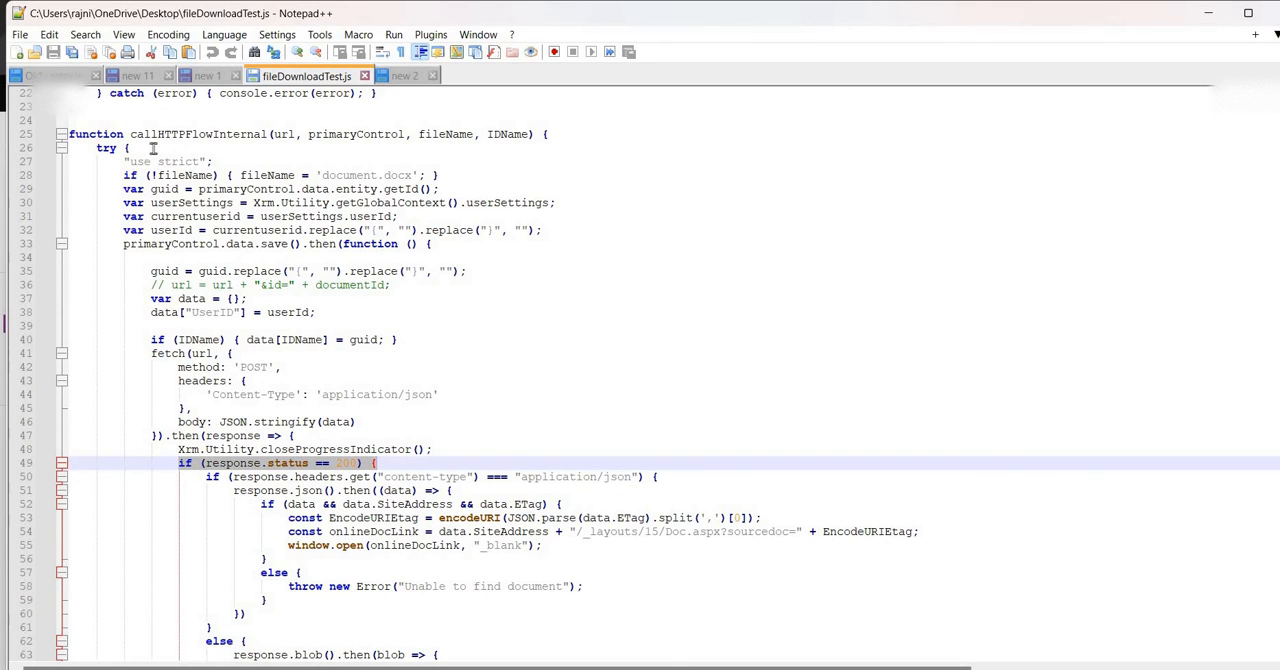
pyautogui.click(300, 464)
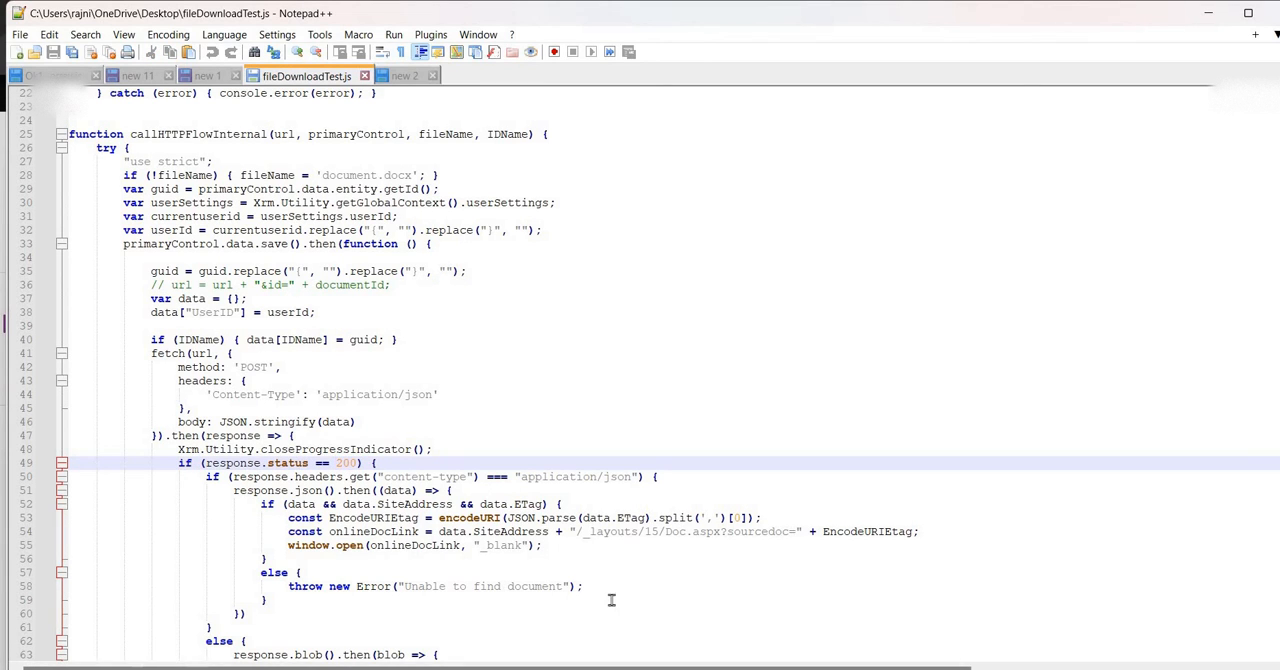
pyautogui.moveTo(600, 590); pyautogui.dragTo(157, 446)
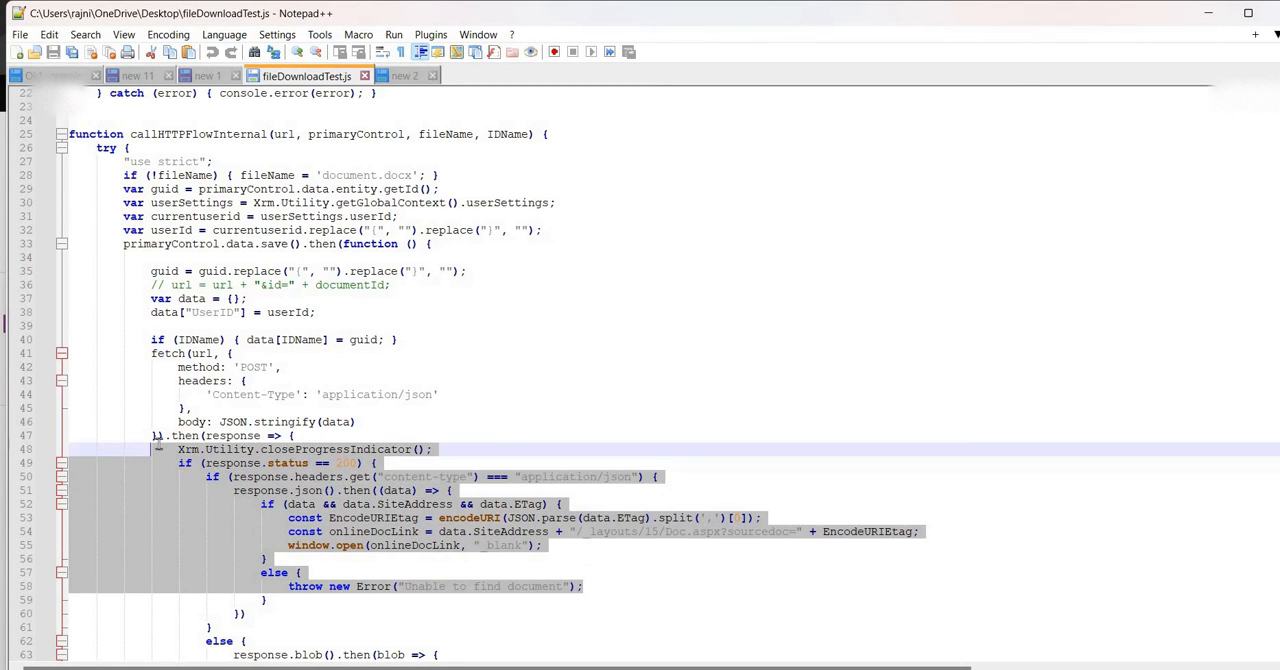
# Return to the Print Check flow and add a Request Response action after Convert Word Document to PDF
pyautogui.click(700, 668)
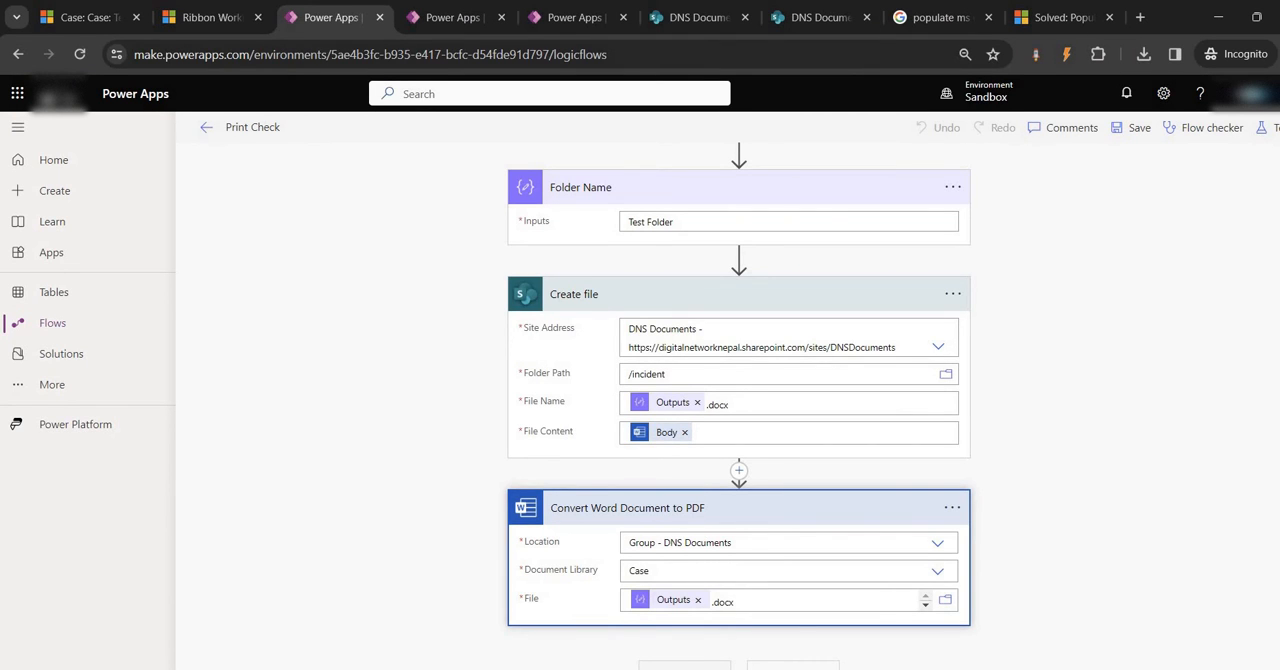
pyautogui.click(693, 665)
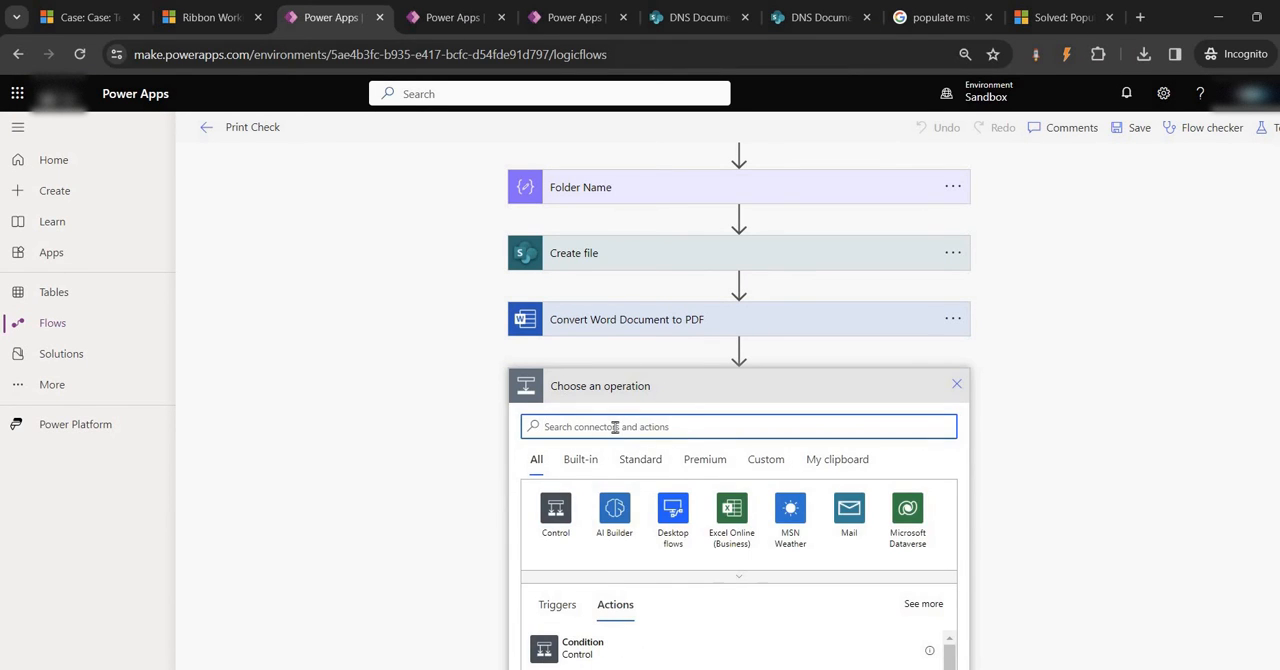
pyautogui.write('response')
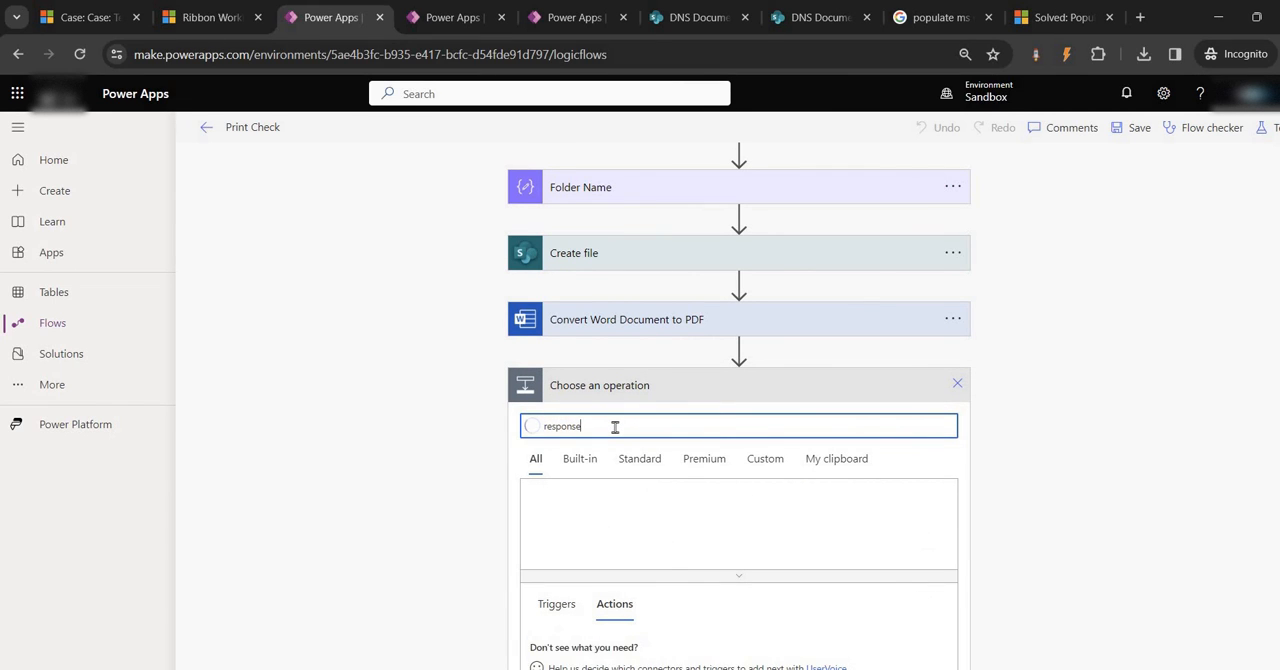
pyautogui.scroll(-3, 698, 490)
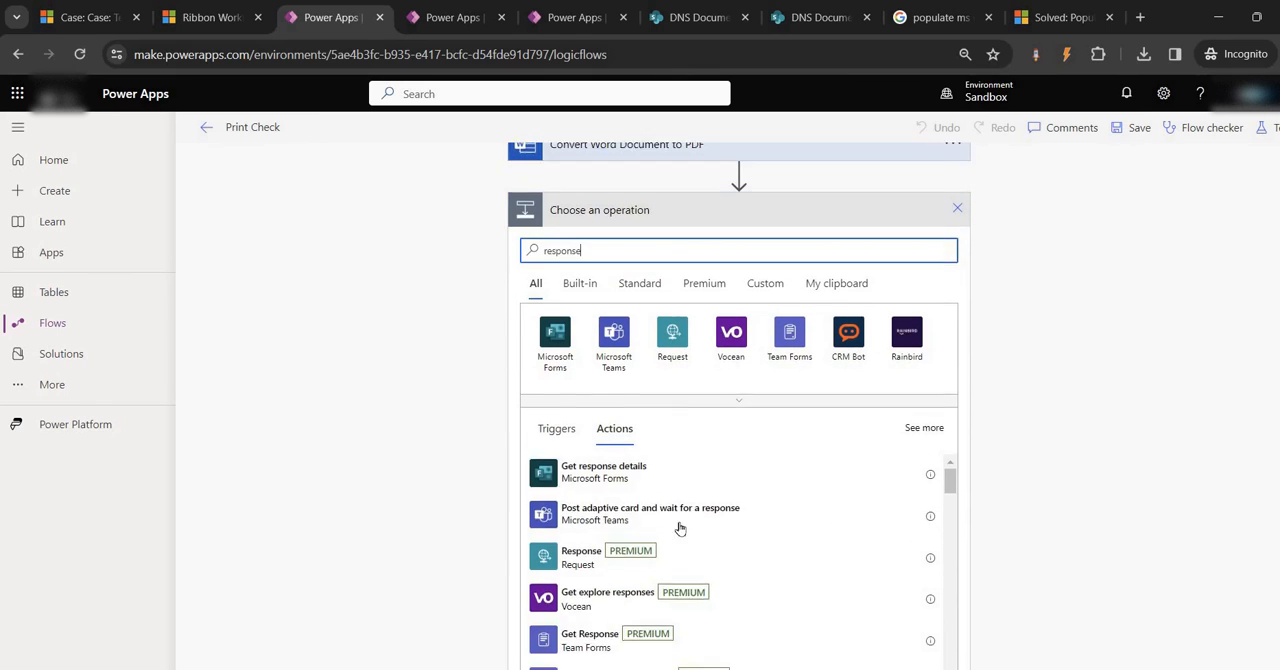
pyautogui.click(581, 484)
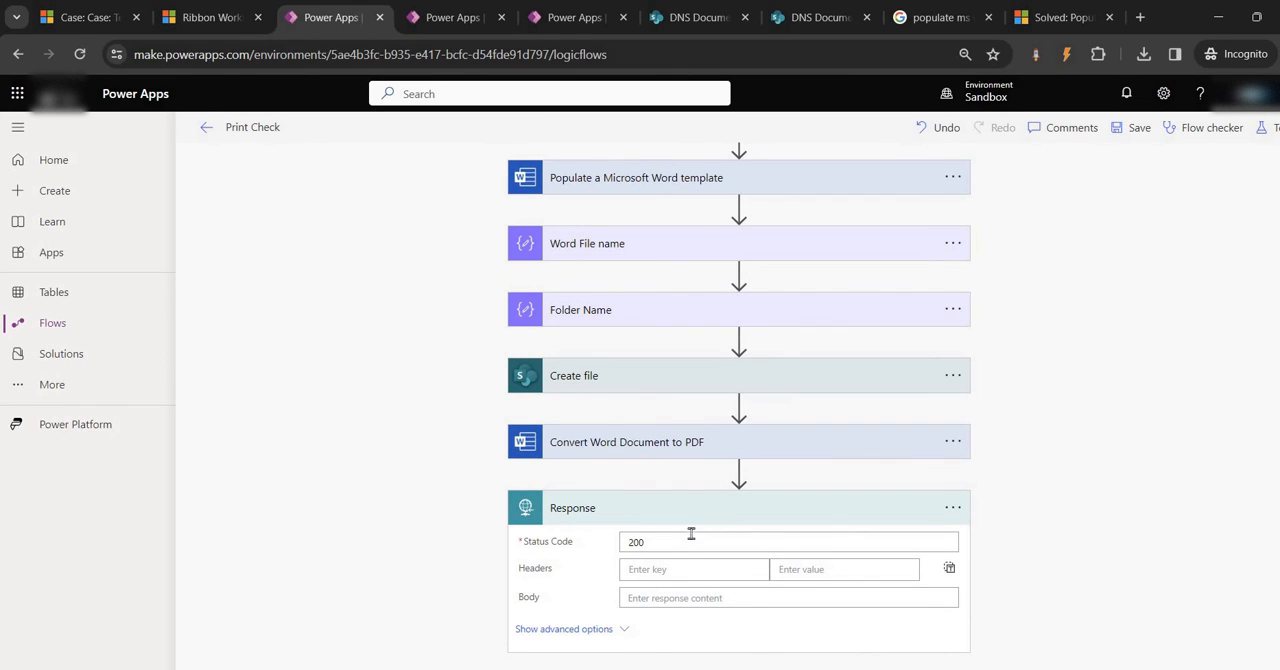
# Add a Content-Type header with the value application/pdf to the Response action, checking the header name in the script
pyautogui.click(655, 570)
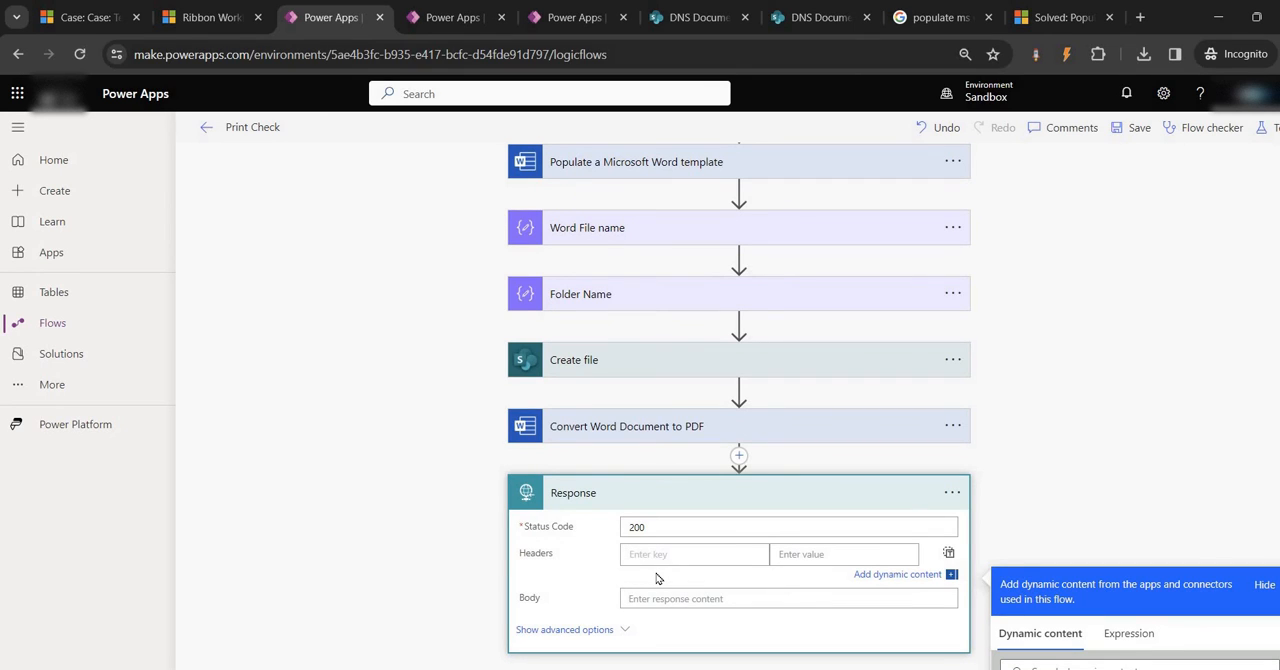
pyautogui.write('Co')
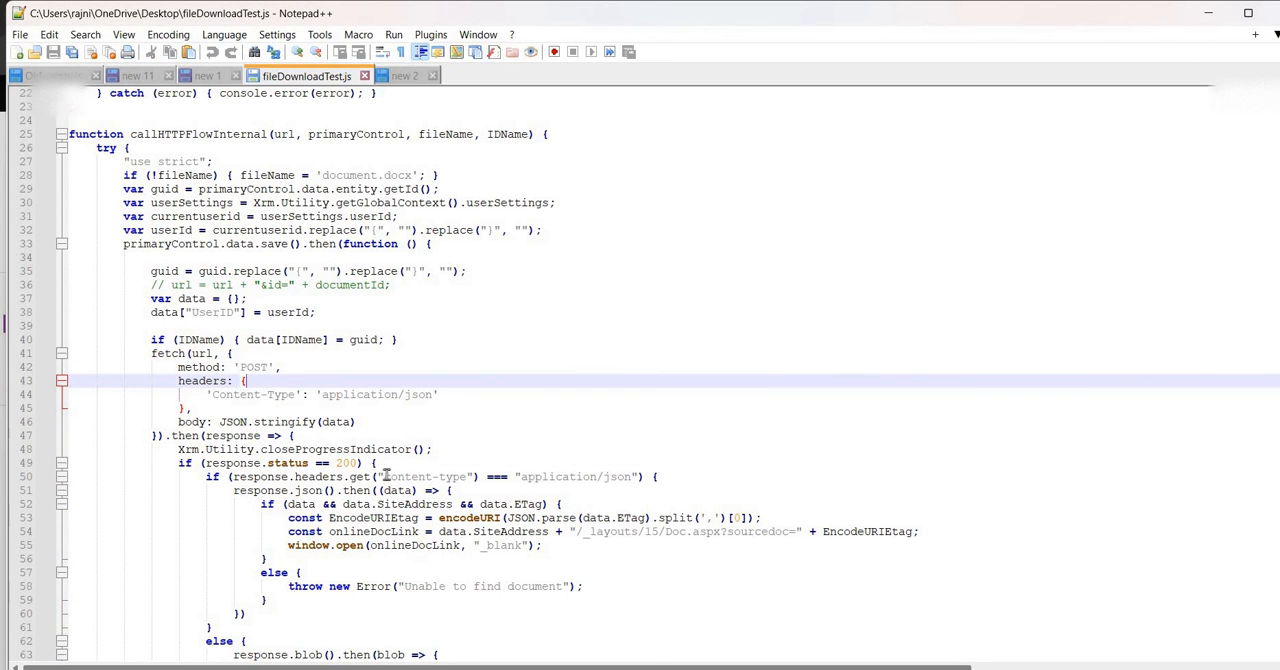
pyautogui.moveTo(384, 476); pyautogui.dragTo(535, 477)
pyautogui.click(537, 476)
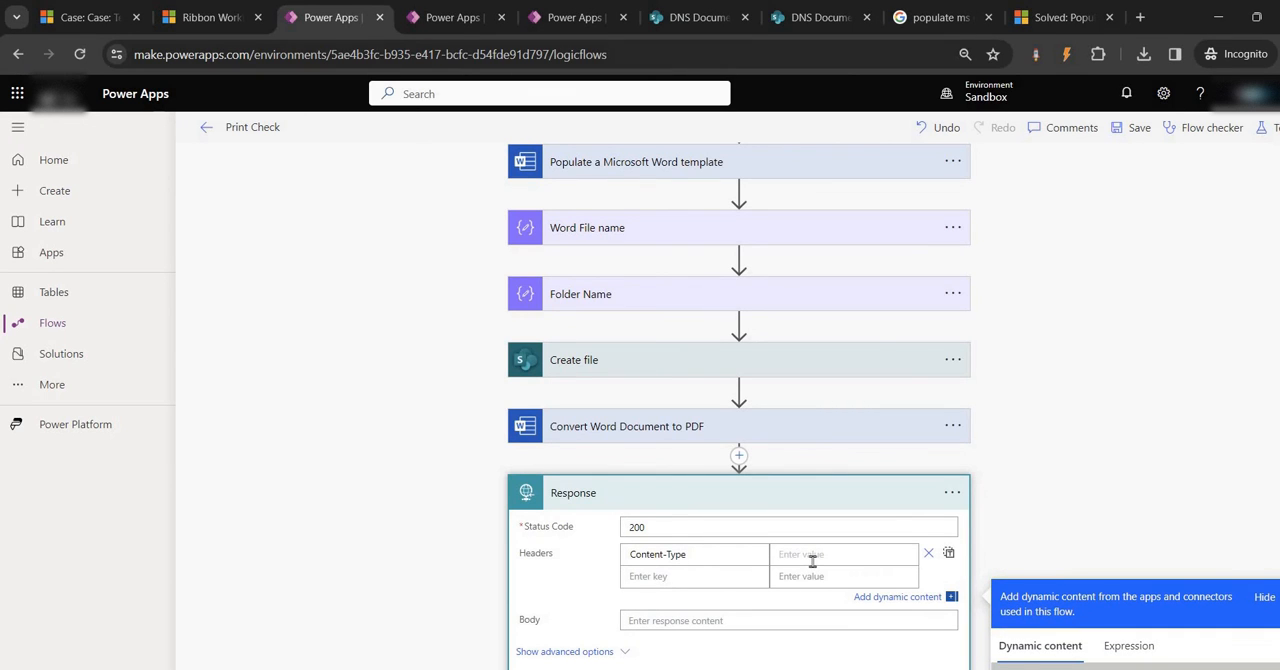
pyautogui.write('application/pdf')
# Set the Response action's body to the PDF document output of Convert Word Document to PDF and save the flow
pyautogui.click(704, 620)
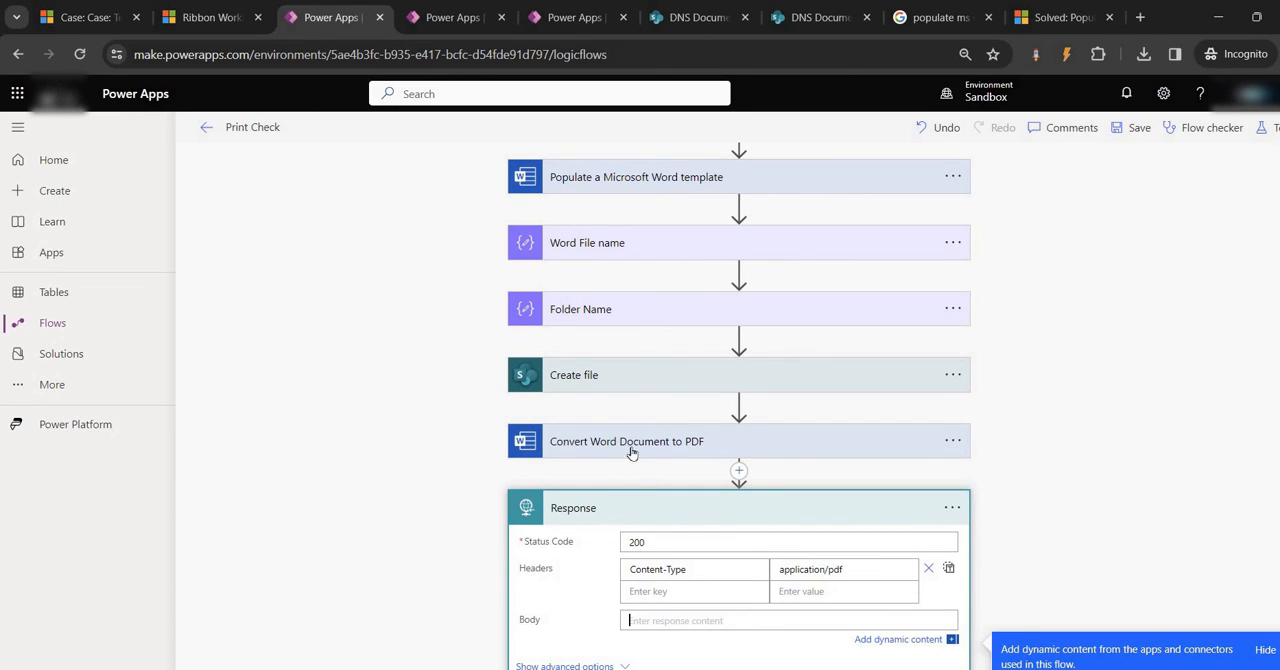
pyautogui.scroll(-1, 1106, 565)
pyautogui.scroll(-3, 1106, 565)
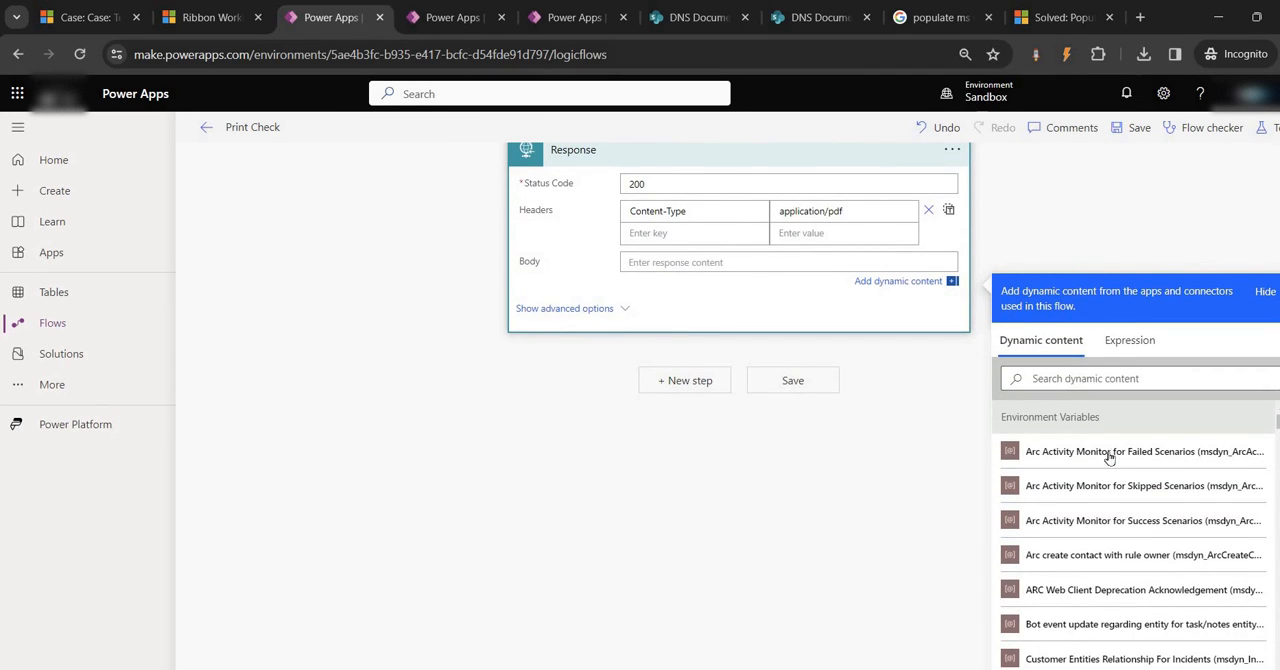
pyautogui.scroll(-5, 1110, 462)
pyautogui.scroll(5, 1110, 463)
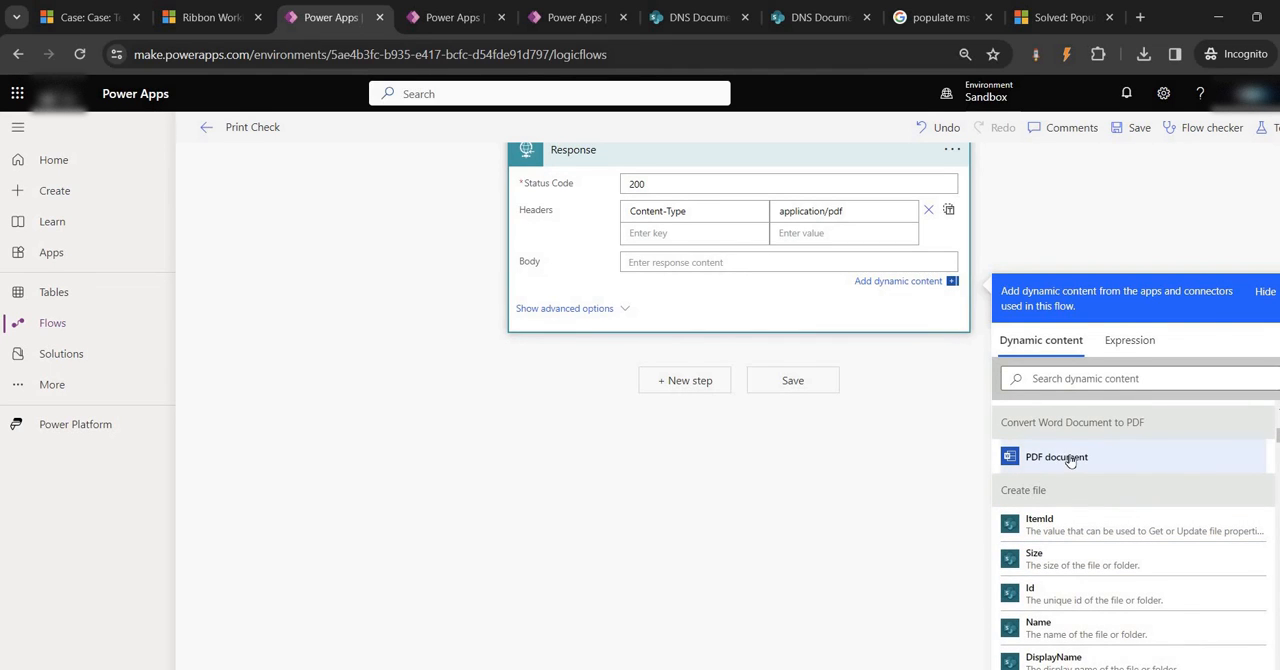
pyautogui.click(1064, 458)
pyautogui.click(1140, 128)
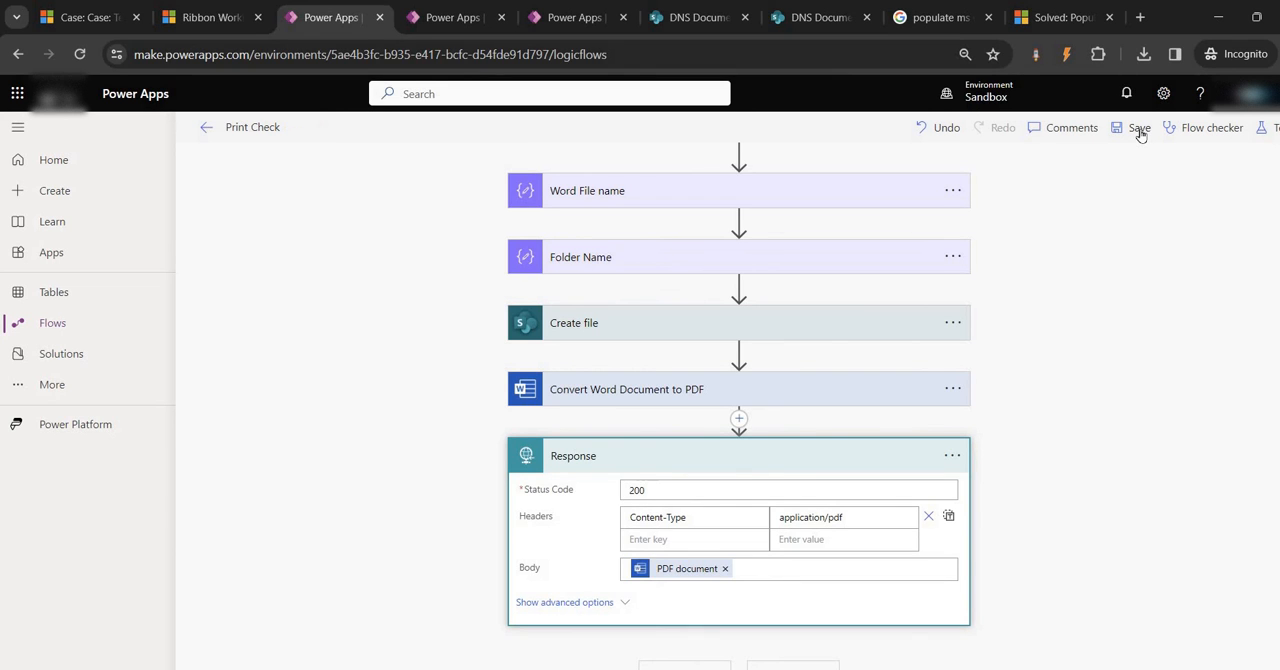
pyautogui.scroll(3, 1063, 298)
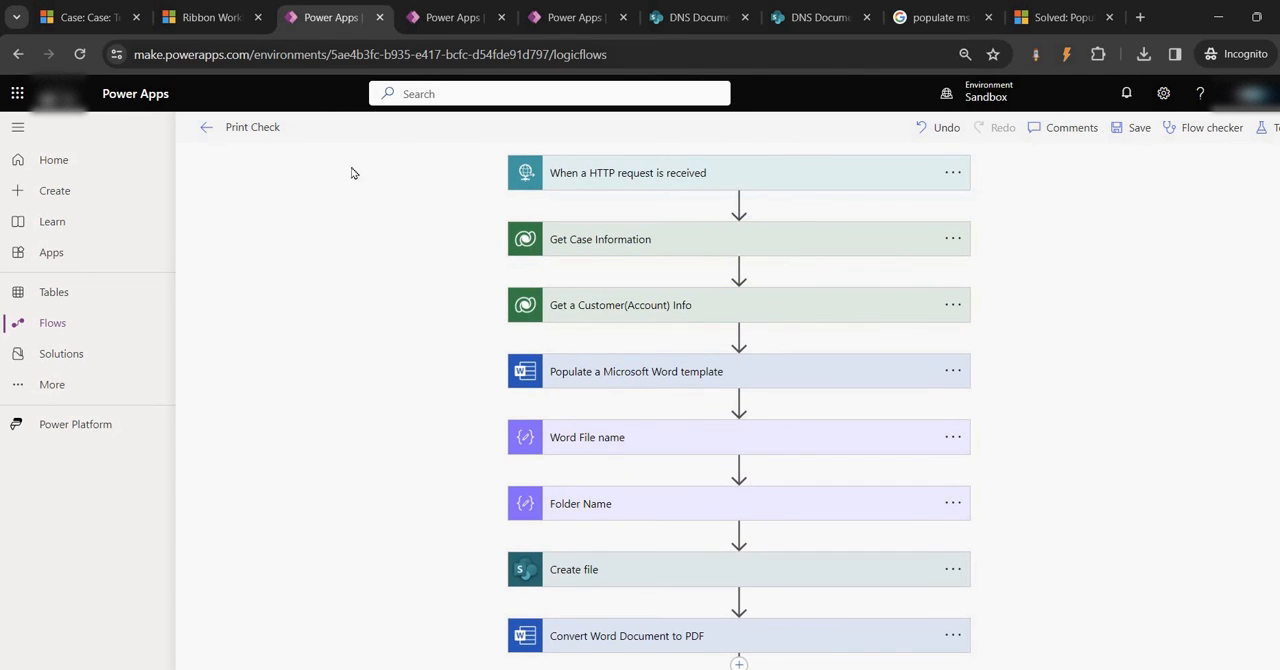
# Switch to Ribbon Workbench and publish the ribbon changes containing the Print Case command
pyautogui.click(205, 17)
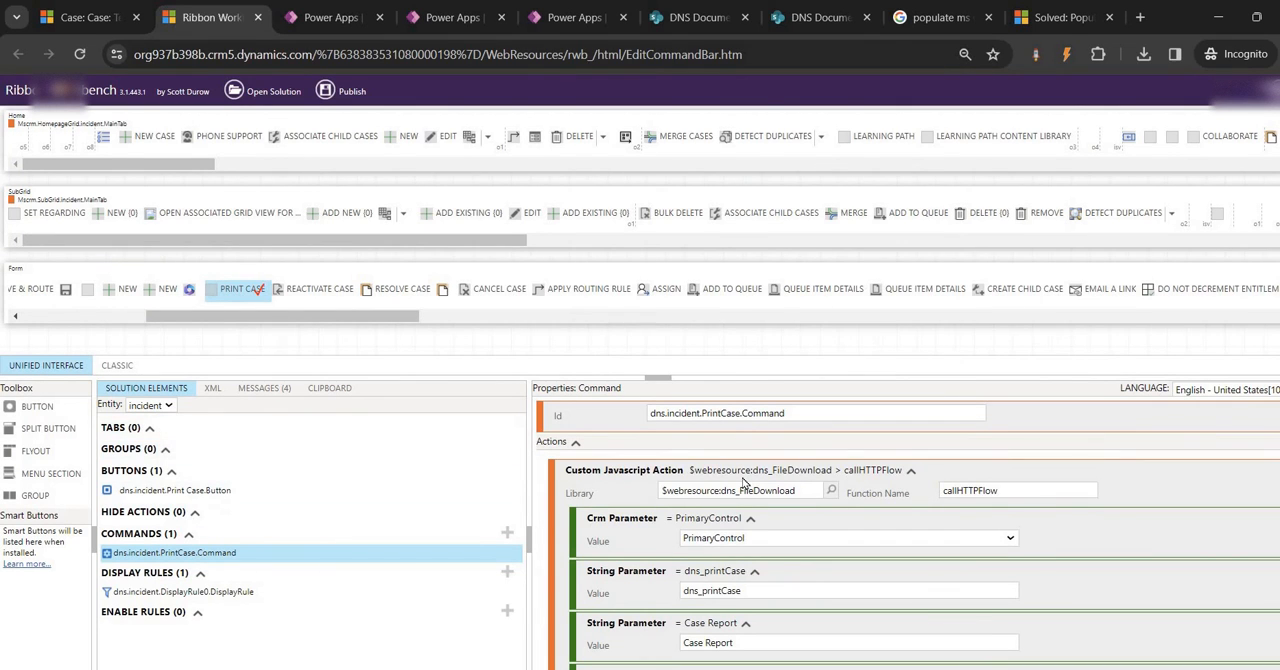
pyautogui.scroll(-2, 743, 499)
pyautogui.scroll(2, 733, 523)
pyautogui.click(352, 92)
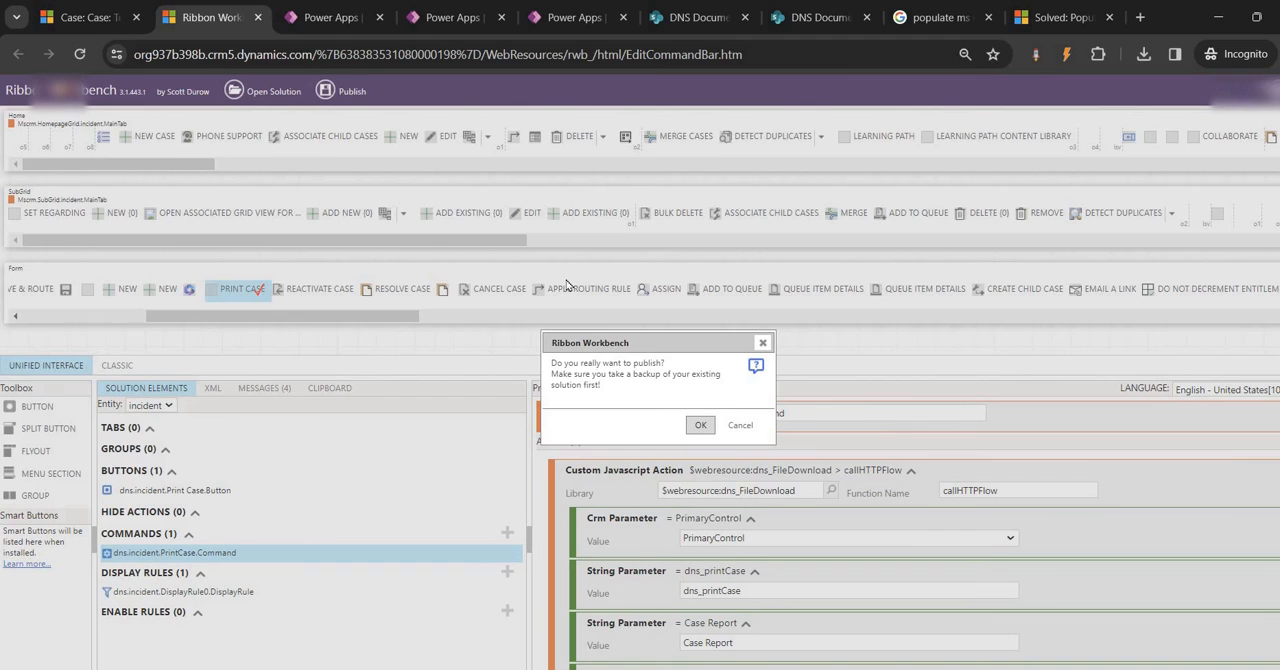
pyautogui.click(701, 427)
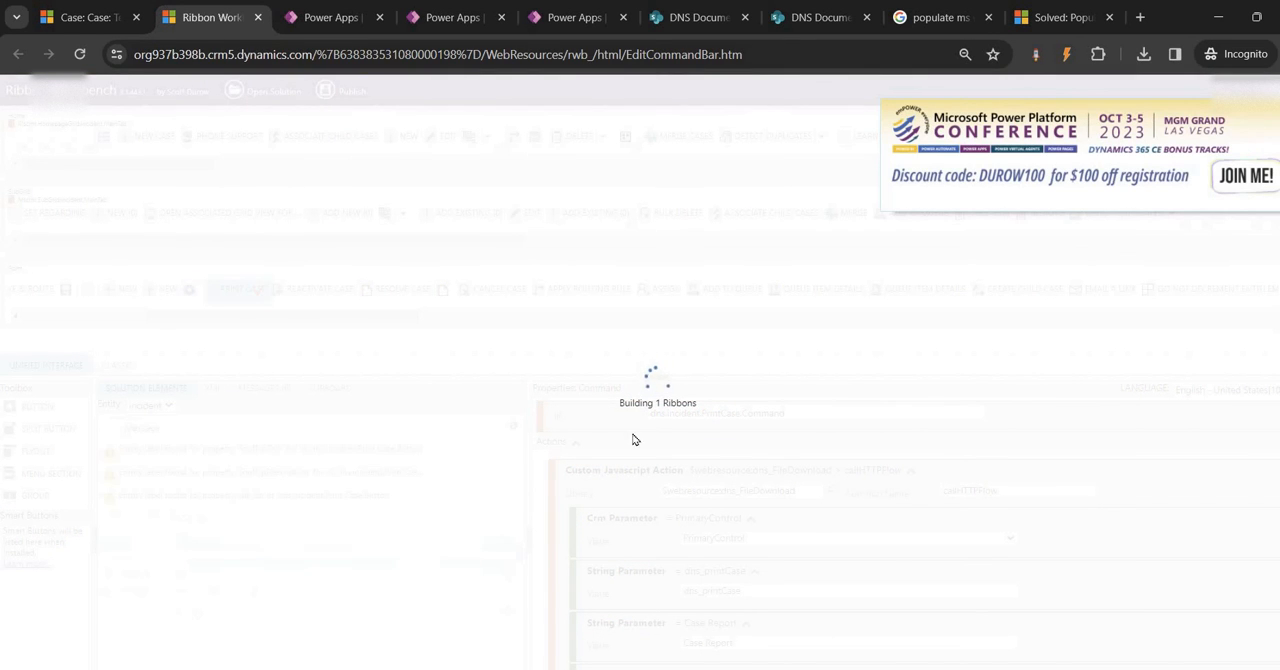
pyautogui.click(90, 17)
pyautogui.click(555, 138)
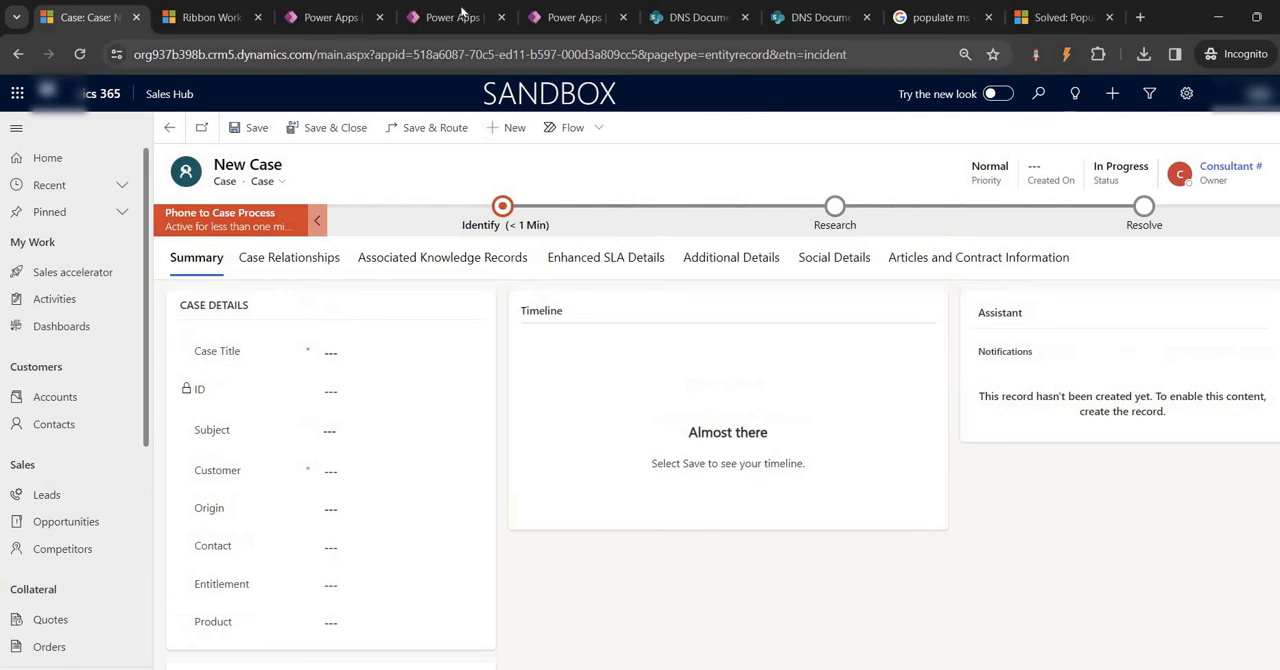
pyautogui.click(460, 17)
pyautogui.click(335, 17)
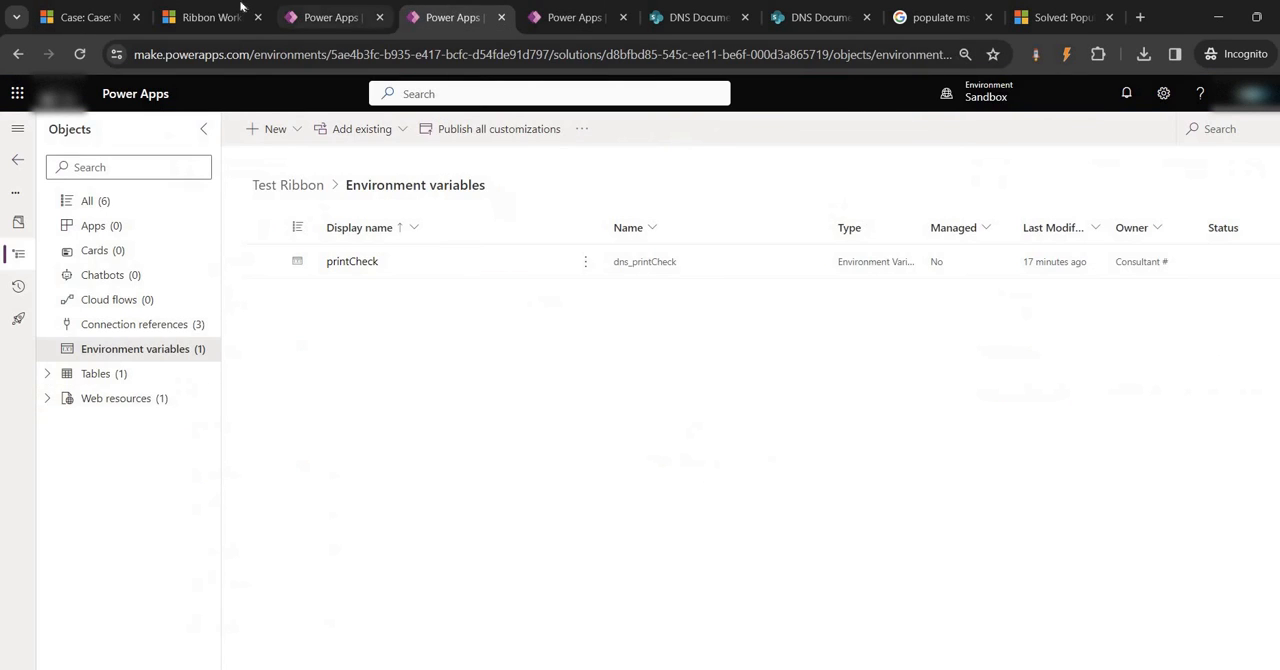
pyautogui.click(236, 18)
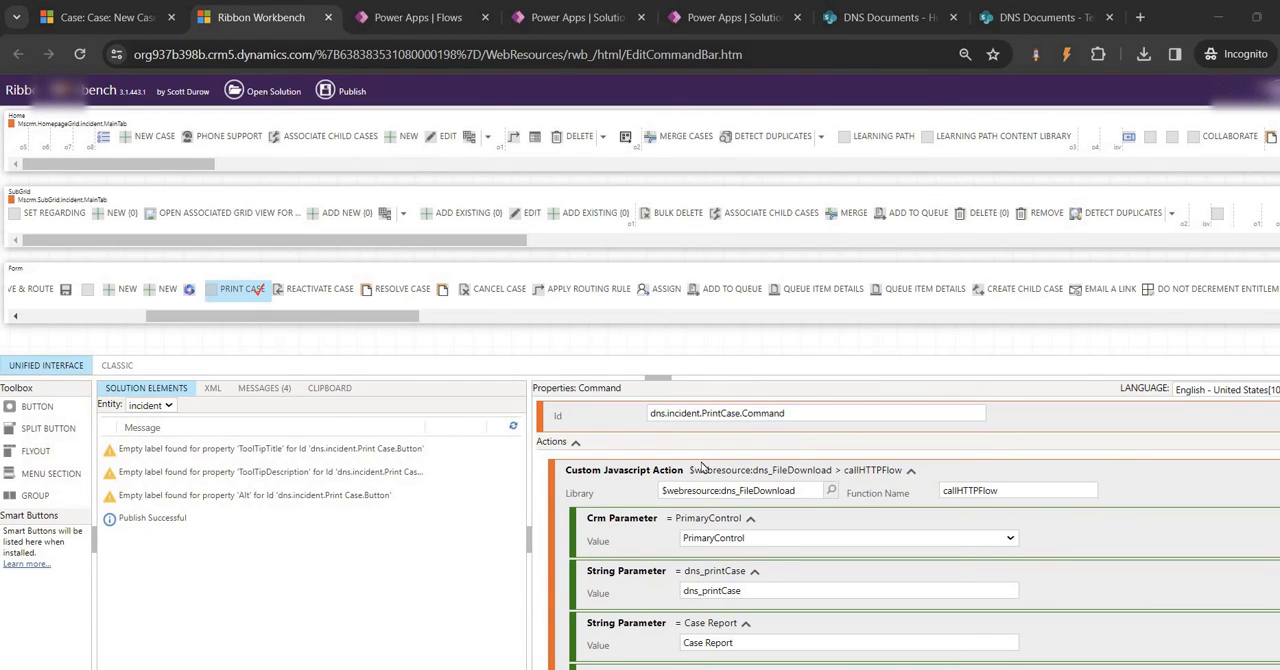
# Return to Sales Hub, open the Test1 case from the Cases list and reload its form
pyautogui.click(112, 20)
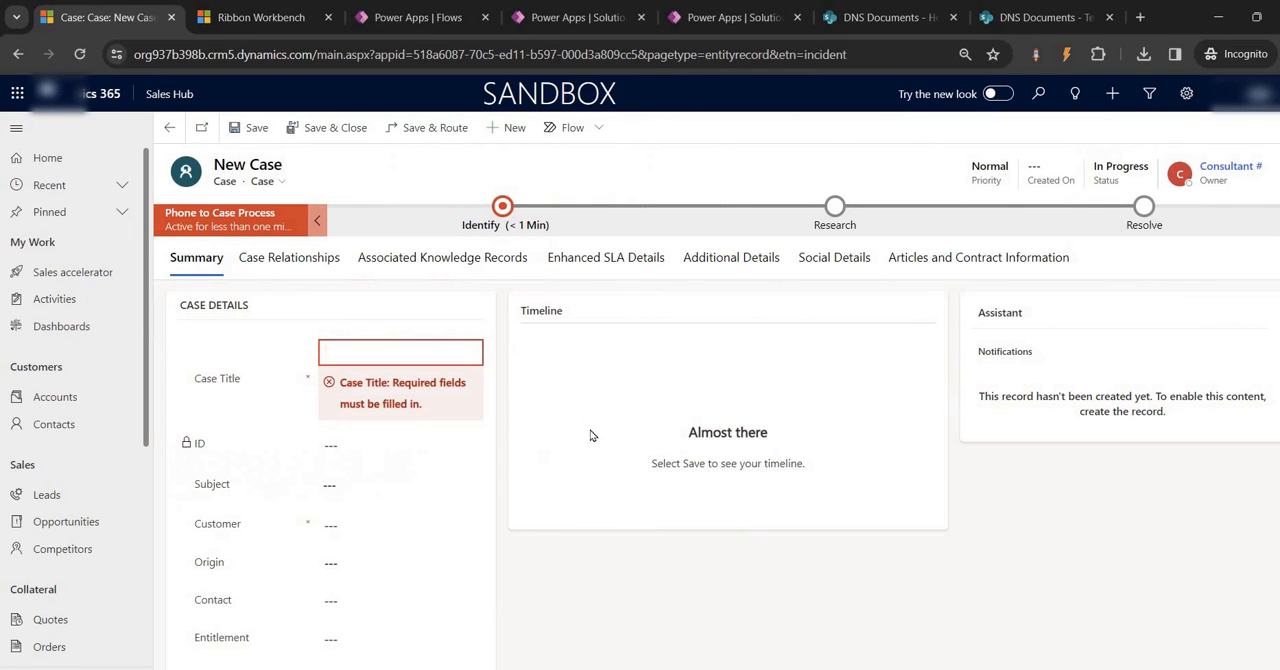
pyautogui.press('F5')
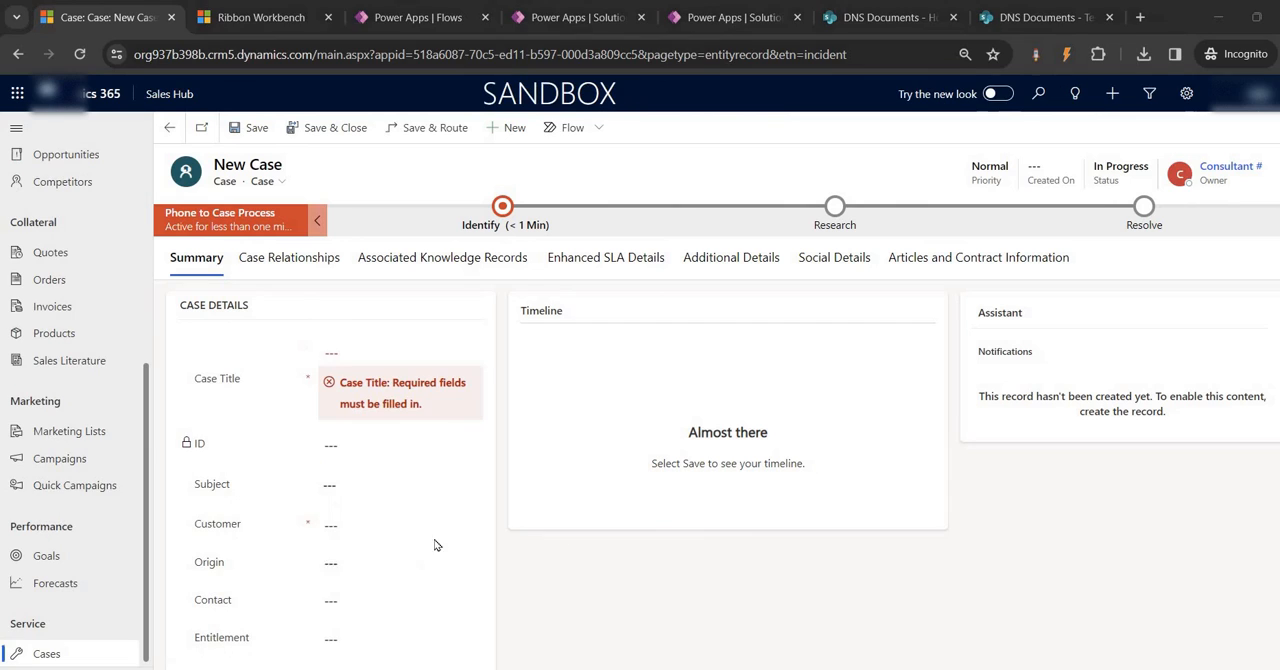
pyautogui.click(50, 652)
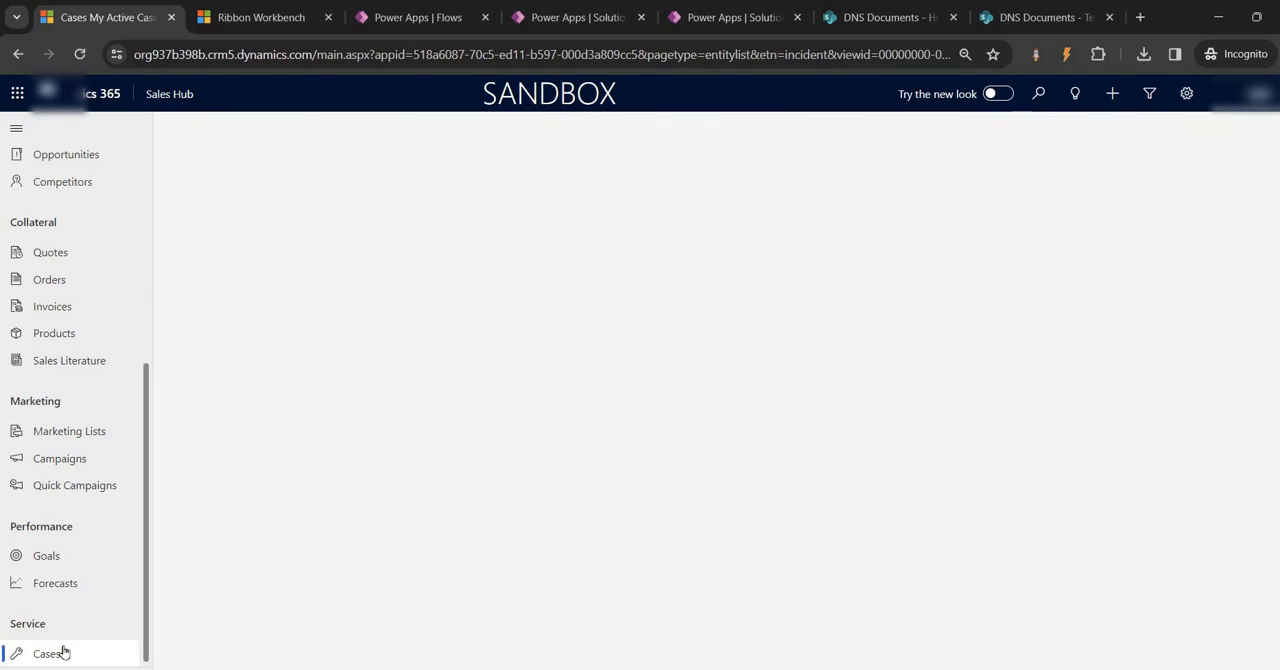
pyautogui.click(213, 239)
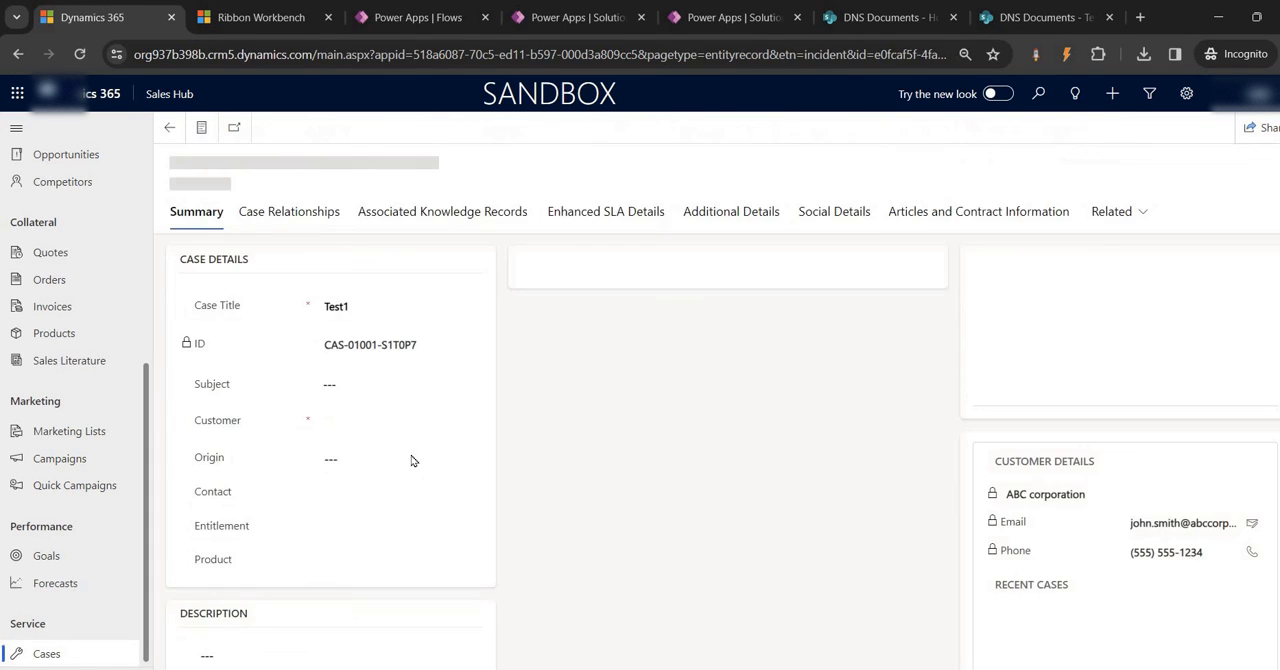
pyautogui.press('F5')
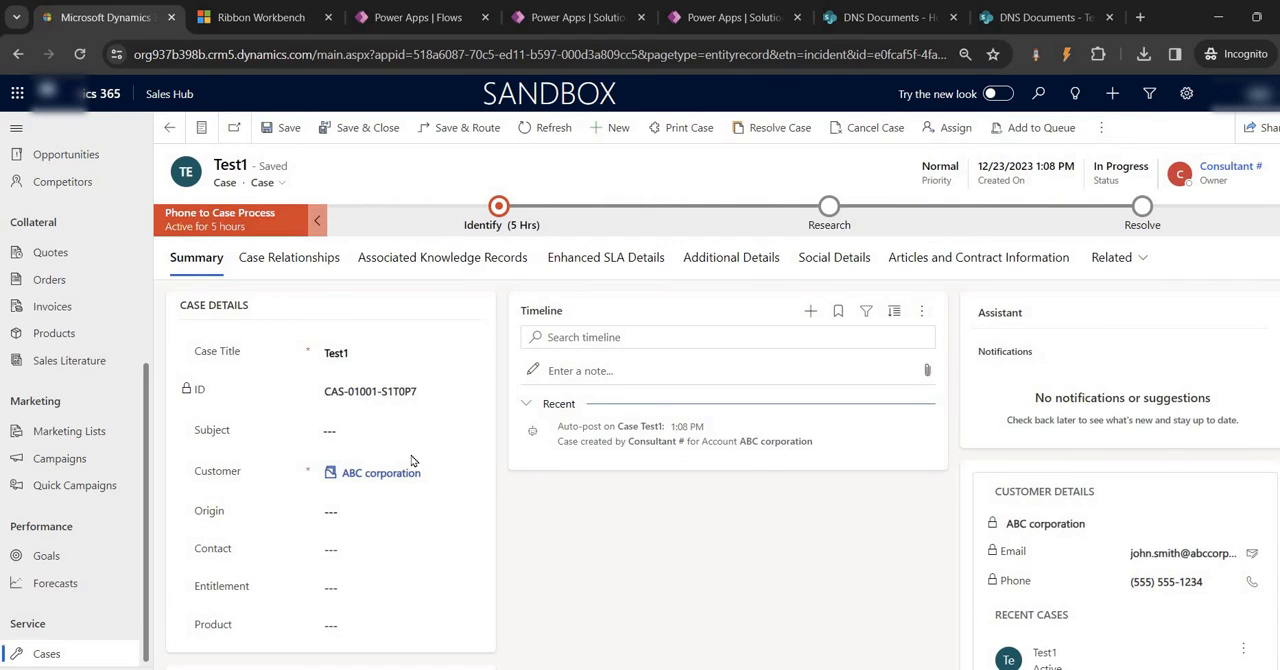
# Rename the Print Check flow to Print Case and save it
pyautogui.click(410, 20)
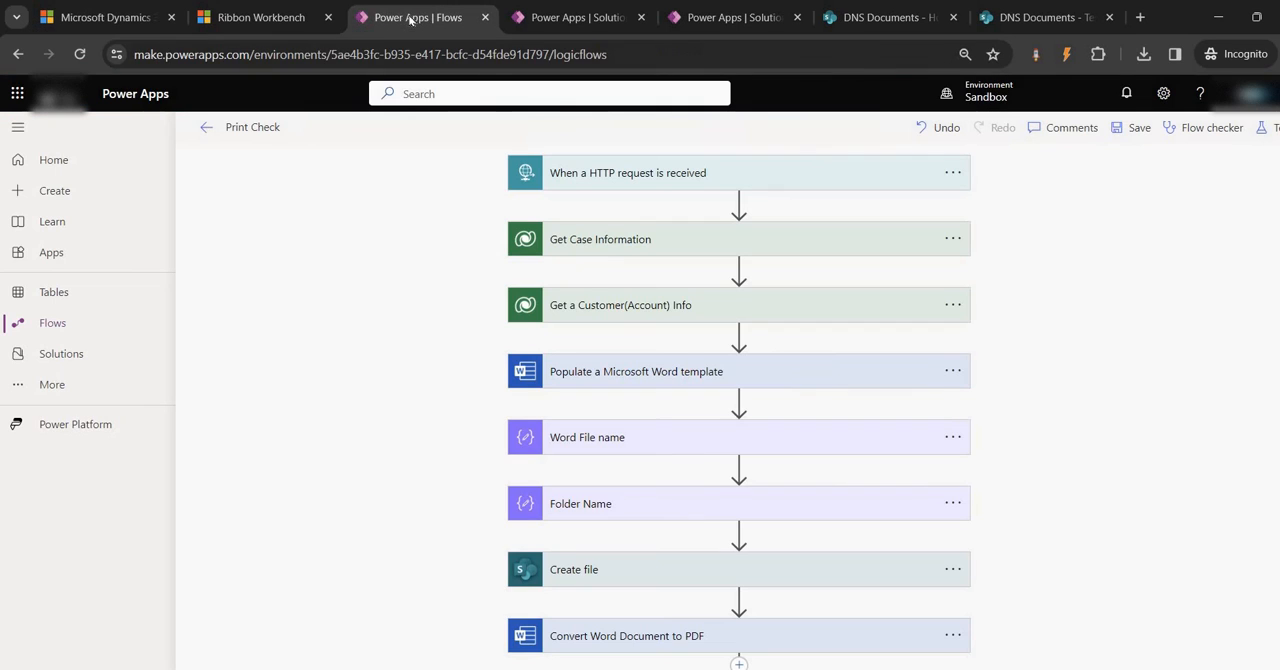
pyautogui.click(278, 127)
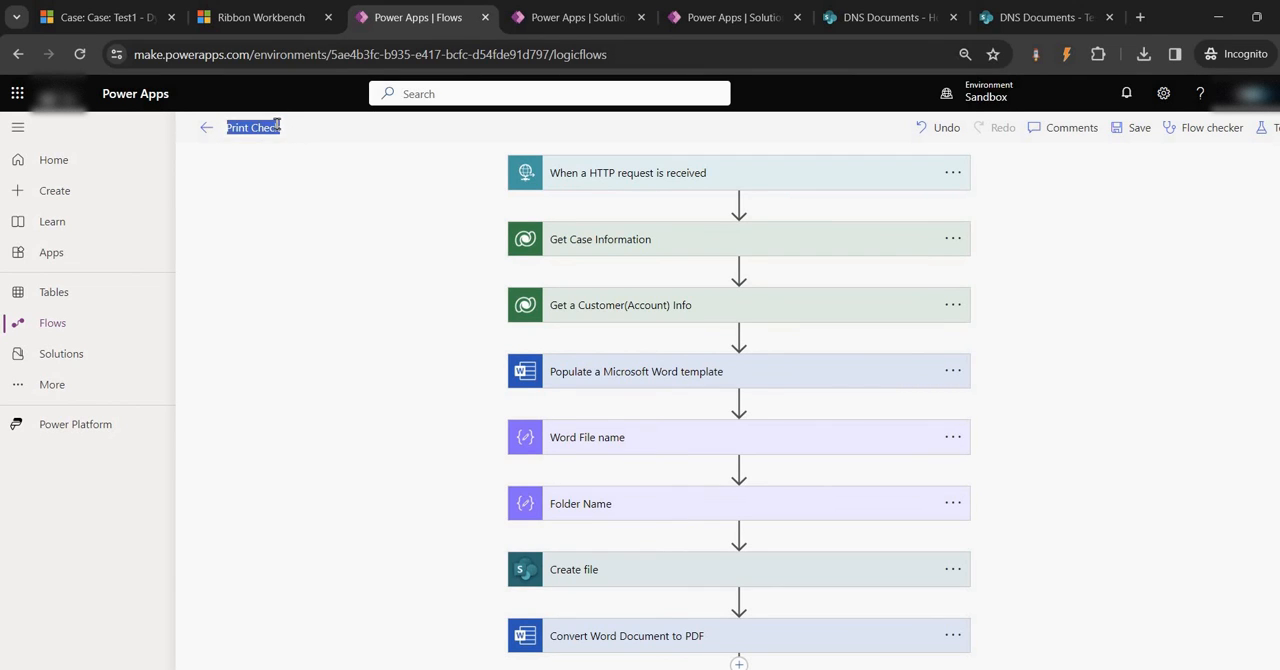
pyautogui.click(274, 127)
pyautogui.doubleClick(290, 130)
pyautogui.write('Case')
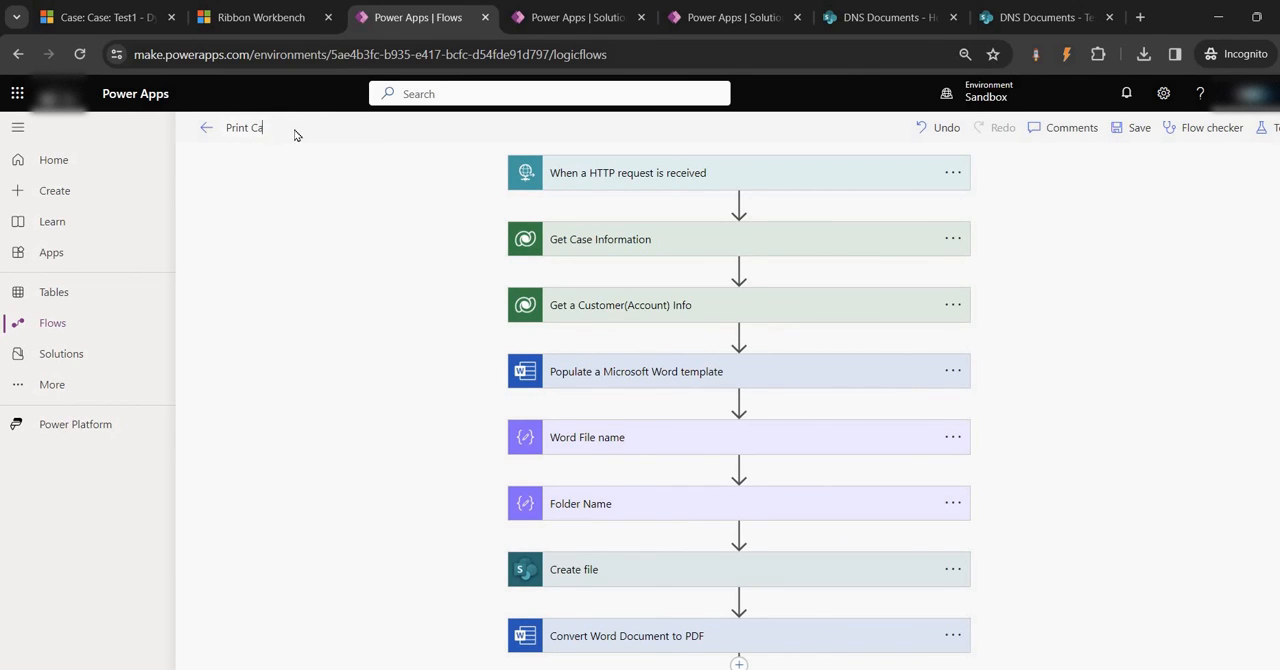
pyautogui.click(1140, 128)
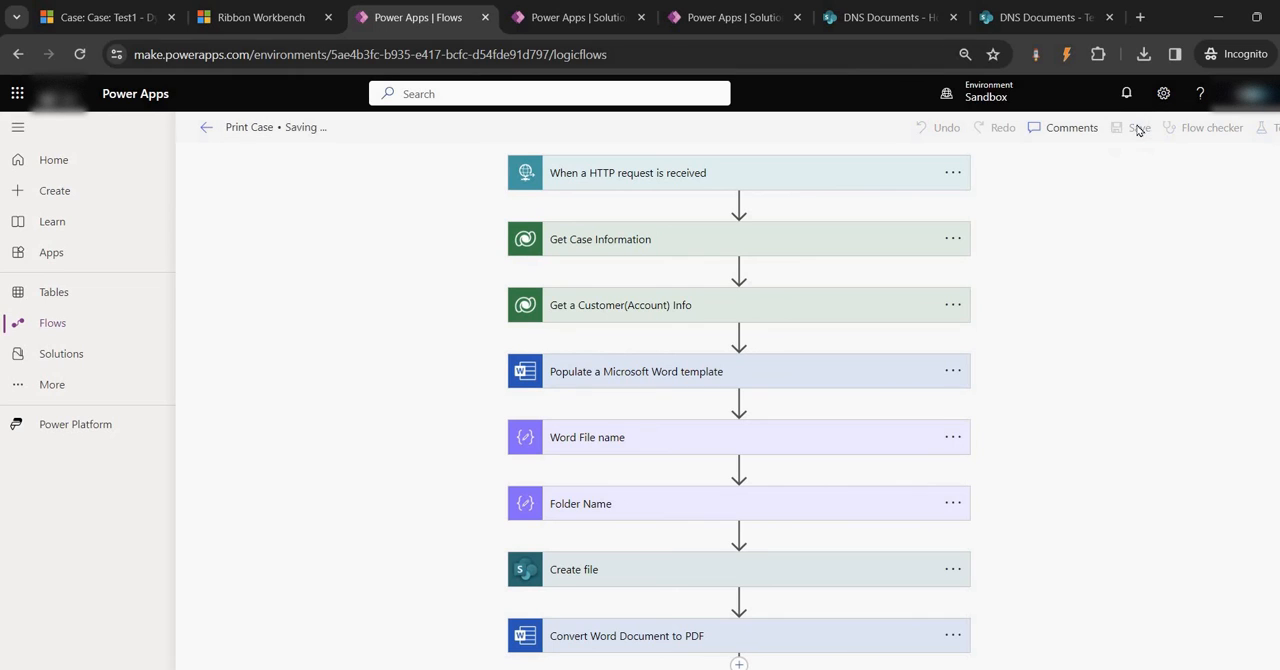
# Test the Print Case ribbon command on the Test1 case and dismiss the resulting dialog
pyautogui.click(549, 18)
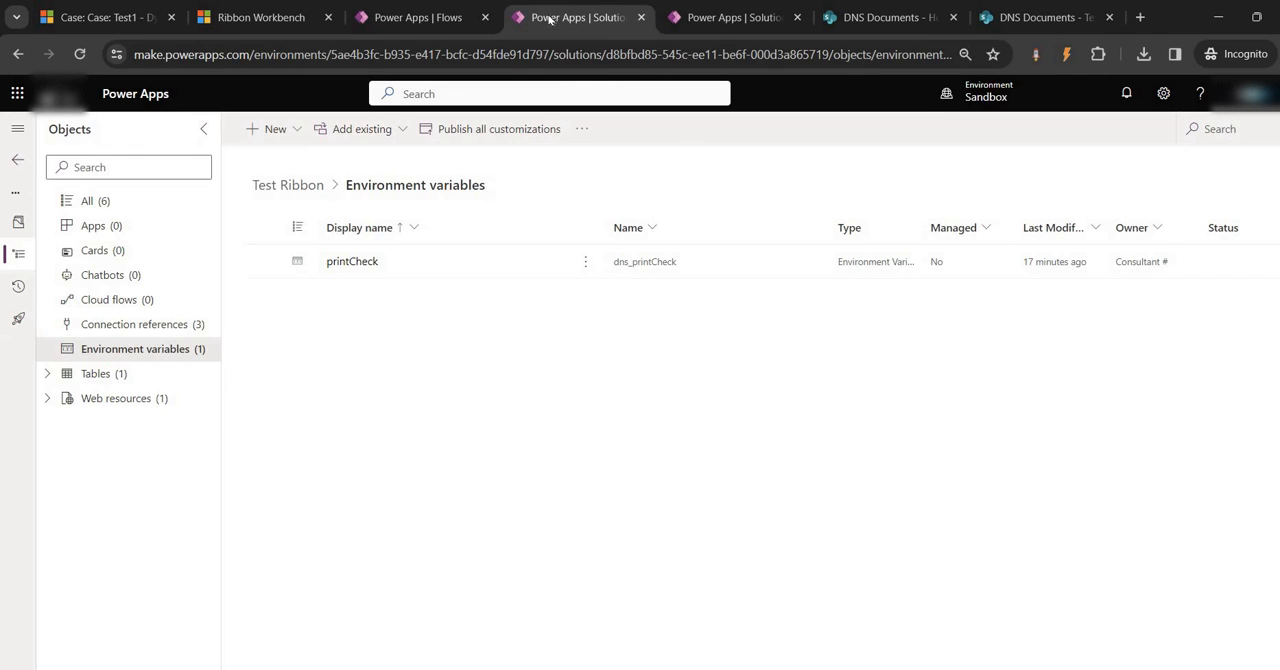
pyautogui.click(100, 17)
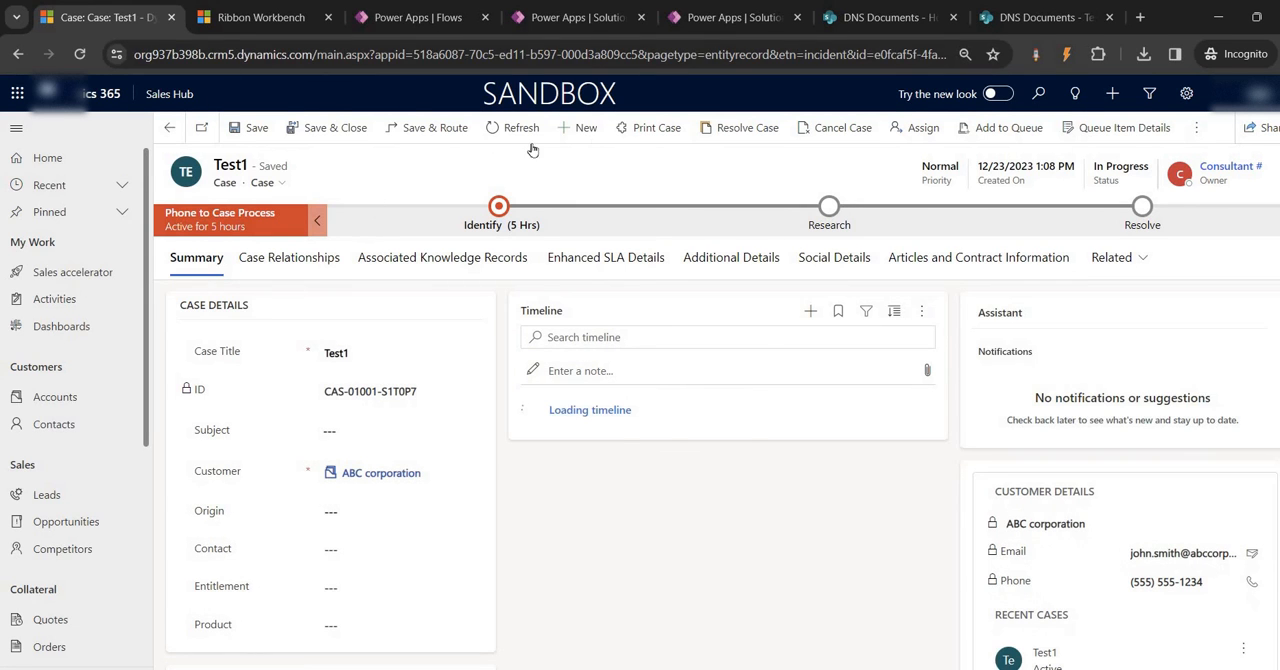
pyautogui.click(652, 129)
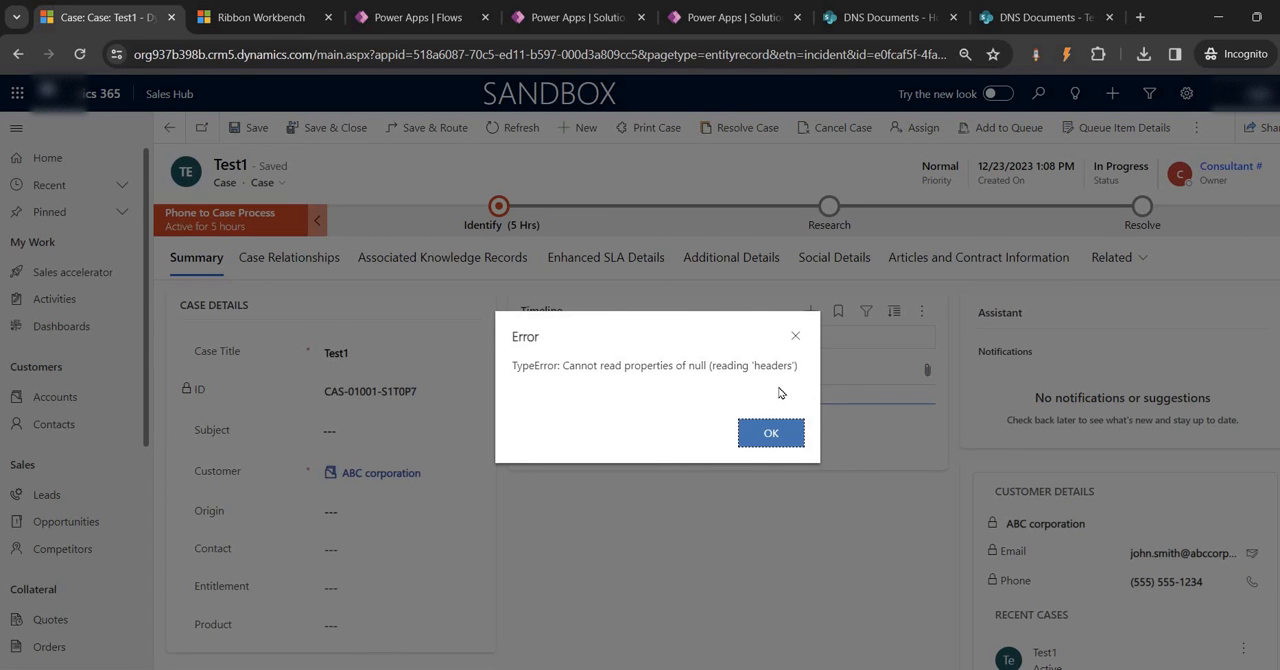
pyautogui.click(758, 435)
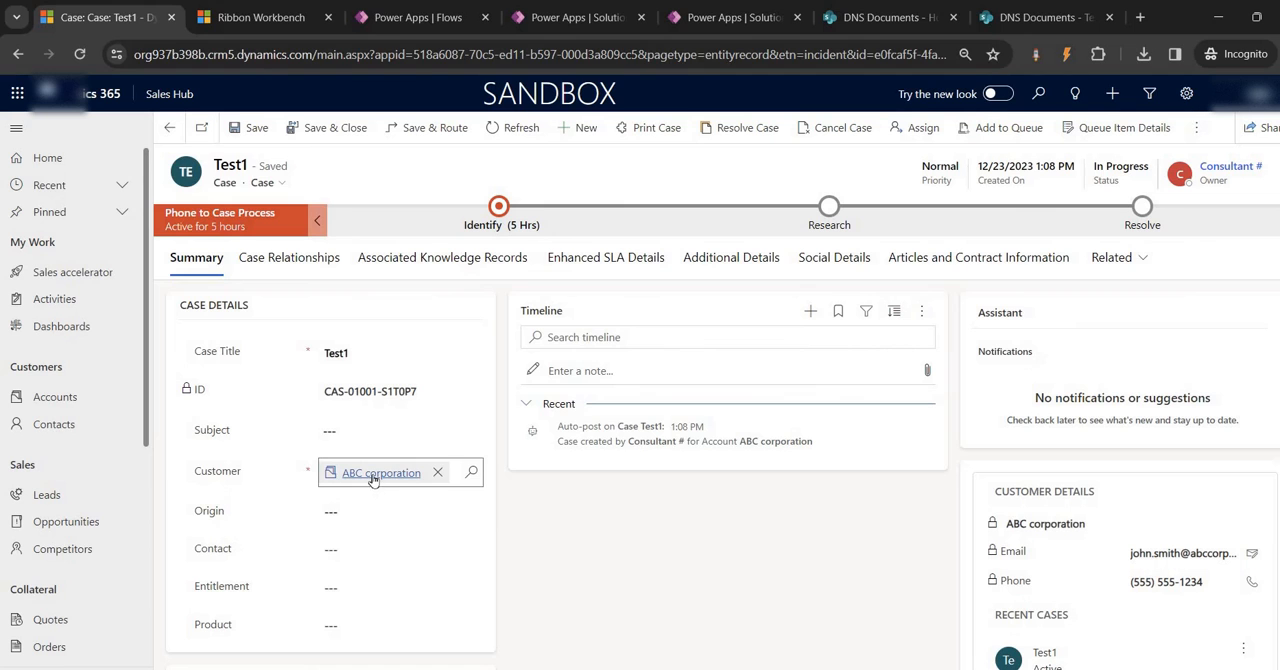
# Open the Print Case flow's details page and check its 28-day run history
pyautogui.scroll(-3, 373, 479)
pyautogui.click(591, 12)
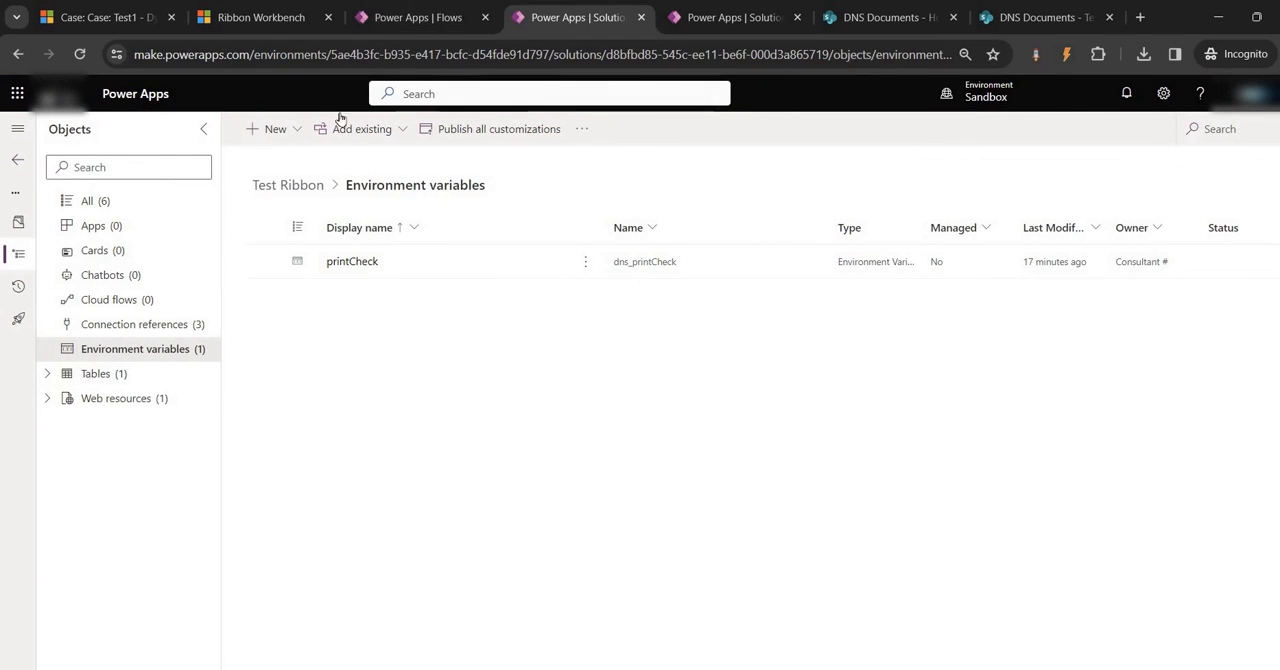
pyautogui.click(410, 16)
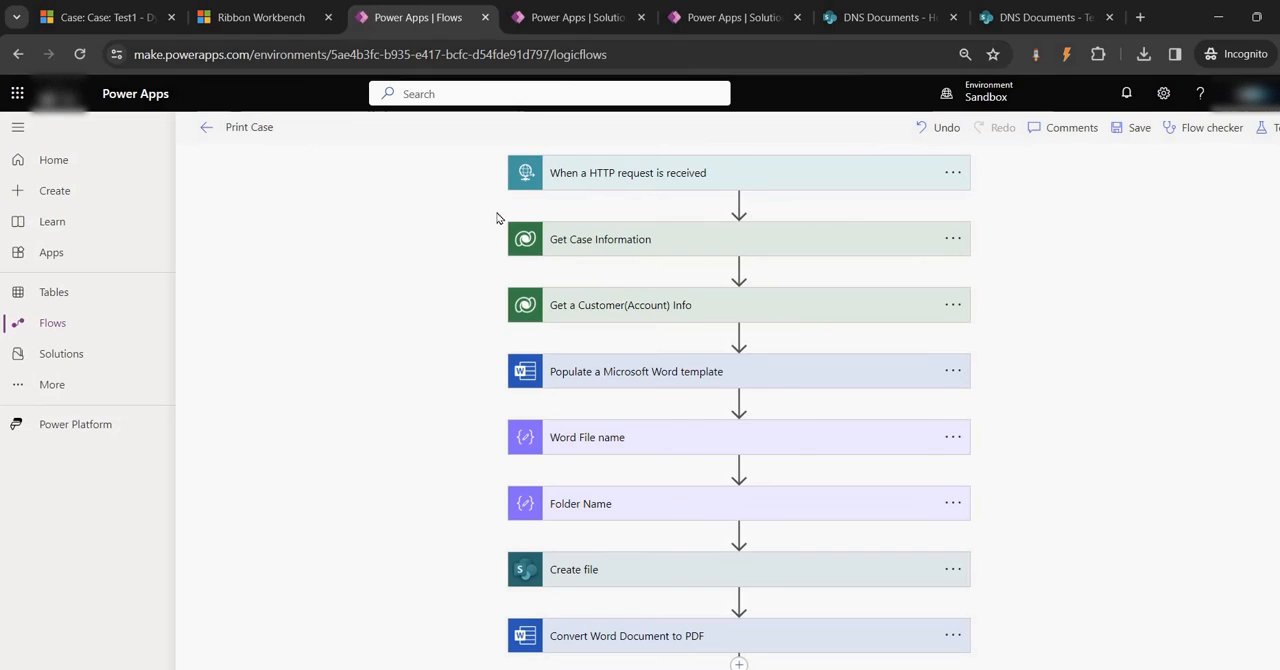
pyautogui.click(205, 127)
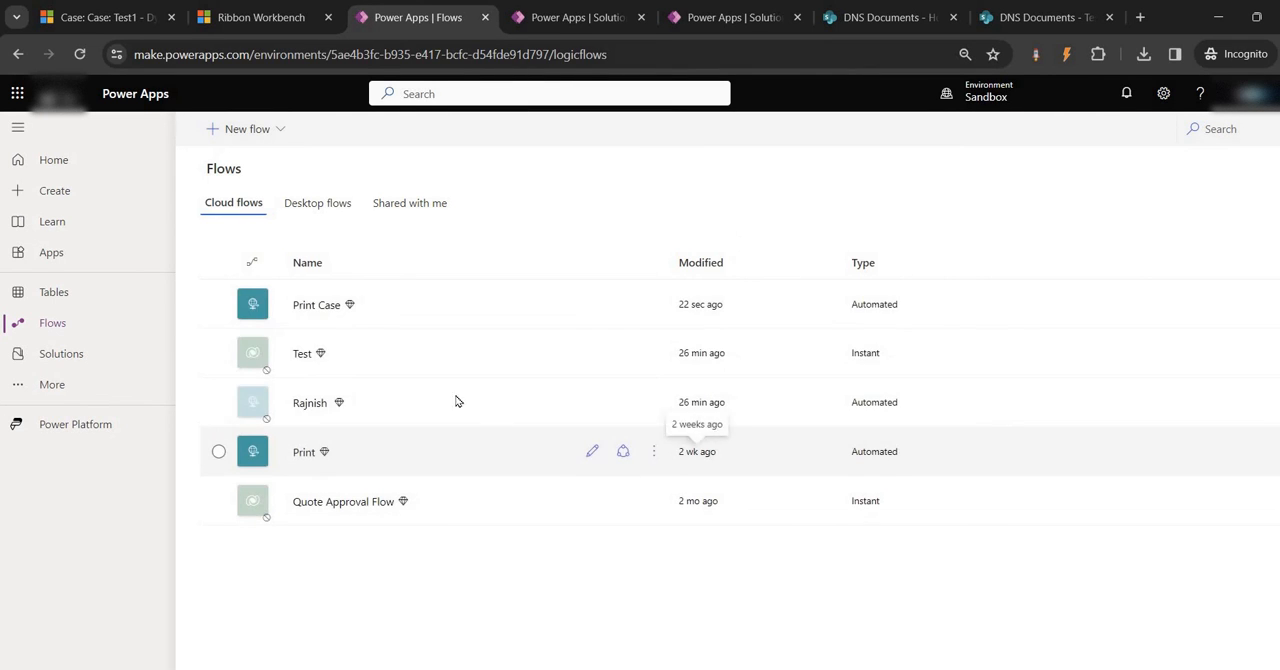
pyautogui.click(318, 305)
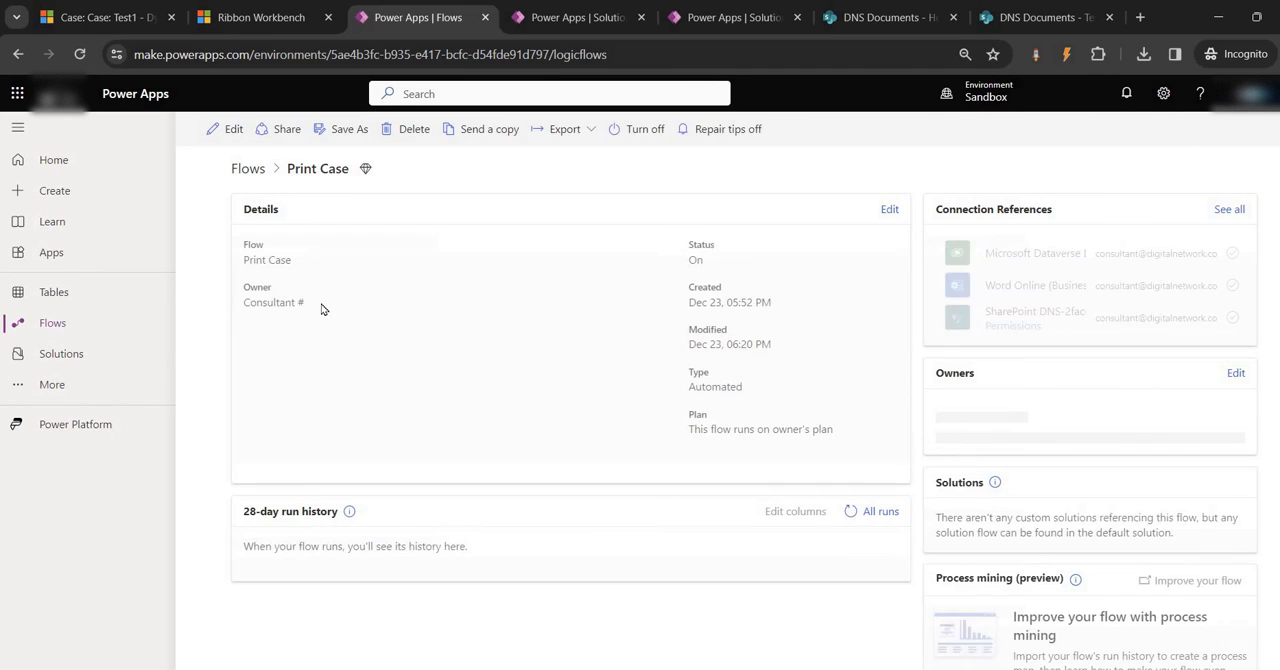
pyautogui.click(848, 515)
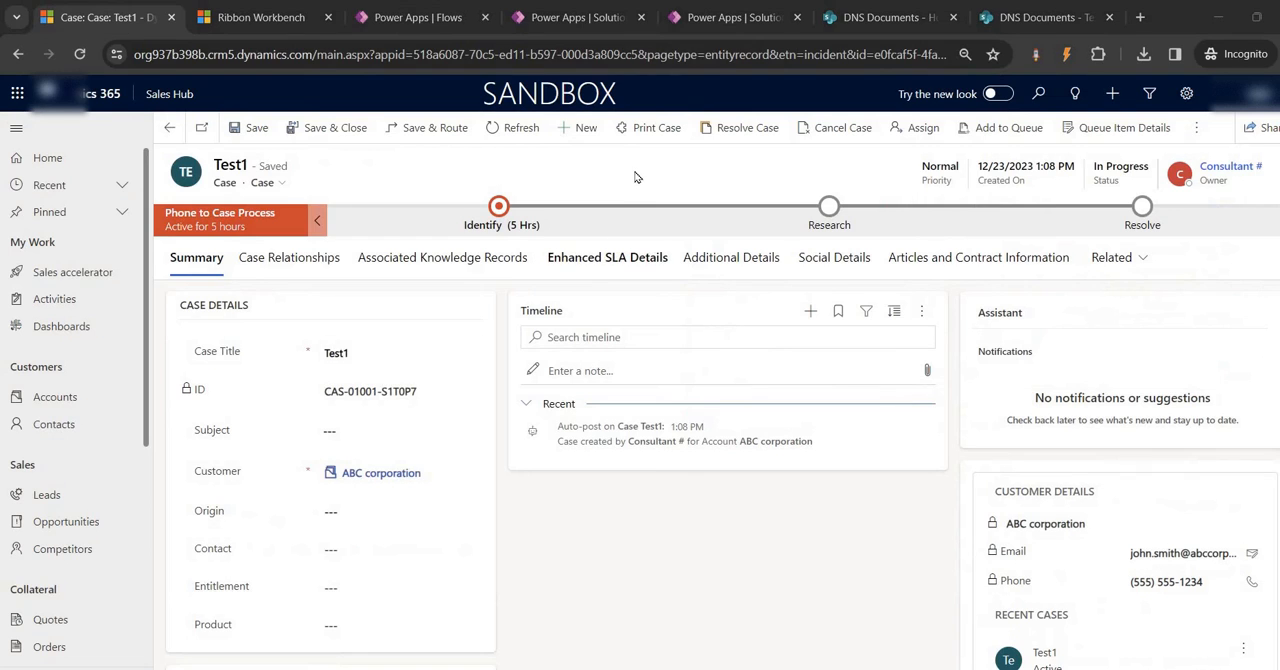
# Run the Print Case command on the Test1 case again, close the dialog and return to the flow's HTTP trigger settings
pyautogui.click(646, 128)
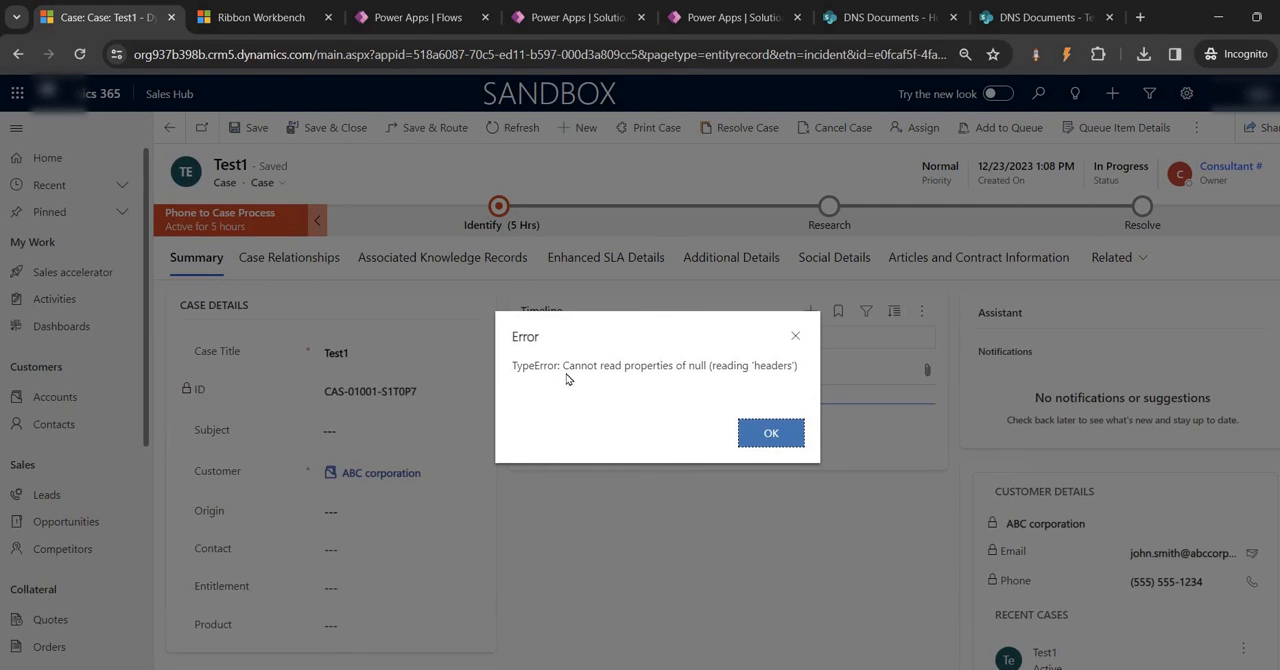
pyautogui.click(778, 433)
pyautogui.click(420, 17)
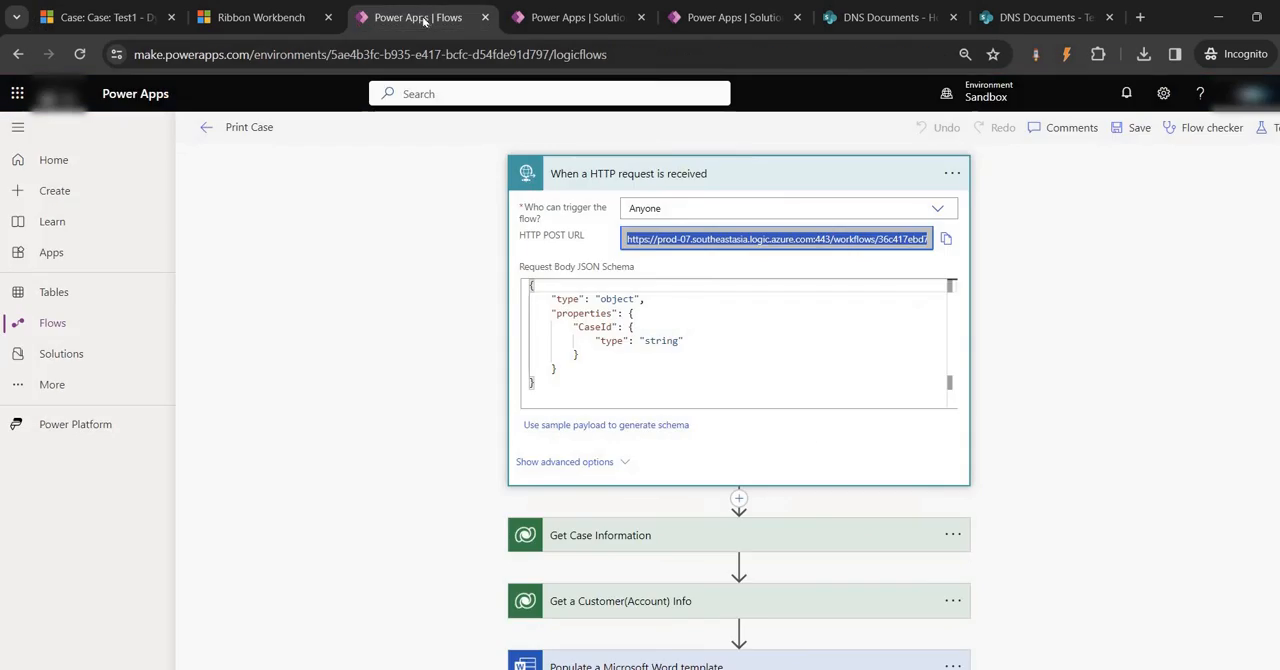
# Add the existing Print Case cloud flow from Dataverse to the Test Ribbon solution, using the search term "print"
pyautogui.click(560, 18)
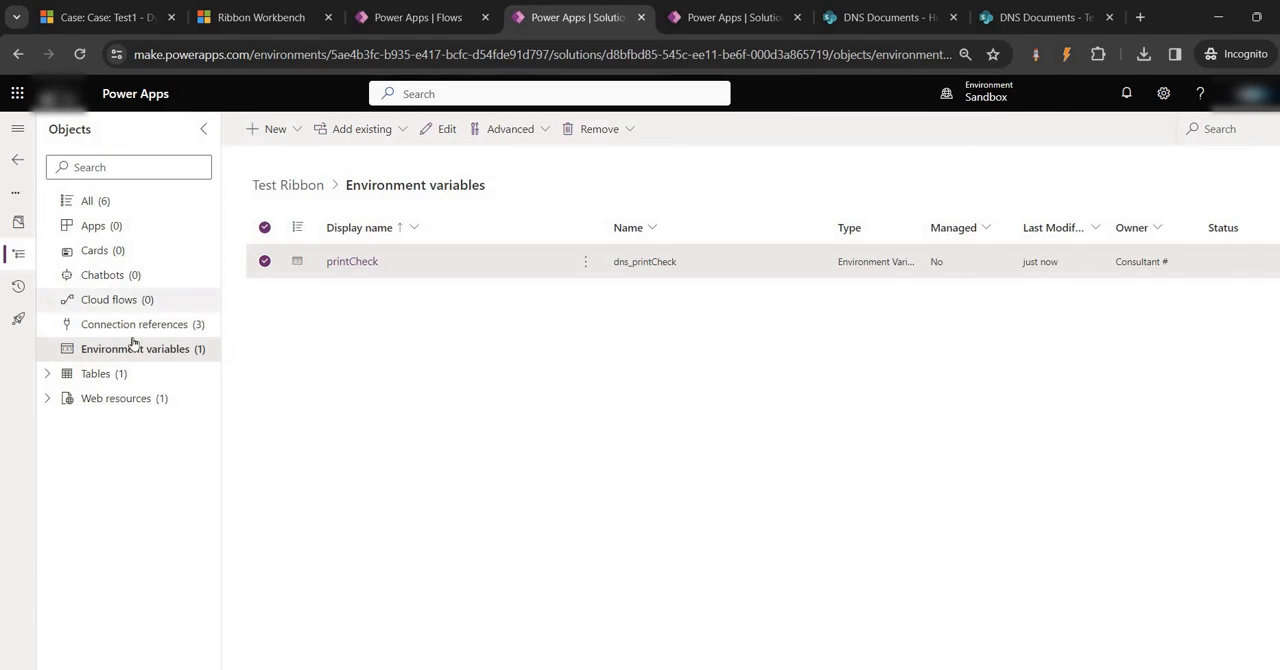
pyautogui.click(111, 296)
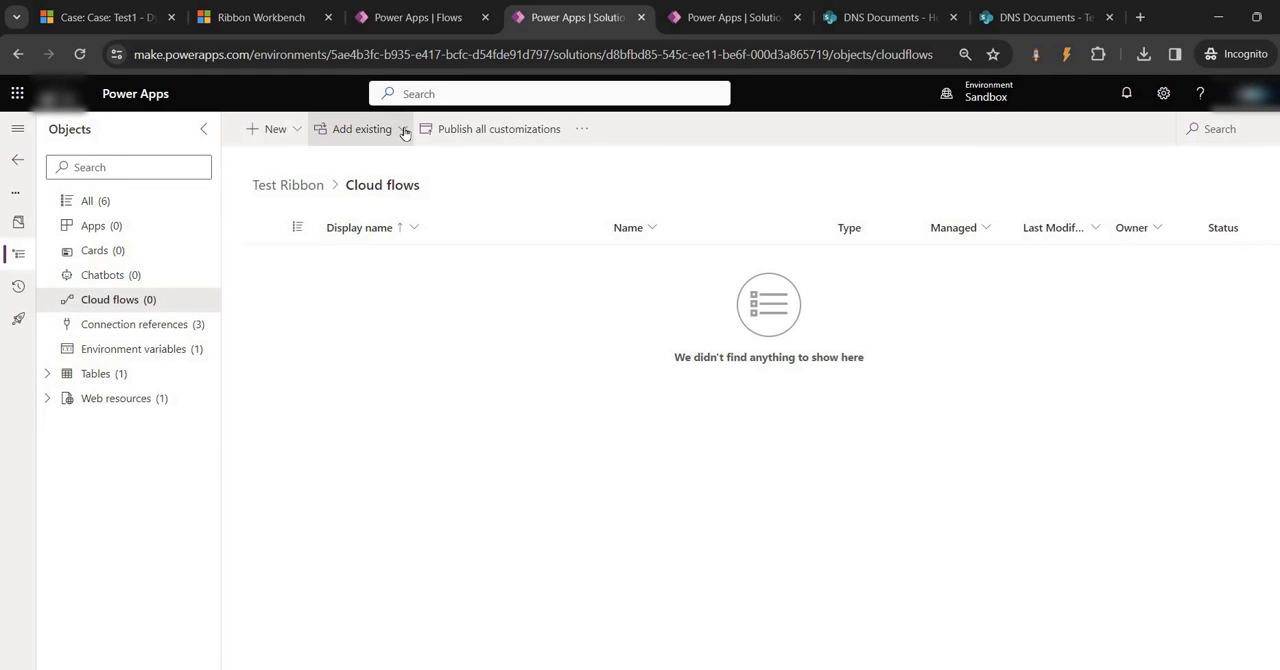
pyautogui.click(404, 133)
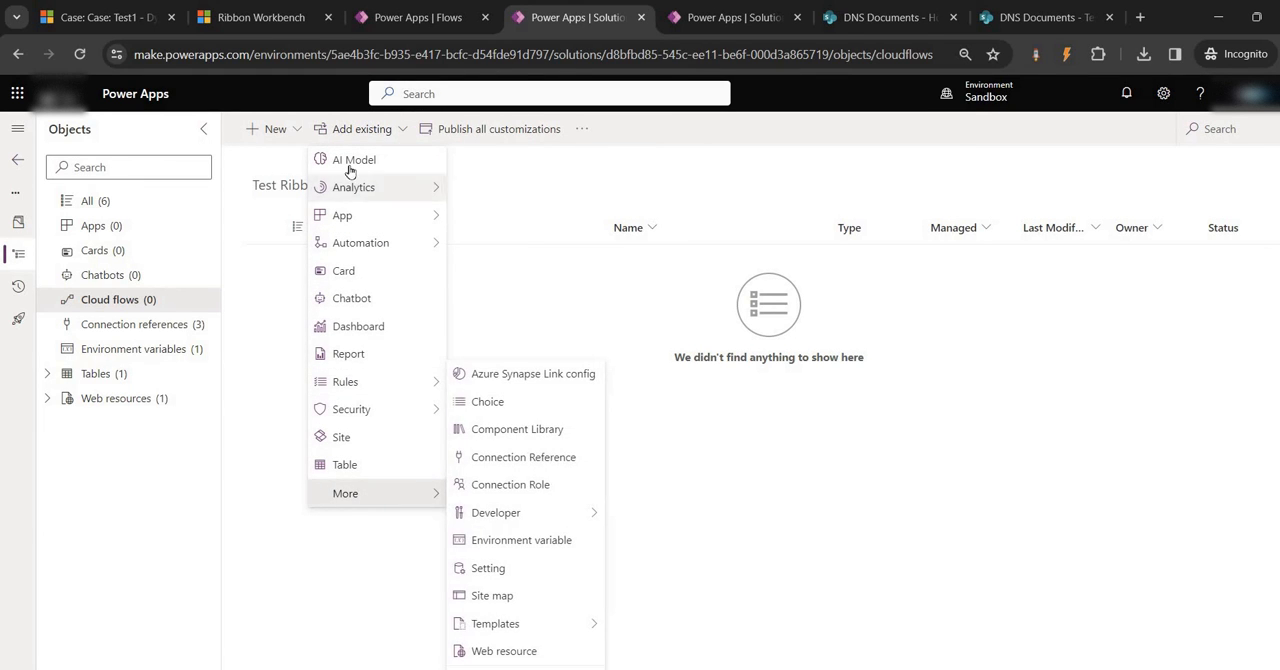
pyautogui.moveTo(362, 225)
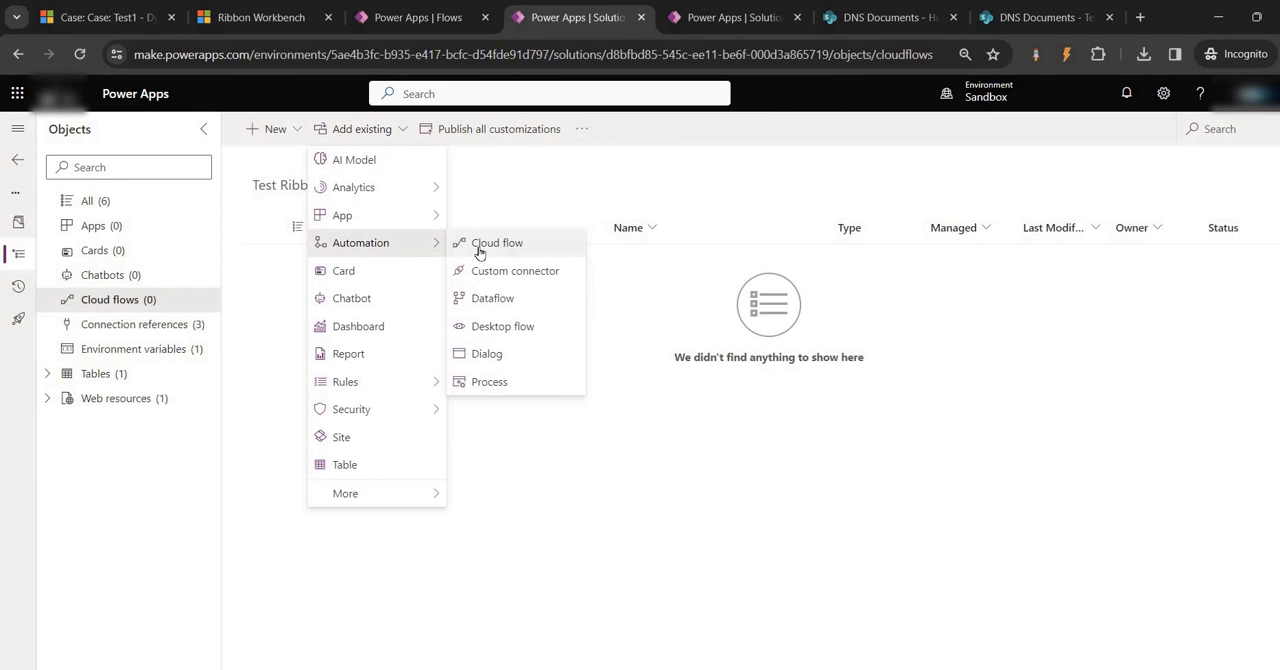
pyautogui.click(490, 243)
pyautogui.click(1220, 152)
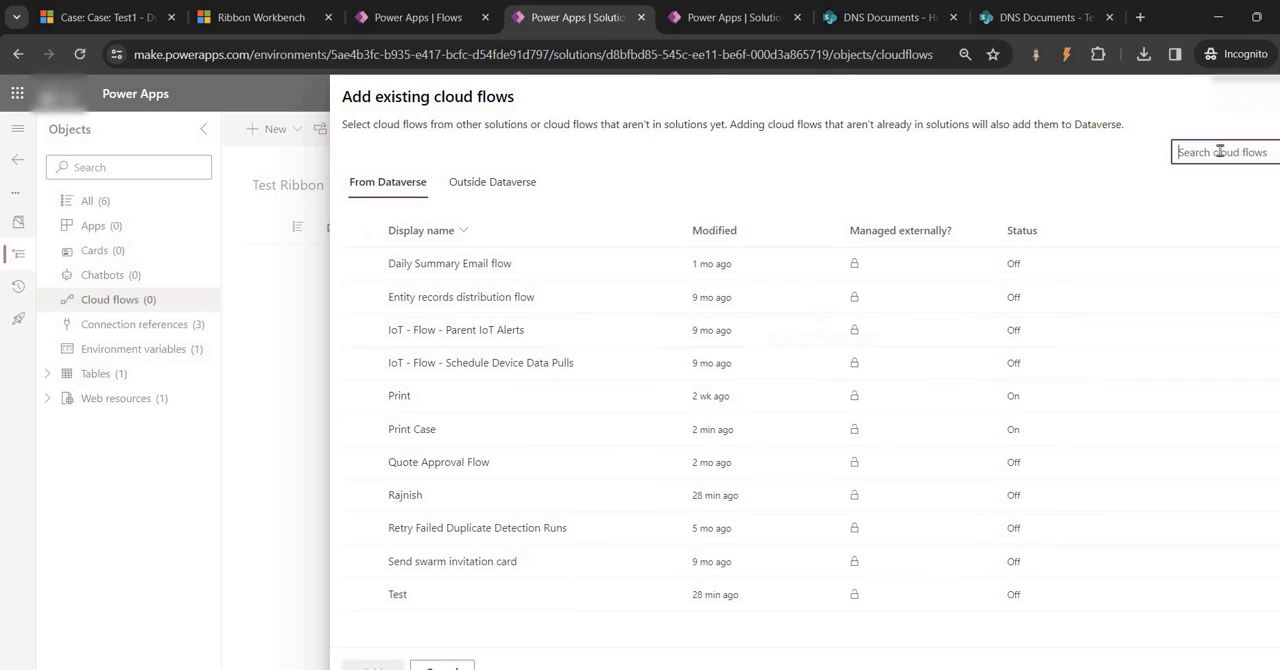
pyautogui.write('P')
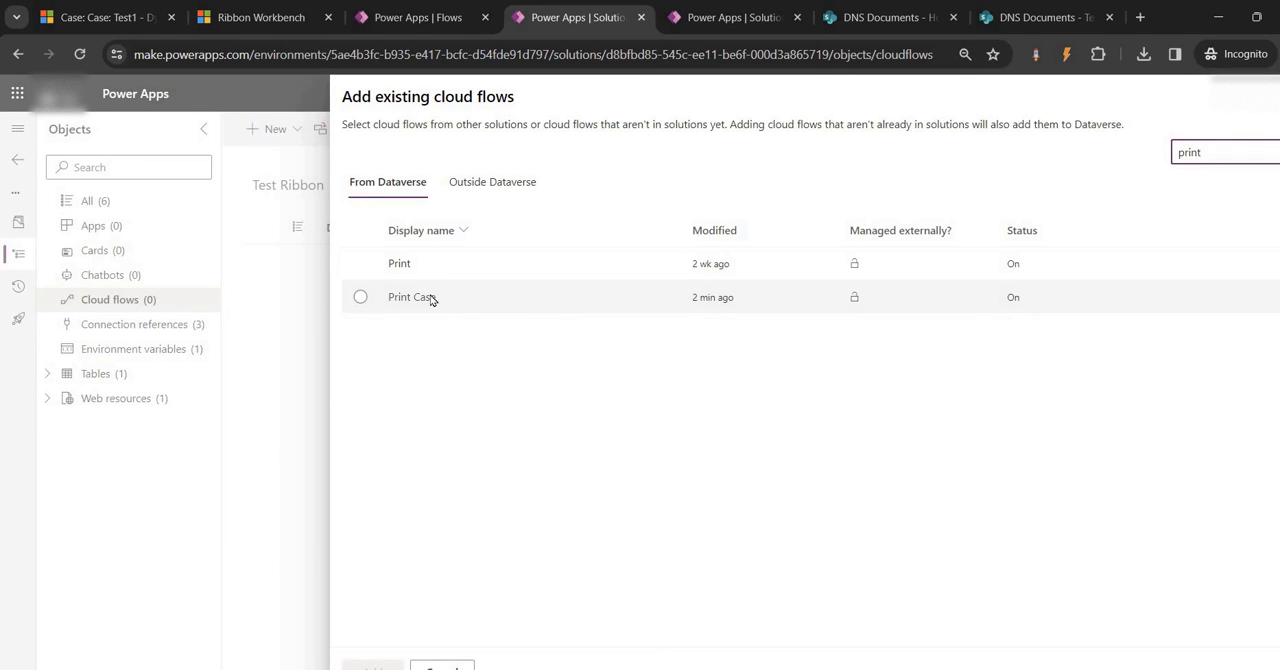
pyautogui.click(431, 297)
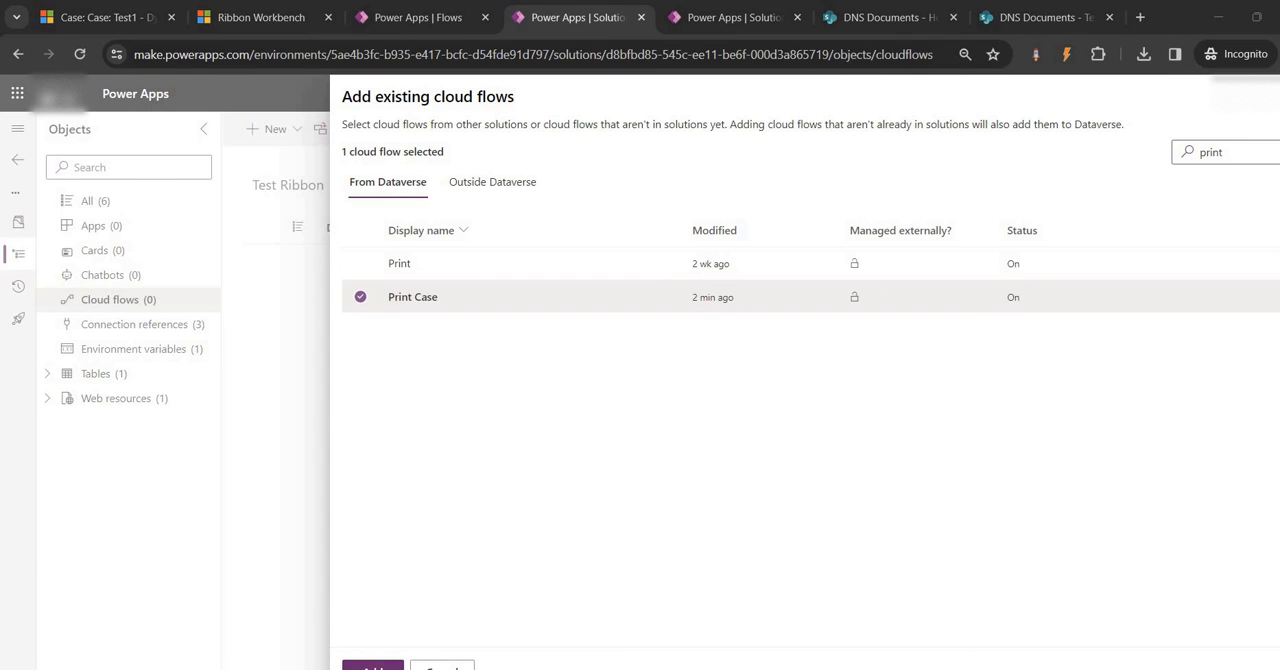
pyautogui.click(373, 667)
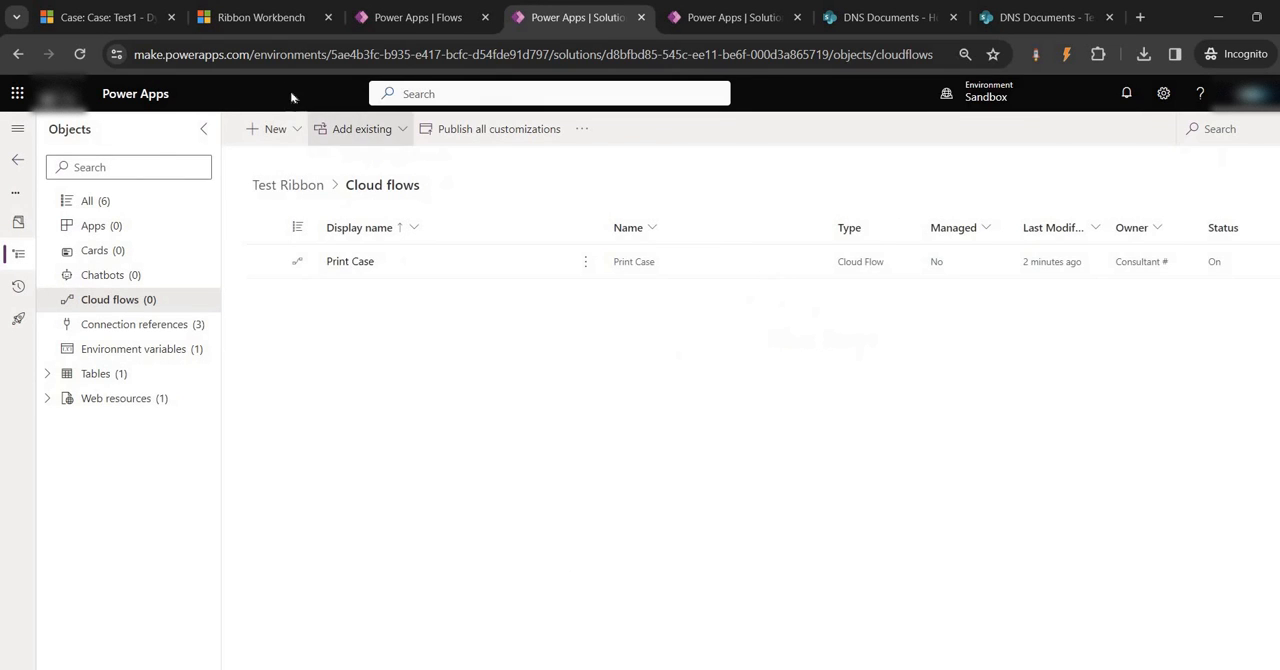
# Run the Print Case ribbon command on the Test1 case and dismiss the resulting dialog
pyautogui.click(110, 17)
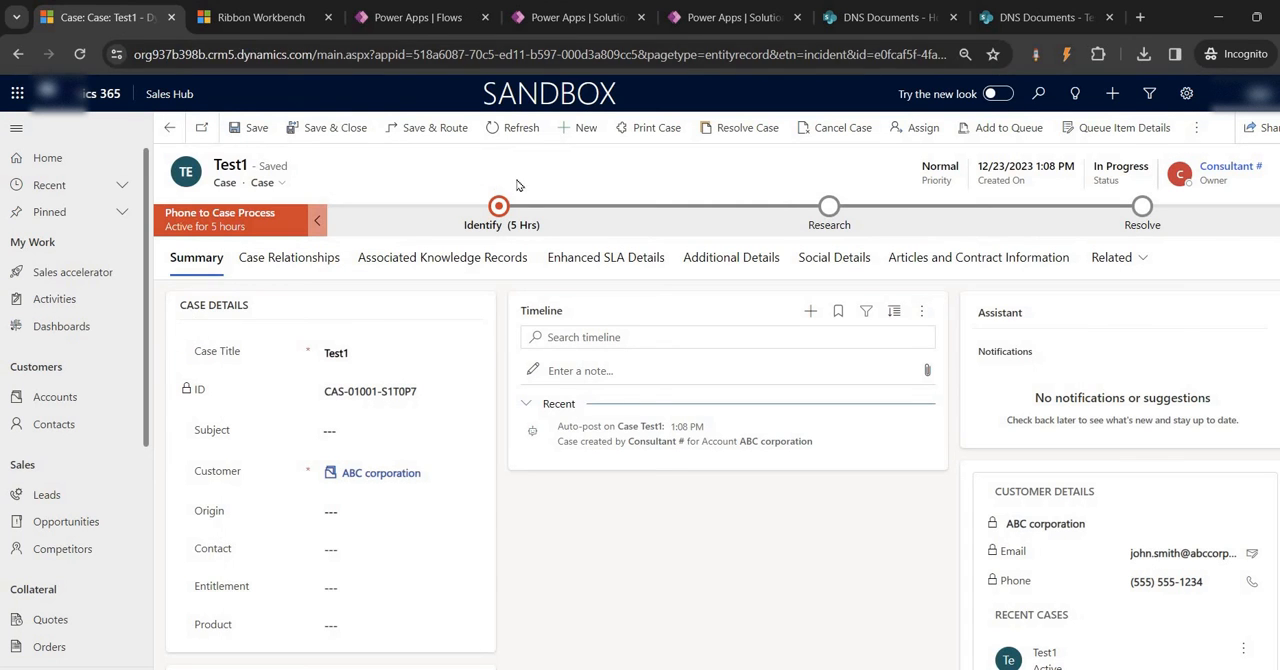
pyautogui.click(645, 130)
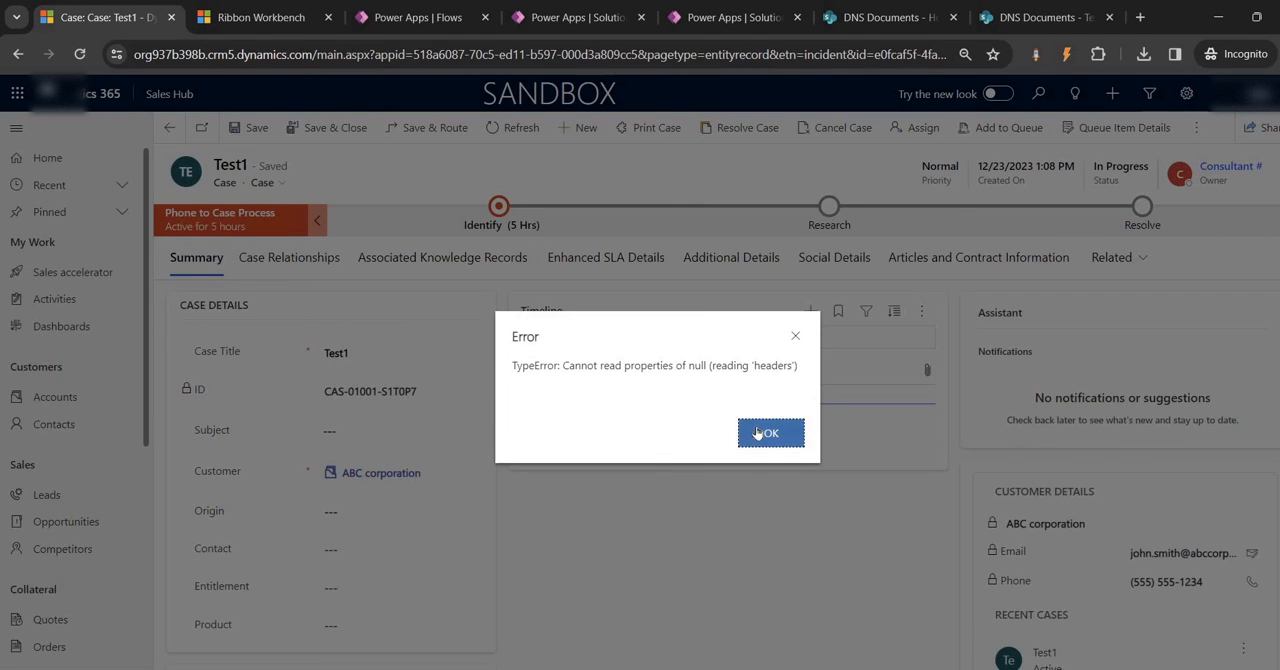
pyautogui.click(757, 430)
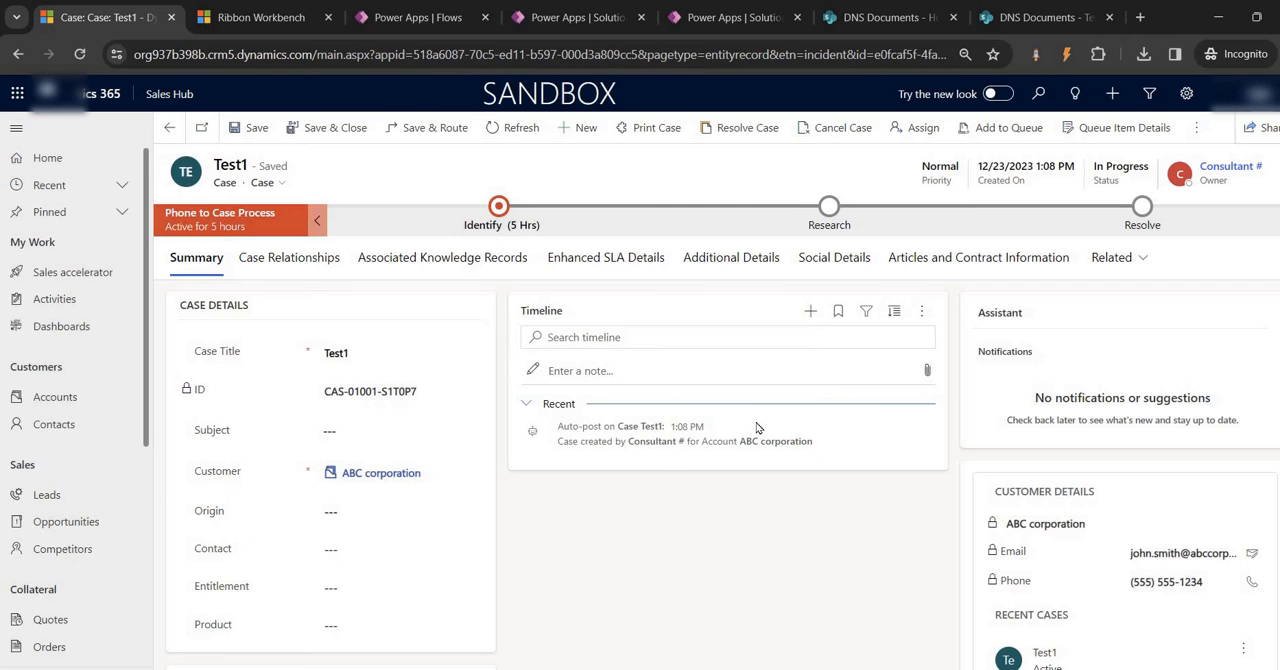
# Compare the Print Case command's string parameters in Ribbon Workbench with the environment variable's name in the Test Ribbon solution
pyautogui.click(270, 18)
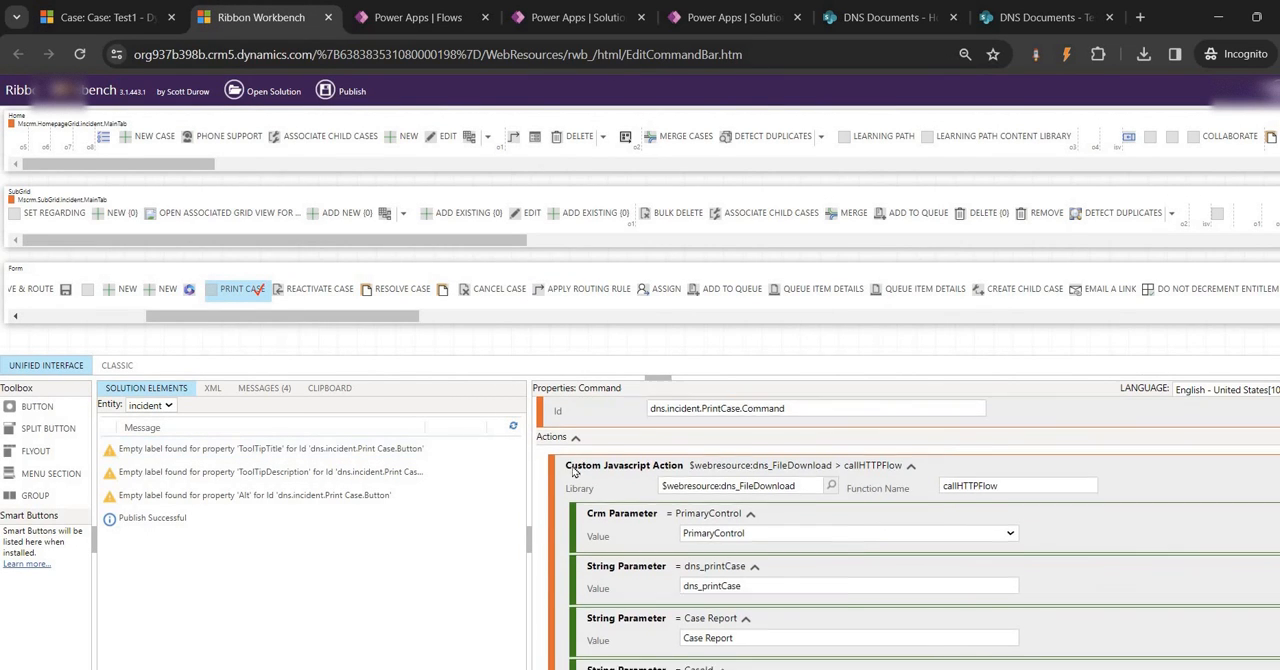
pyautogui.scroll(-1, 617, 480)
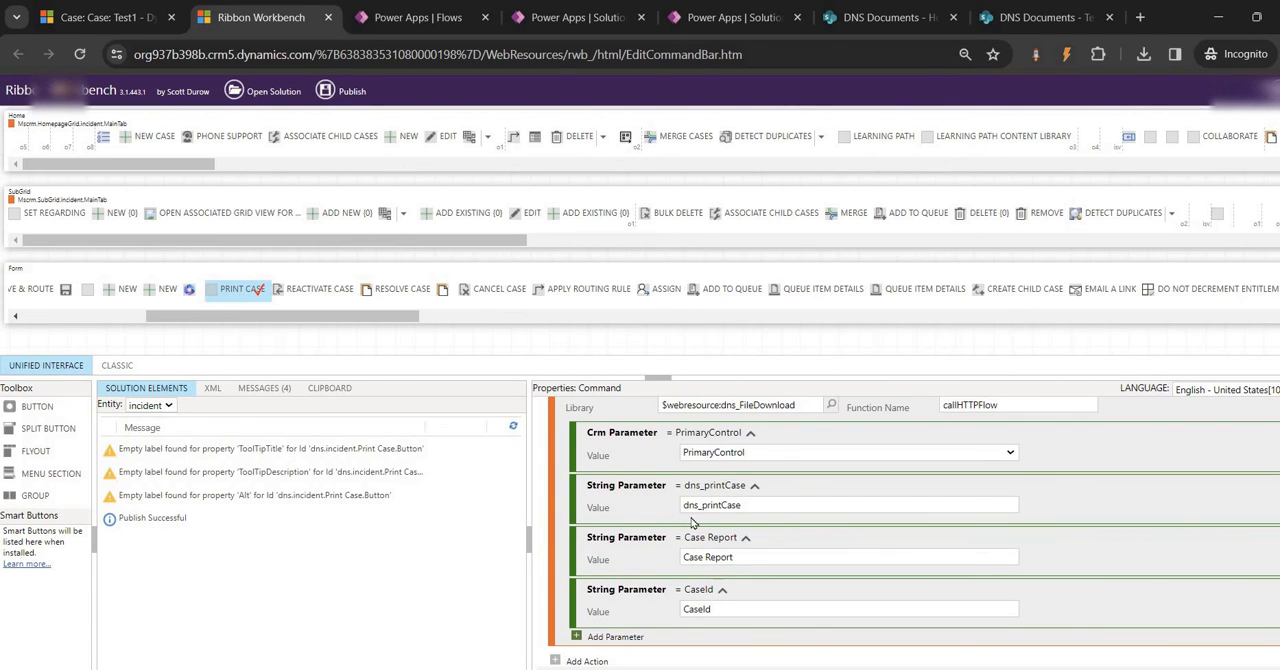
pyautogui.click(418, 17)
pyautogui.click(572, 17)
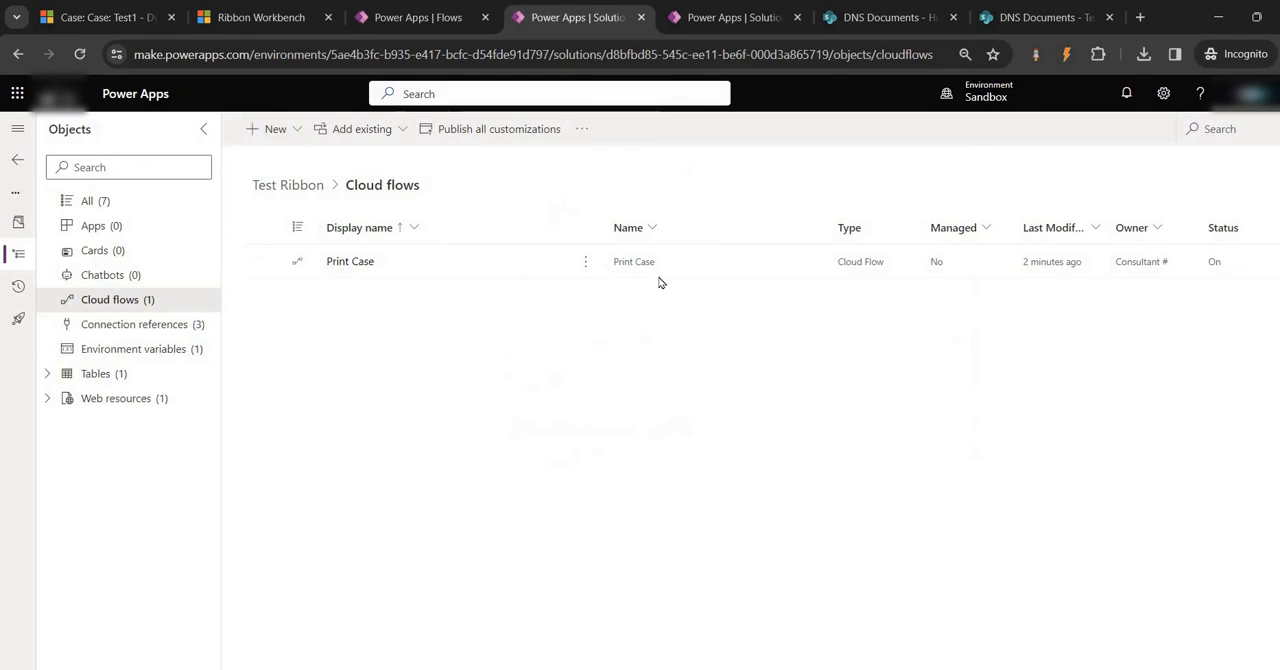
pyautogui.click(108, 349)
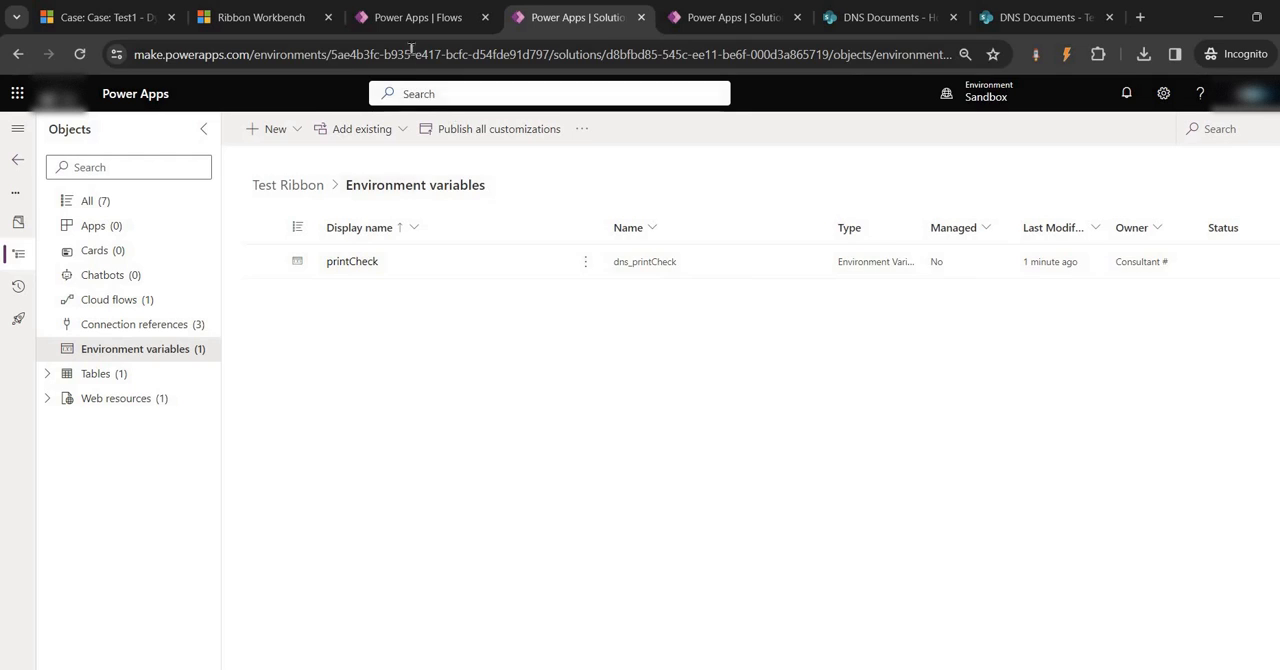
# Set the Print Case command's environment variable string parameter to dns_printCheck in Ribbon Workbench and publish the solution
pyautogui.click(281, 8)
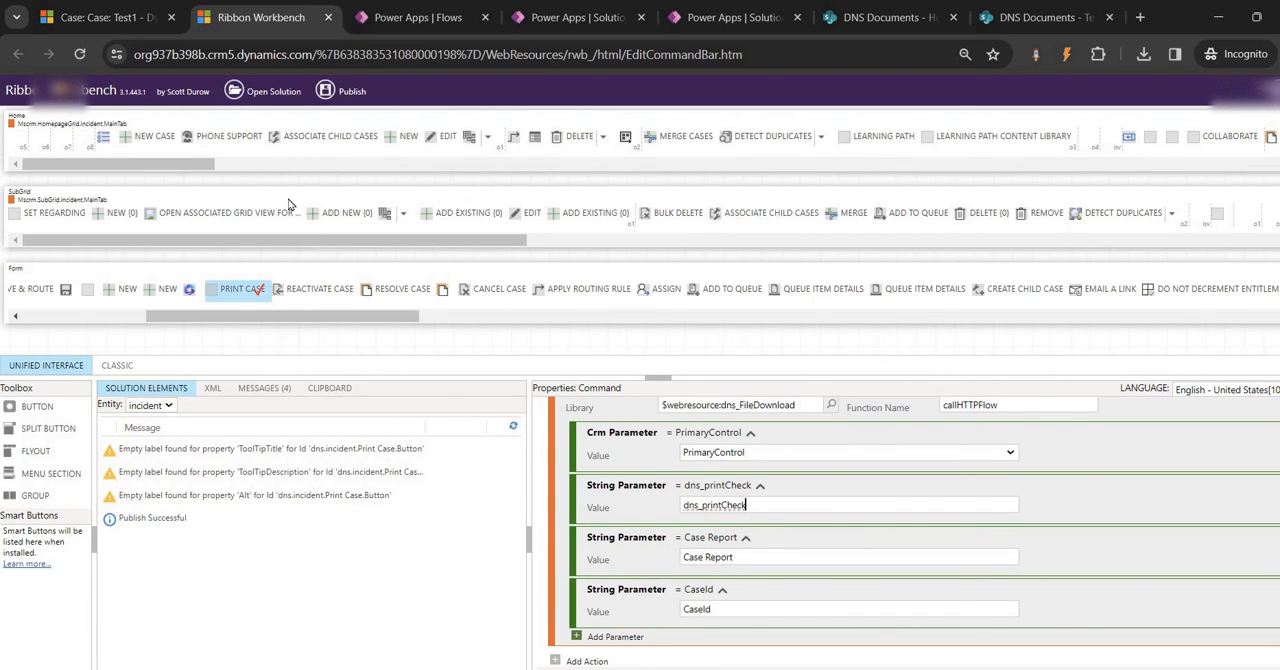
pyautogui.click(350, 92)
pyautogui.click(701, 426)
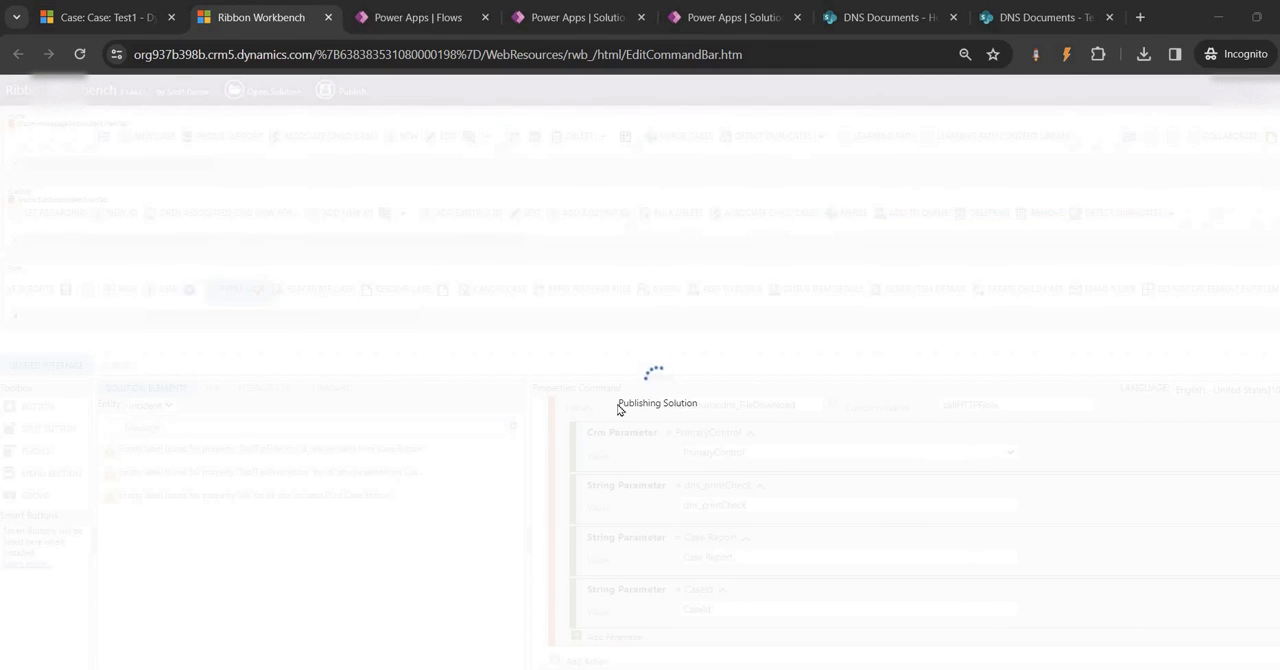
# Open the powerdynamixx.blogspot.com post about publishing an app on AppSource in a new browser tab
pyautogui.click(1140, 17)
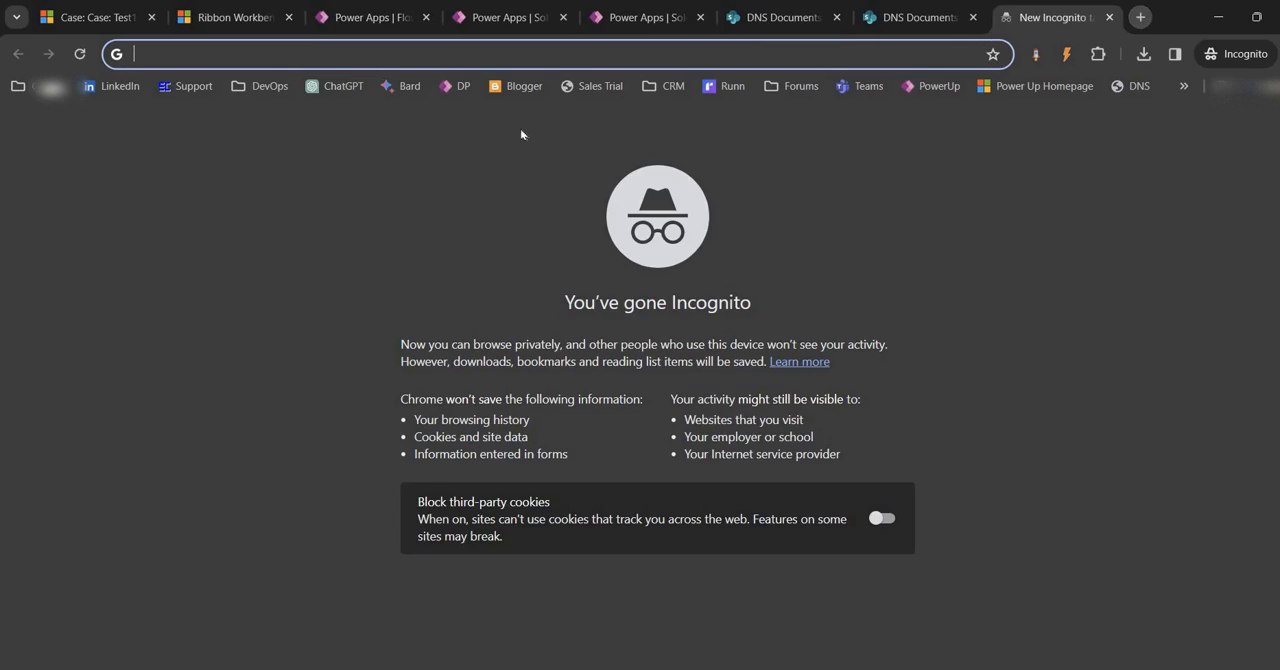
pyautogui.click(516, 86)
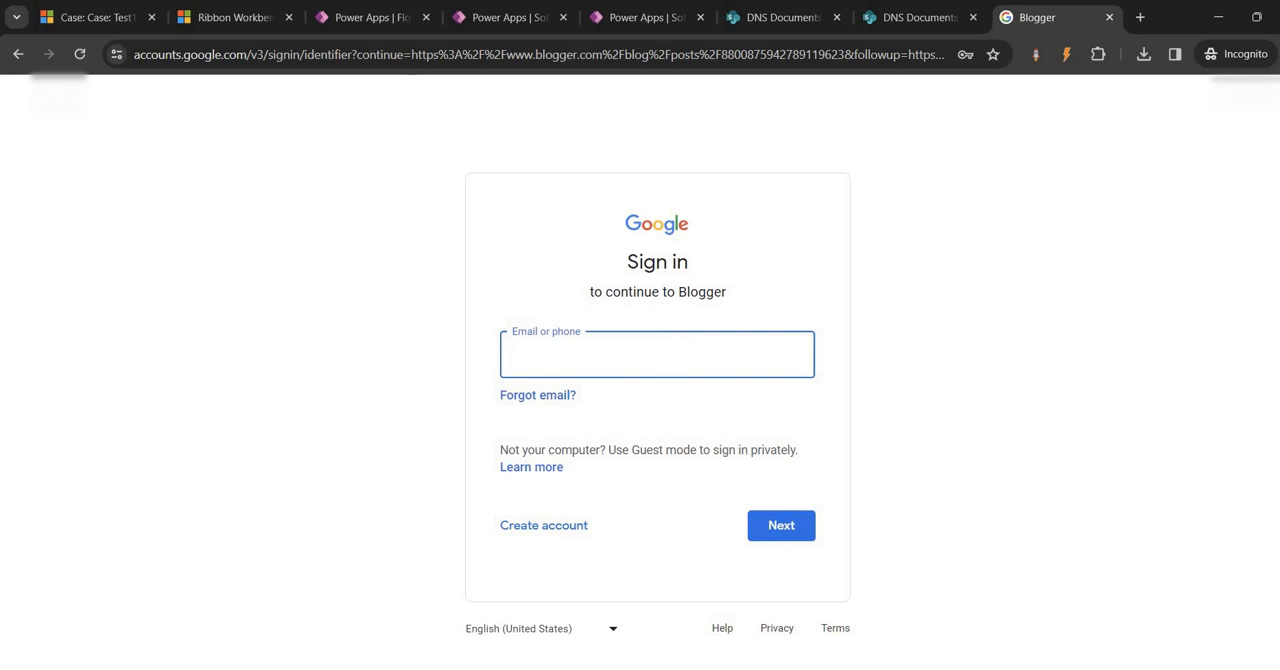
pyautogui.click(79, 624)
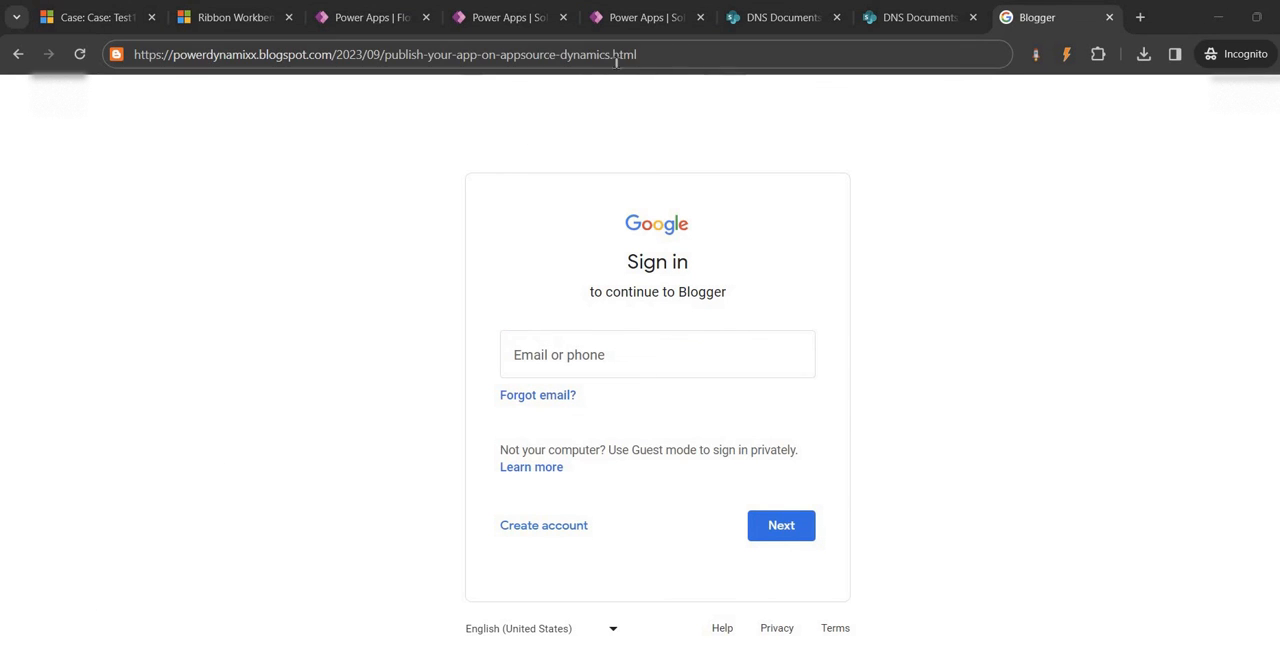
pyautogui.click(617, 56)
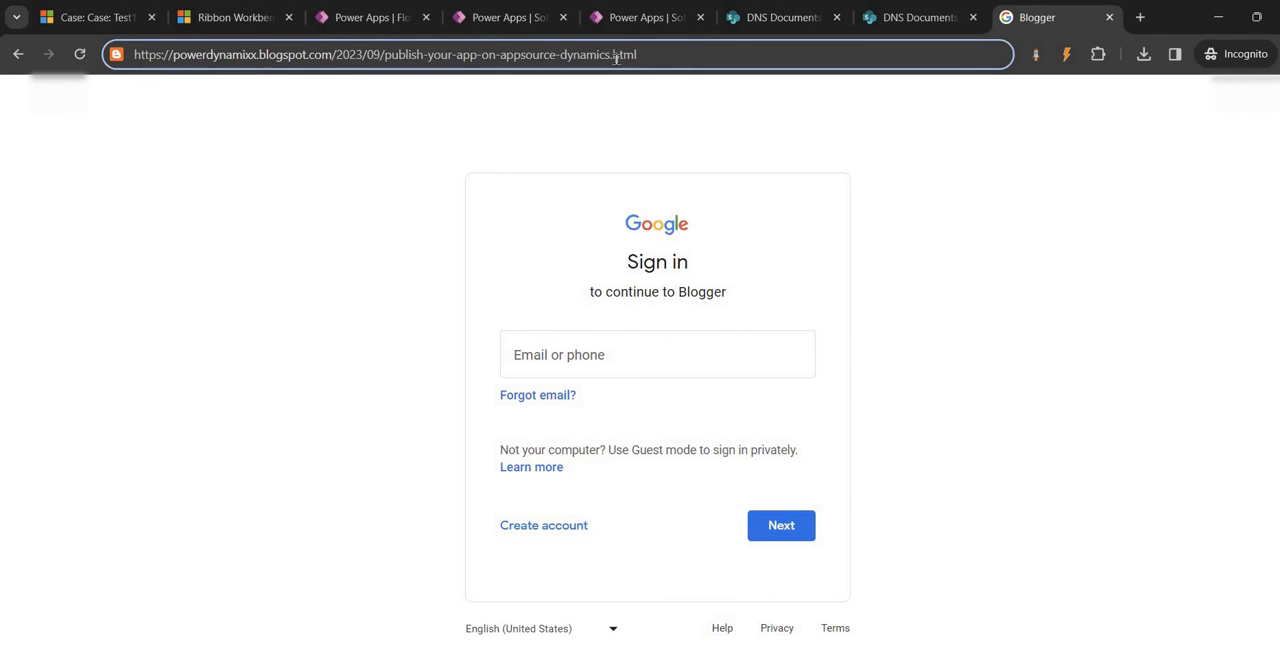
pyautogui.press('Return')
# Skim the AppSource publishing post's validation stages, prerequisites and step overview
pyautogui.scroll(-1, 519, 432)
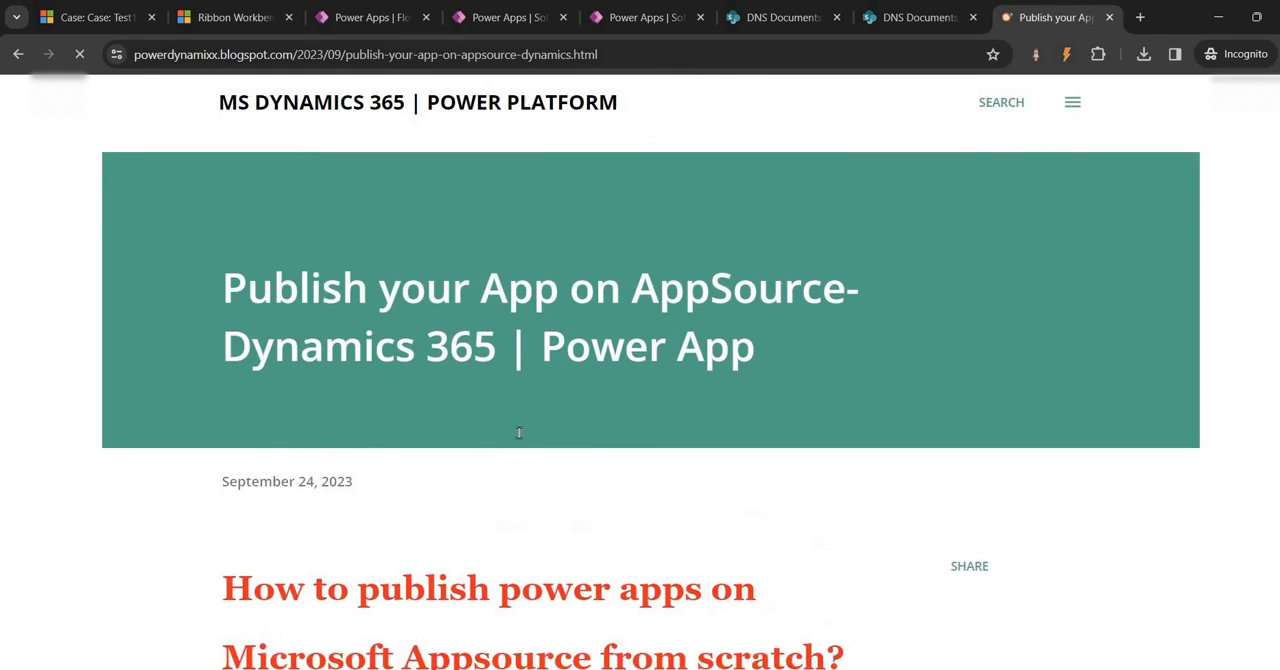
pyautogui.scroll(-10, 519, 432)
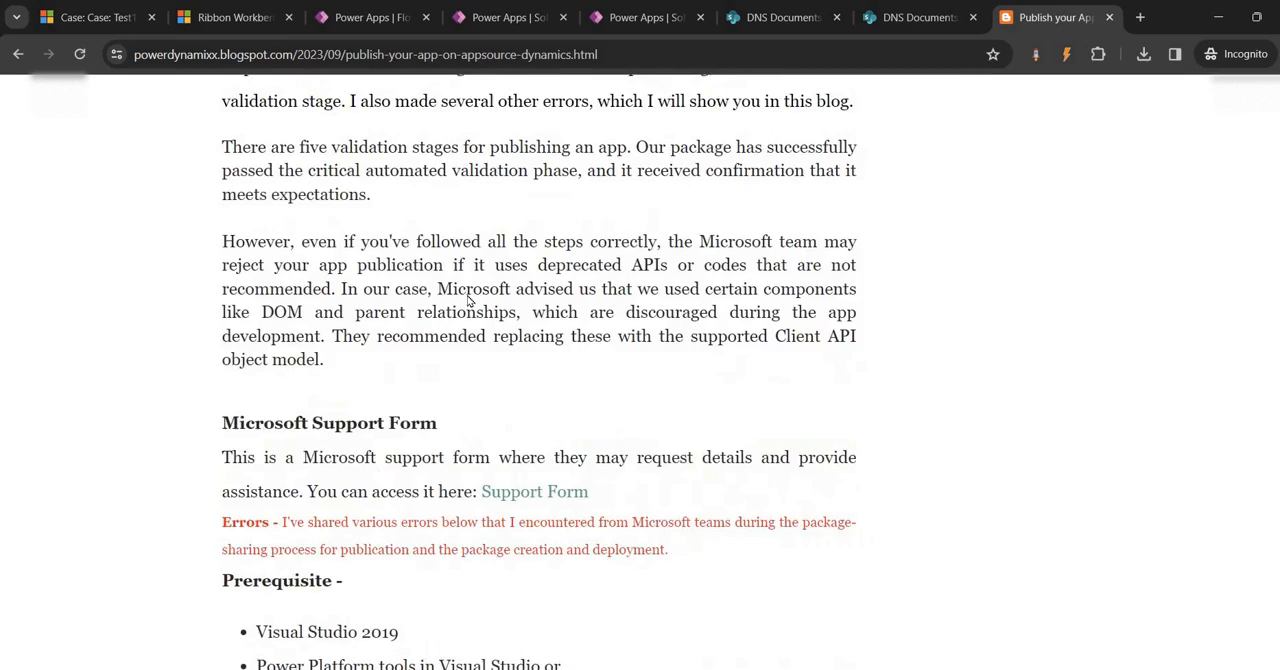
pyautogui.scroll(-4, 467, 300)
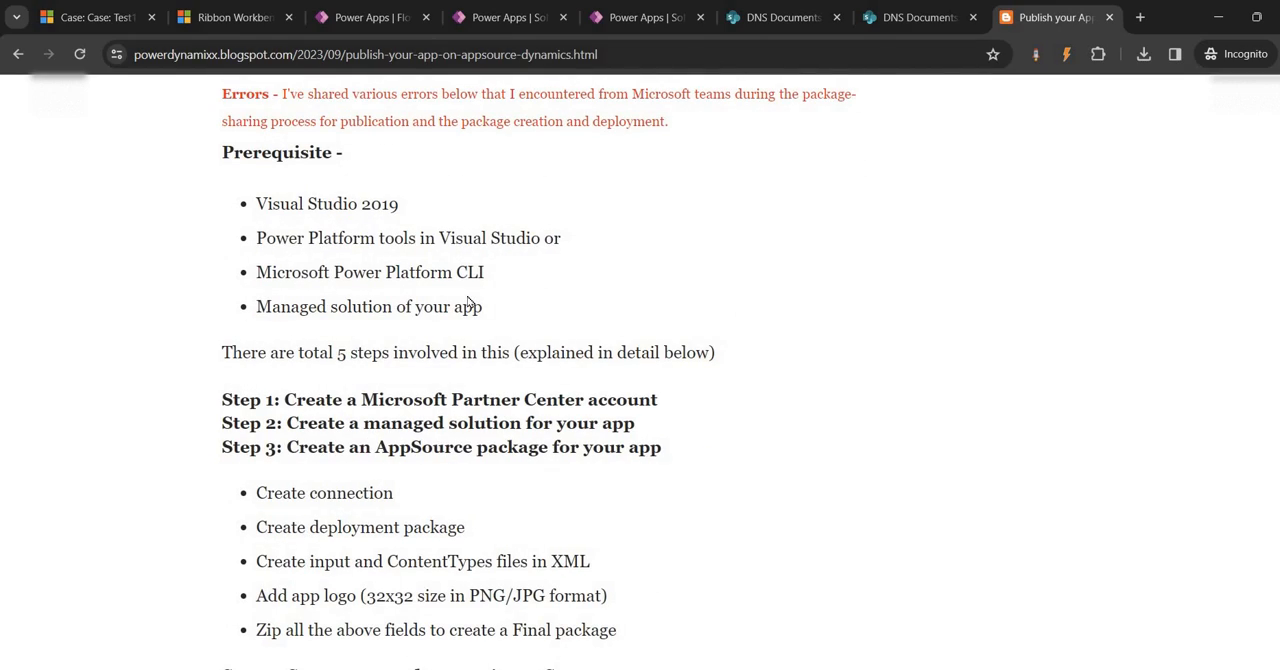
pyautogui.scroll(-4, 467, 303)
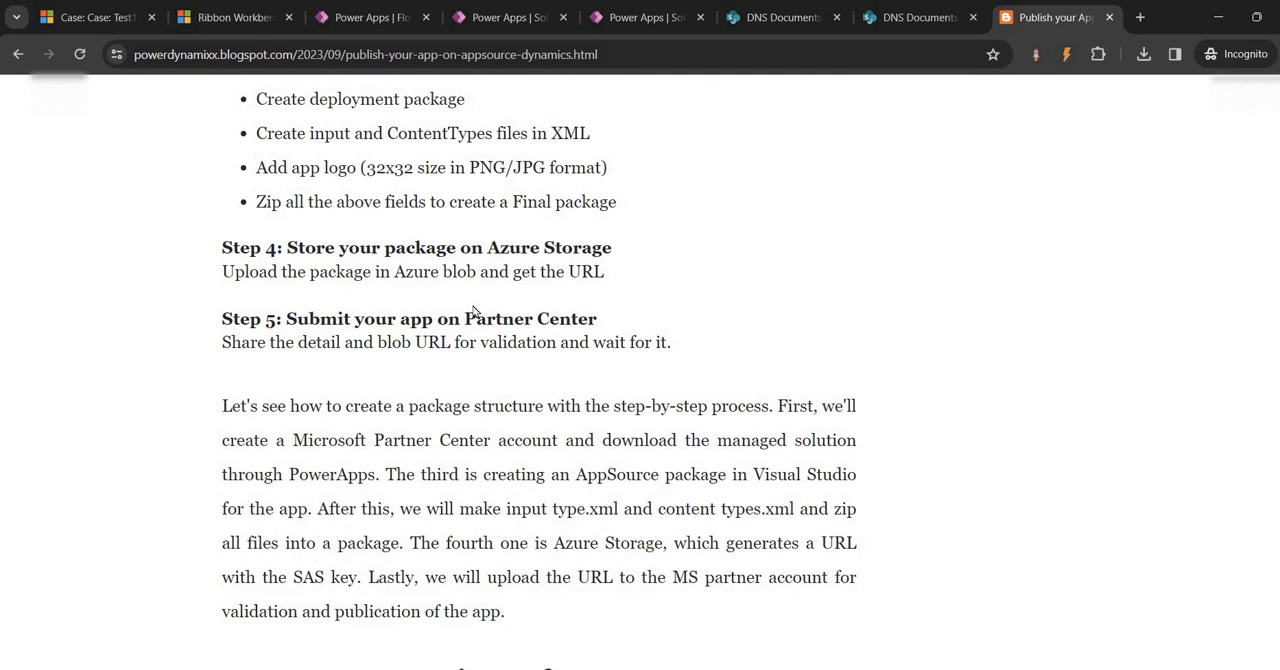
pyautogui.scroll(-3, 477, 315)
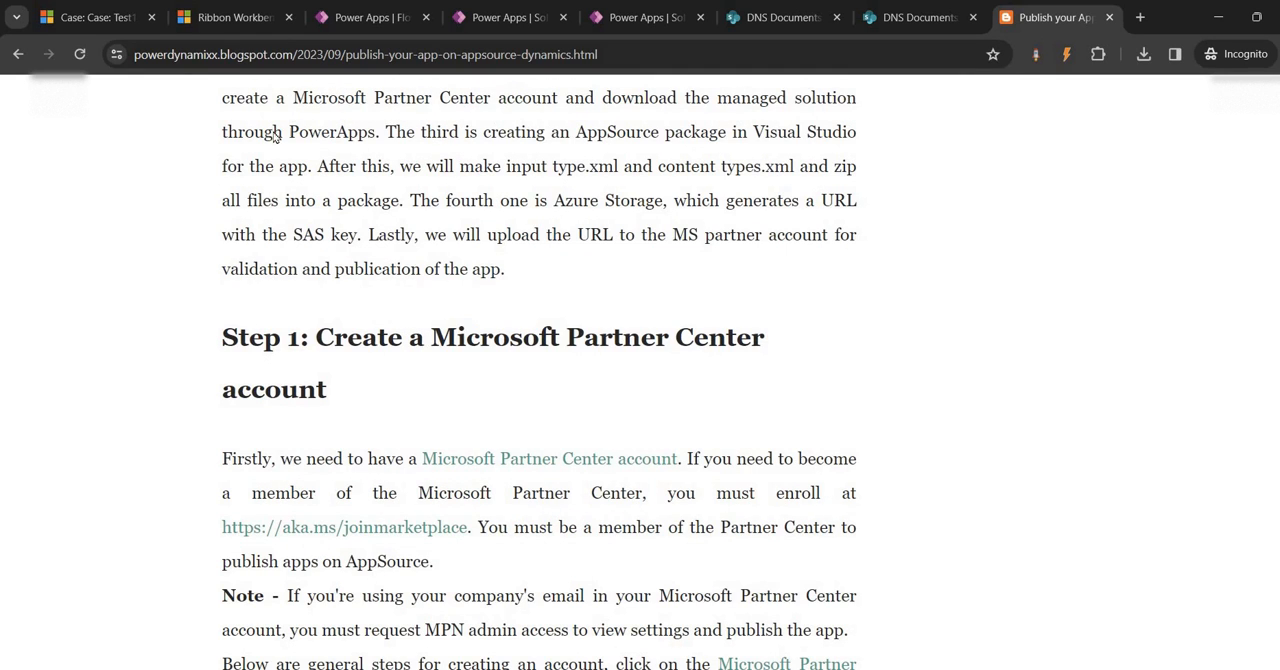
pyautogui.scroll(1, 275, 135)
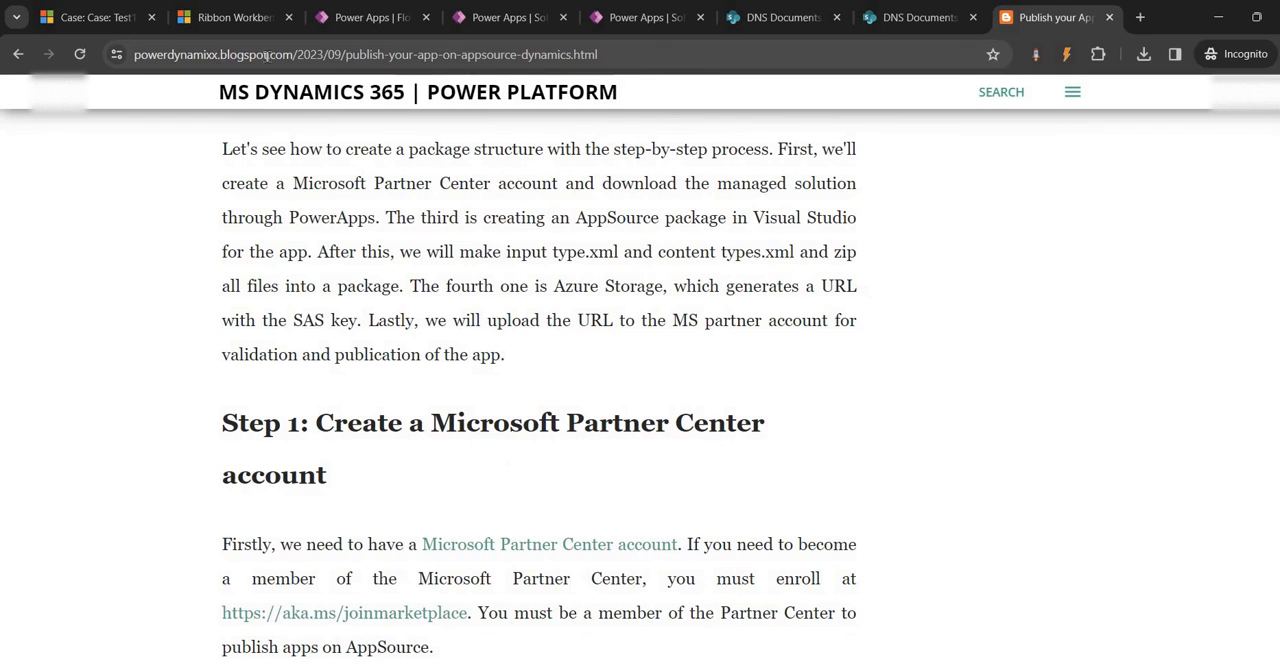
pyautogui.scroll(10, 403, 294)
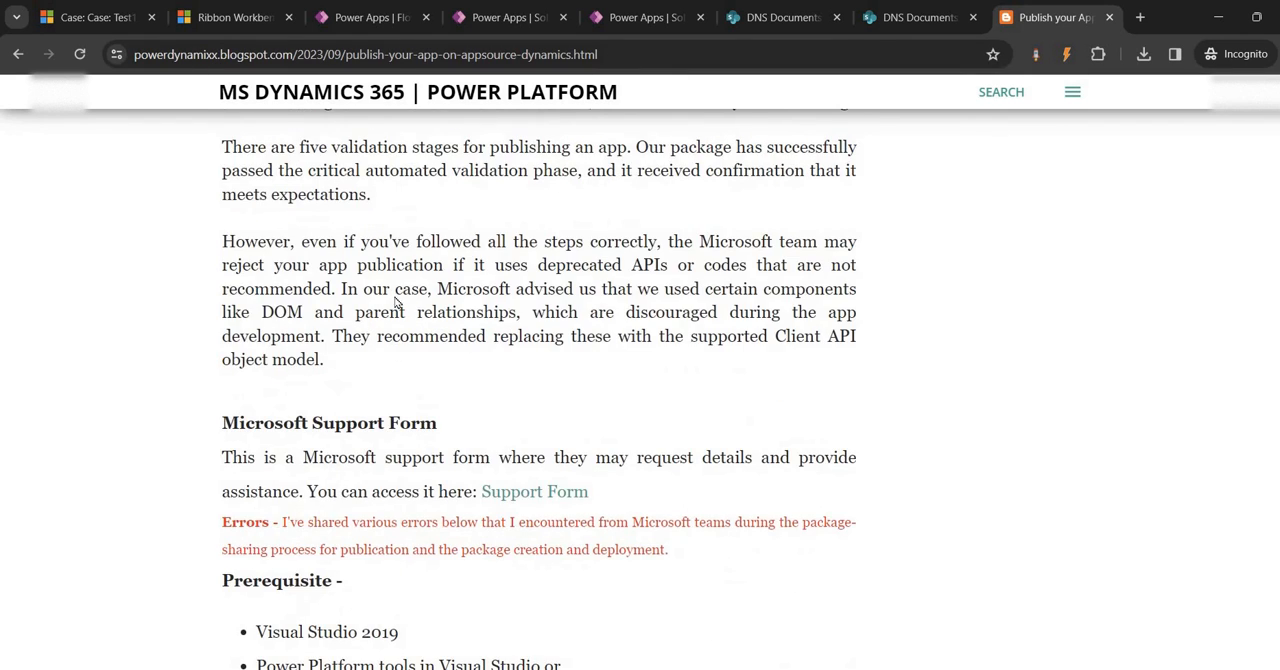
pyautogui.scroll(2, 397, 303)
# Check the published command parameters in Ribbon Workbench, retest Print Case on the Test1 case, dismiss the dialog and reload the case page
pyautogui.click(233, 17)
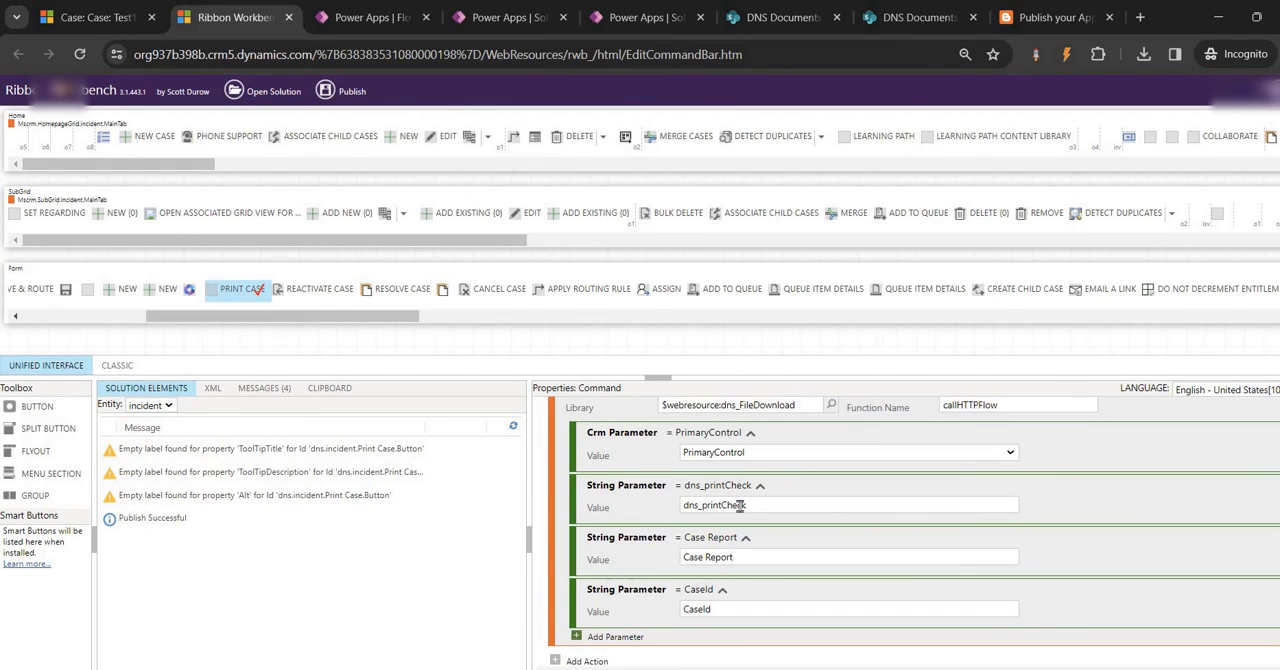
pyautogui.click(100, 17)
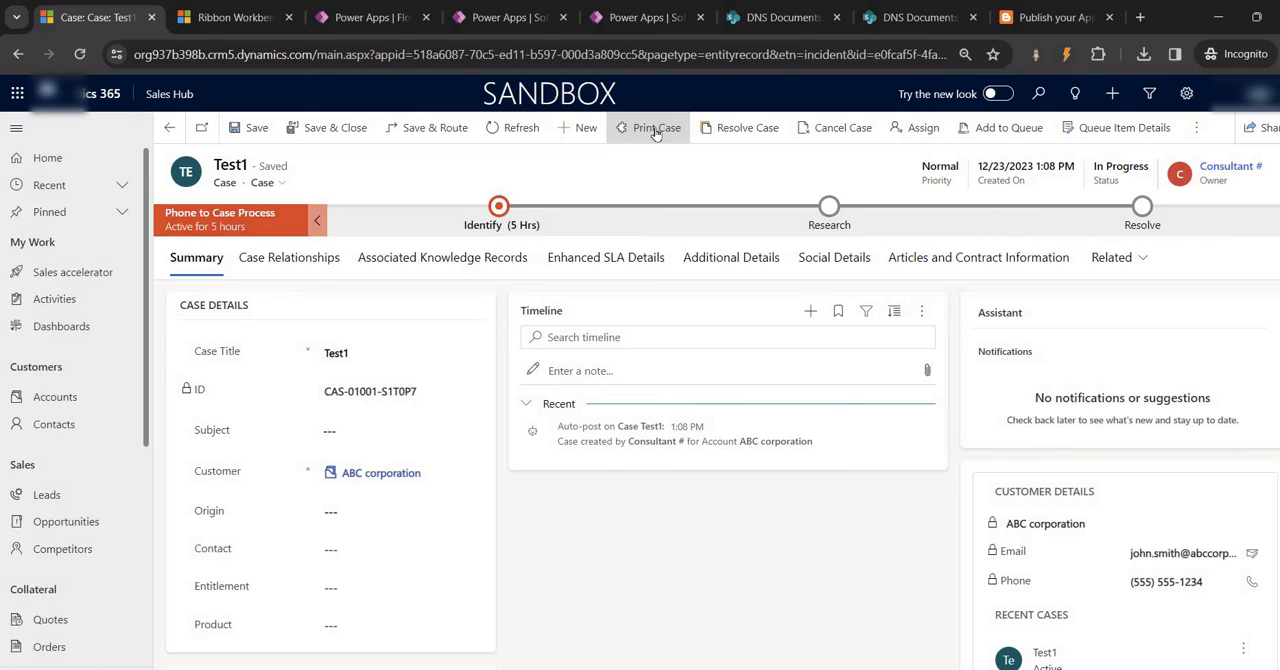
pyautogui.click(656, 128)
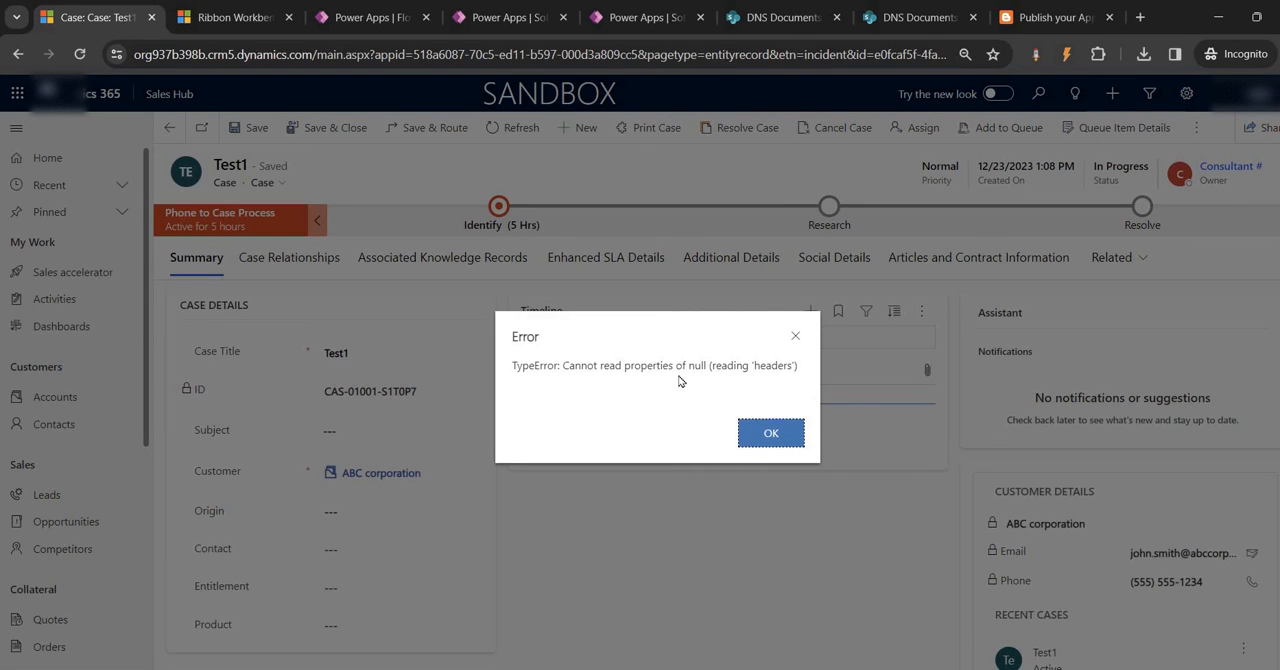
pyautogui.click(767, 431)
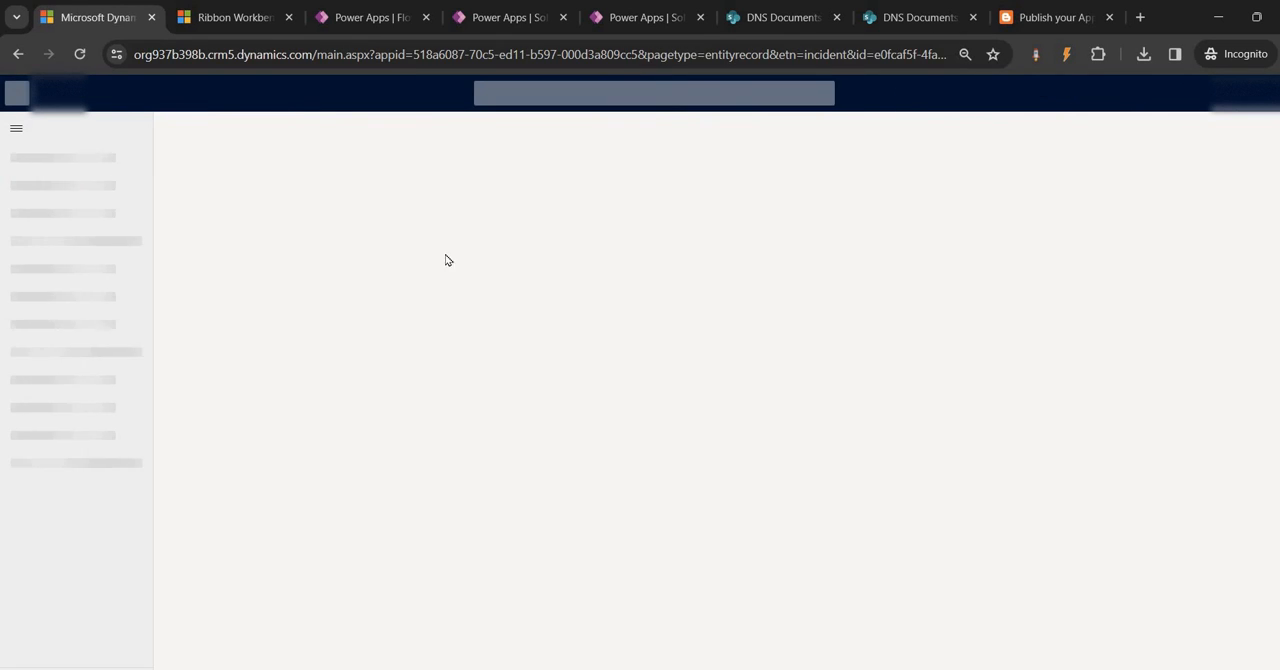
# Open the Print Case flow's details page from the Test Ribbon solution's cloud flows to check its run history
pyautogui.click(508, 8)
pyautogui.click(632, 12)
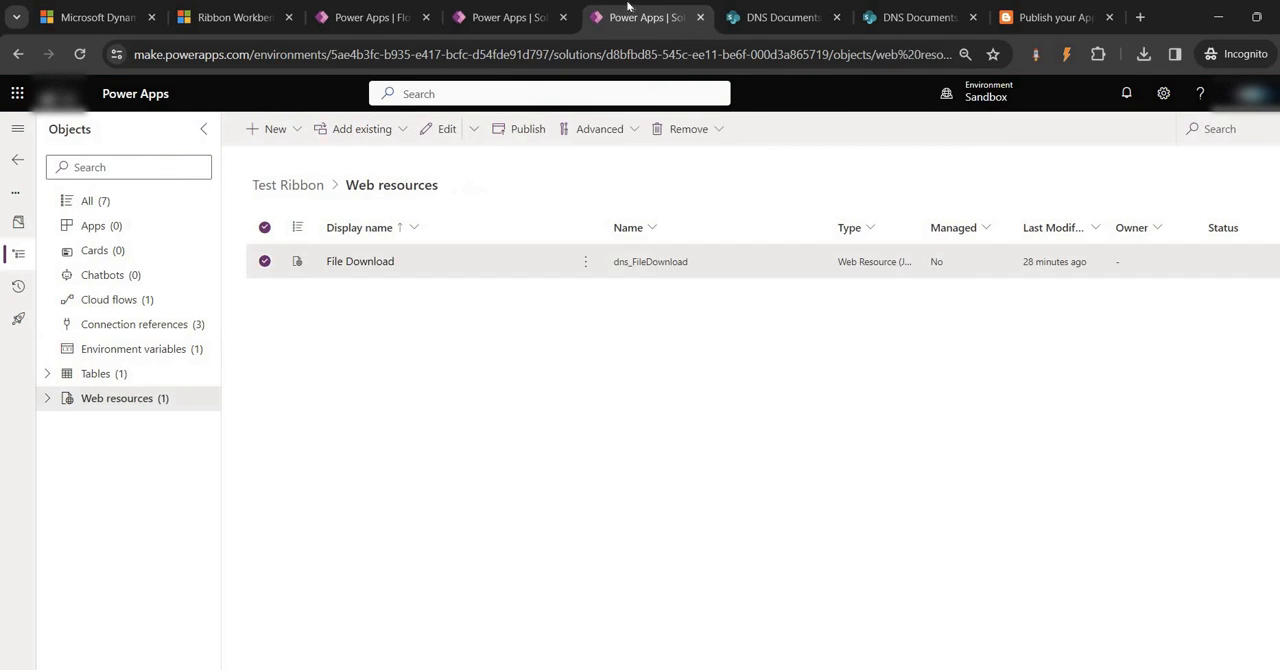
pyautogui.click(110, 300)
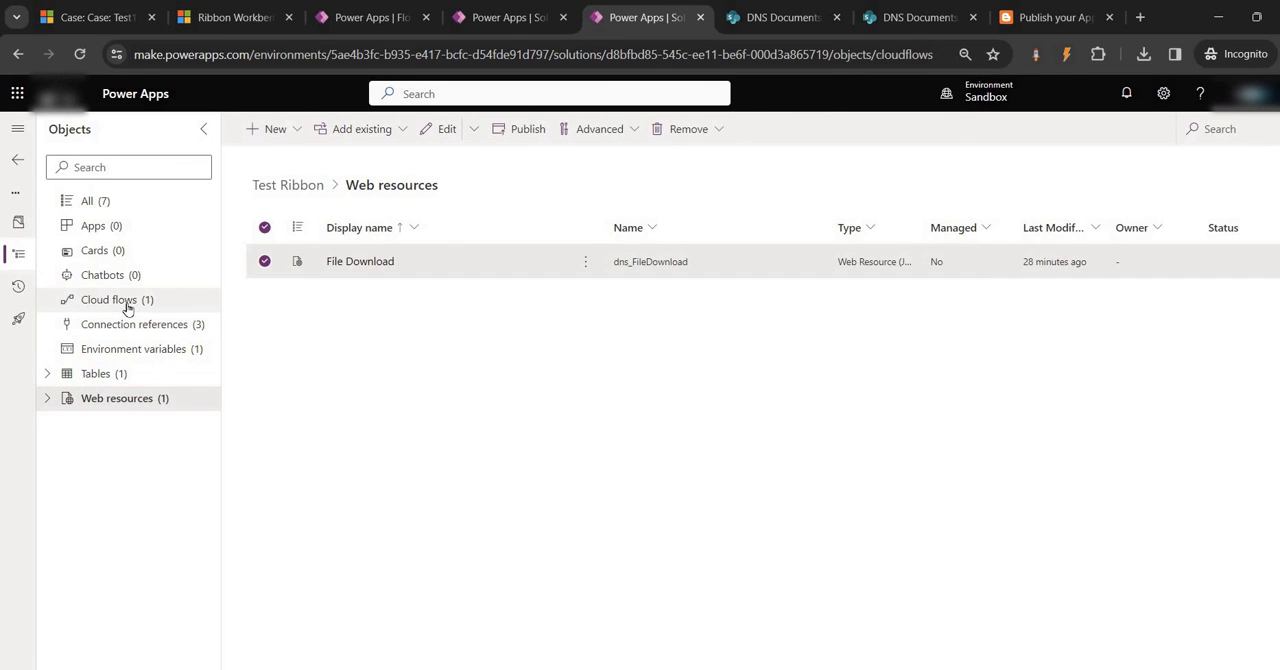
pyautogui.click(365, 264)
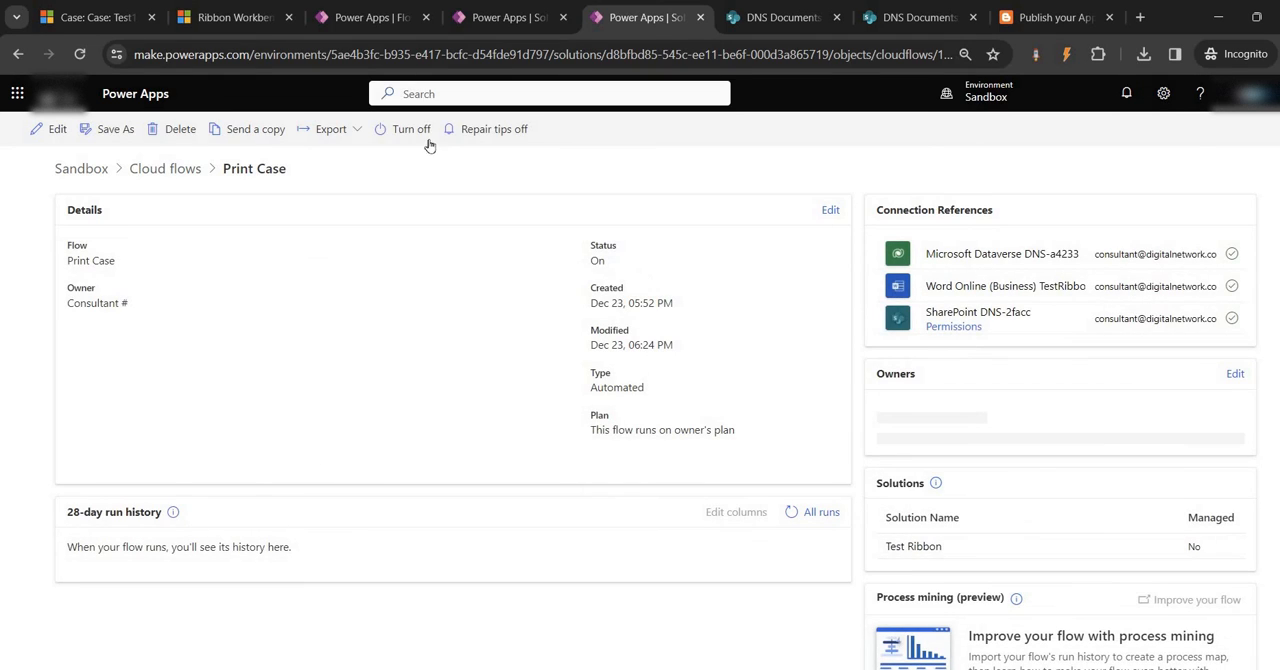
# Run Print Case again on the Test1 case and return to the Print Case flow's run history
pyautogui.click(95, 17)
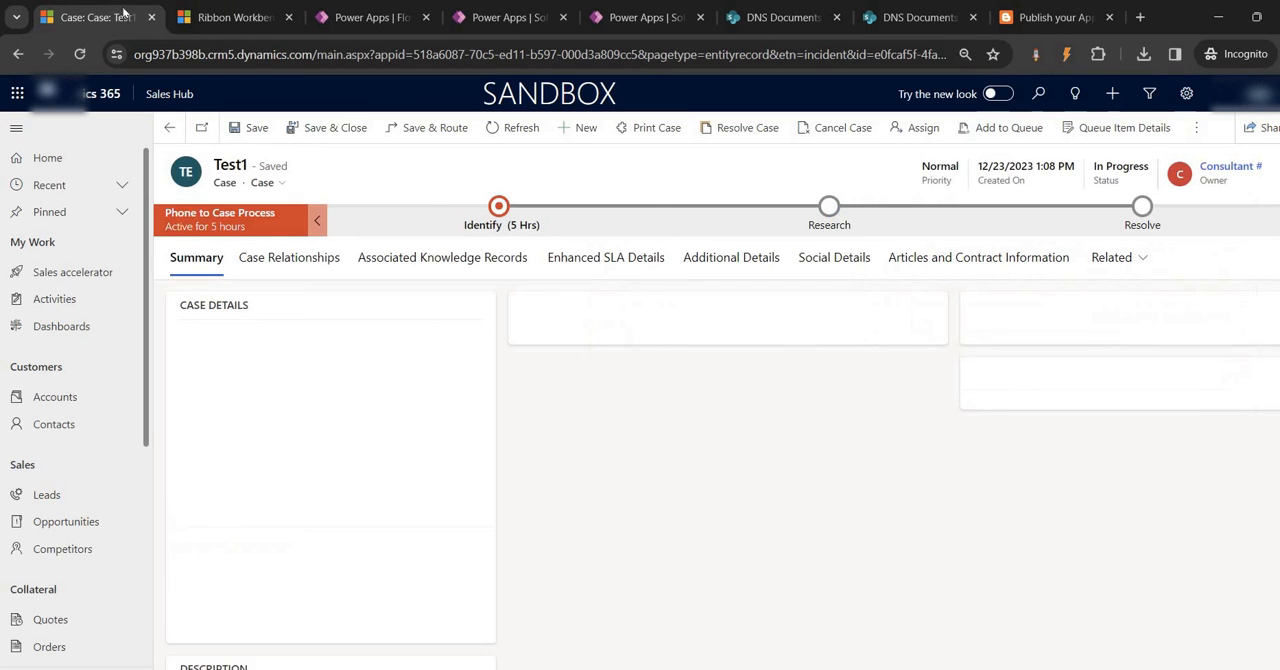
pyautogui.click(652, 128)
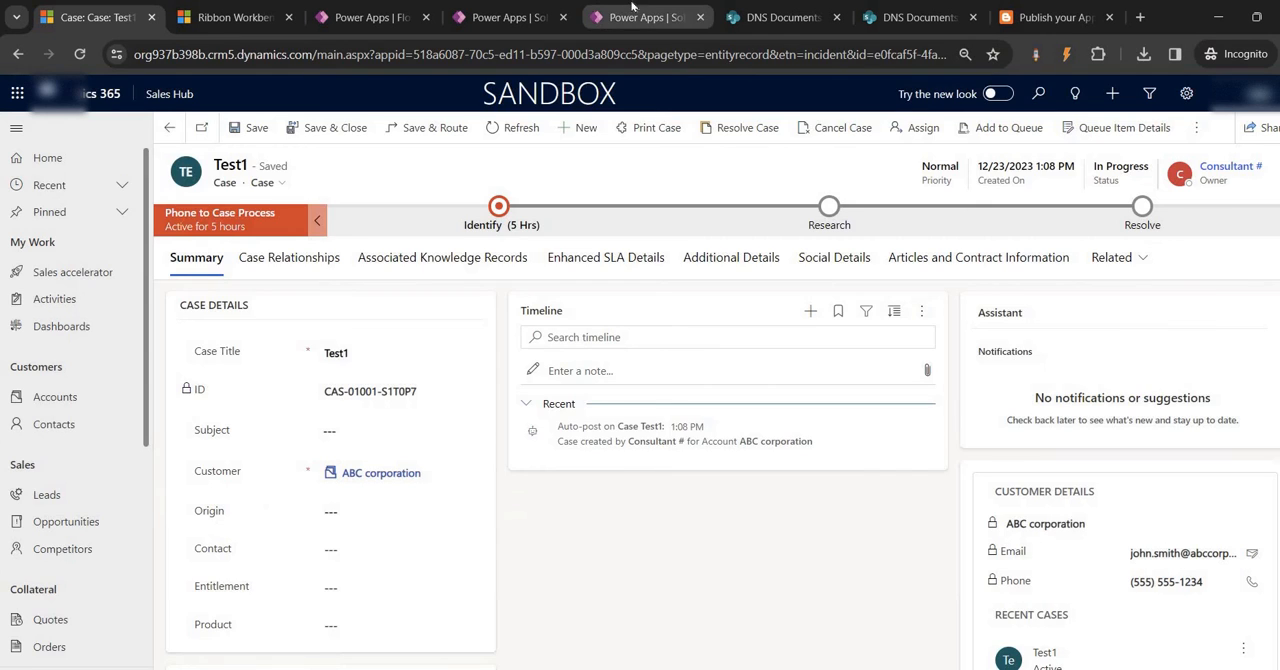
pyautogui.click(619, 18)
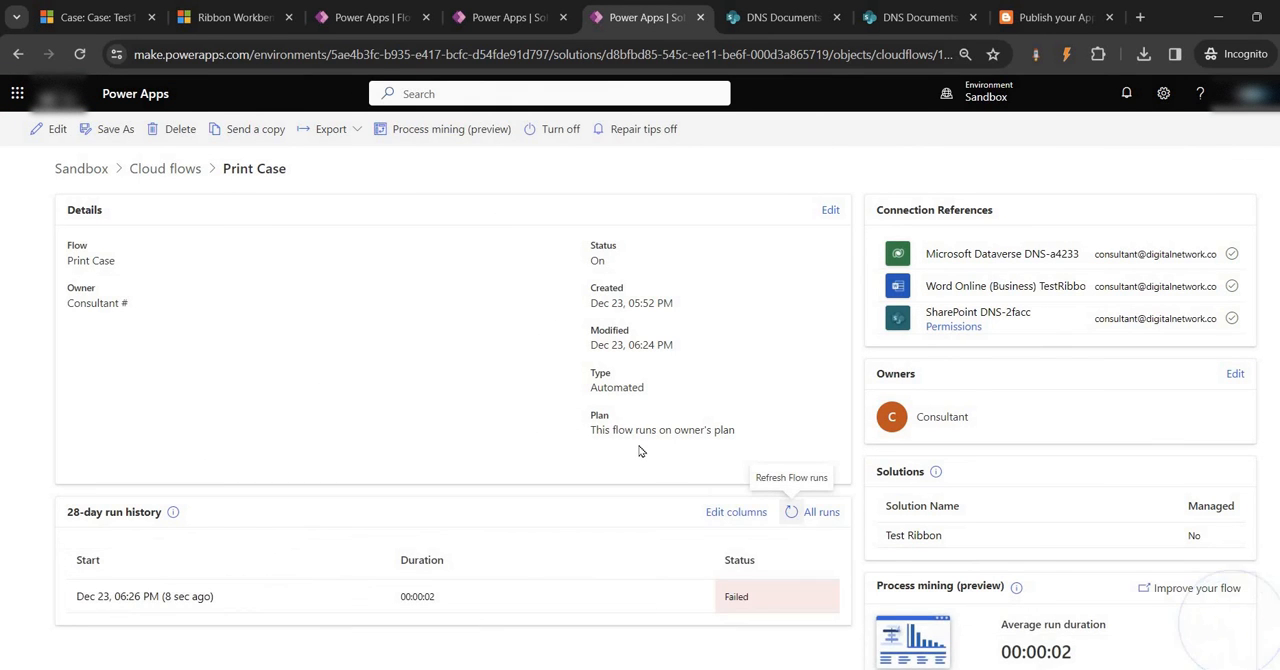
# Review the fileDownloadTest.js script in Notepad++, from callHTTPFlow through downloadFile, and return to the flow's details page
pyautogui.click(808, 667)
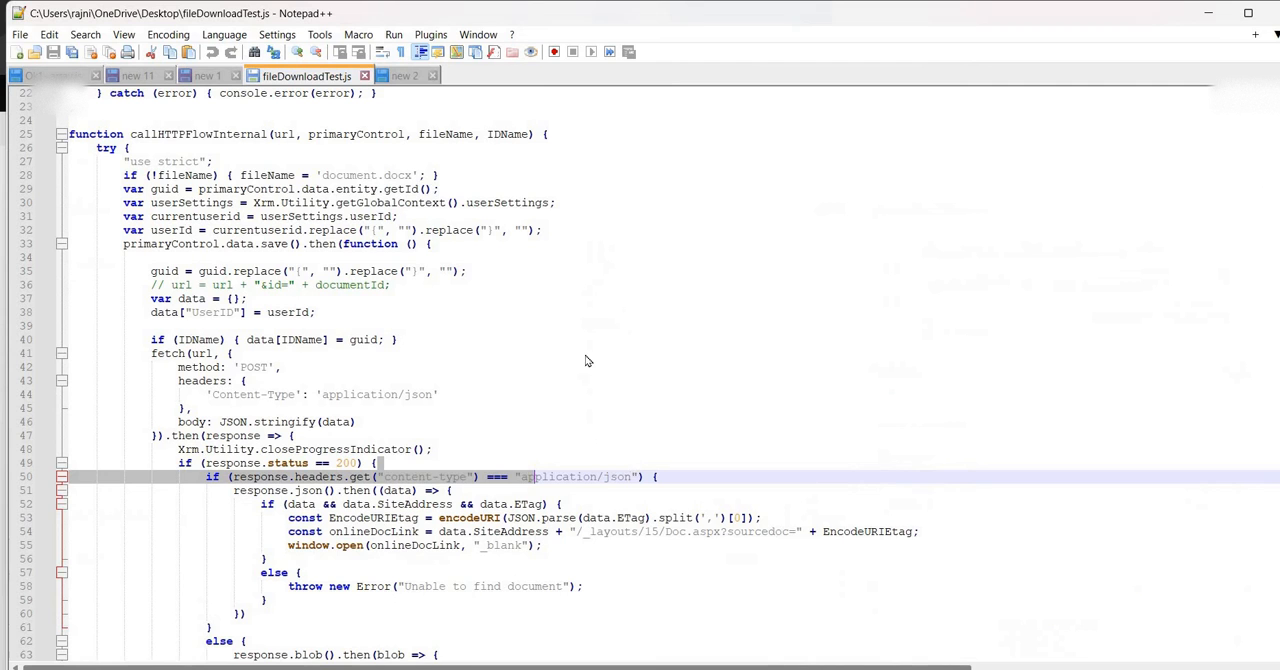
pyautogui.click(603, 364)
pyautogui.scroll(7, 603, 364)
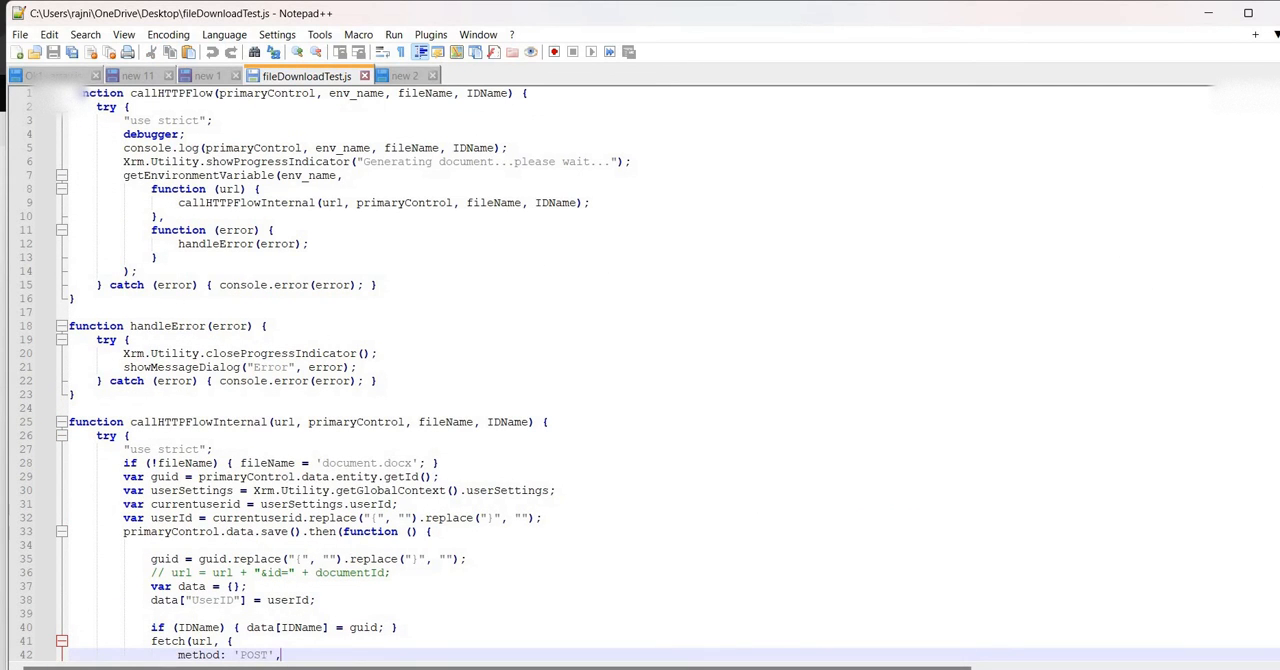
pyautogui.moveTo(70, 93); pyautogui.dragTo(420, 662)
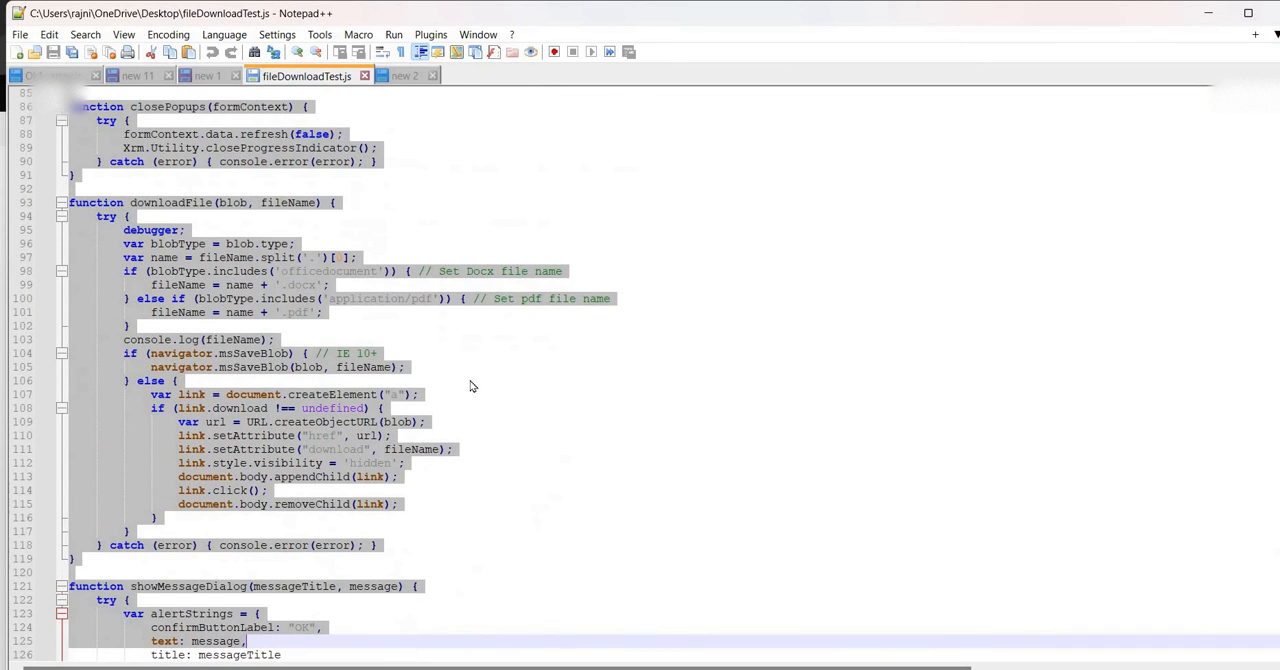
pyautogui.click(471, 384)
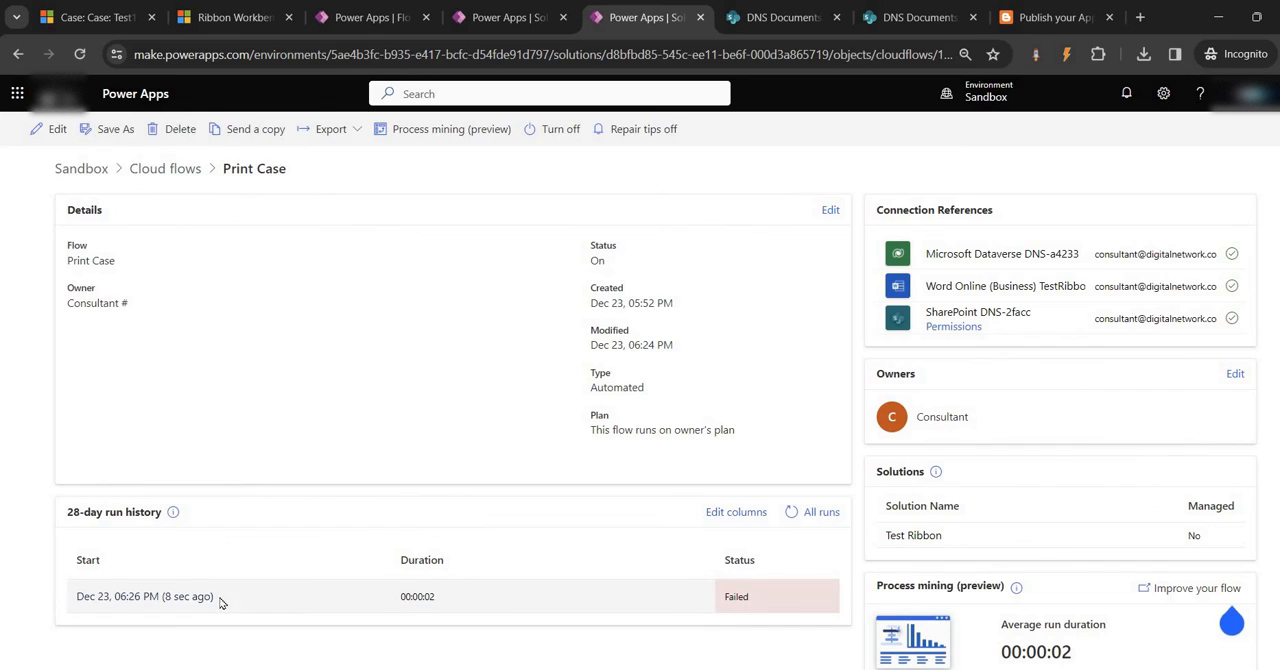
# Inspect the Get a Customer(Account) Info action in the latest Print Case run and expand the same action in the flow editor
pyautogui.click(200, 596)
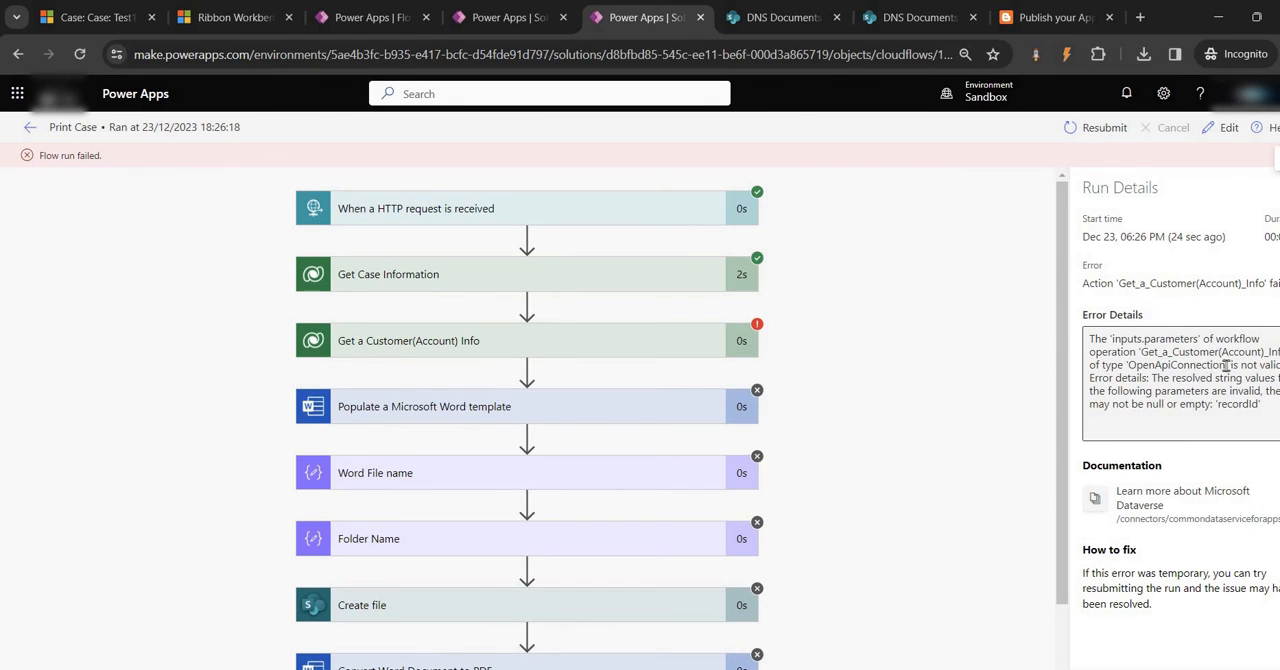
pyautogui.click(535, 346)
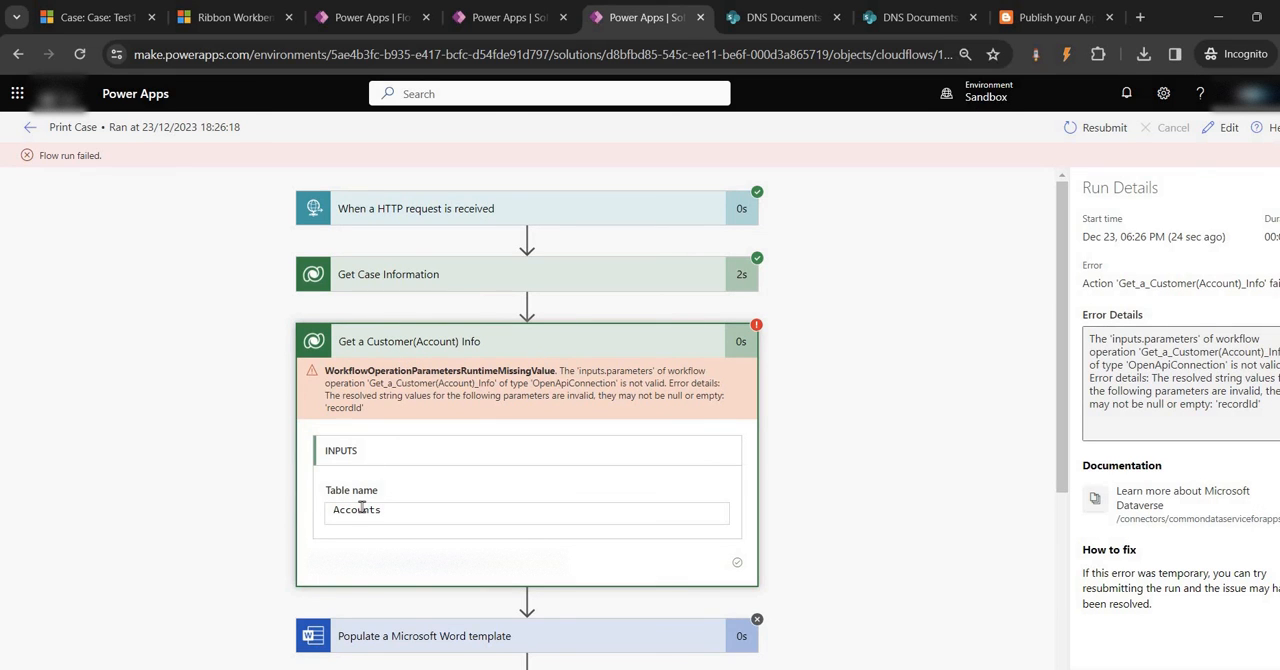
pyautogui.click(505, 17)
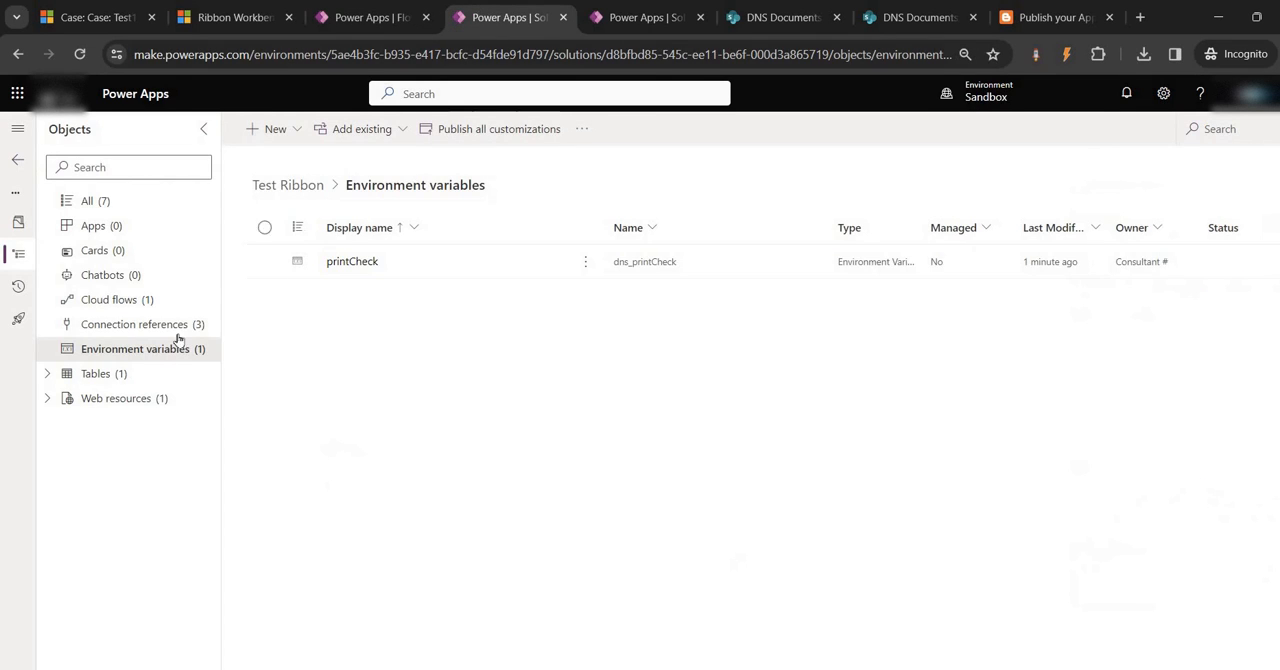
pyautogui.click(395, 17)
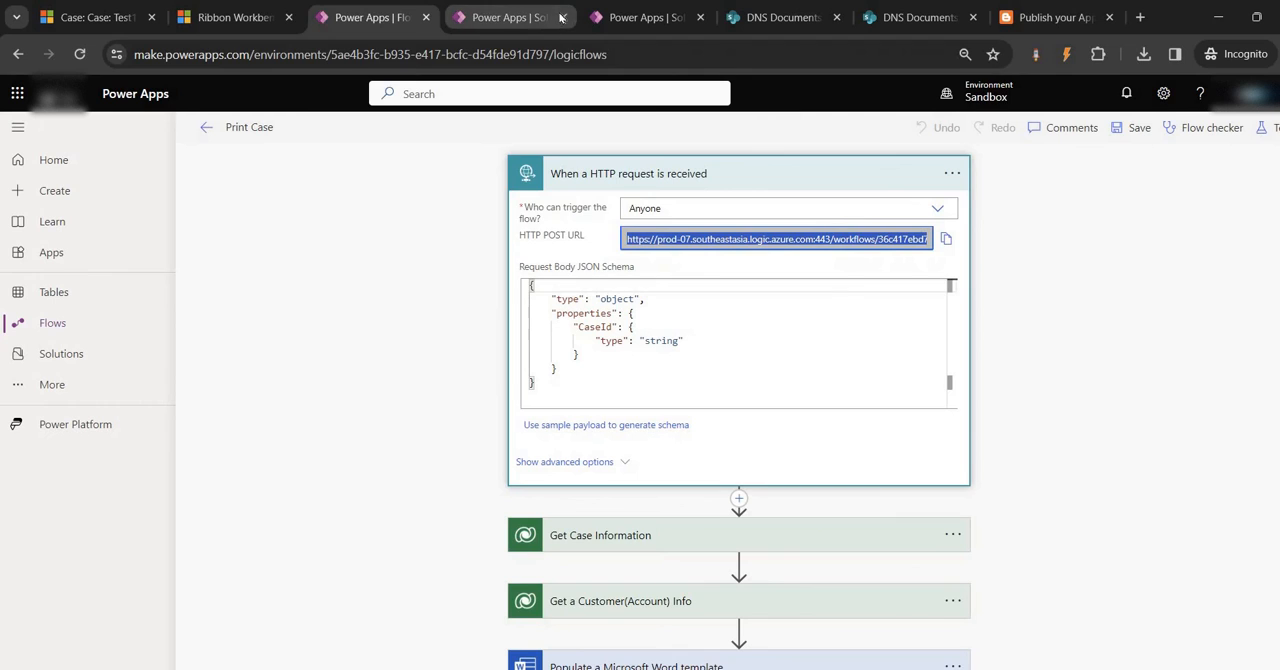
pyautogui.moveTo(378, 17); pyautogui.dragTo(515, 17)
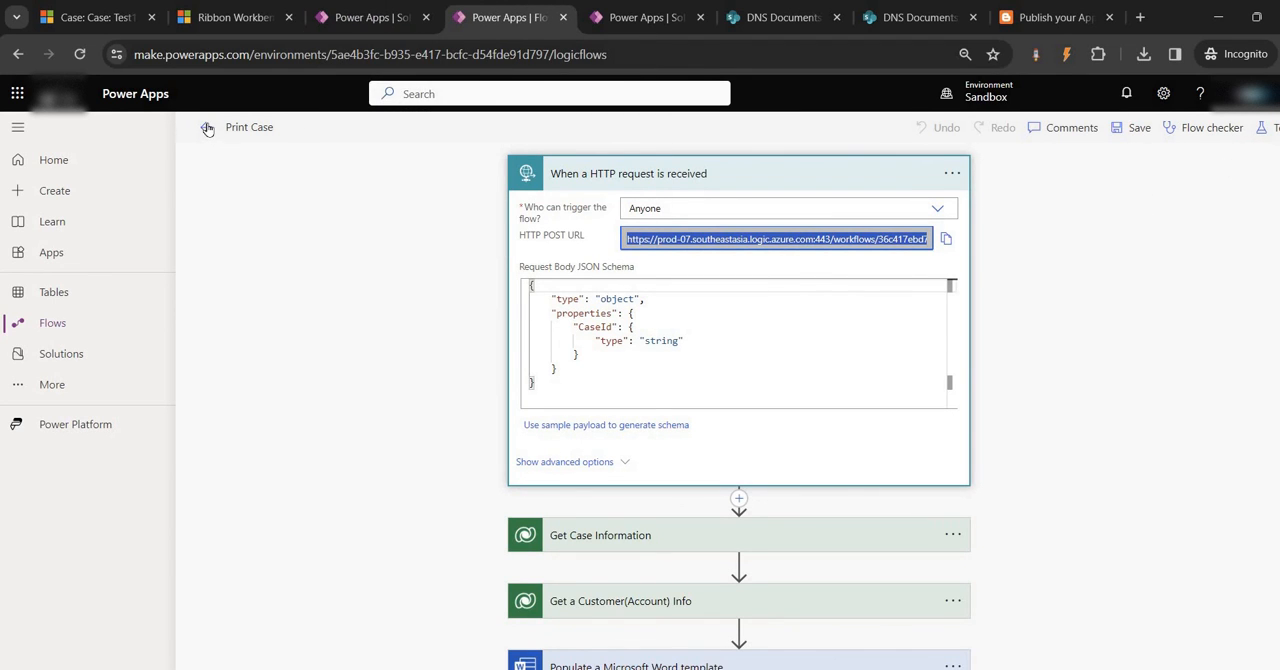
pyautogui.click(658, 187)
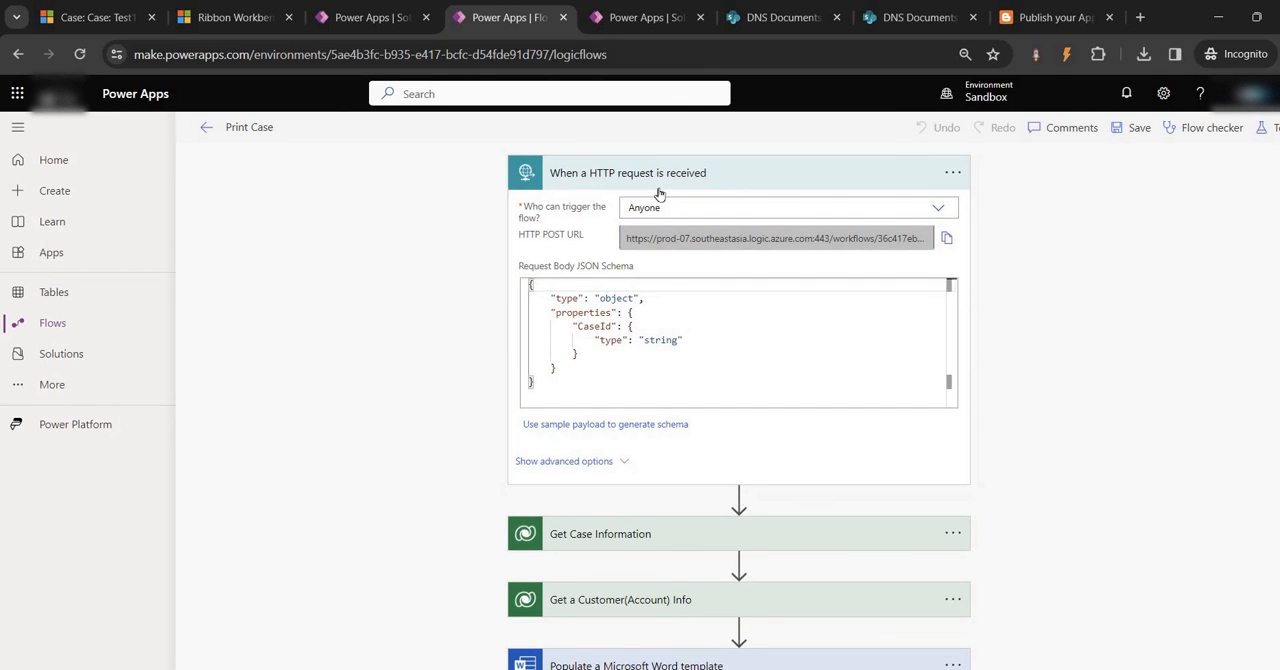
pyautogui.click(593, 316)
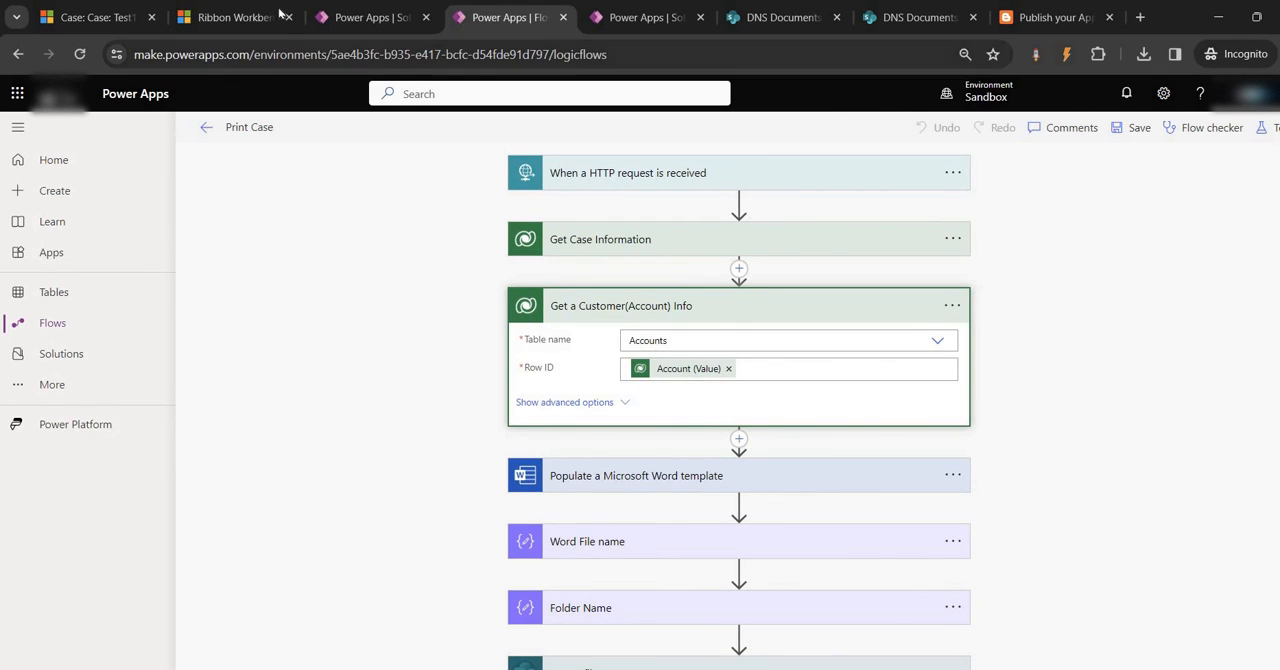
# Compare the Test1 case's Customer and Contact fields with the inputs of the Get a Customer(Account) Info action
pyautogui.click(92, 17)
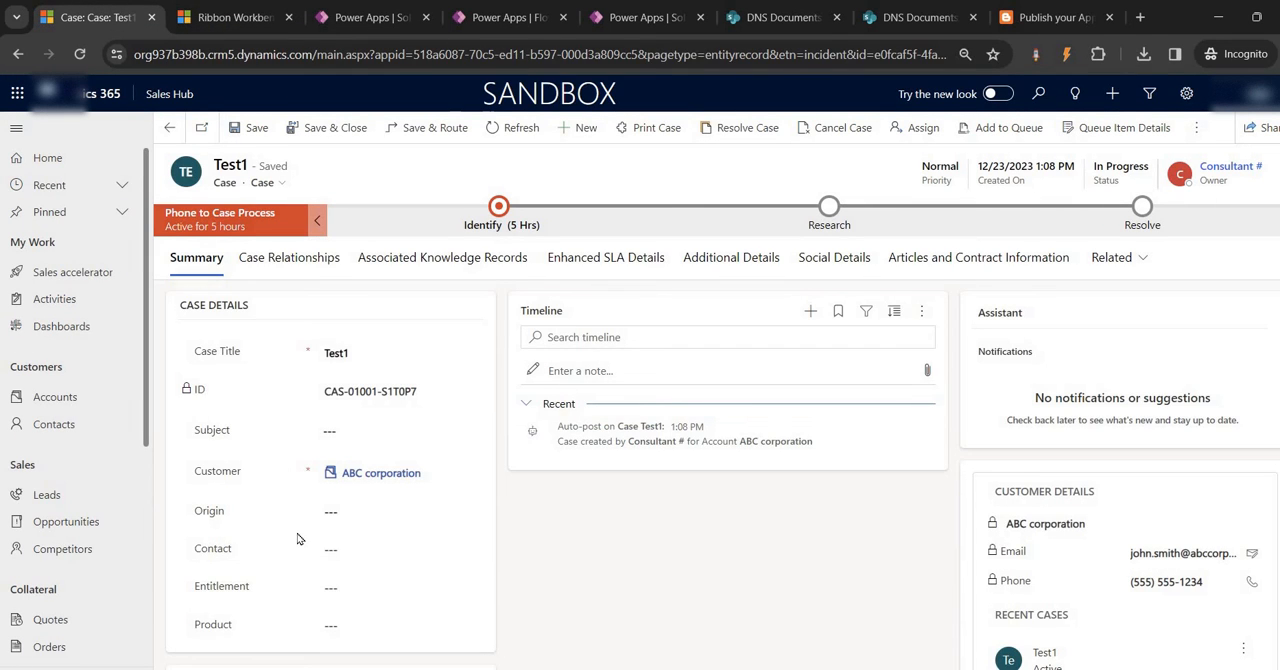
pyautogui.scroll(-3, 297, 536)
pyautogui.scroll(3, 229, 487)
pyautogui.click(505, 17)
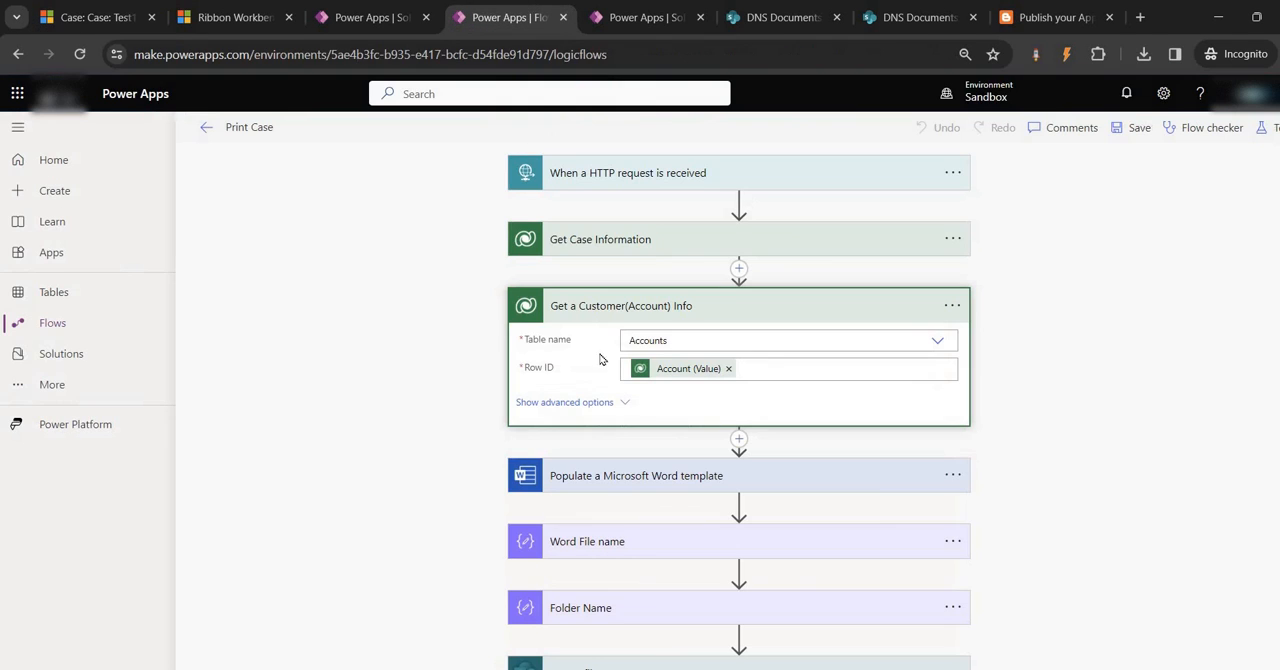
pyautogui.click(239, 19)
pyautogui.click(125, 12)
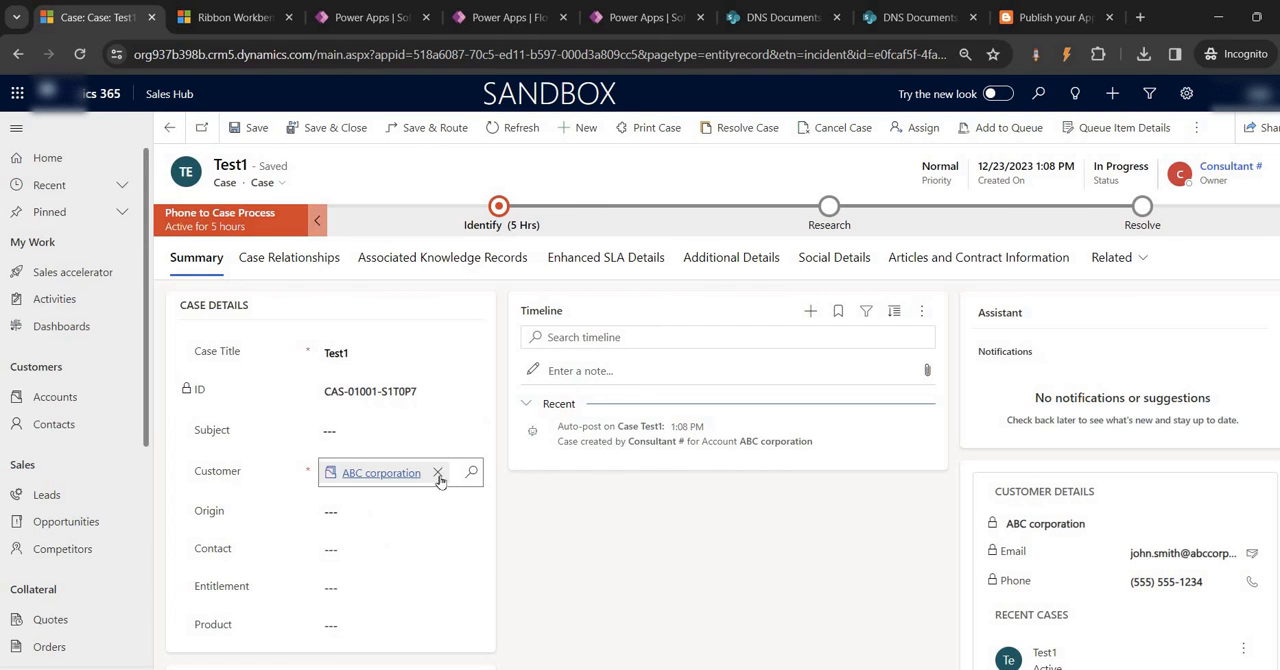
# Clear the Customer field on the Test1 case and check the records offered by its lookup
pyautogui.click(437, 472)
pyautogui.click(384, 469)
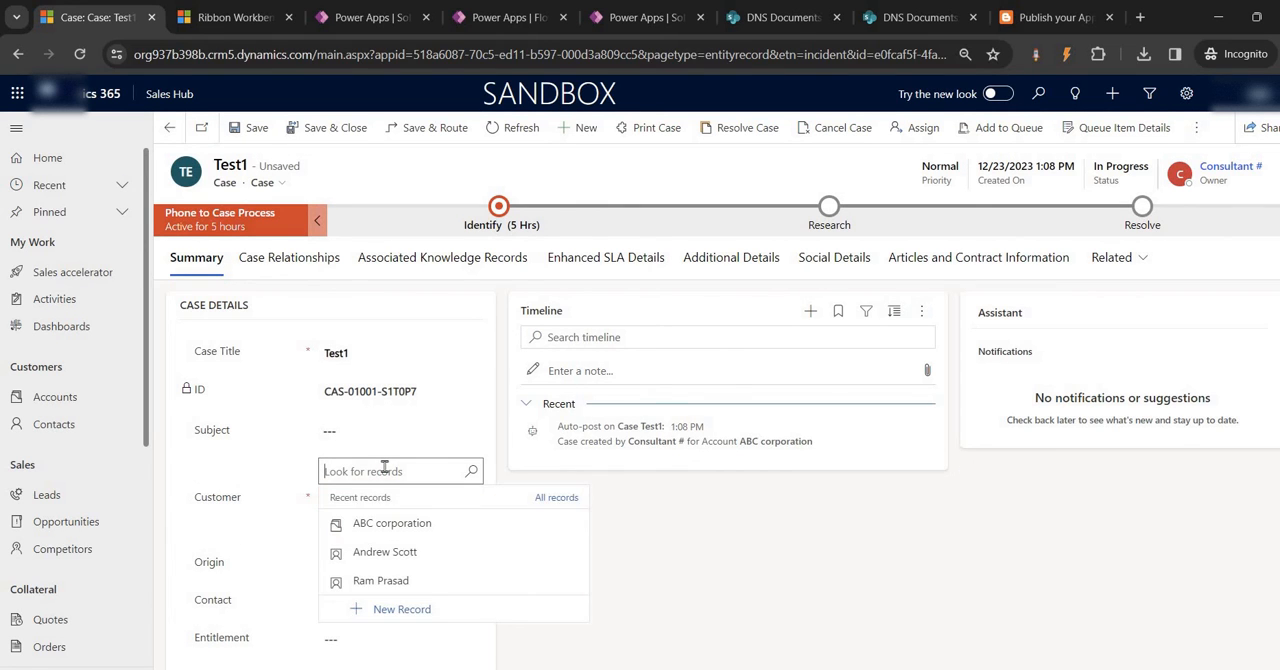
pyautogui.click(658, 575)
pyautogui.scroll(-1, 237, 544)
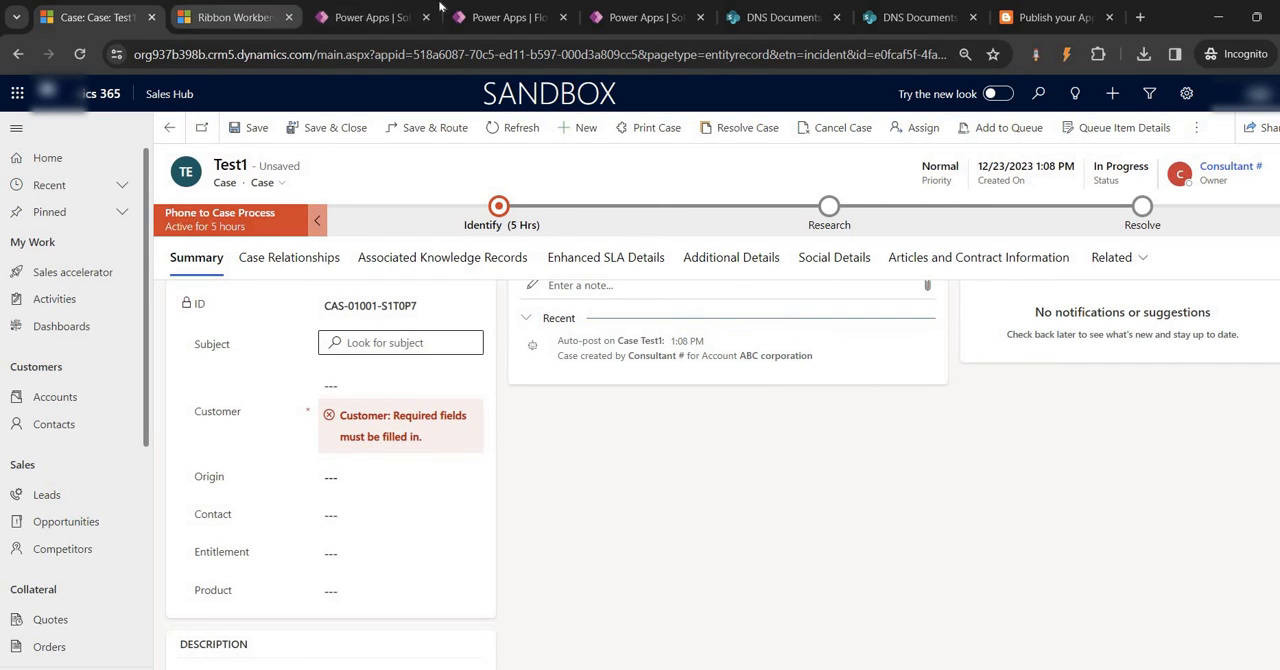
# Set the table name of the Get a Customer(Account) Info action to Contacts in the Print Case flow
pyautogui.click(491, 7)
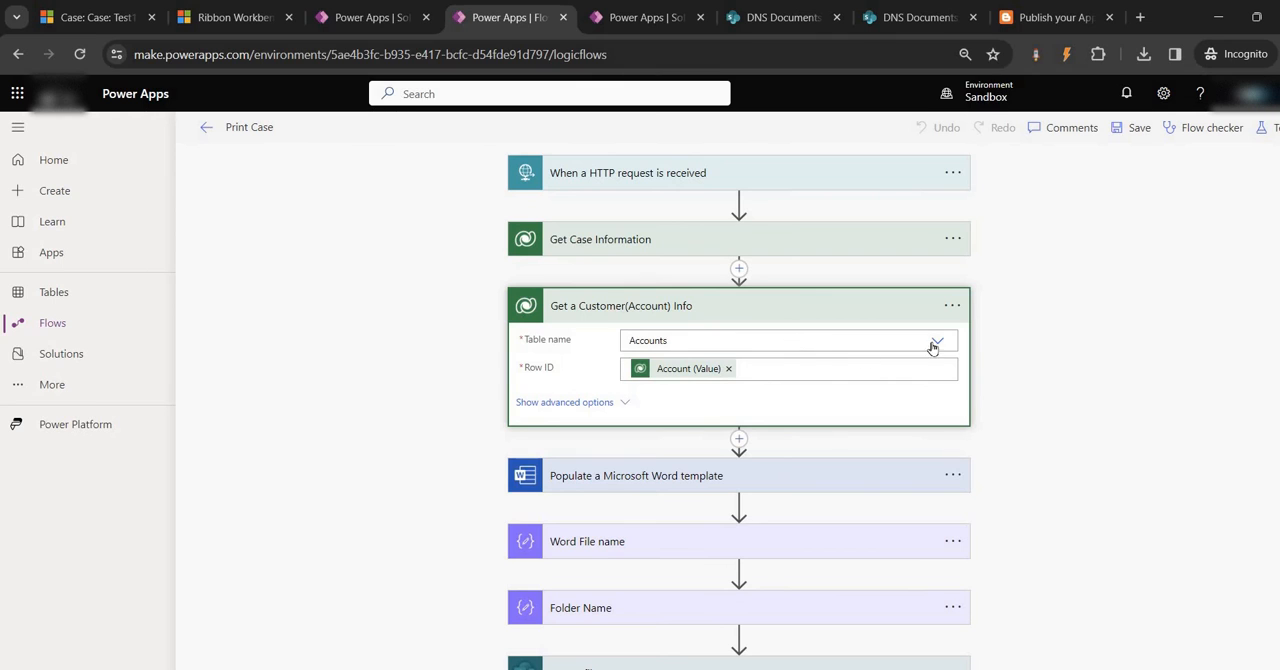
pyautogui.click(850, 343)
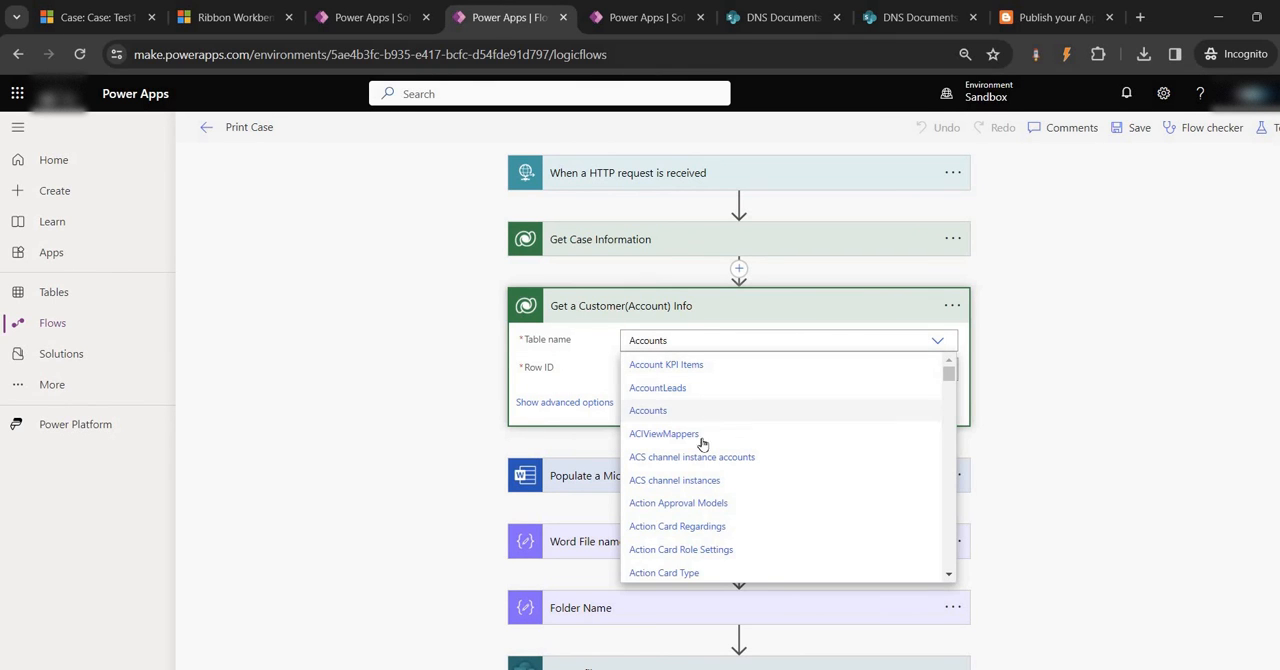
pyautogui.scroll(-10, 703, 491)
pyautogui.scroll(-5, 703, 491)
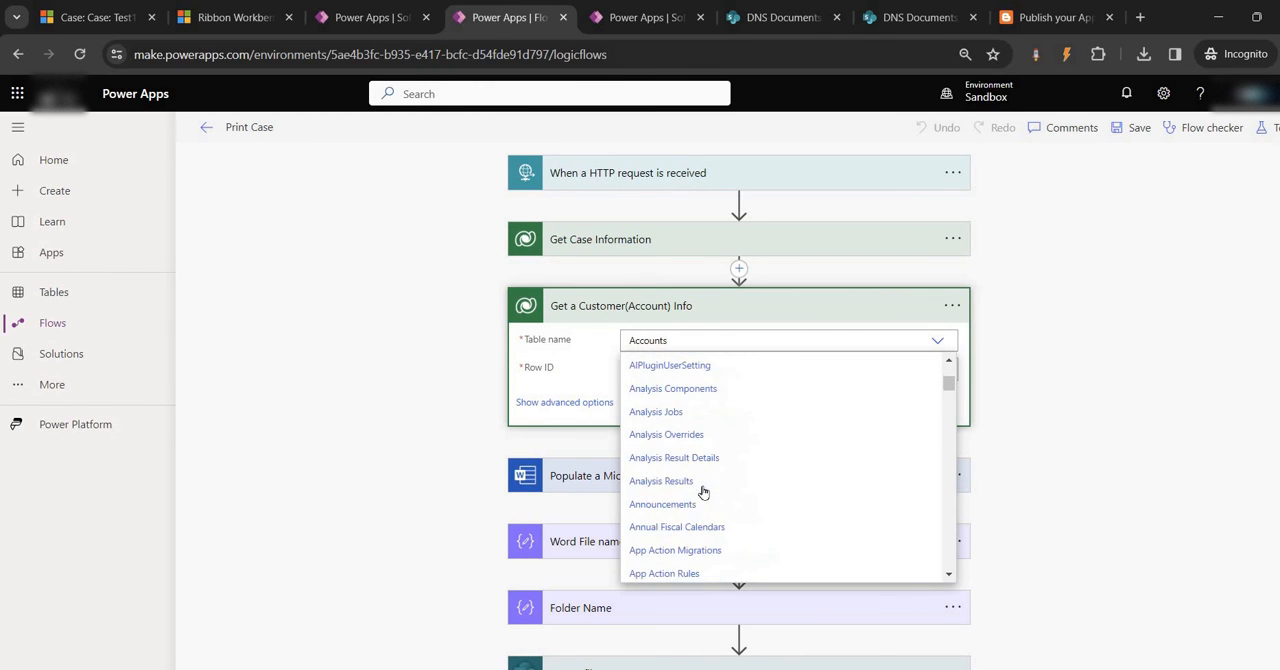
pyautogui.scroll(-15, 675, 433)
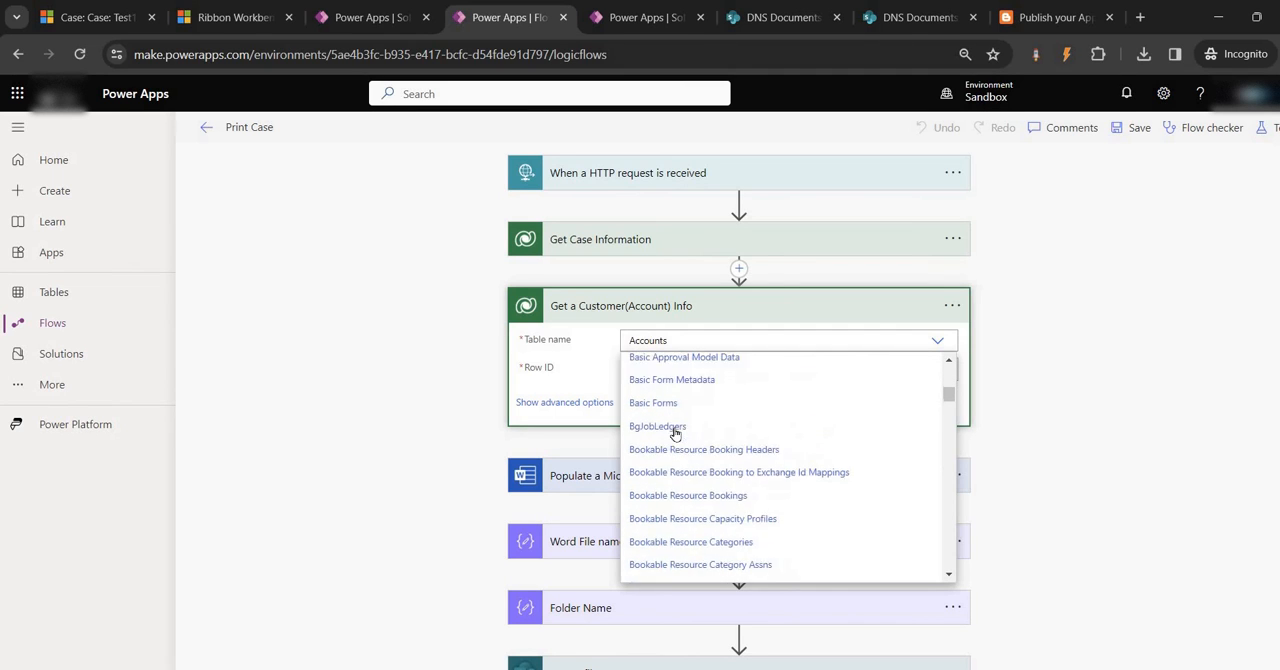
pyautogui.scroll(-5, 675, 433)
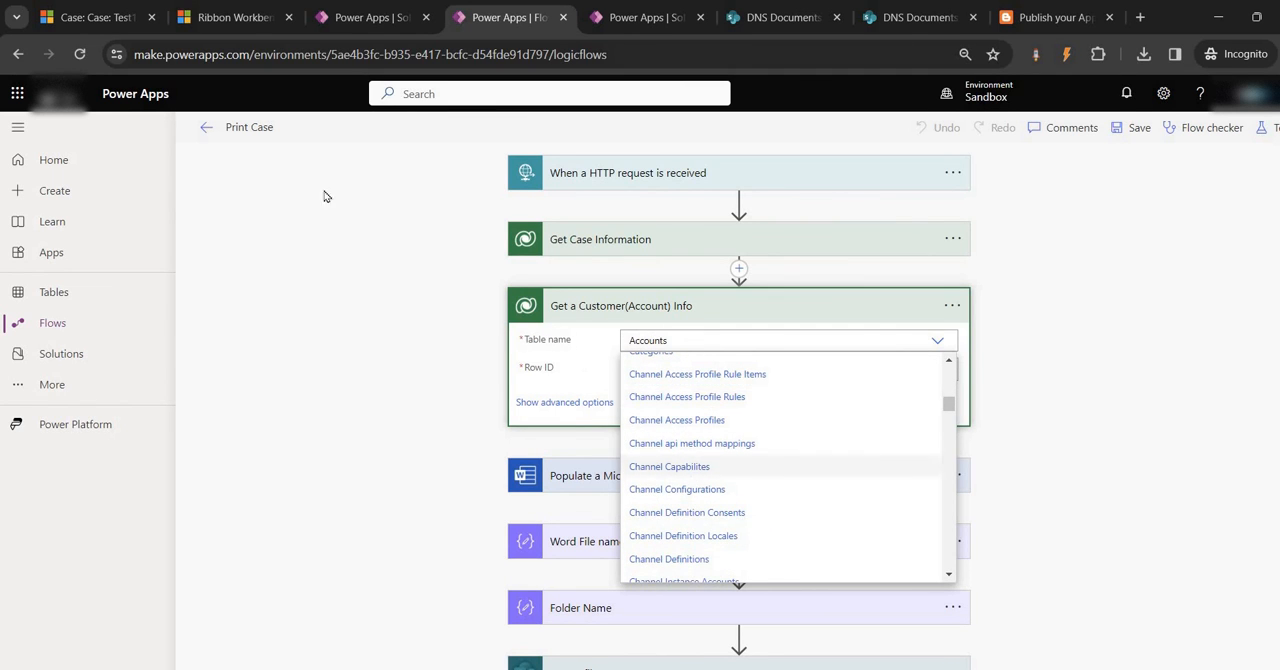
pyautogui.click(98, 18)
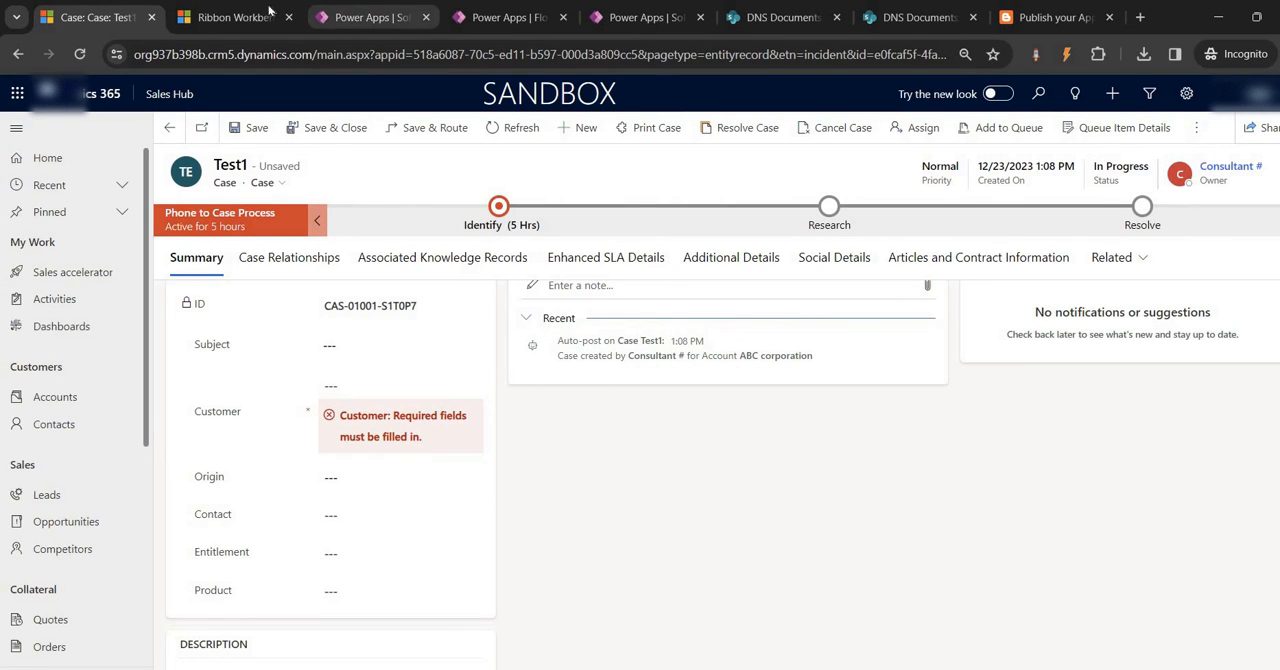
pyautogui.click(375, 17)
pyautogui.click(518, 8)
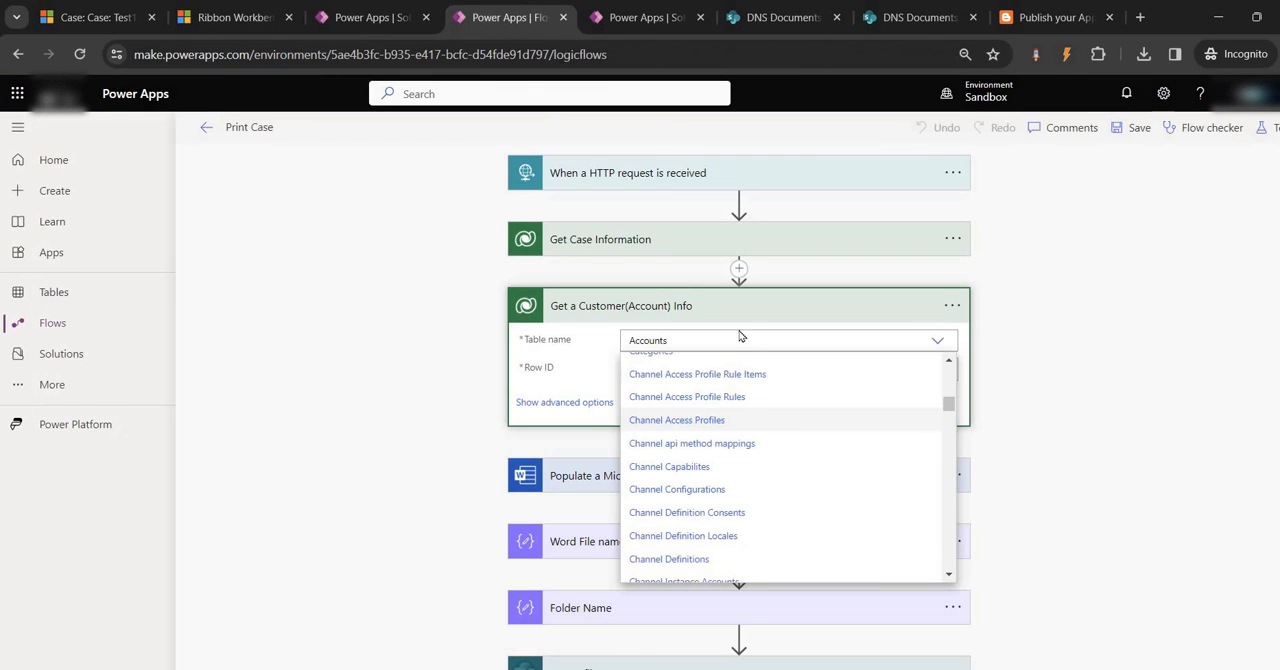
pyautogui.scroll(-2, 705, 495)
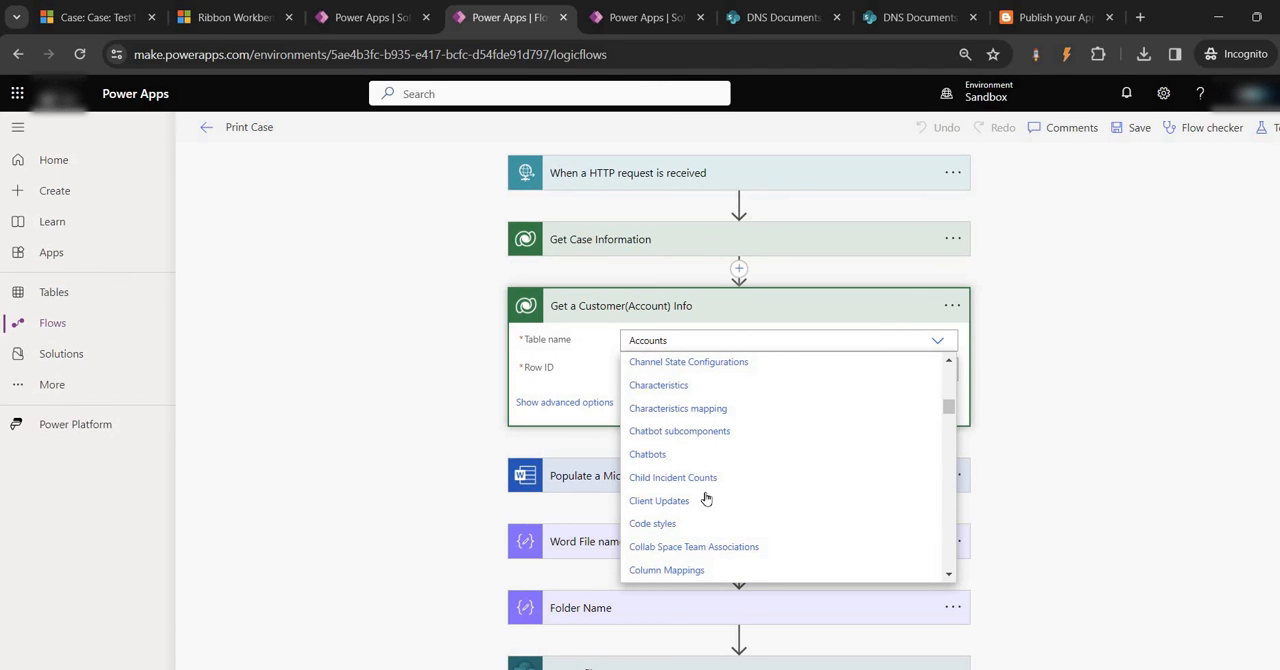
pyautogui.scroll(-8, 695, 505)
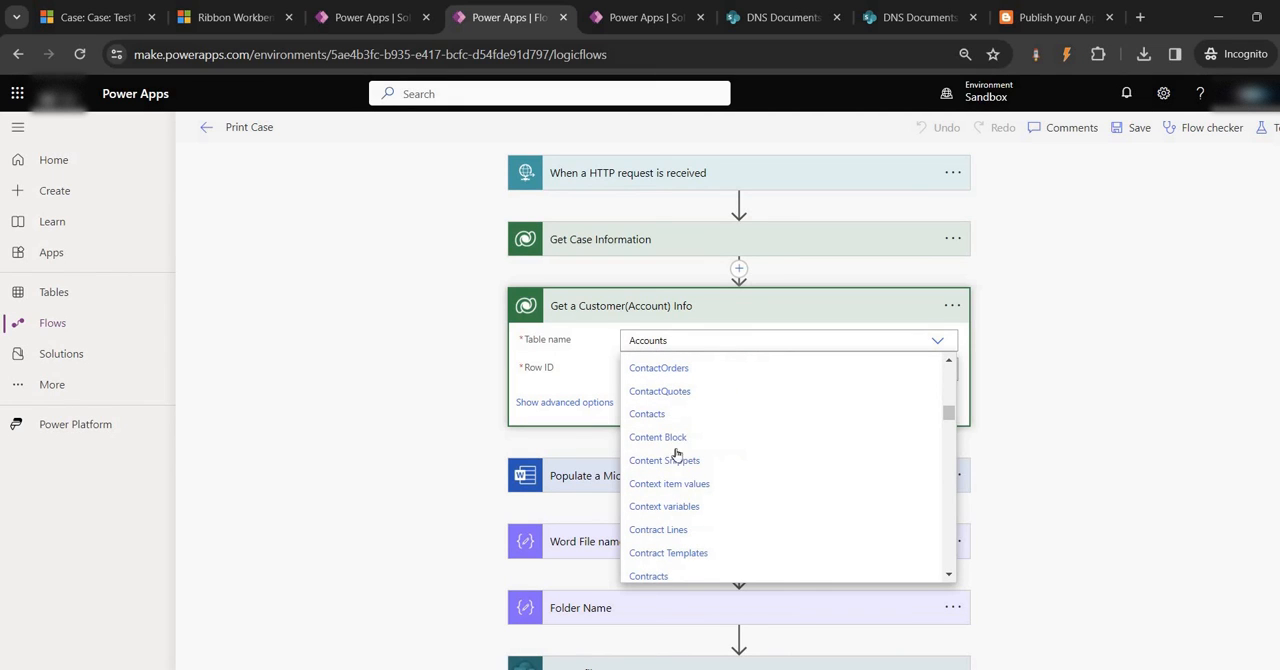
pyautogui.click(662, 414)
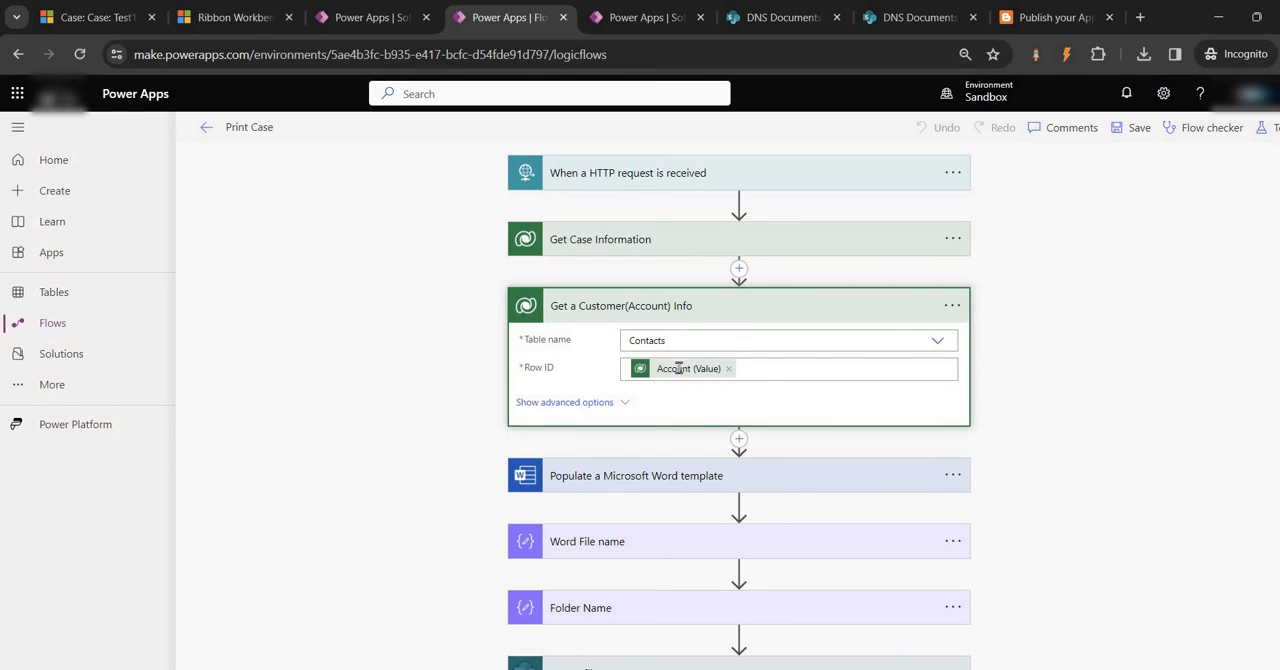
# Replace the action's Row ID with the case's Contact (Value) unique identifier from Get Case Information and save the flow
pyautogui.click(729, 368)
pyautogui.click(1077, 487)
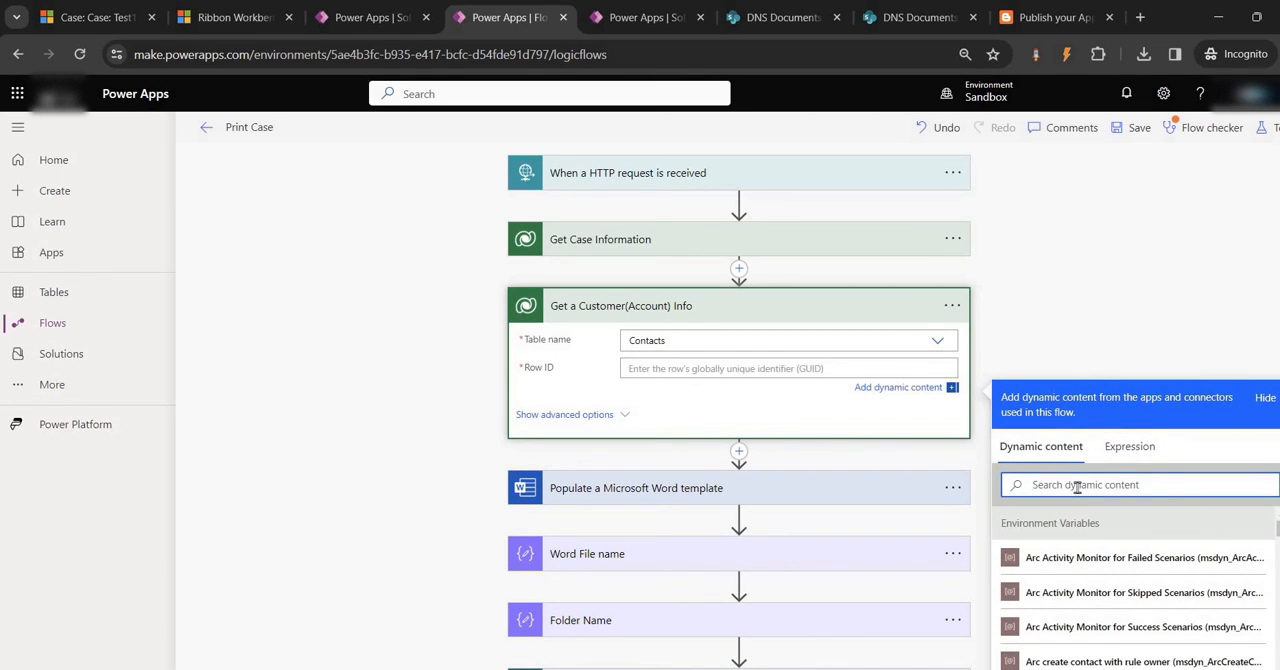
pyautogui.write('contact')
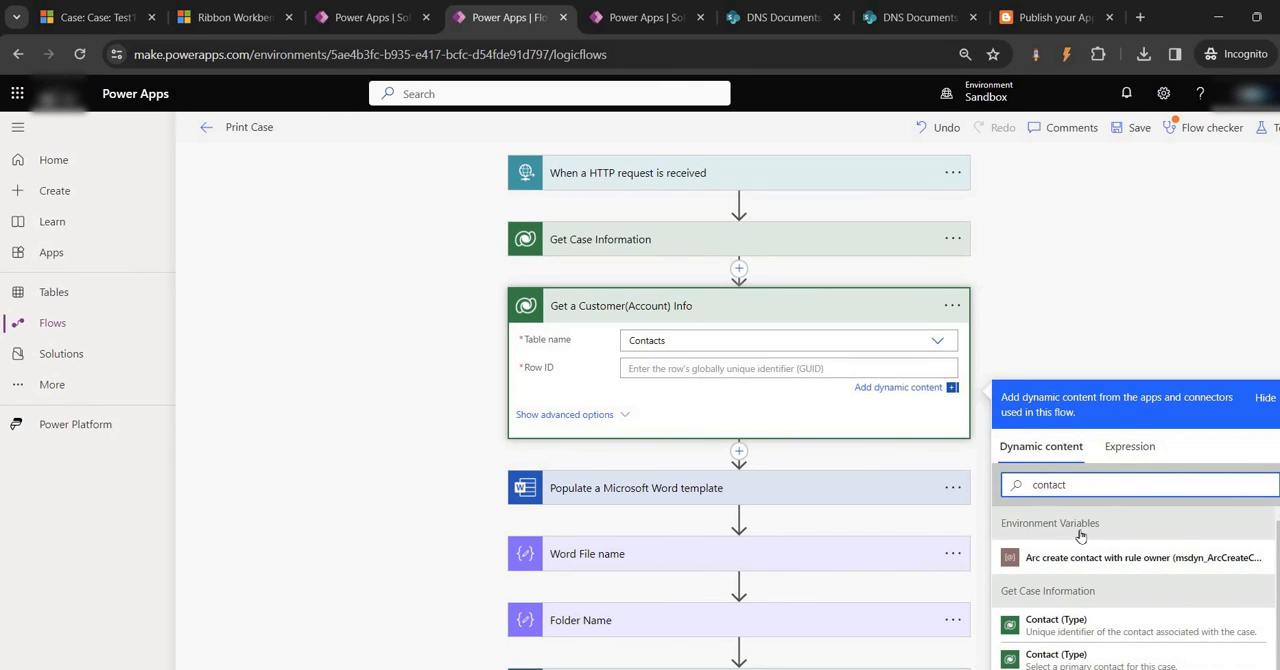
pyautogui.scroll(-1, 1080, 560)
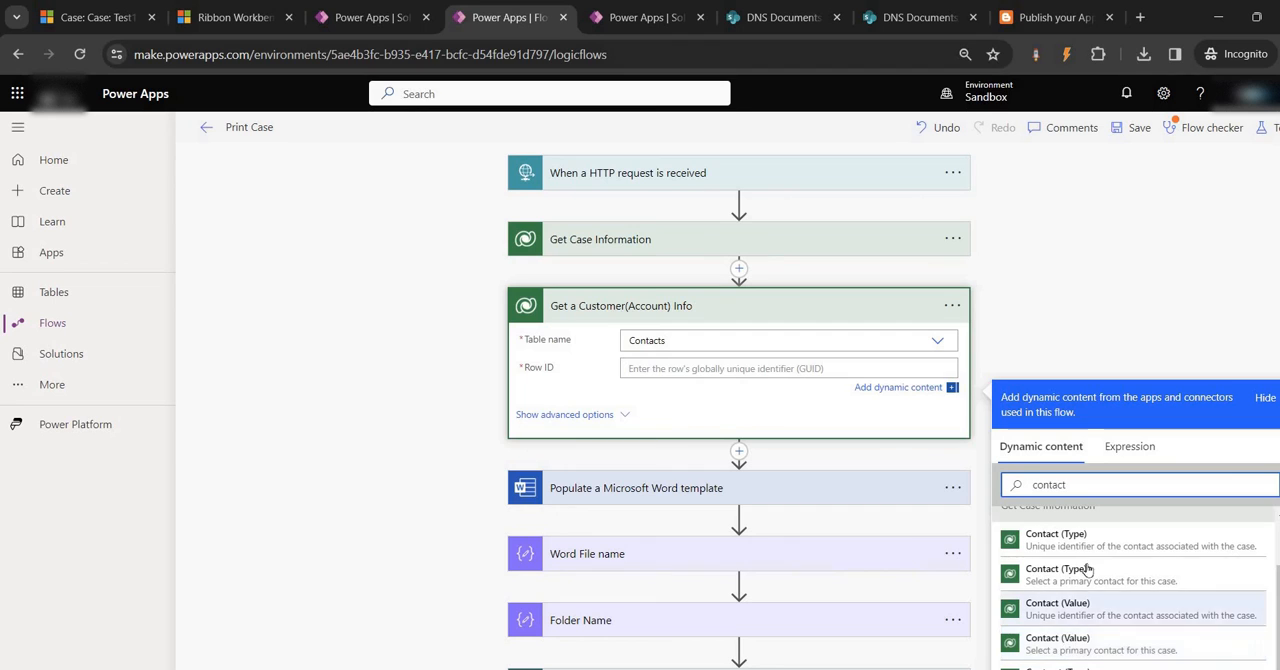
pyautogui.scroll(-1, 1110, 585)
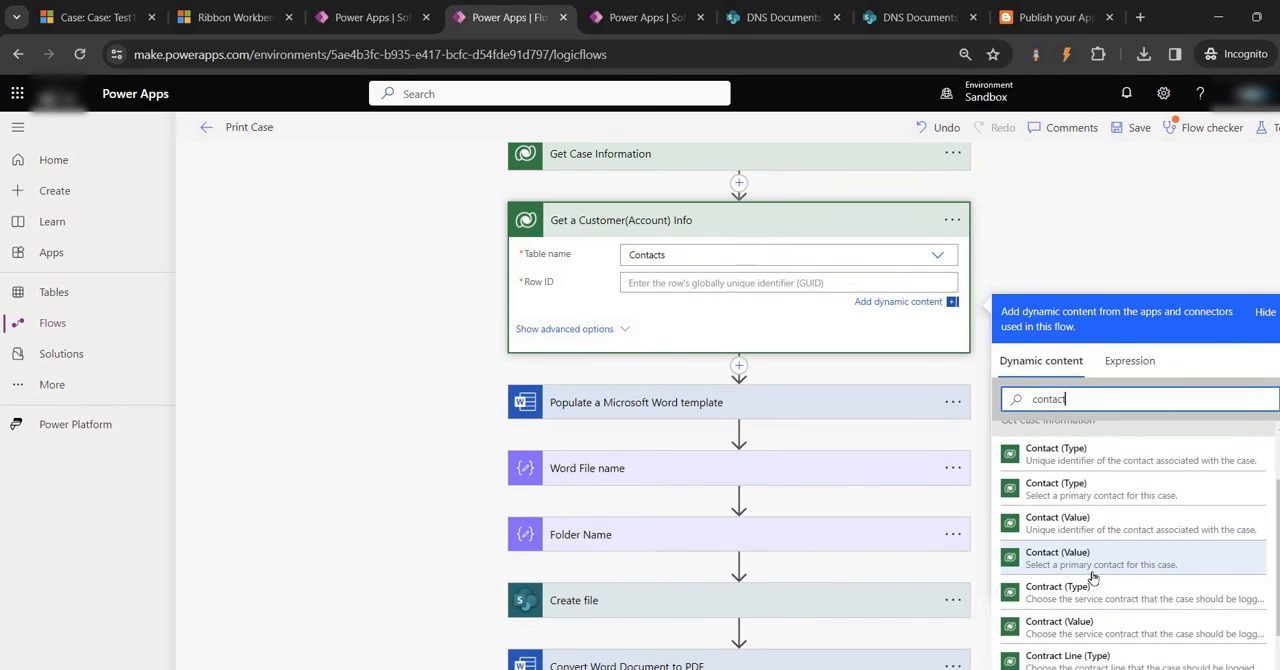
pyautogui.click(1050, 526)
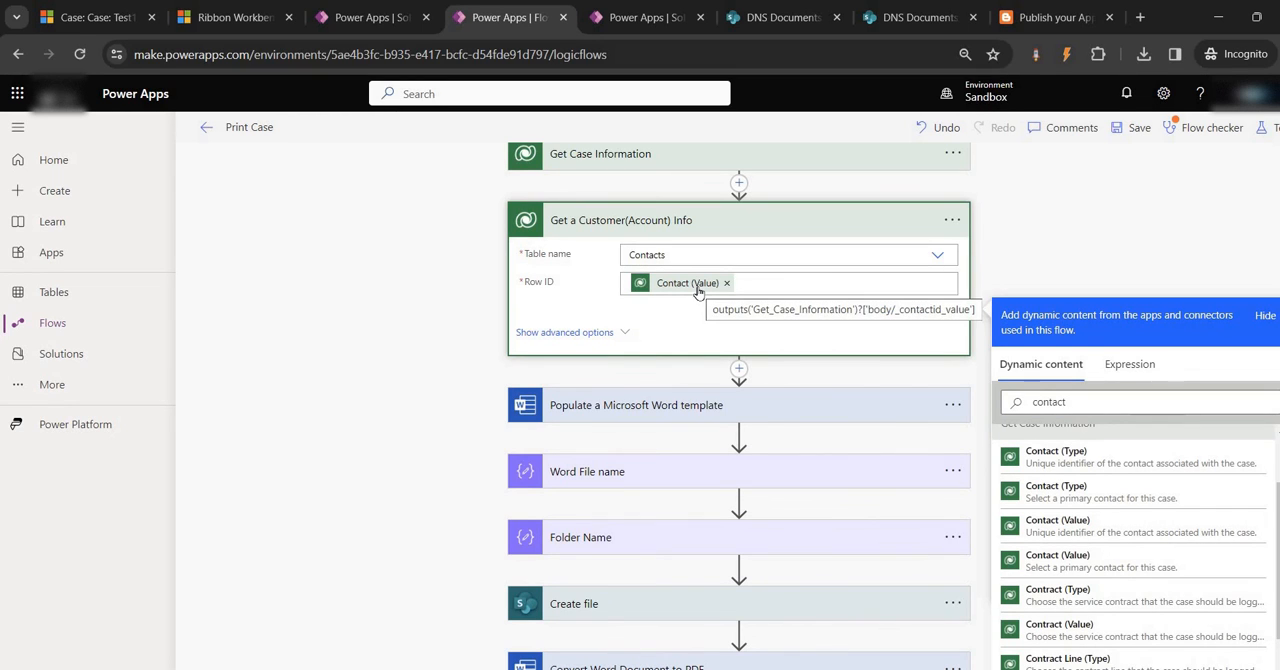
pyautogui.click(1134, 127)
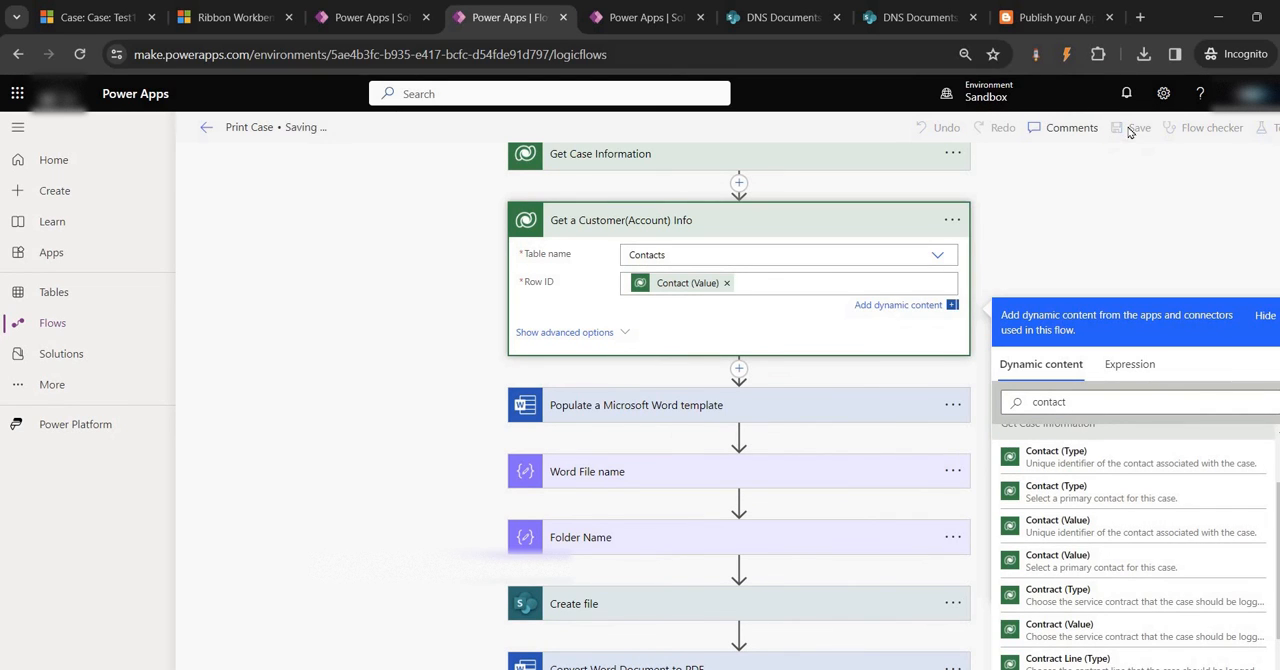
# Resubmit the failed Print Case run to test the Contacts lookup
pyautogui.click(645, 17)
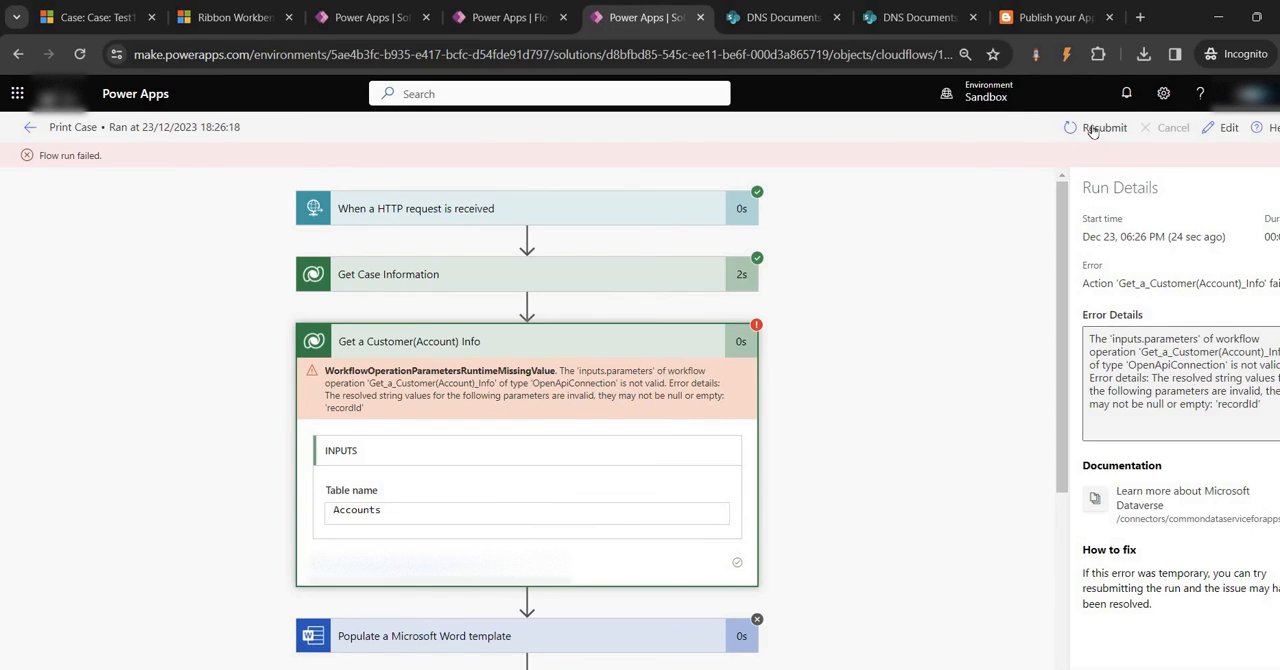
pyautogui.click(1096, 128)
pyautogui.click(728, 161)
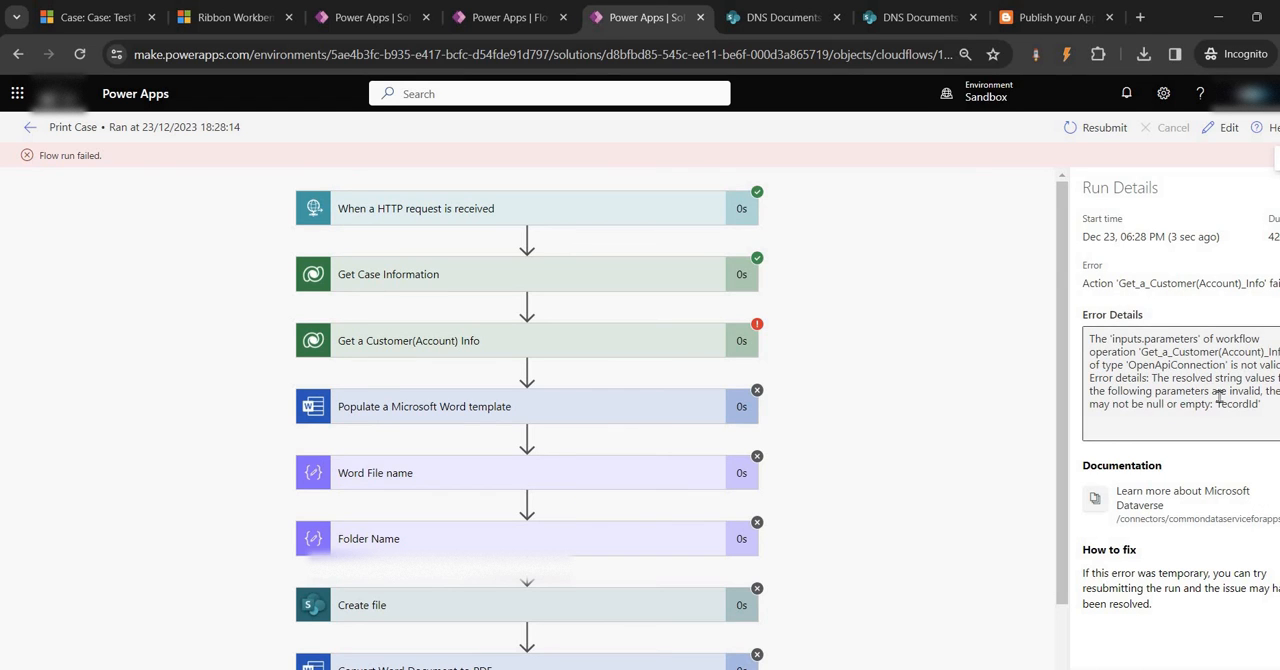
# Set the Test1 case's Customer to ABC corporation, choose a recent contact as its Contact, and save the case
pyautogui.click(105, 17)
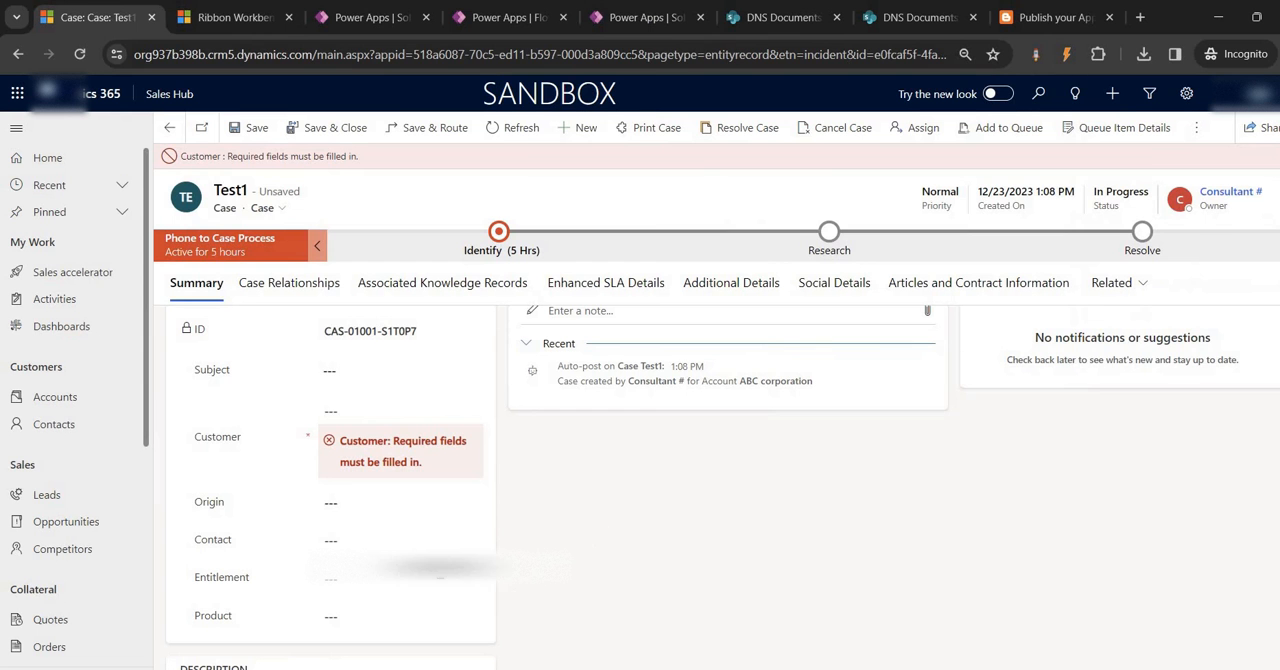
pyautogui.click(360, 541)
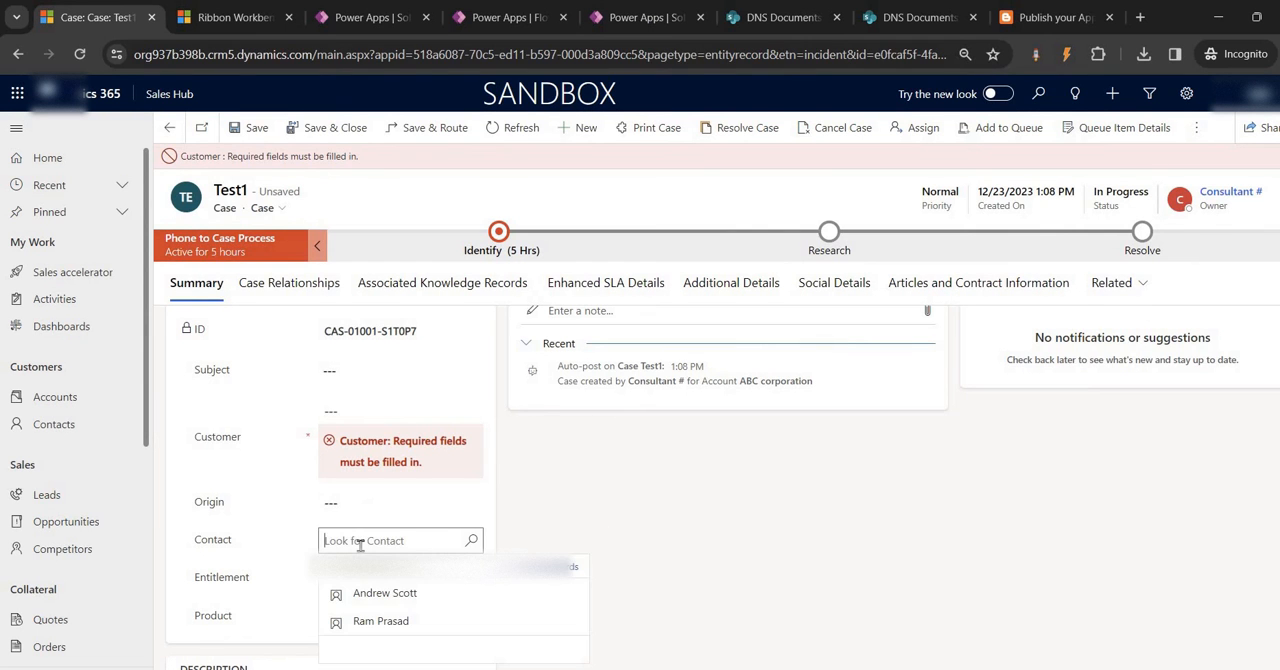
pyautogui.click(388, 598)
pyautogui.click(375, 425)
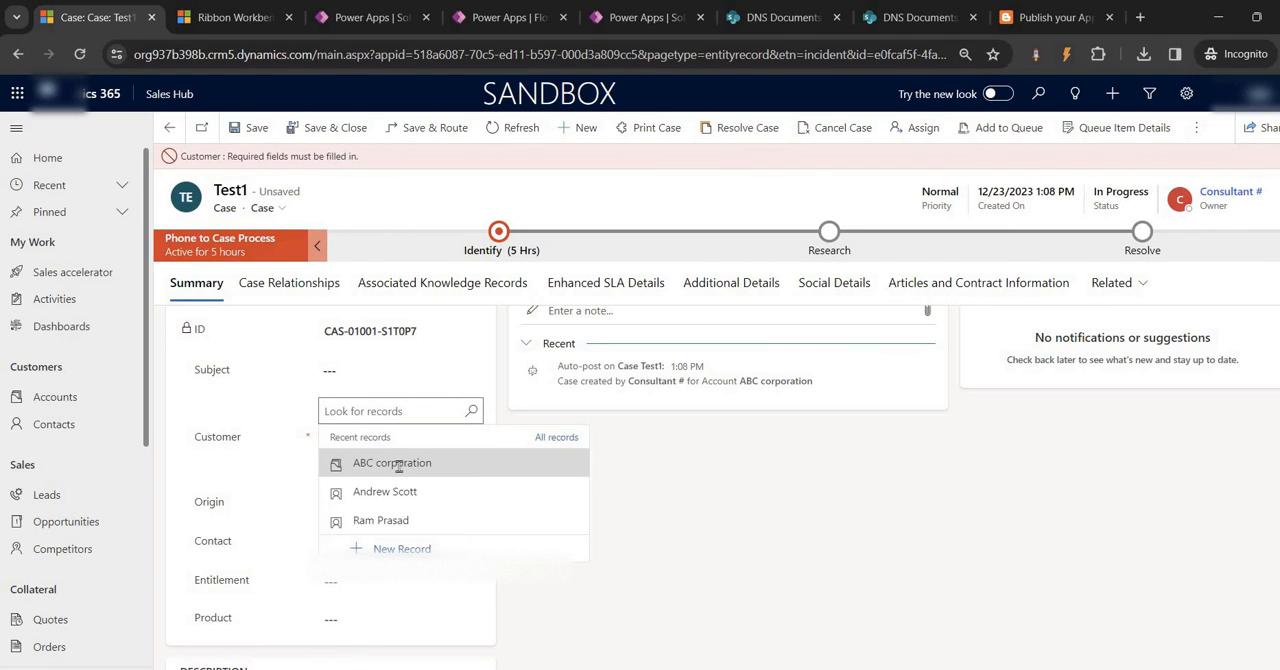
pyautogui.click(390, 463)
pyautogui.click(365, 463)
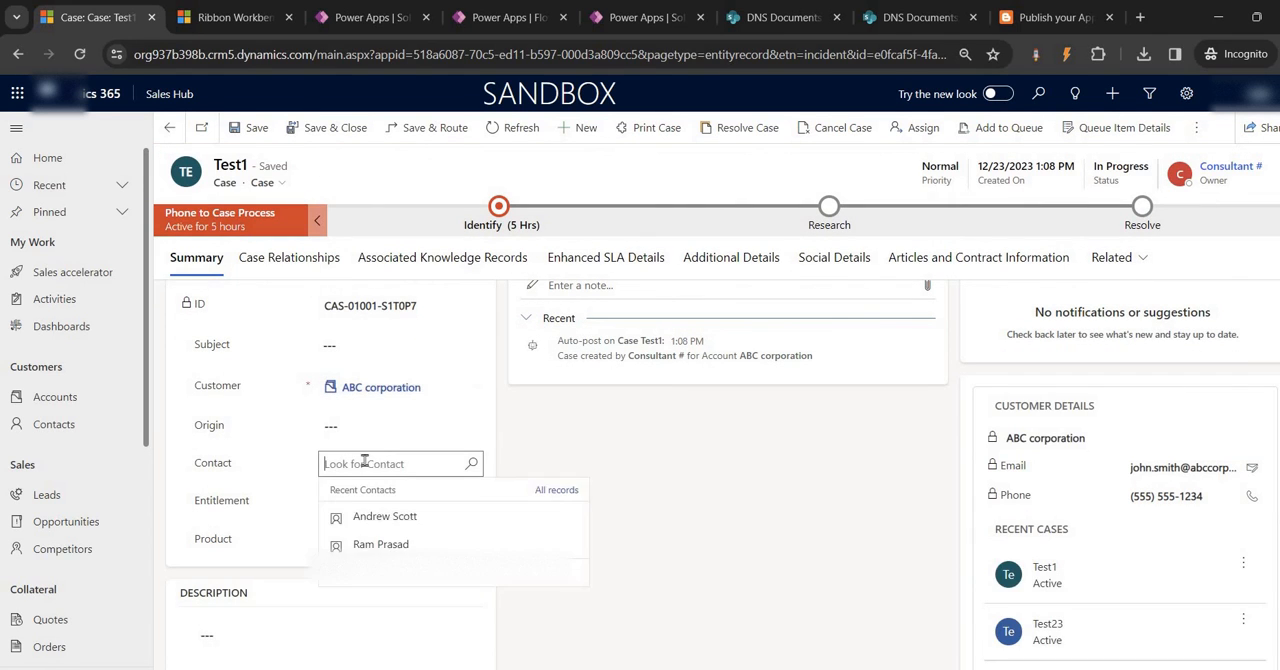
pyautogui.click(376, 517)
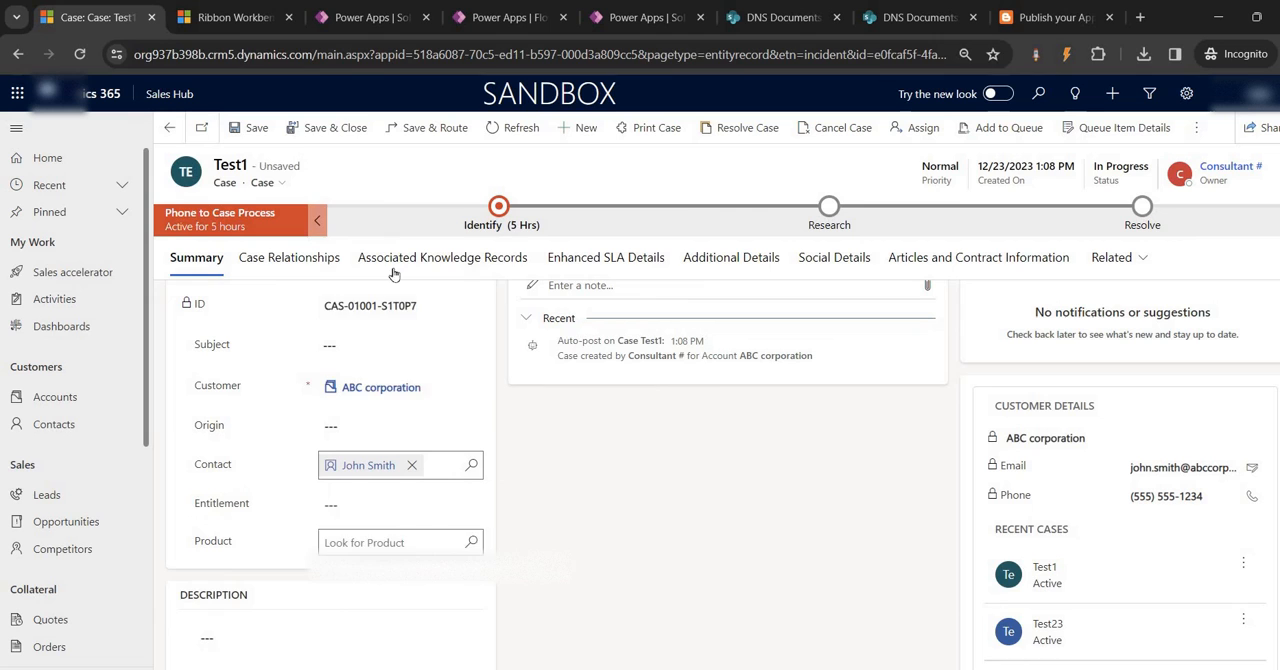
pyautogui.click(255, 130)
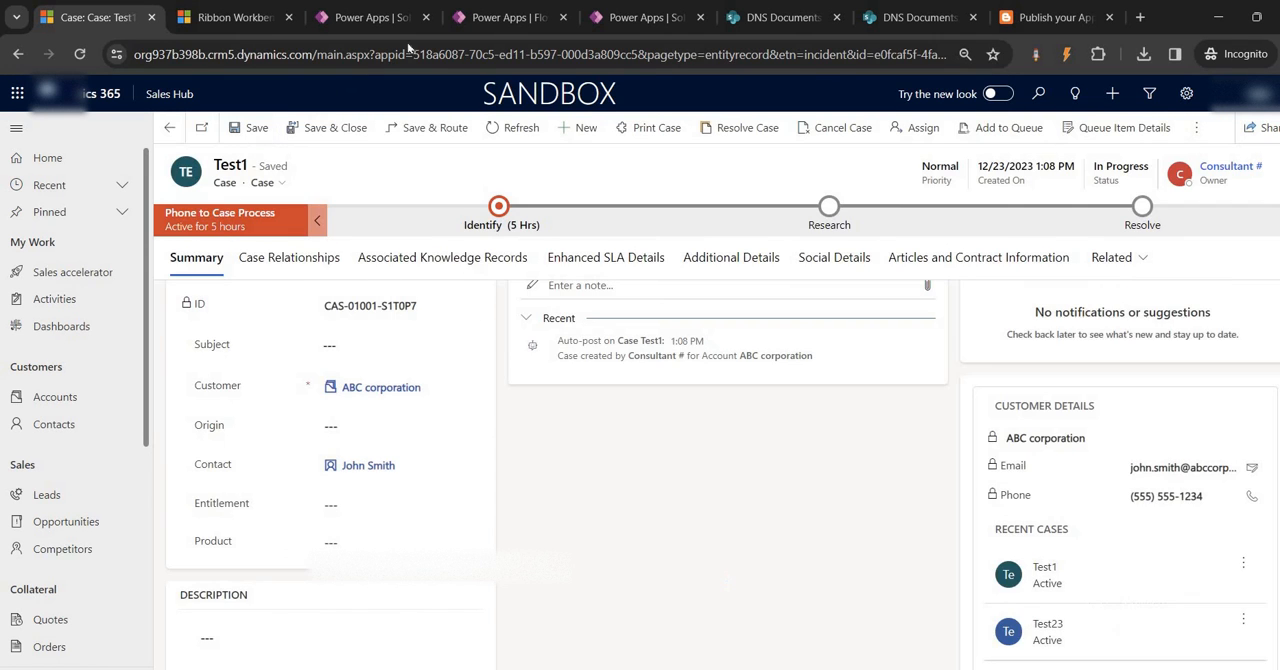
# Resubmit the Print Case run again and examine the error and inputs of its Get a Customer(Account) Info action
pyautogui.click(645, 17)
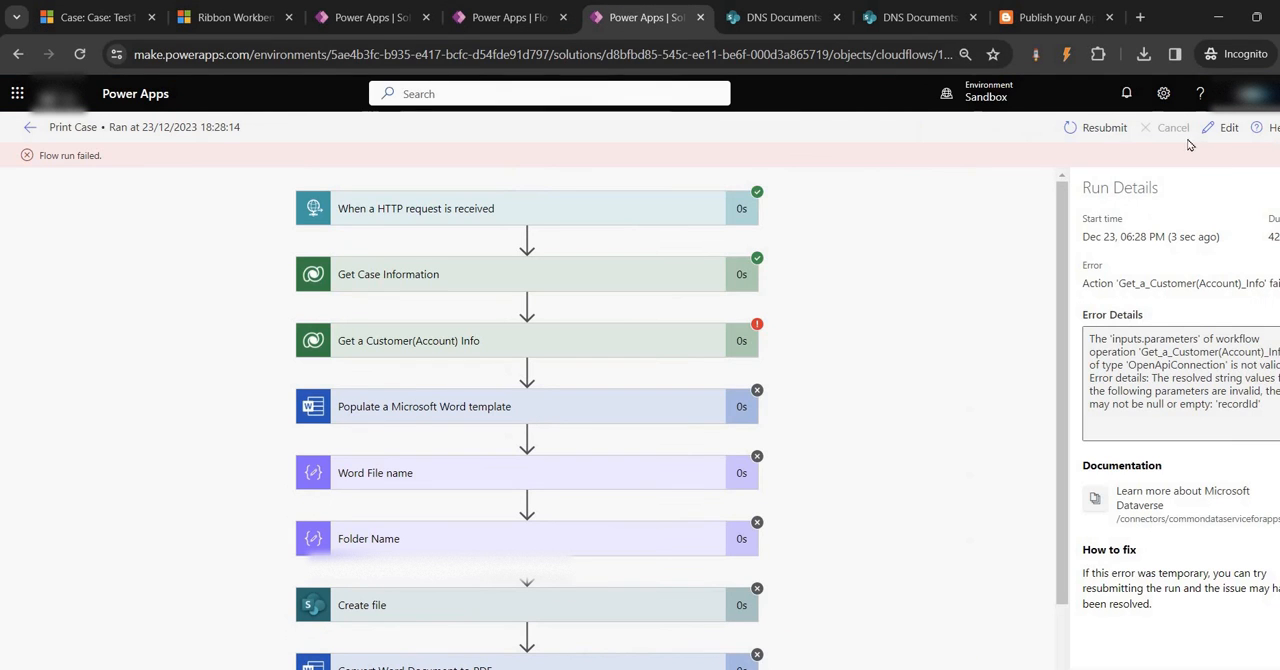
pyautogui.click(1095, 128)
pyautogui.click(733, 163)
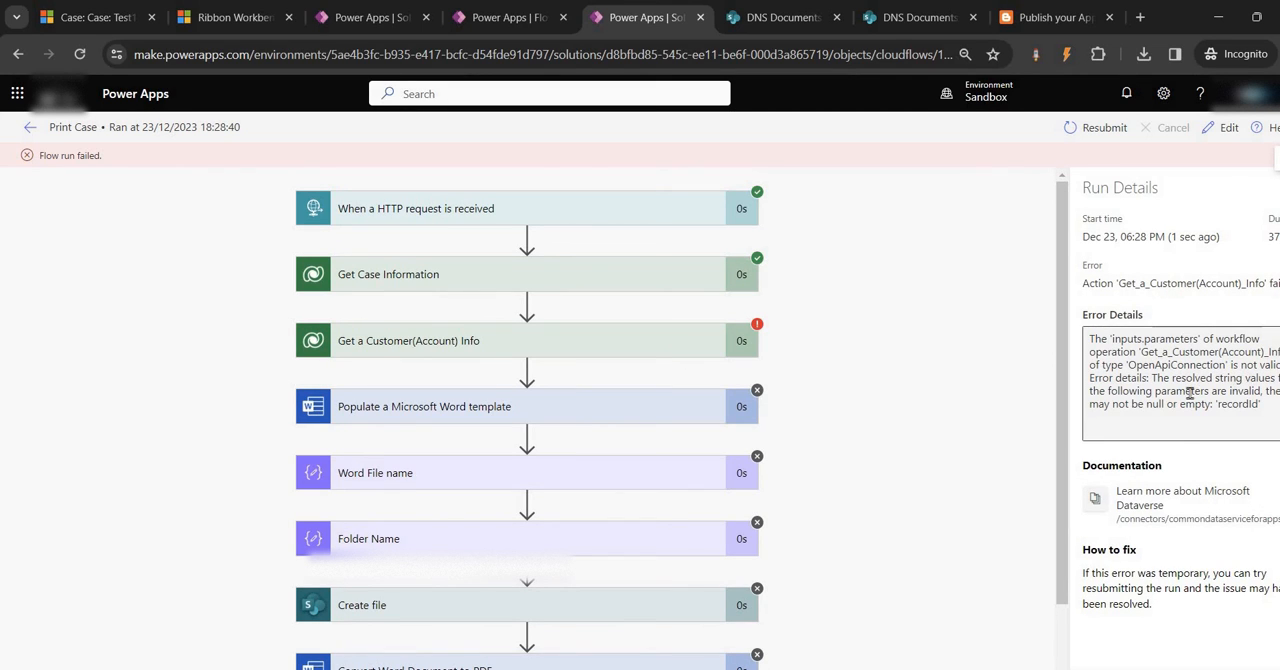
pyautogui.click(509, 340)
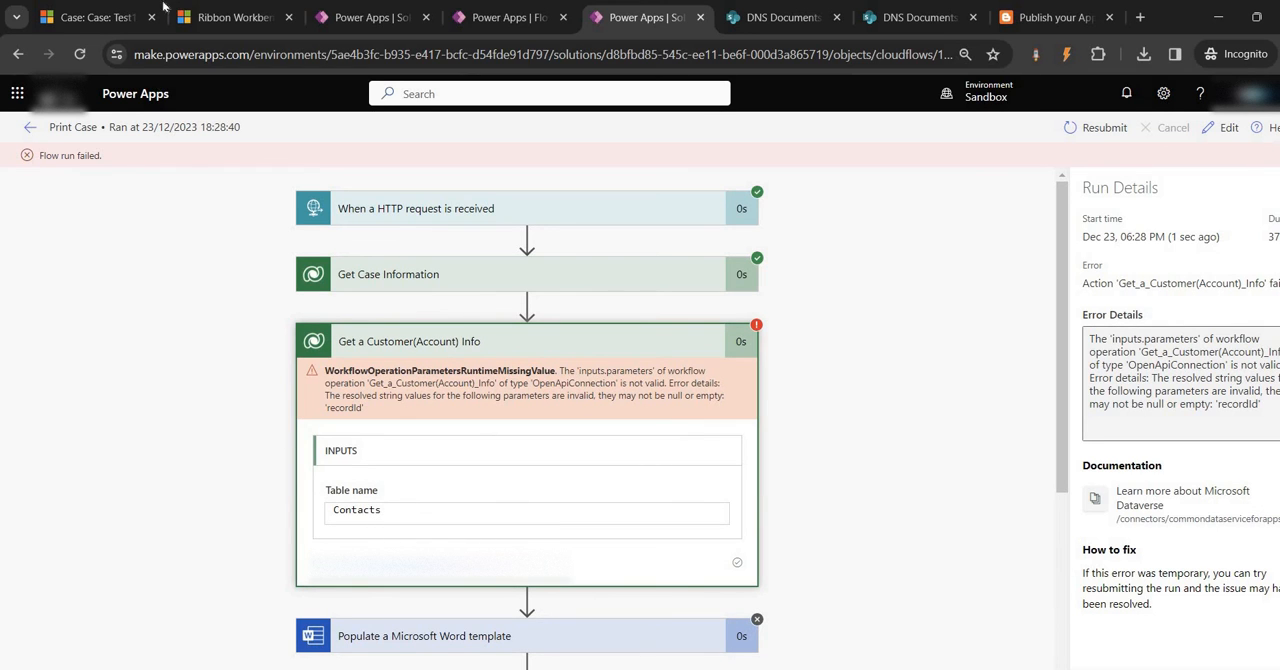
# Save the Test1 case again, run its Print Case command, and dismiss the resulting dialog
pyautogui.click(68, 12)
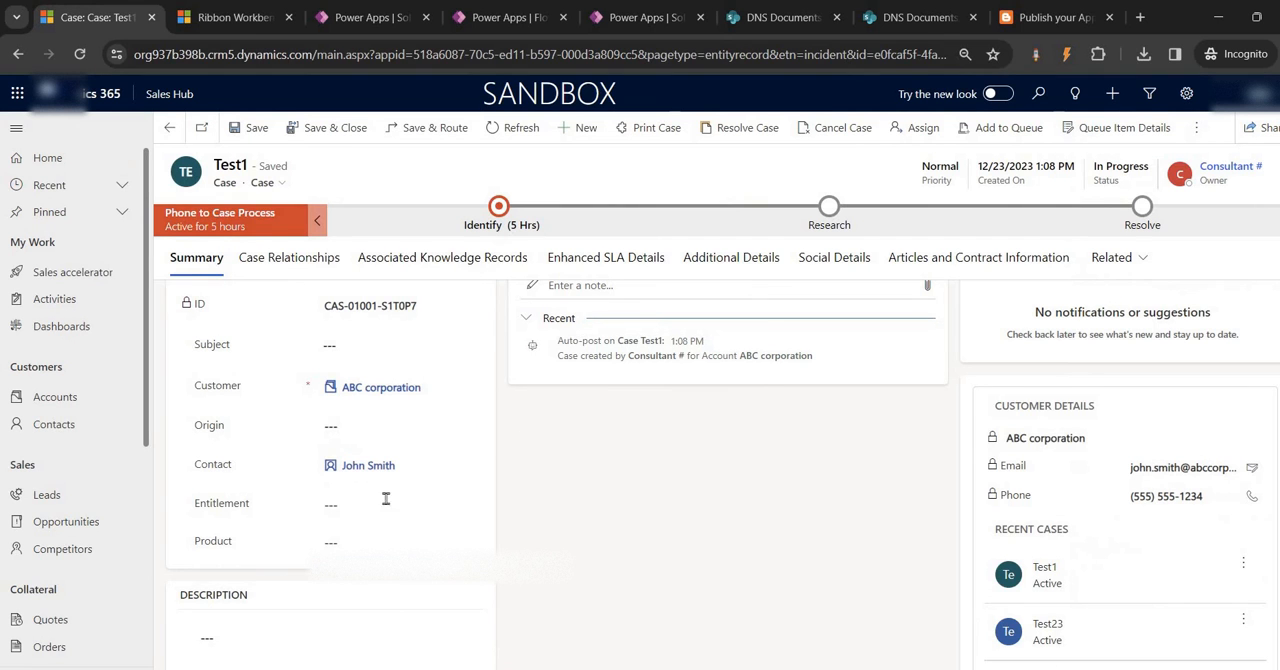
pyautogui.click(249, 137)
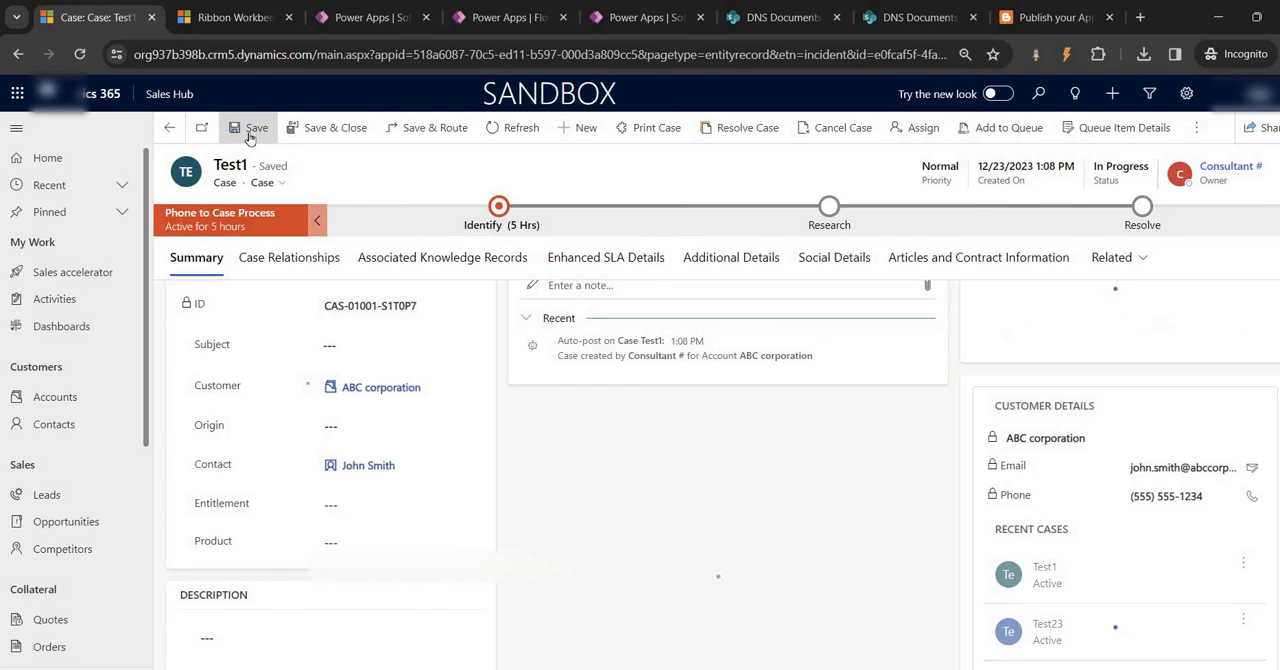
pyautogui.click(651, 129)
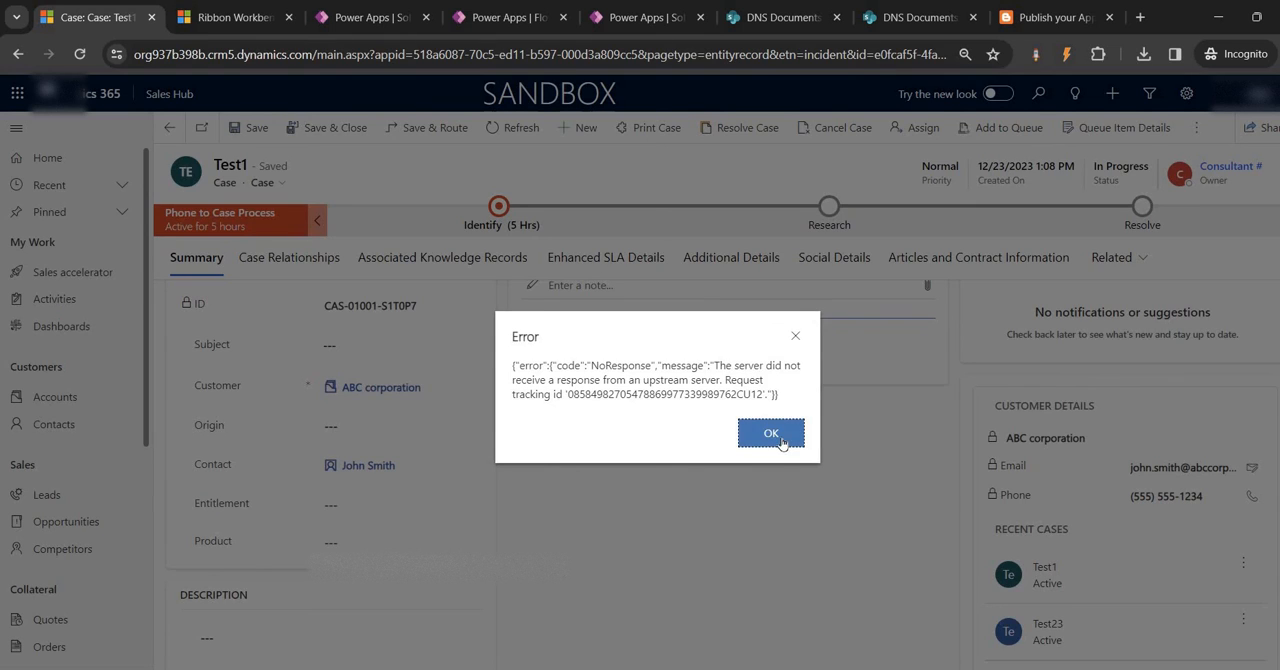
pyautogui.click(770, 432)
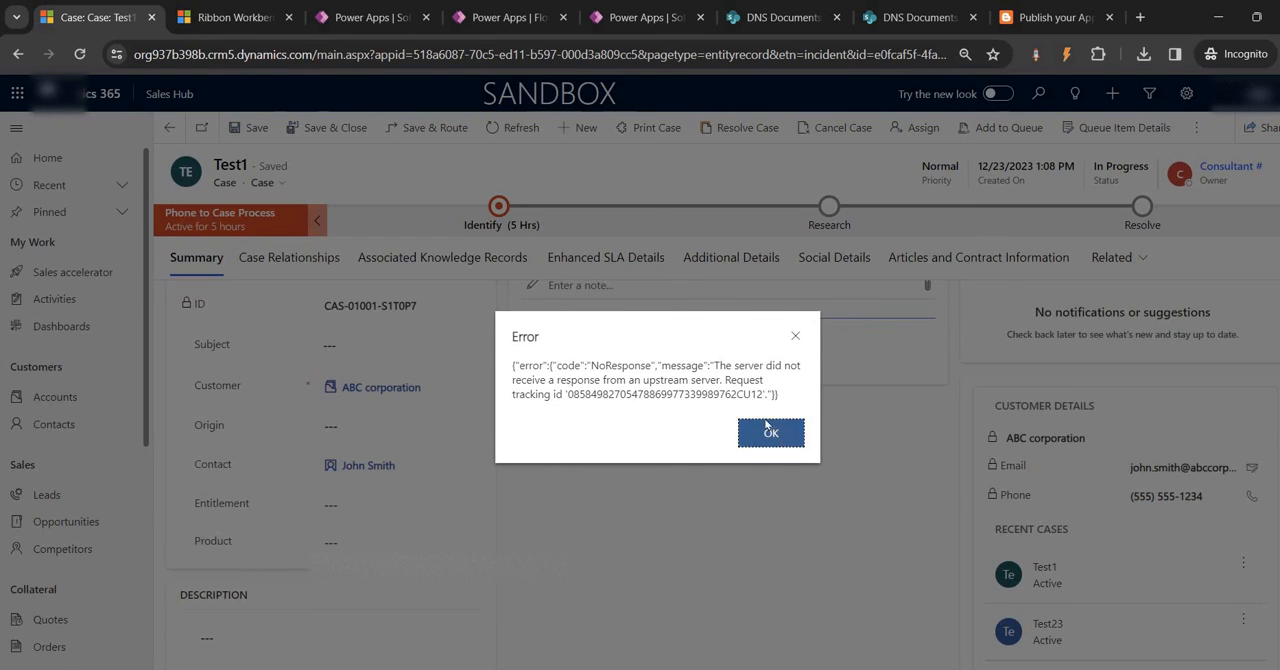
# Open the latest run in the Print Case flow's run history and examine its Get a Customer(Account) Info action
pyautogui.click(646, 17)
pyautogui.click(21, 127)
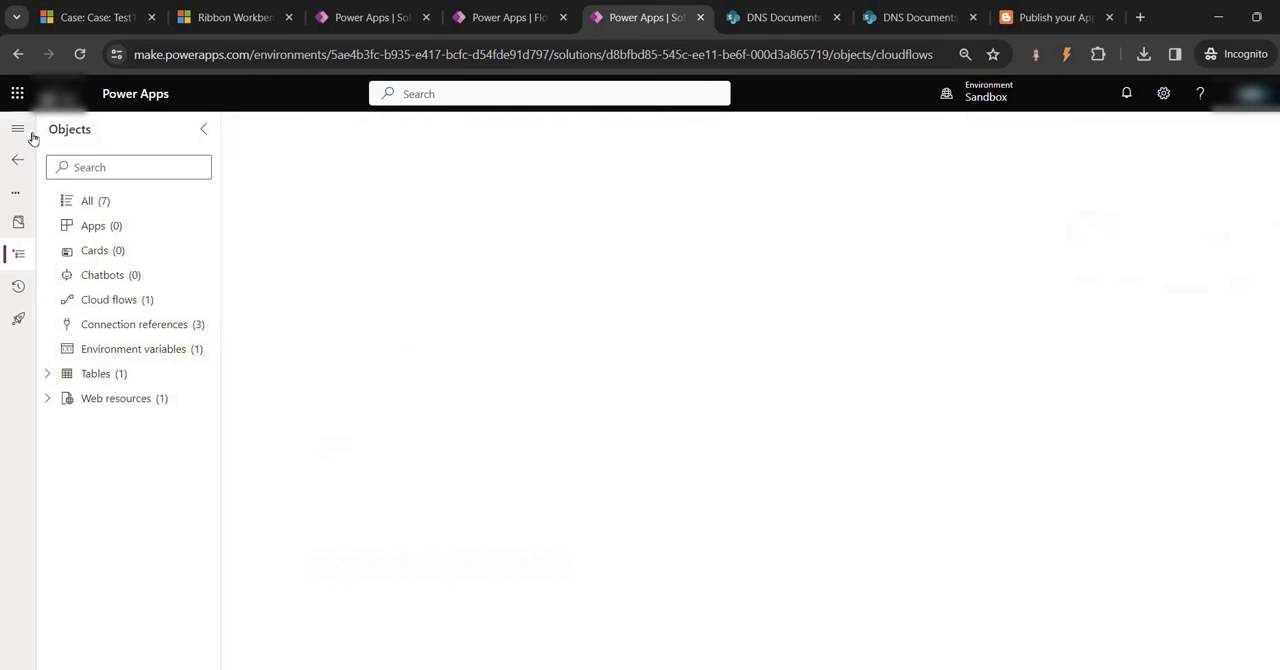
pyautogui.click(345, 264)
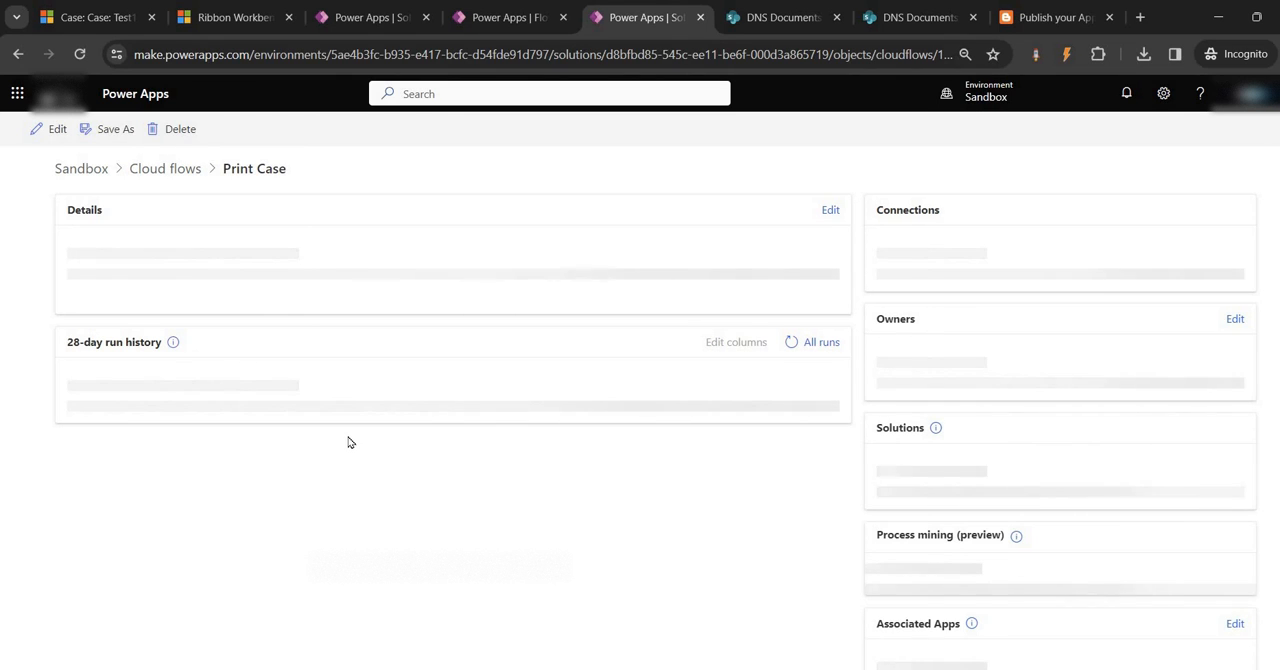
pyautogui.scroll(-1, 291, 518)
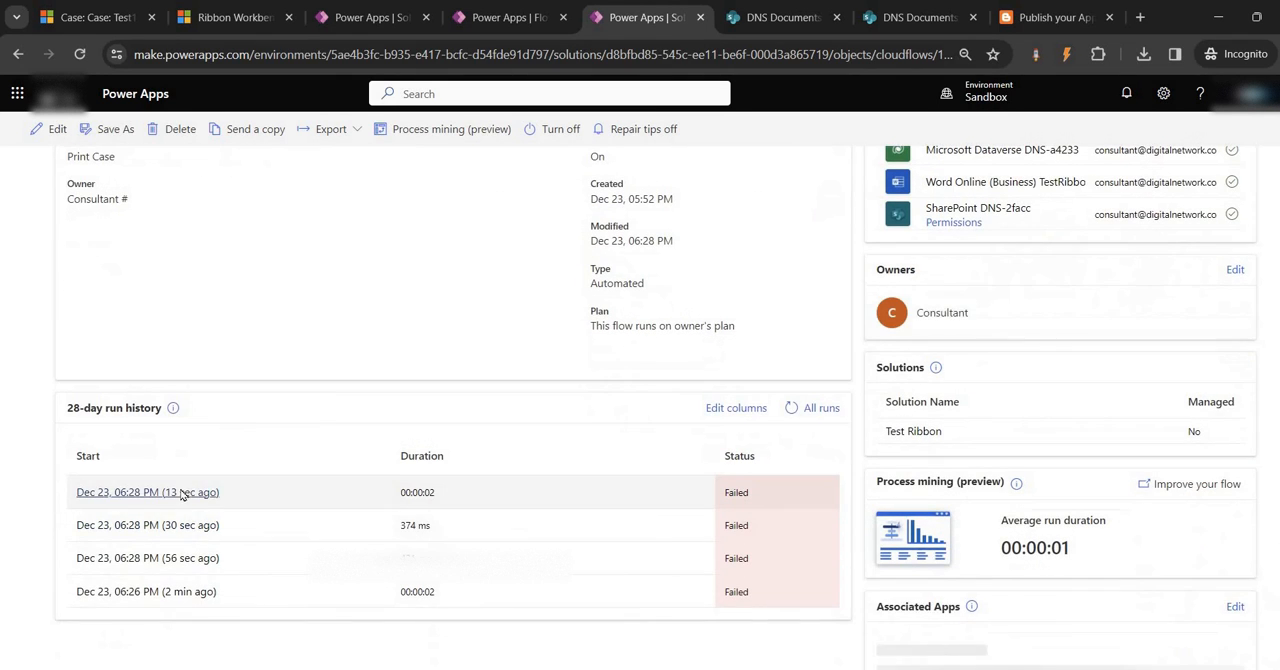
pyautogui.click(173, 505)
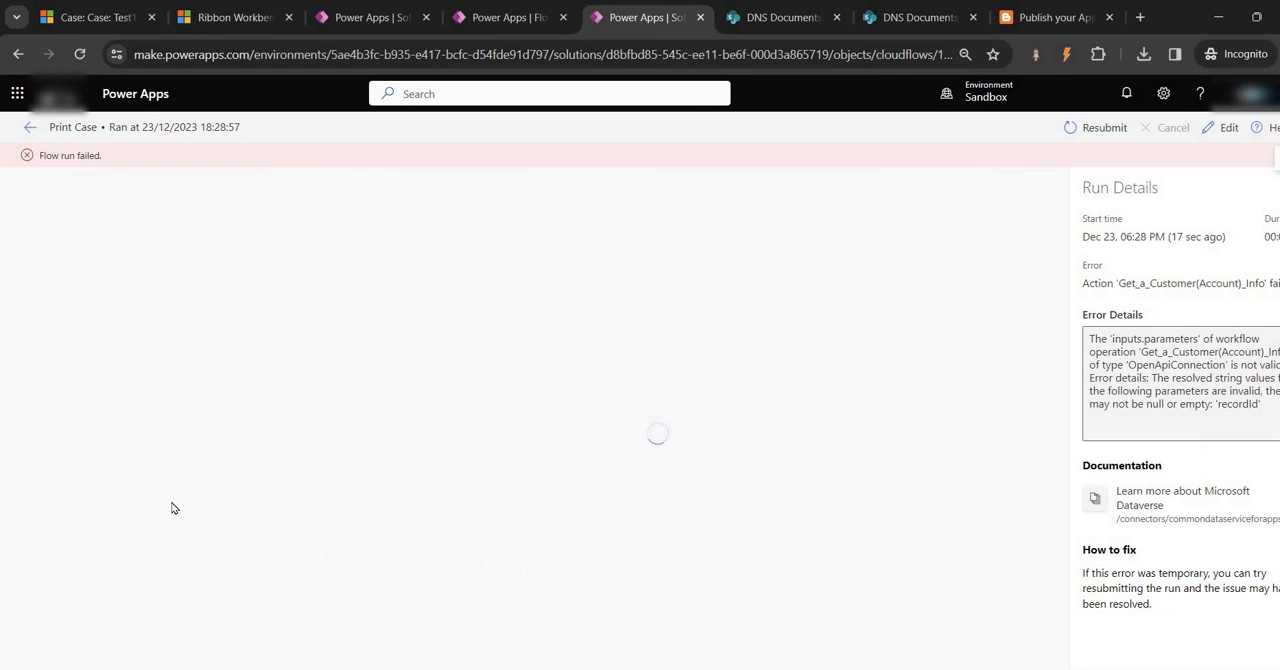
pyautogui.click(491, 342)
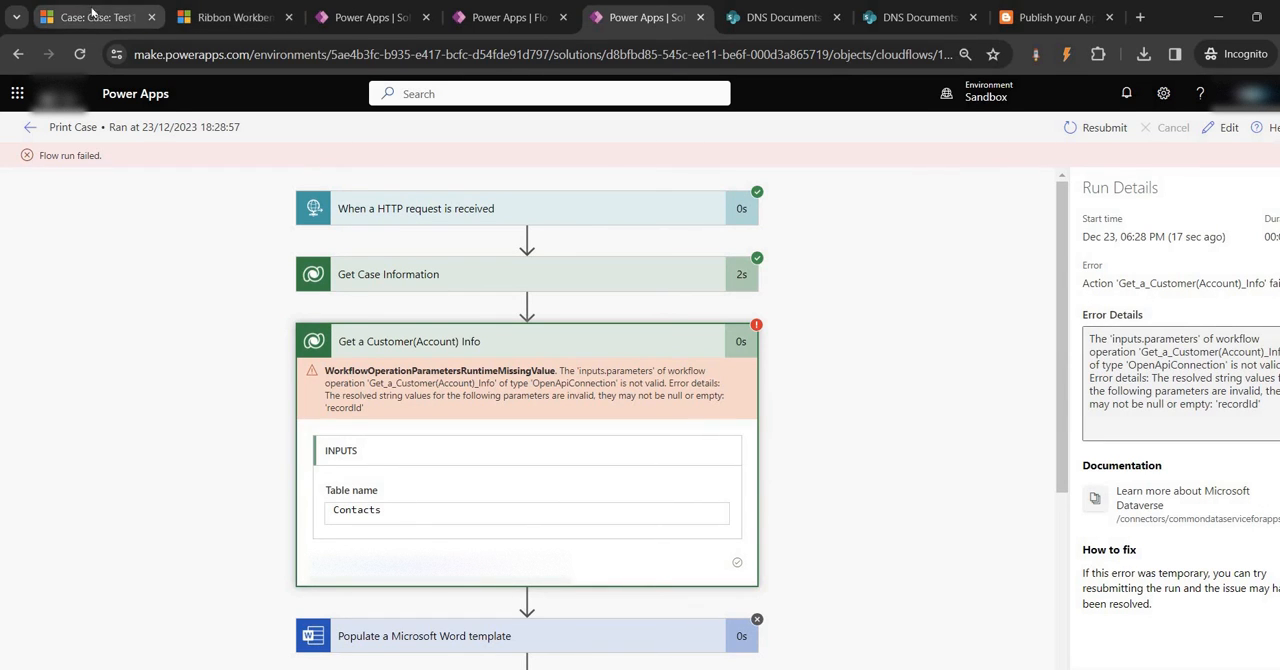
# Replace the Row ID of Get a Customer(Account) Info with the Contact (Value) described as "Select a primary contact for this case"
pyautogui.click(500, 20)
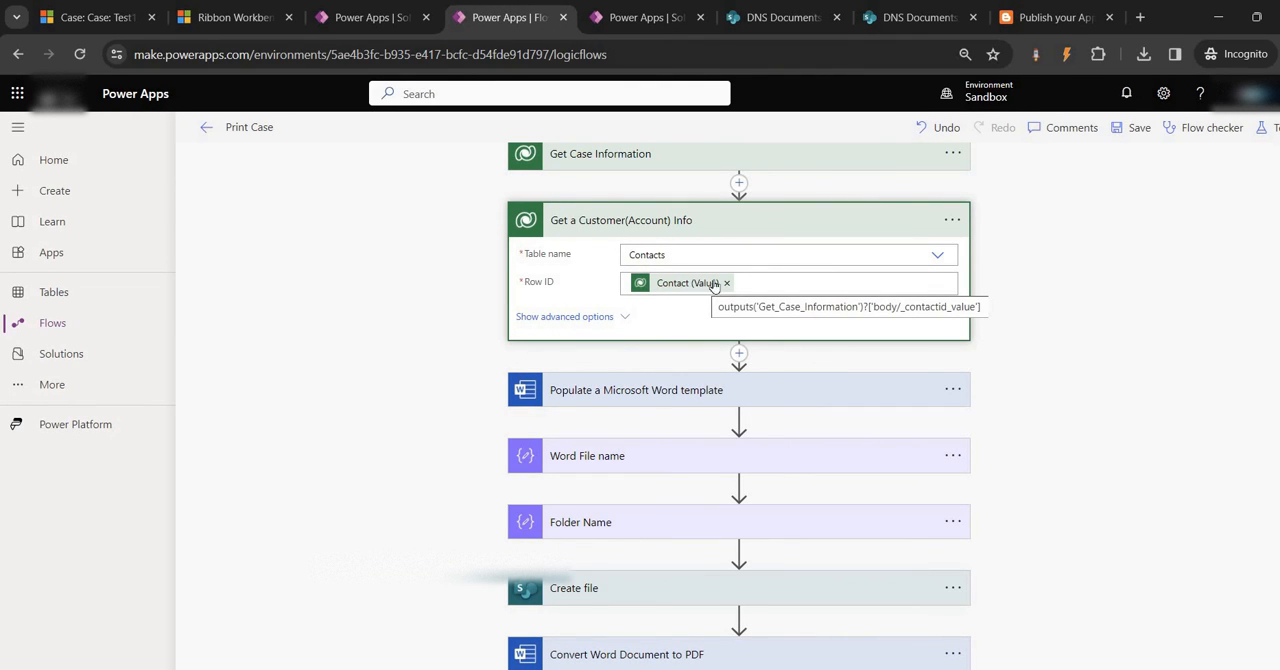
pyautogui.click(728, 284)
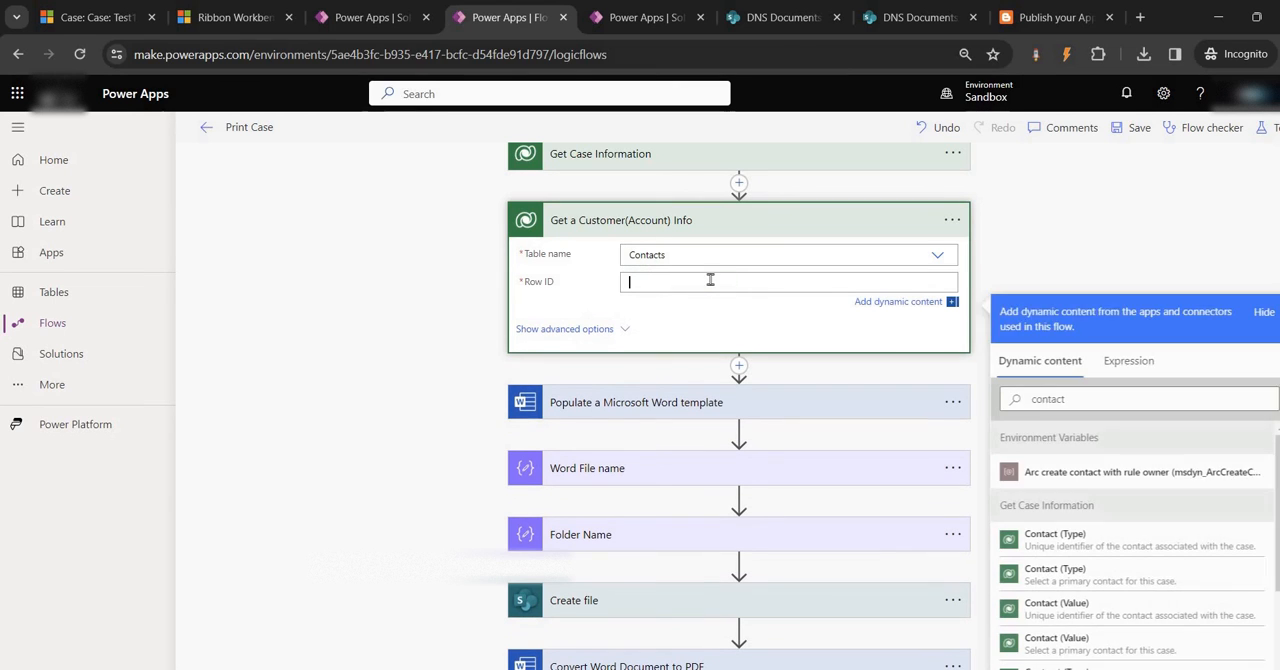
pyautogui.click(1163, 401)
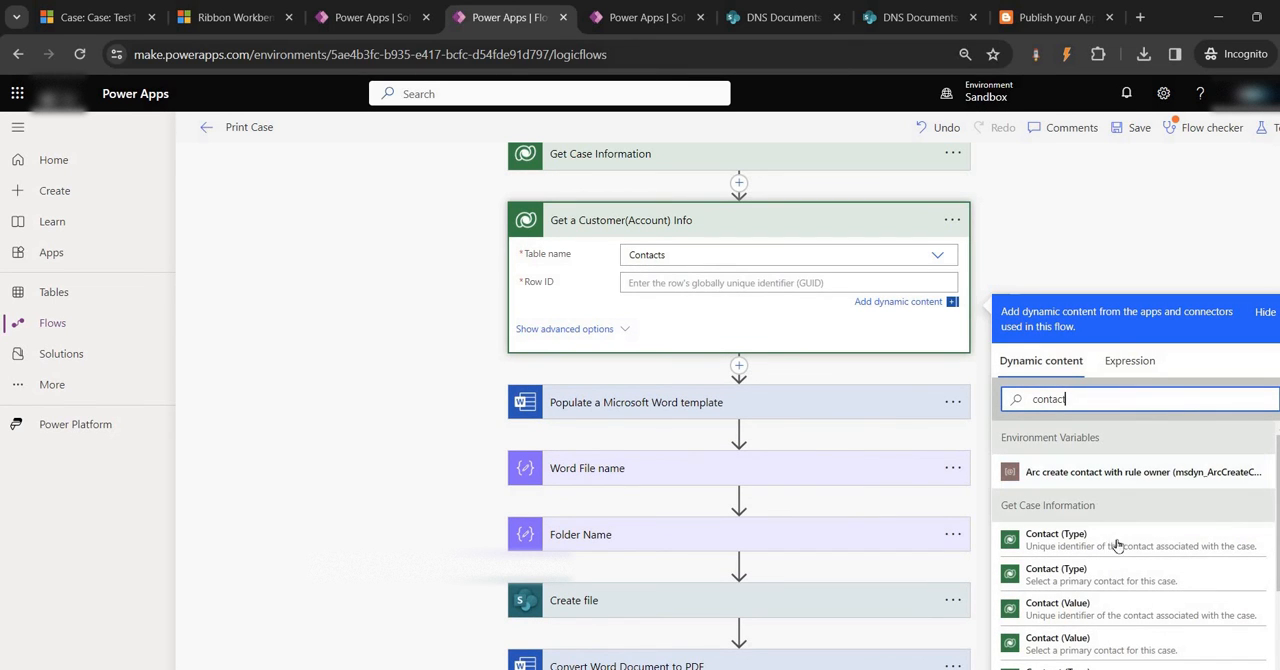
pyautogui.click(1100, 643)
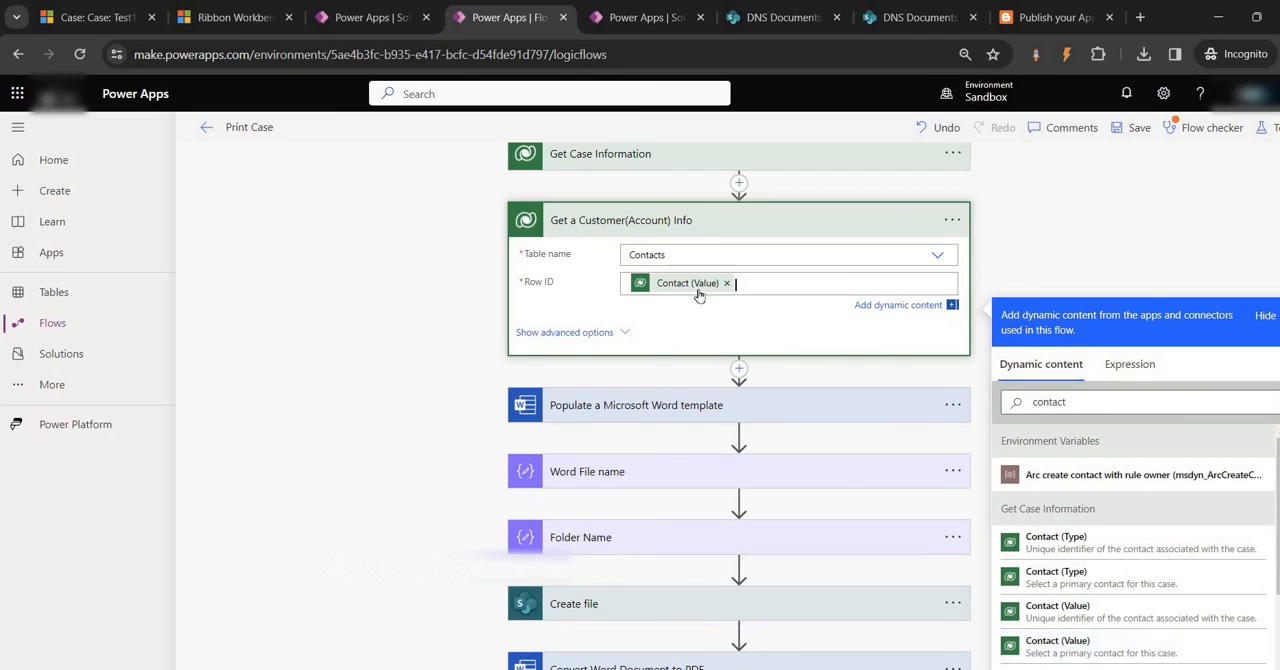
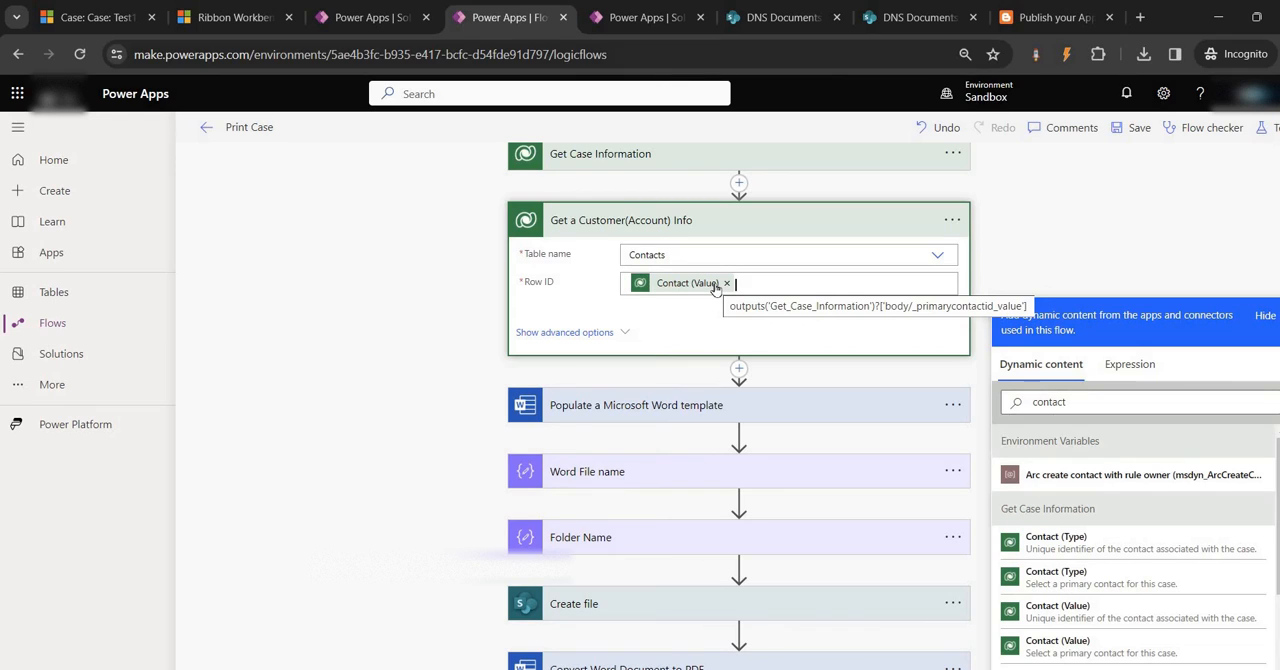
# Save the Print Case flow and resubmit its failed run
pyautogui.click(1140, 128)
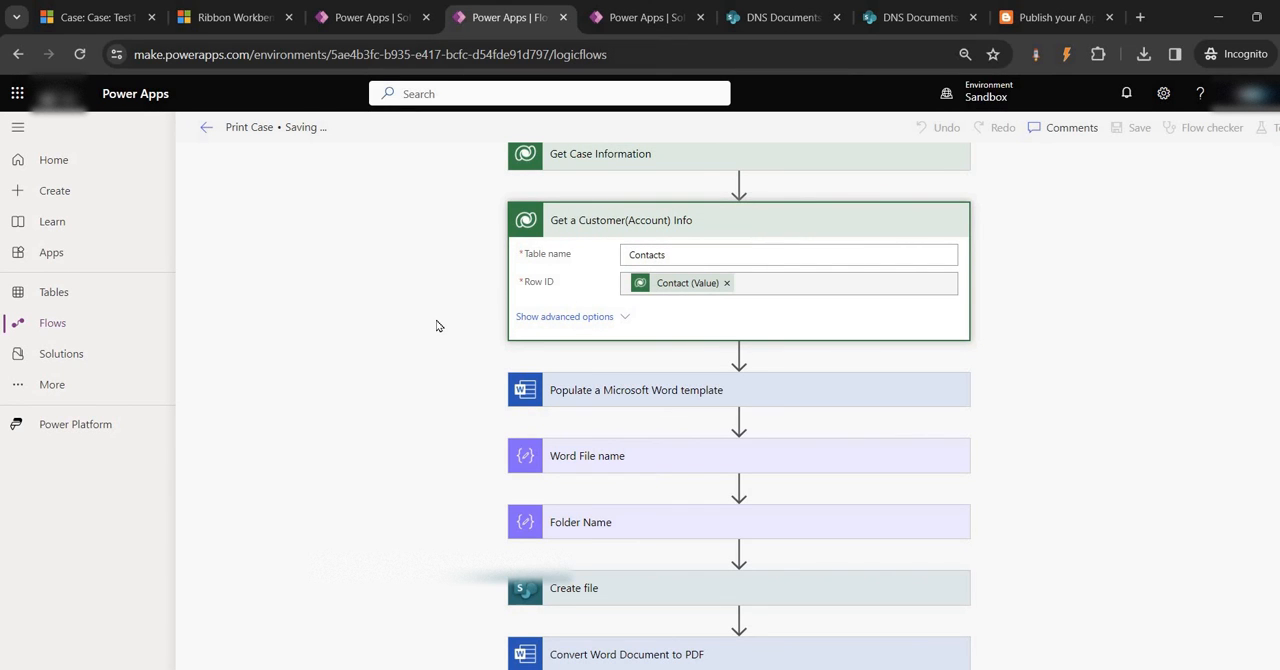
pyautogui.click(648, 17)
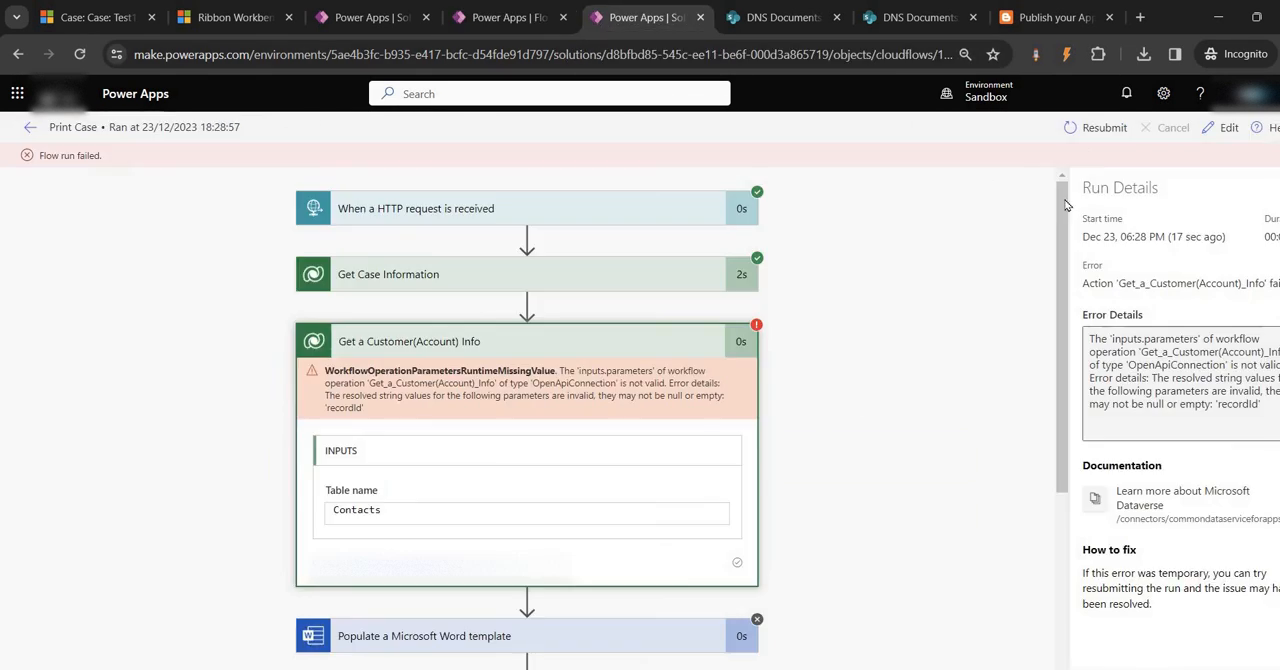
pyautogui.click(1090, 128)
pyautogui.click(736, 161)
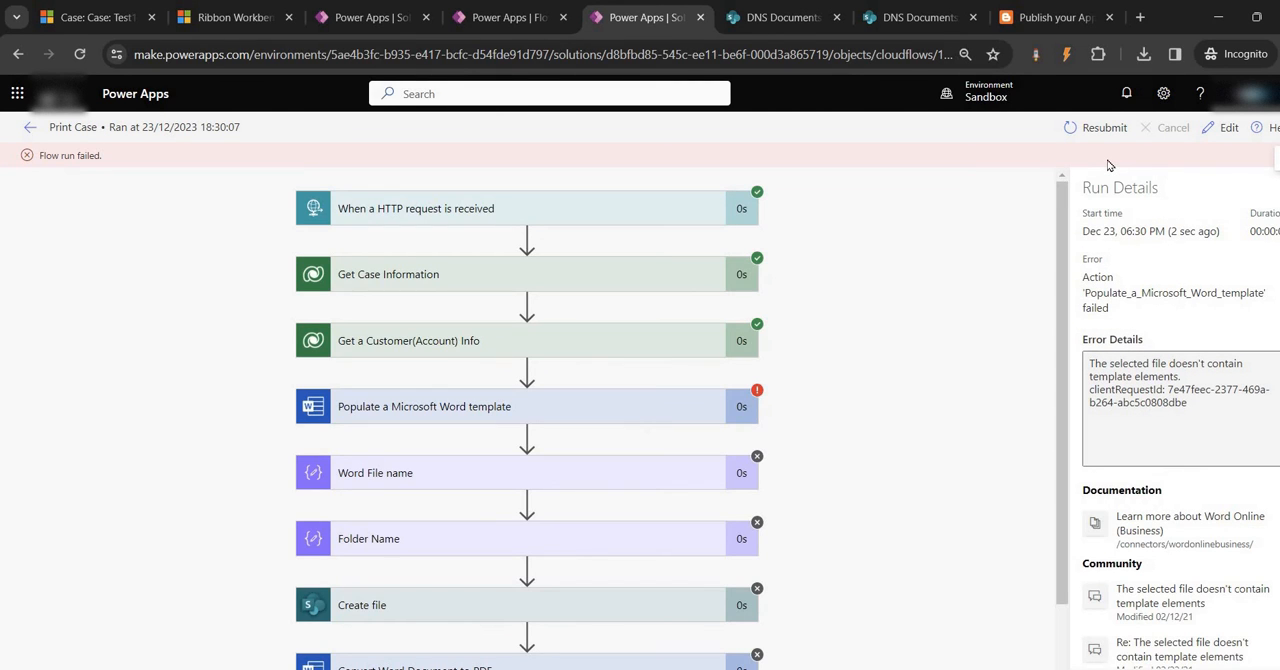
# Examine the run's Populate a Microsoft Word template error and compare the action's fields in the flow with the content controls in the Test word document
pyautogui.click(490, 417)
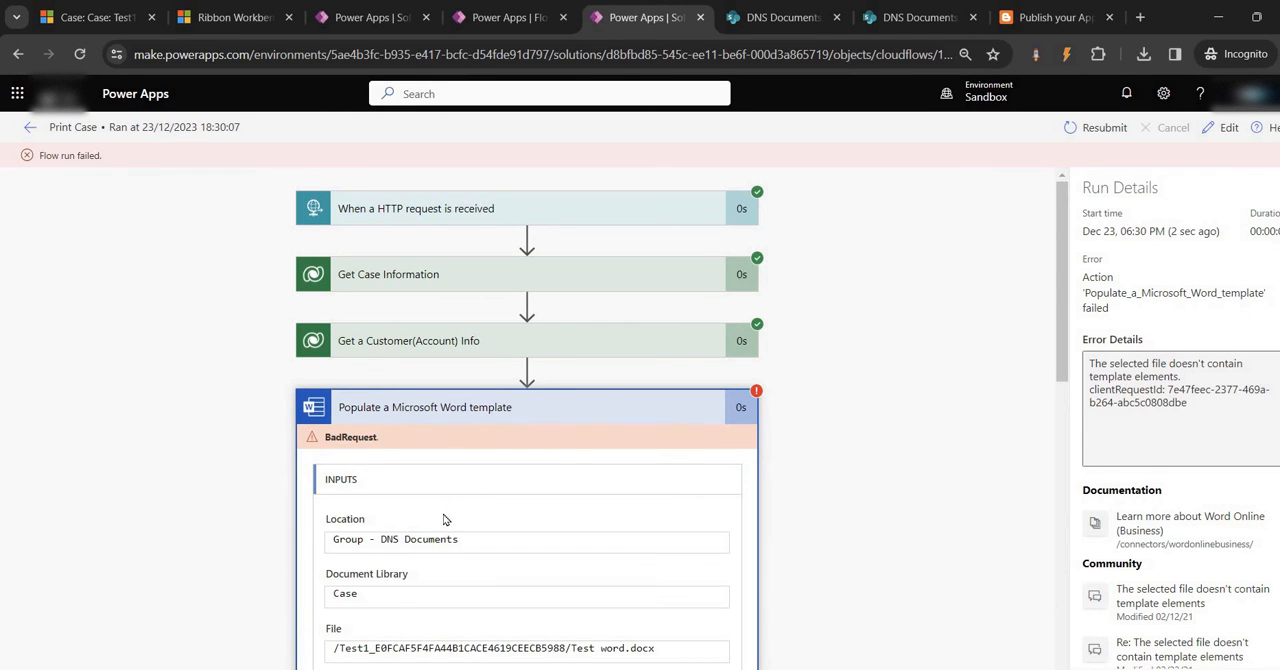
pyautogui.scroll(-5, 445, 519)
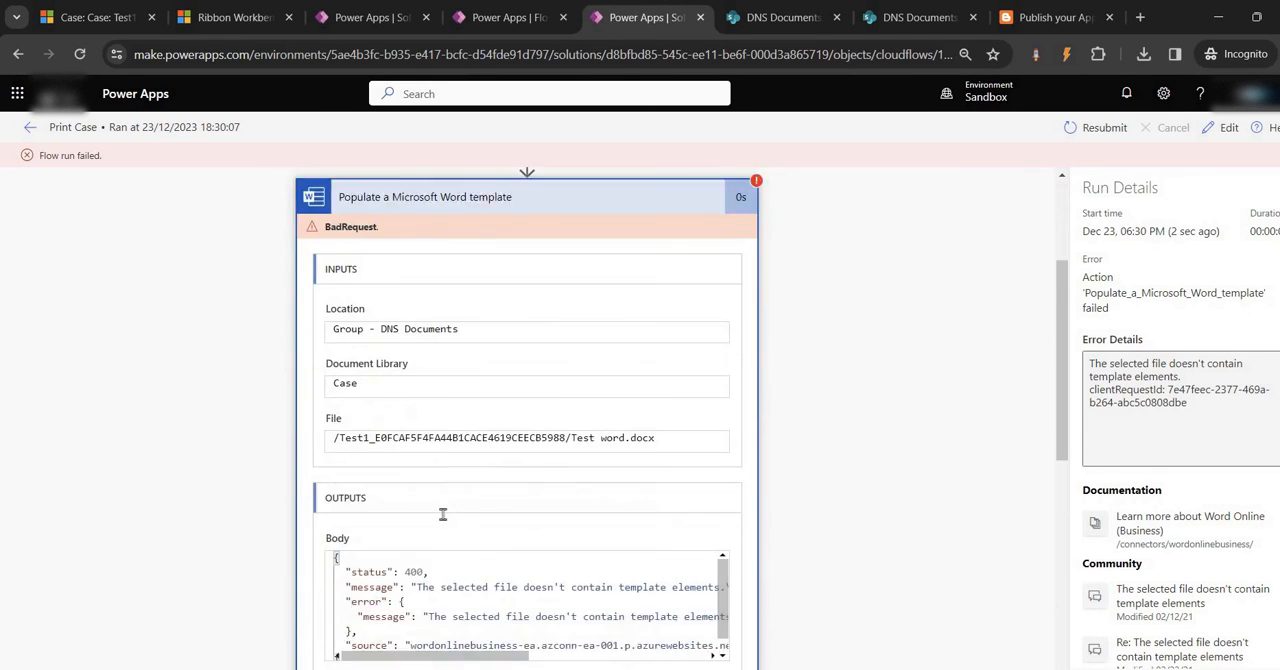
pyautogui.click(405, 15)
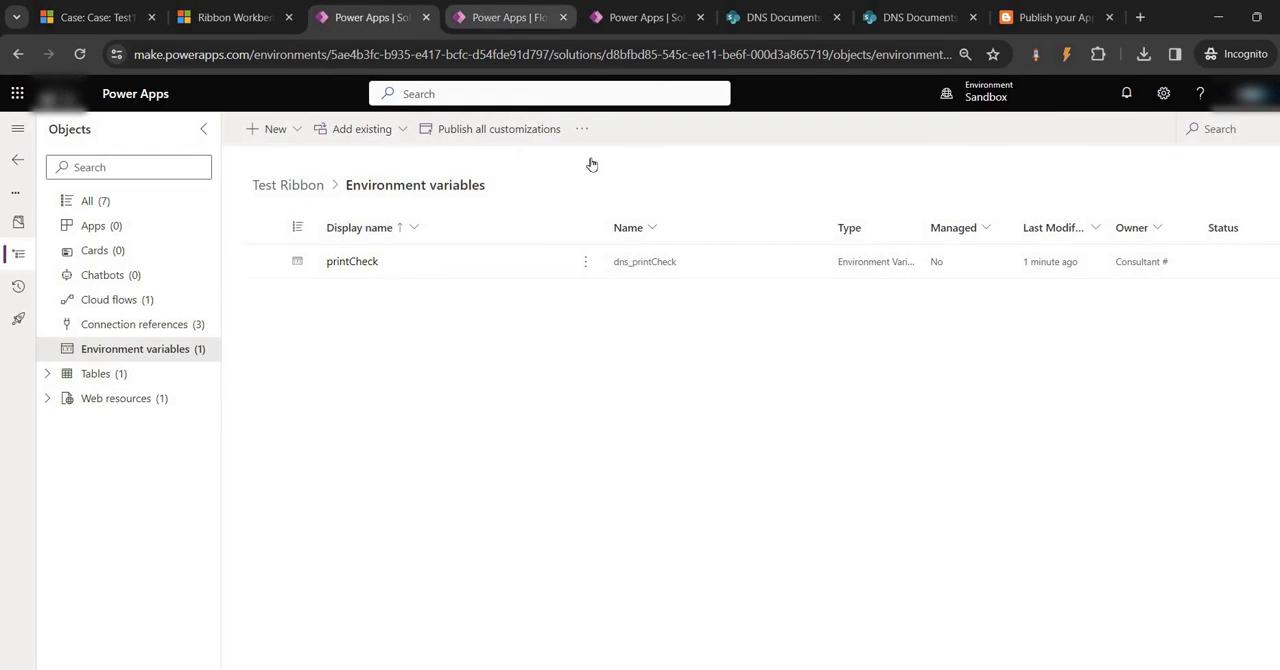
pyautogui.hotkey('ctrl', 'Tab')
pyautogui.click(581, 395)
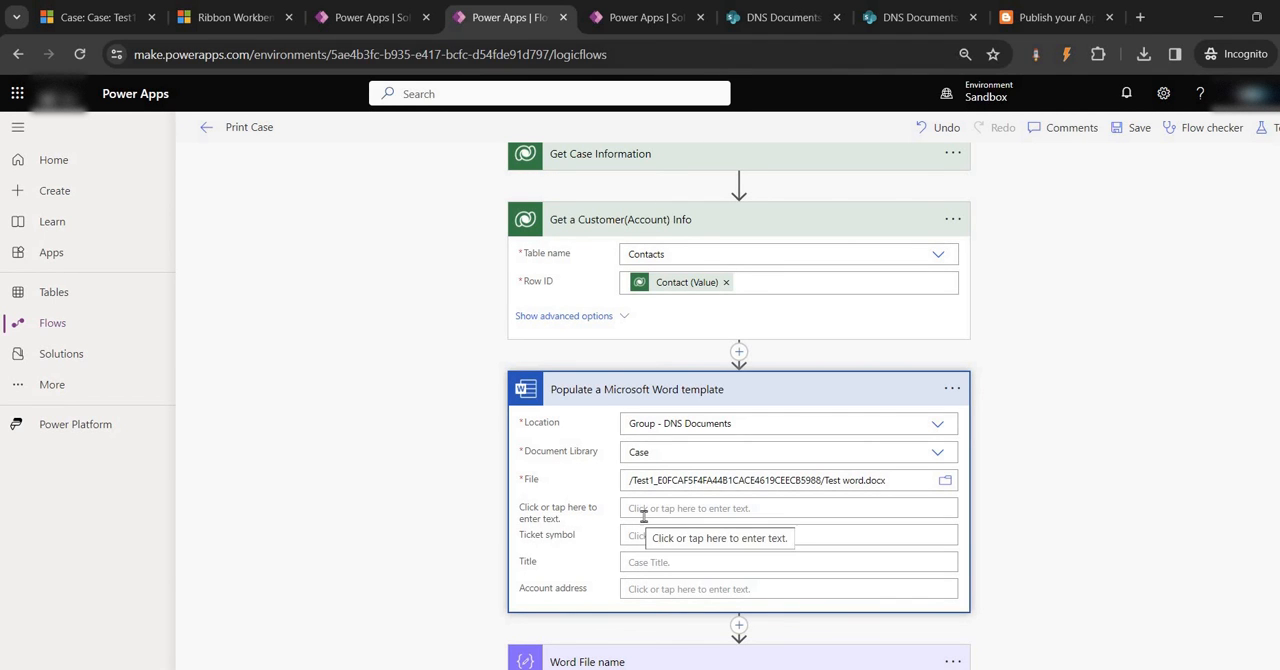
pyautogui.hotkey('alt', 'Tab')
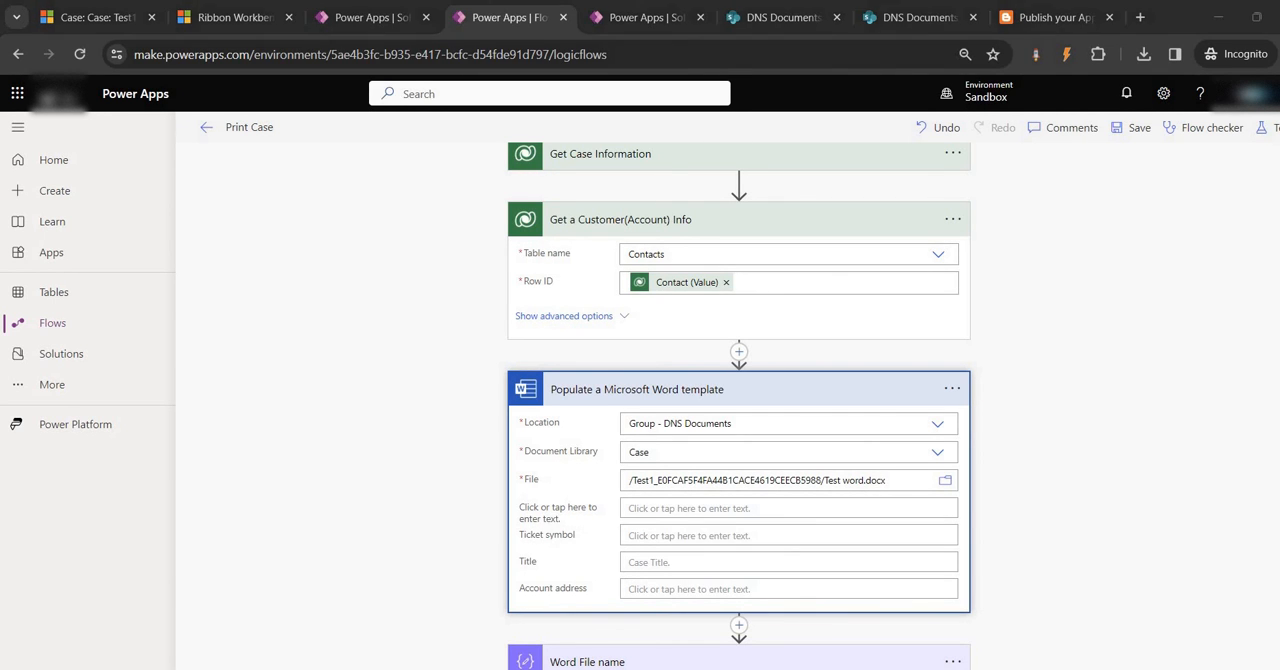
pyautogui.click(559, 238)
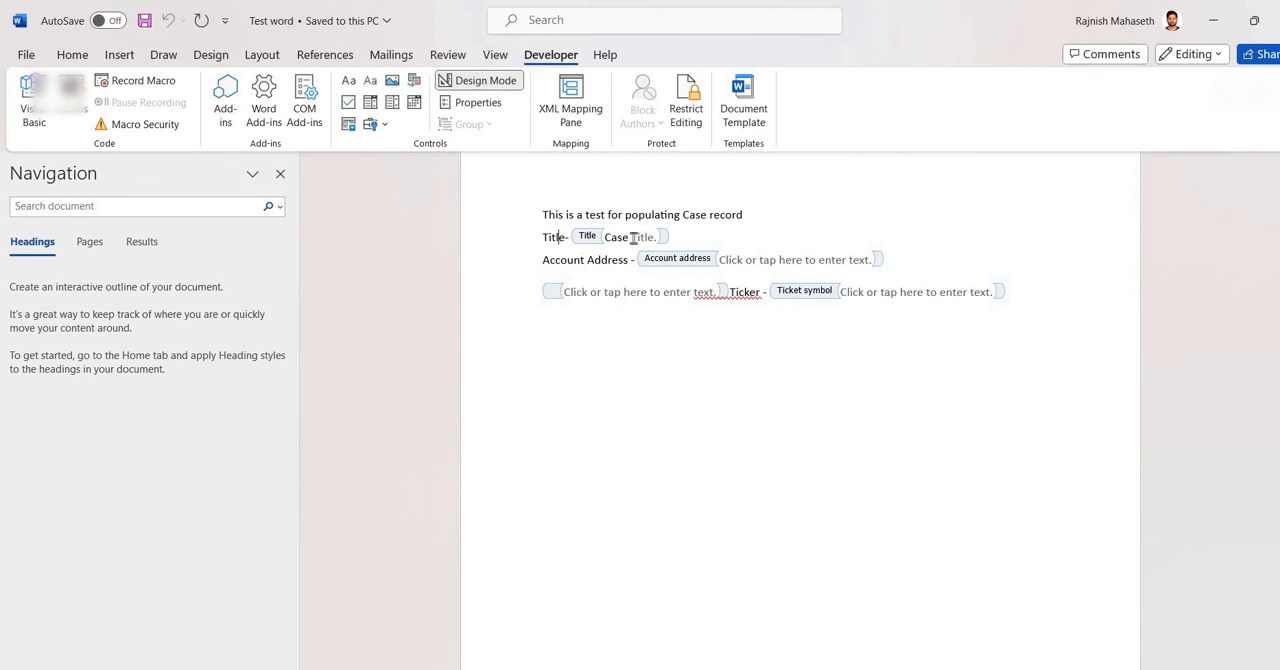
pyautogui.hotkey('alt', 'Tab')
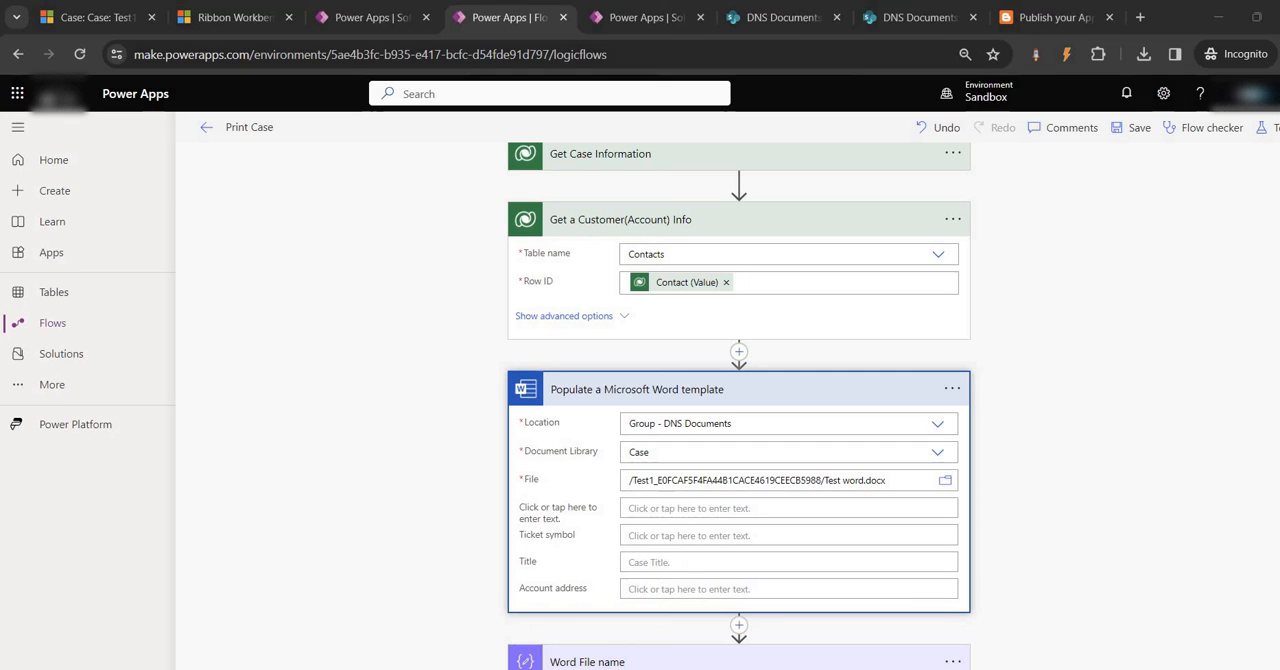
# Fill the template's "Click or tap here to enter text." field with Case Title and enter a person's first name as the Ticket symbol
pyautogui.click(675, 511)
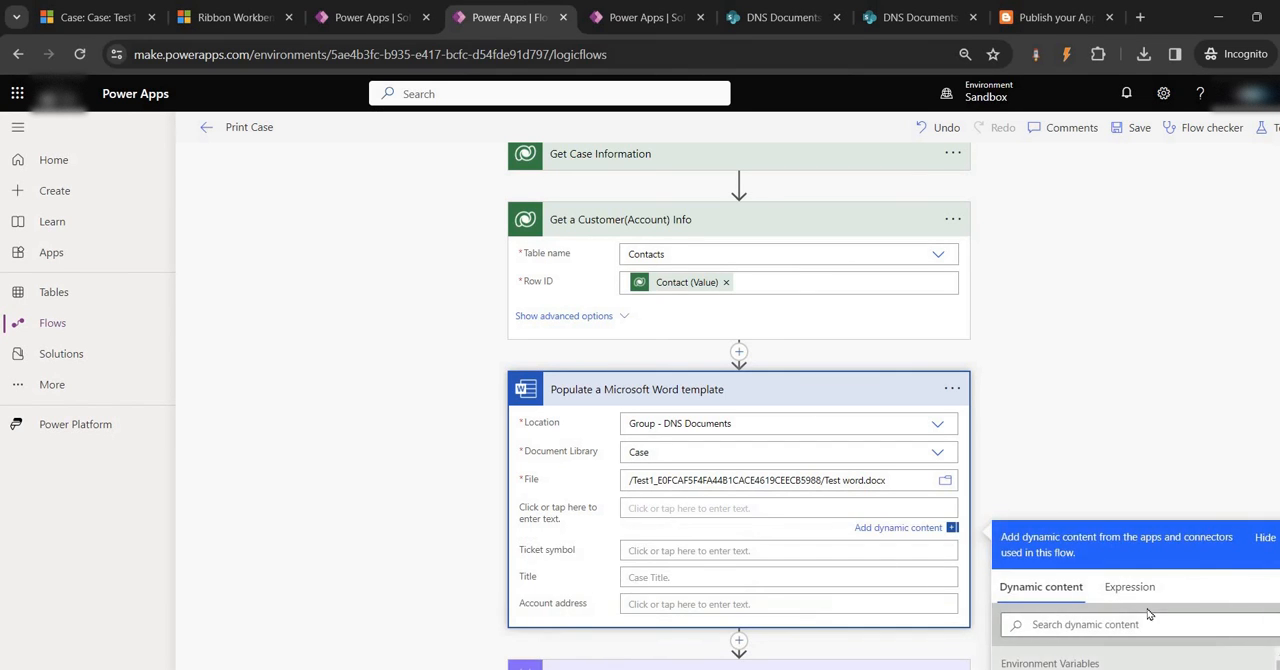
pyautogui.click(1109, 626)
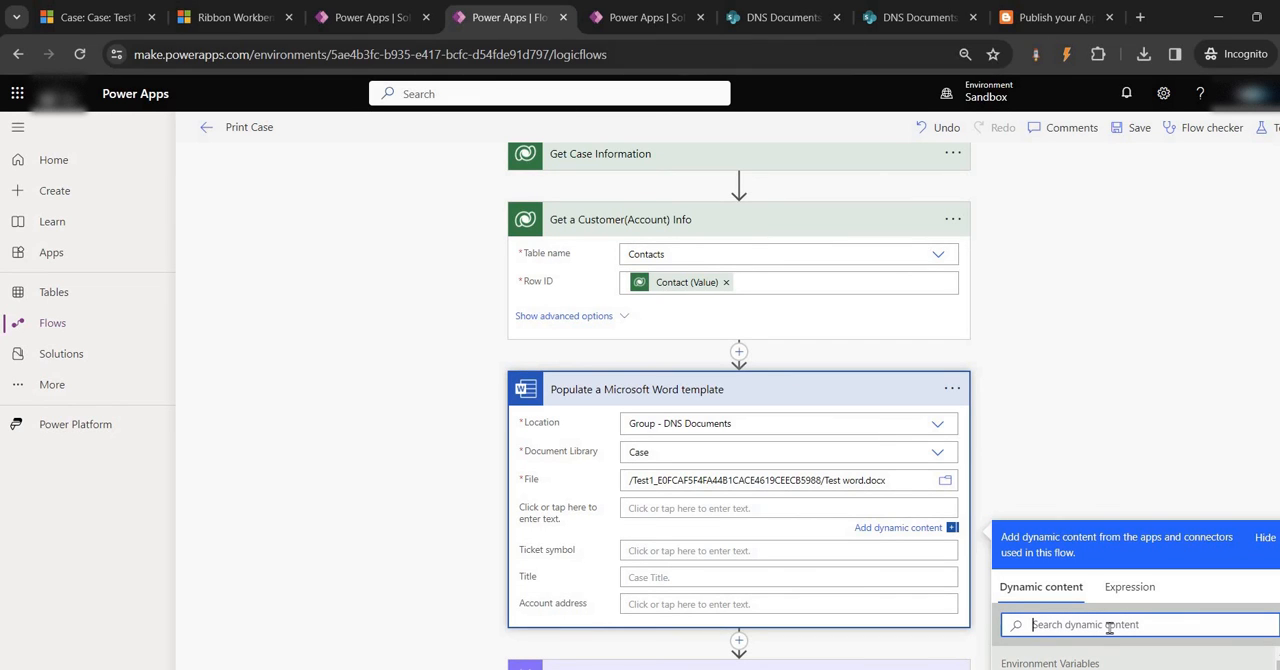
pyautogui.write('title')
pyautogui.scroll(-2, 1188, 557)
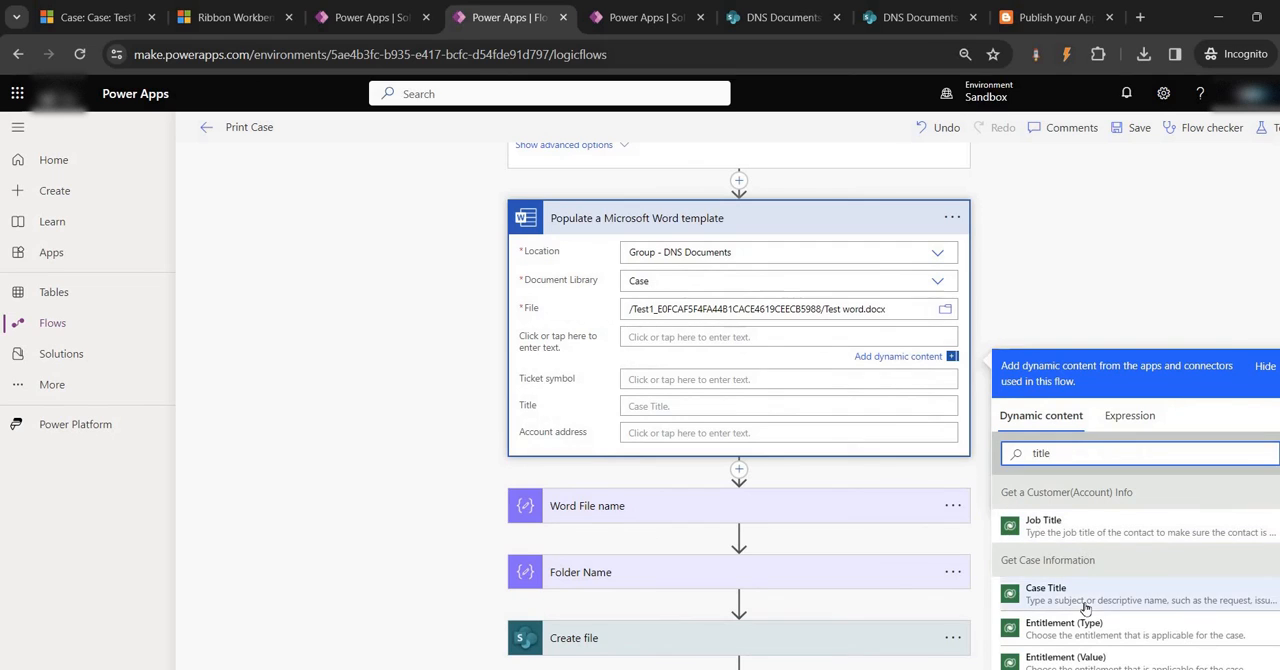
pyautogui.click(1045, 592)
pyautogui.click(645, 381)
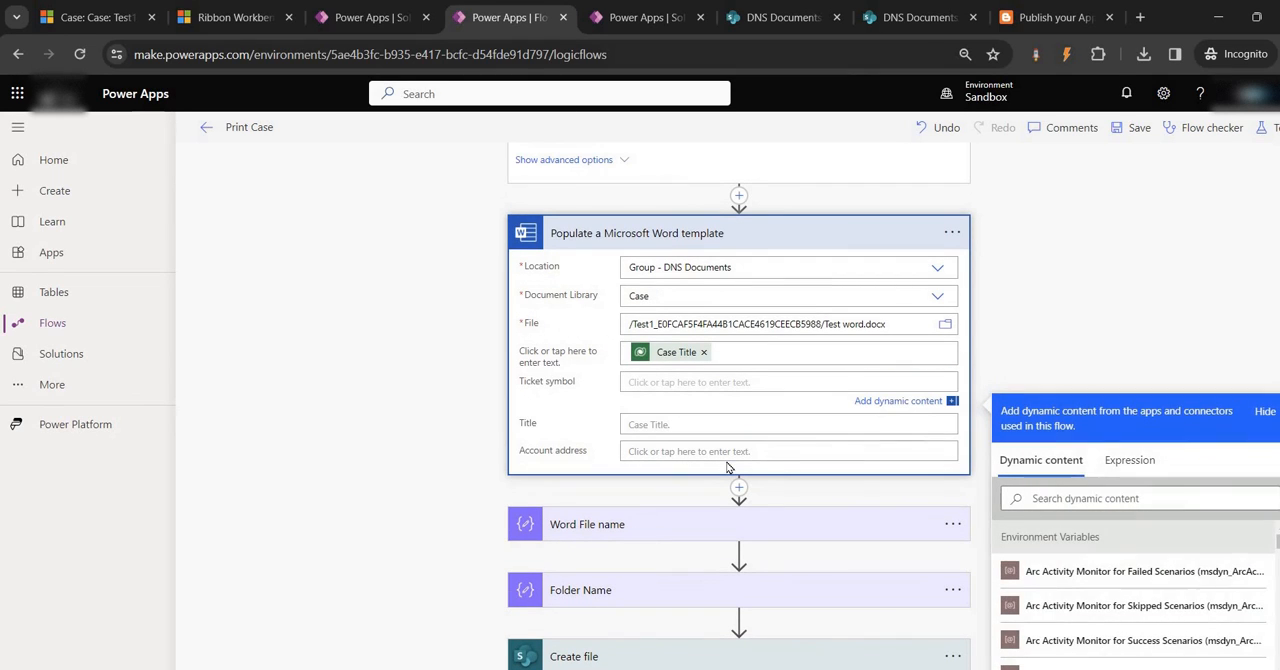
pyautogui.write('Rajnish')
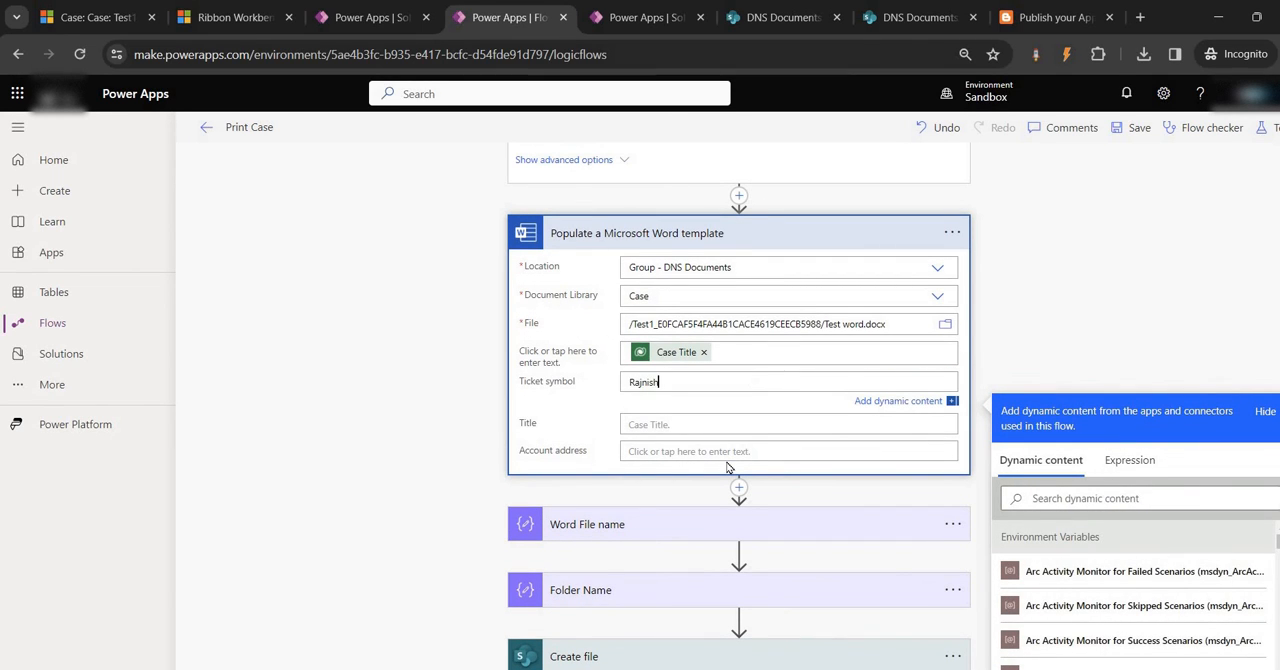
# Fill the Title field of Populate a Microsoft Word template with Case Title from Get Case Information
pyautogui.click(668, 425)
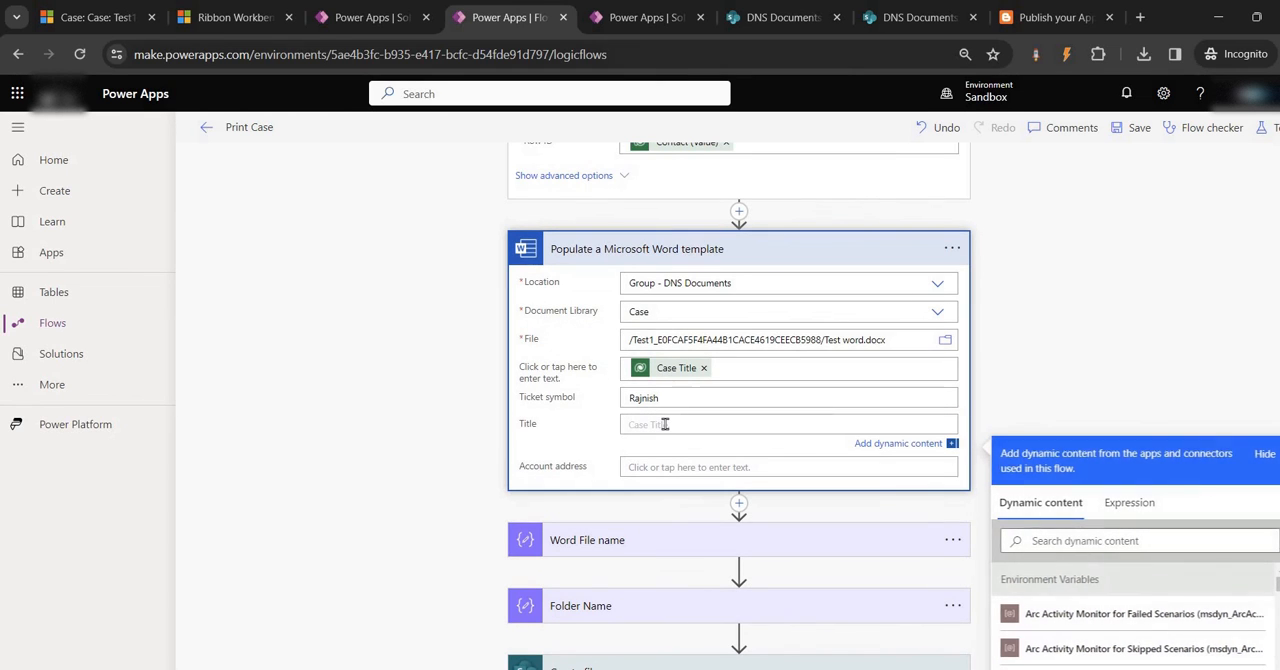
pyautogui.click(1089, 542)
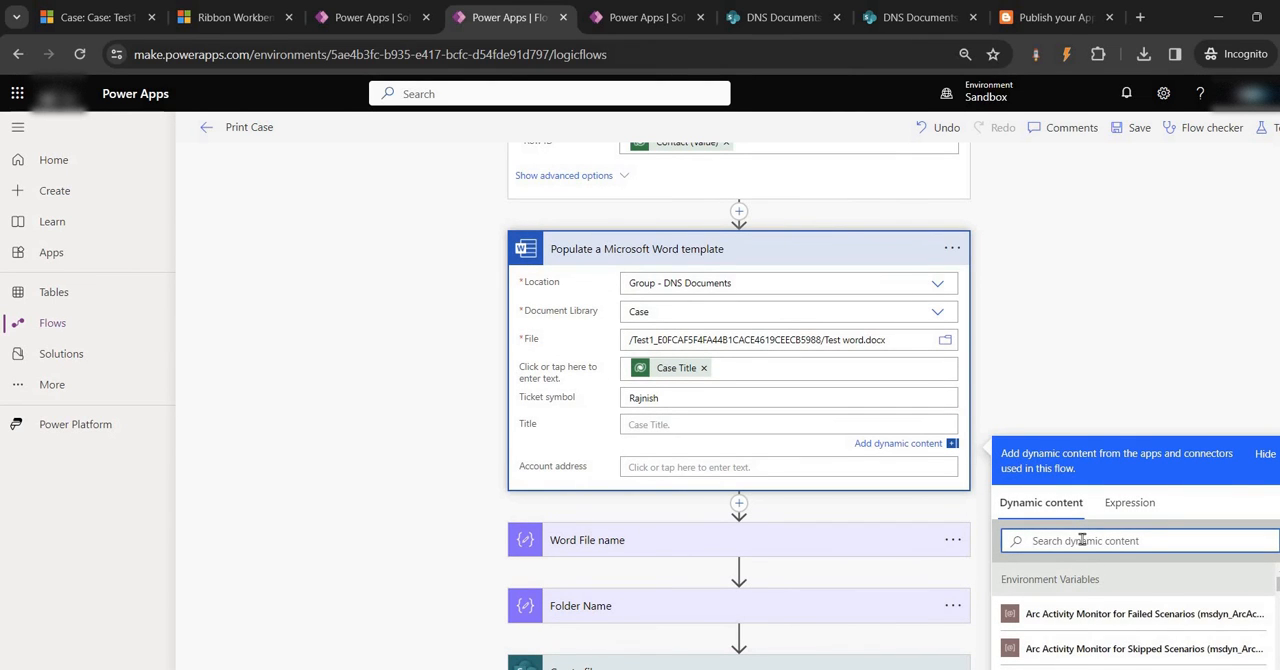
pyautogui.write('case')
pyautogui.scroll(-3, 1082, 540)
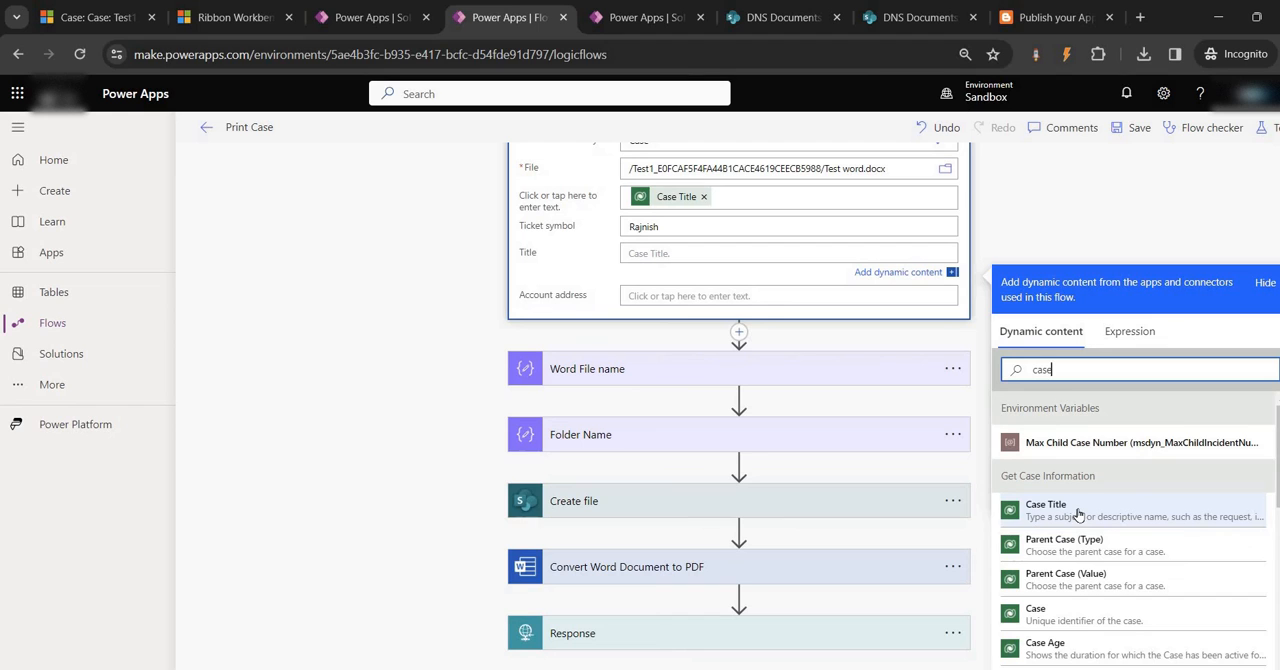
pyautogui.click(1055, 516)
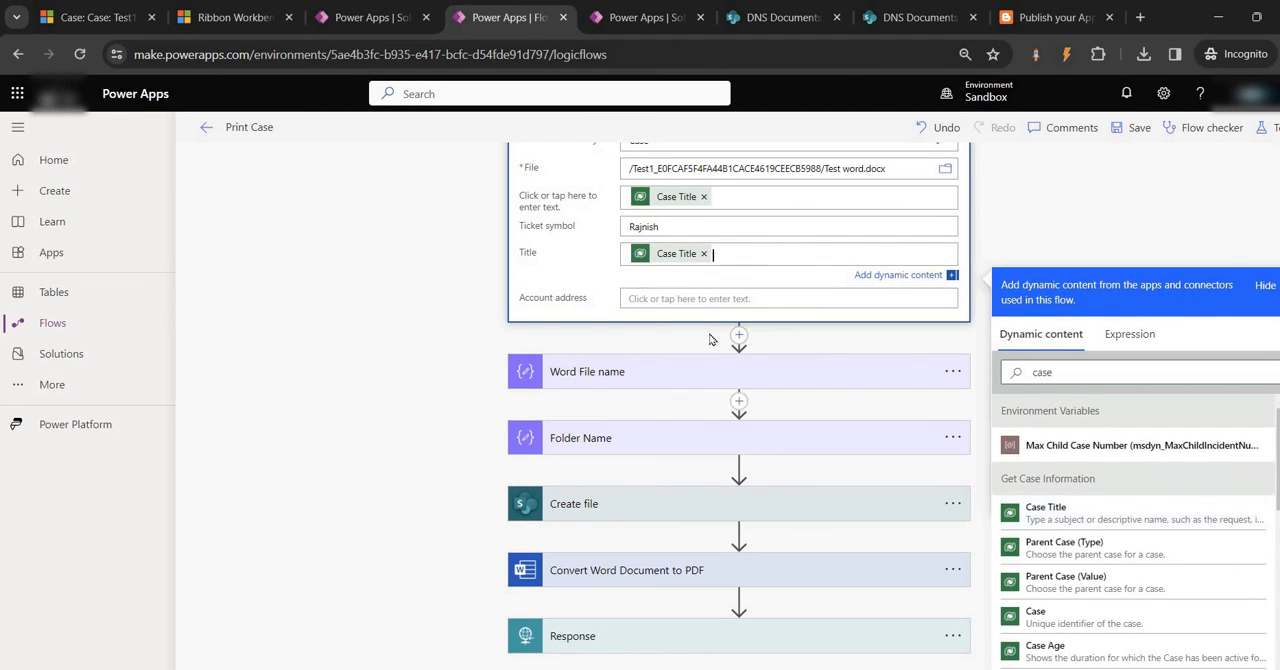
# Fill the Account address with Address 1: City from Get a Customer(Account) Info and review the Test1 case's customer and contact fields
pyautogui.click(1086, 414)
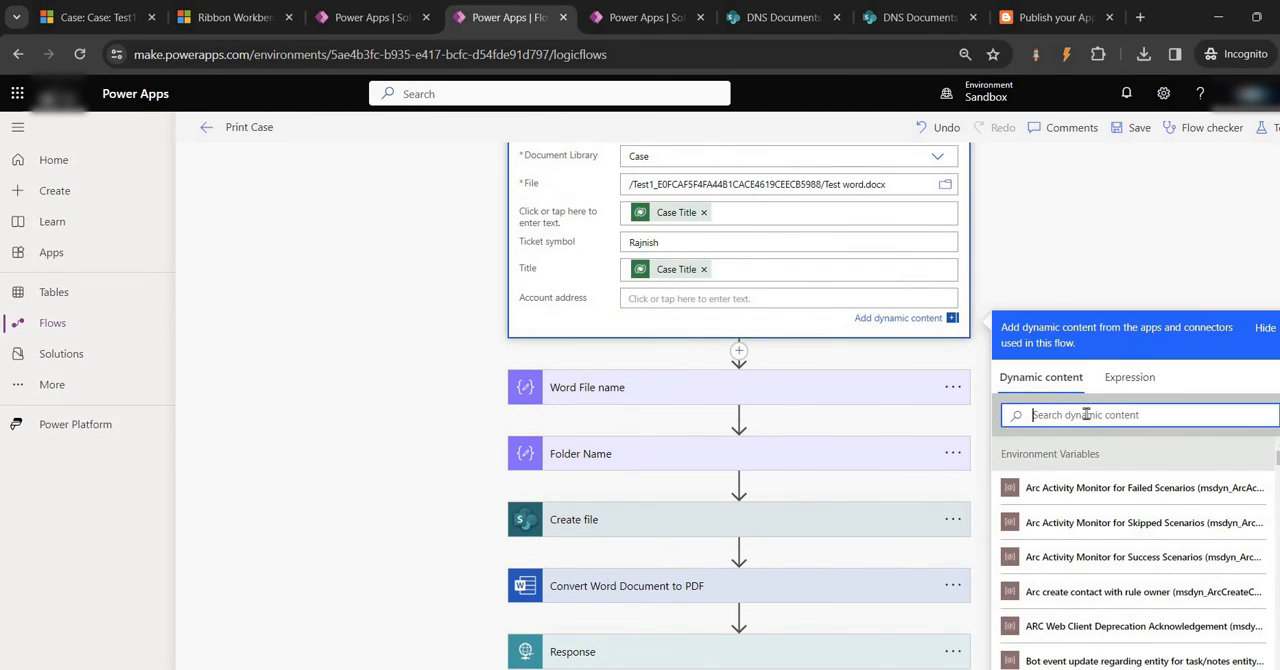
pyautogui.write('addres')
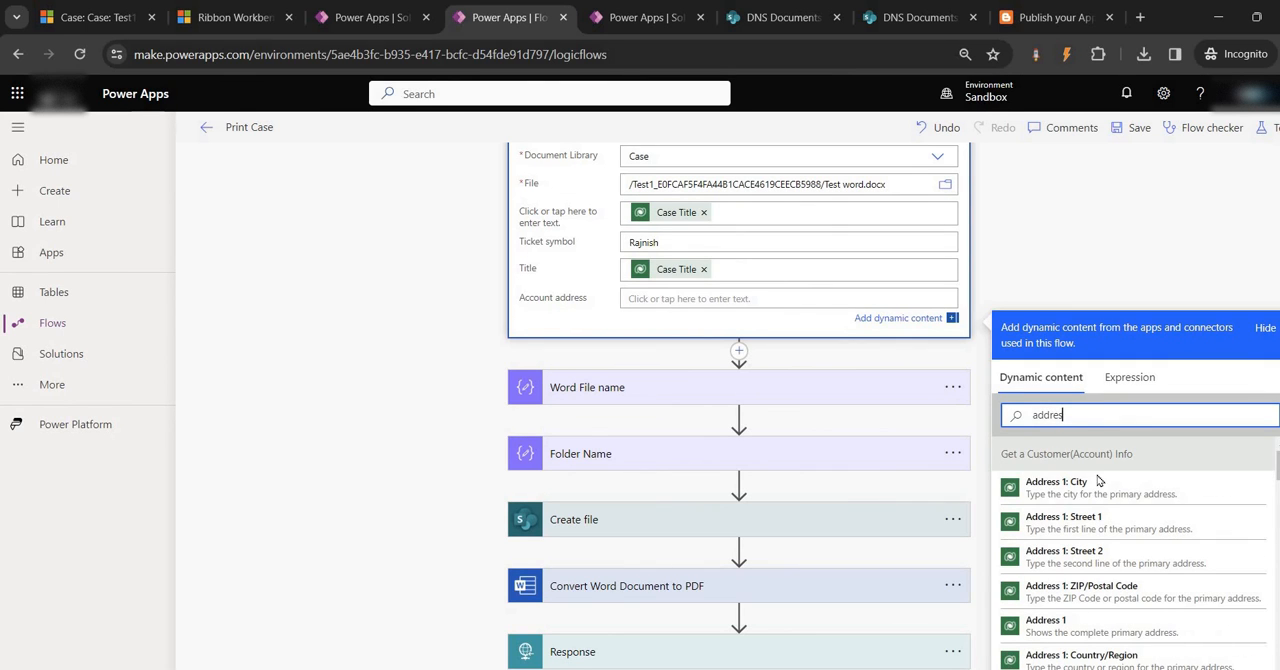
pyautogui.click(1060, 484)
pyautogui.click(95, 17)
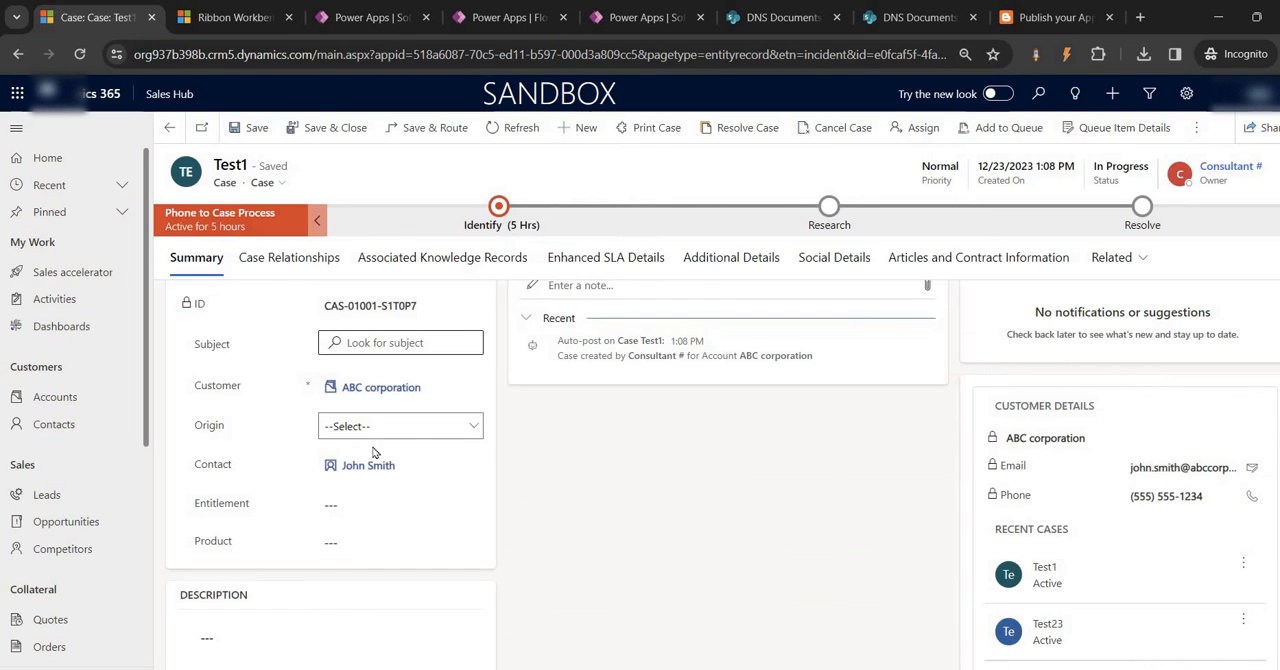
pyautogui.scroll(-3, 371, 460)
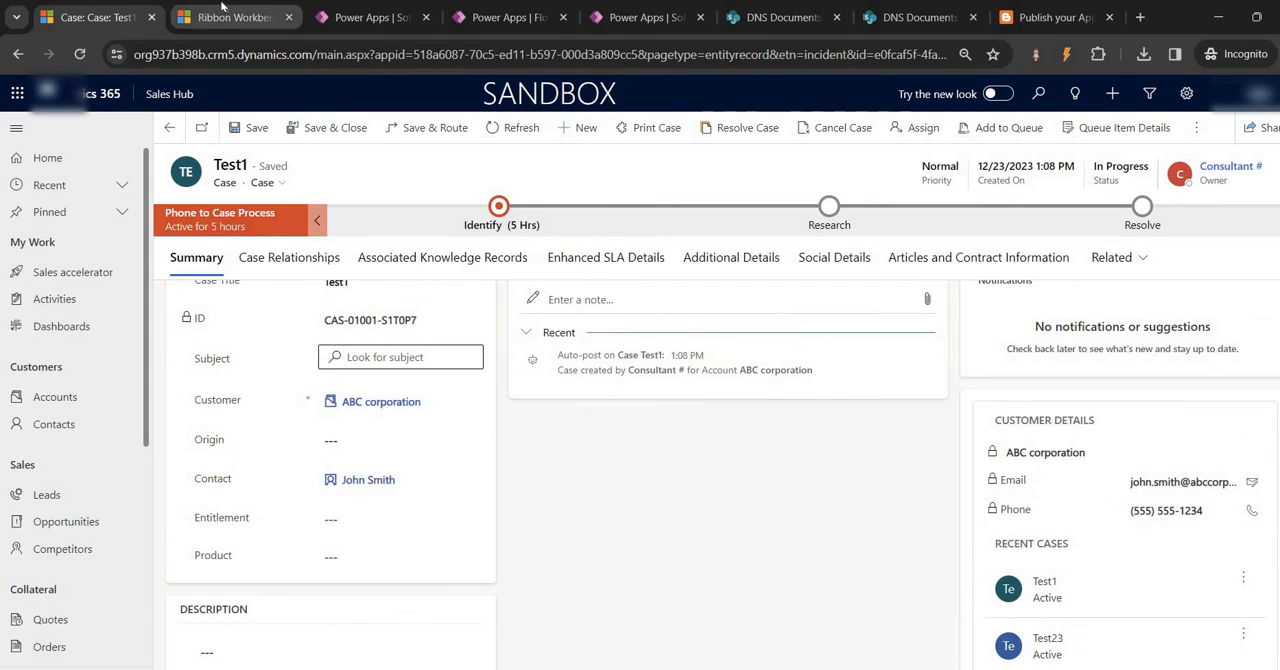
pyautogui.click(230, 17)
pyautogui.click(378, 12)
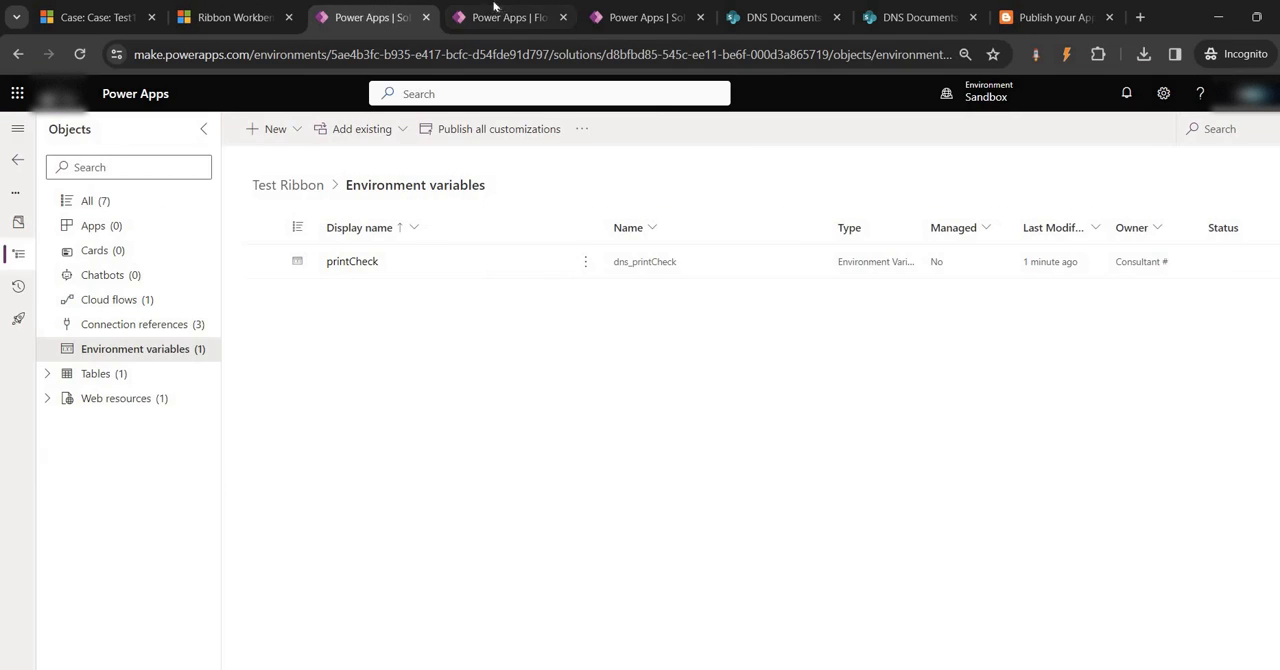
pyautogui.click(505, 17)
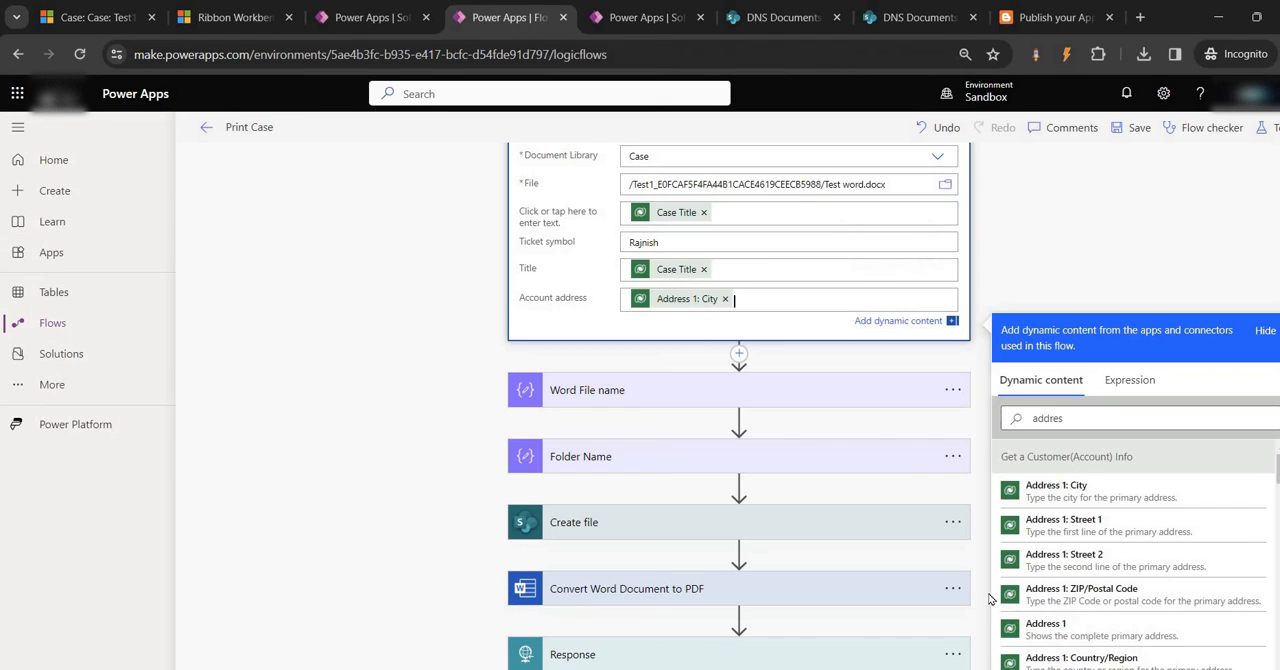
# Replace the Account address value with Bangalore, recheck the Test1 case's contact, and save the flow
pyautogui.click(720, 301)
pyautogui.press('BackSpace')
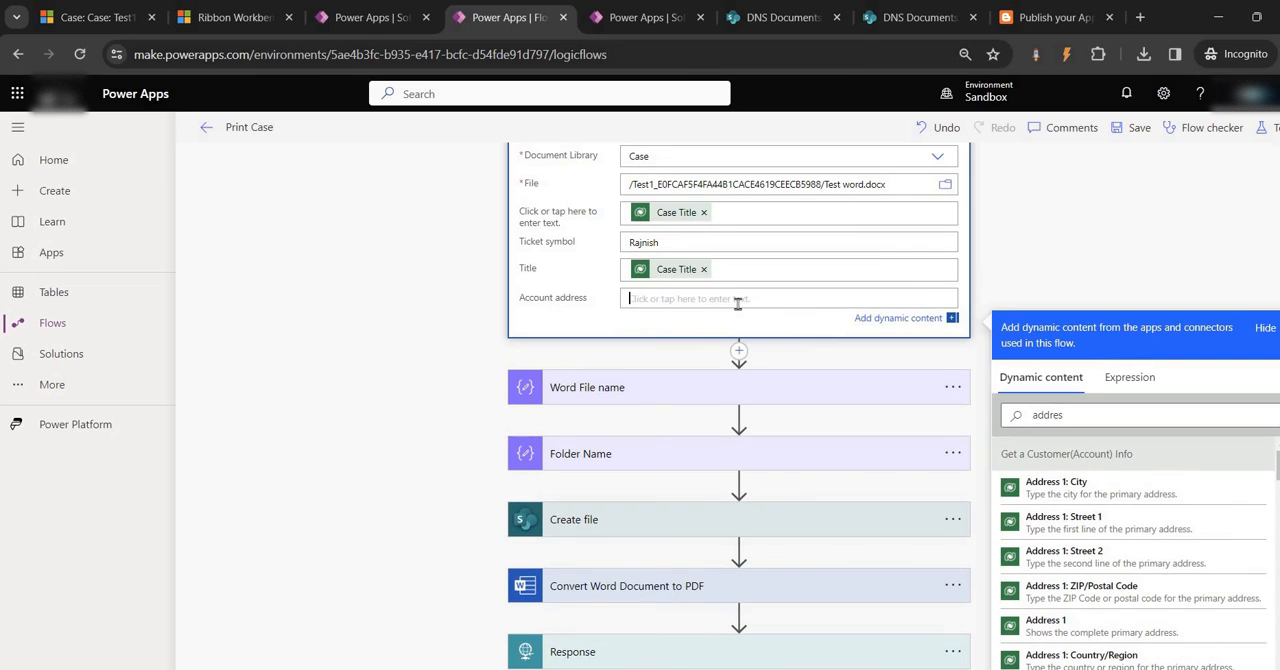
pyautogui.write('Bangalore')
pyautogui.click(95, 17)
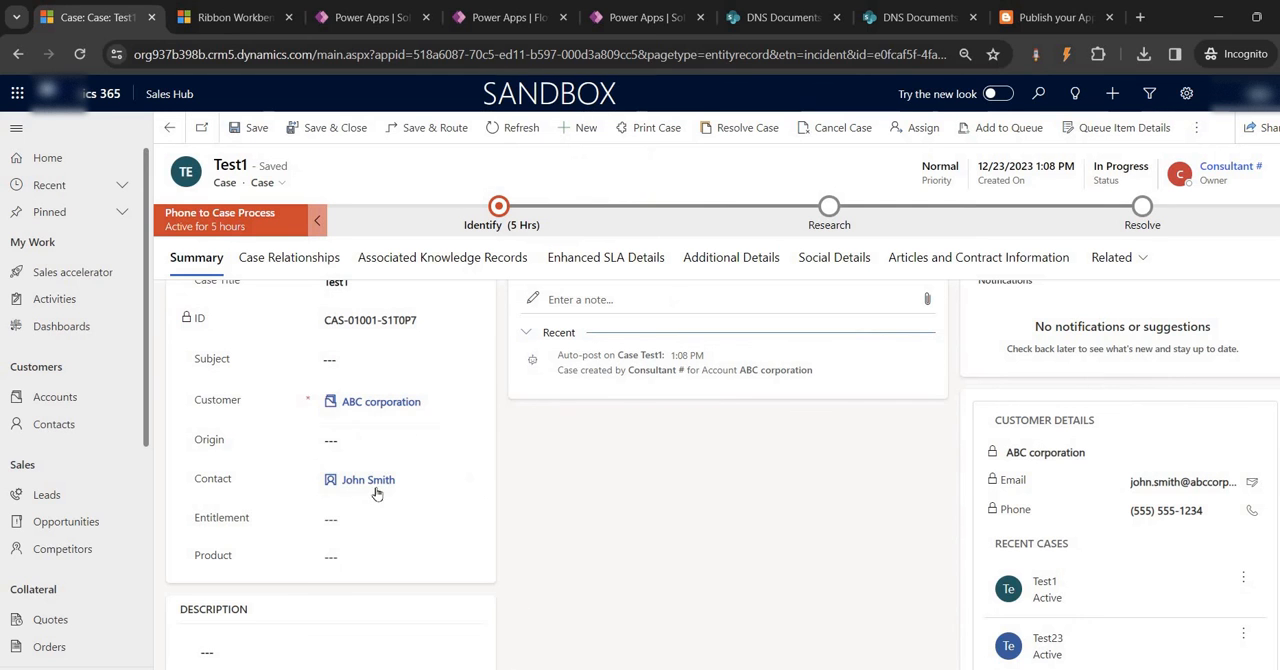
pyautogui.click(478, 8)
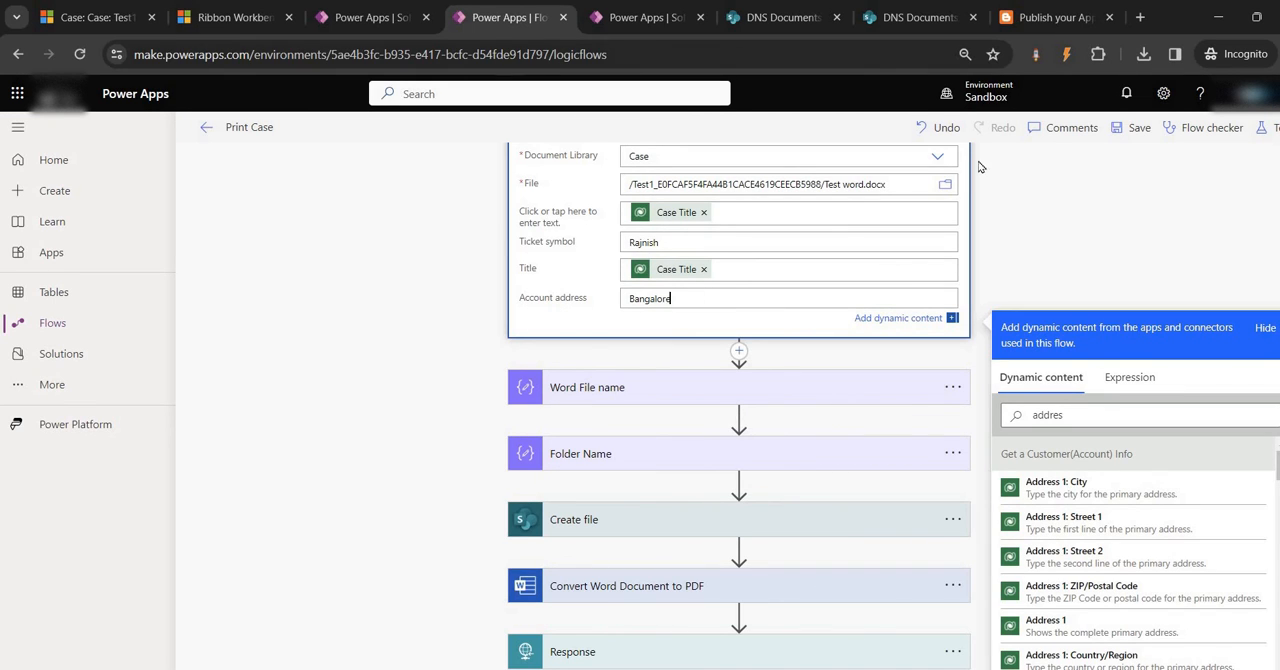
pyautogui.click(1137, 128)
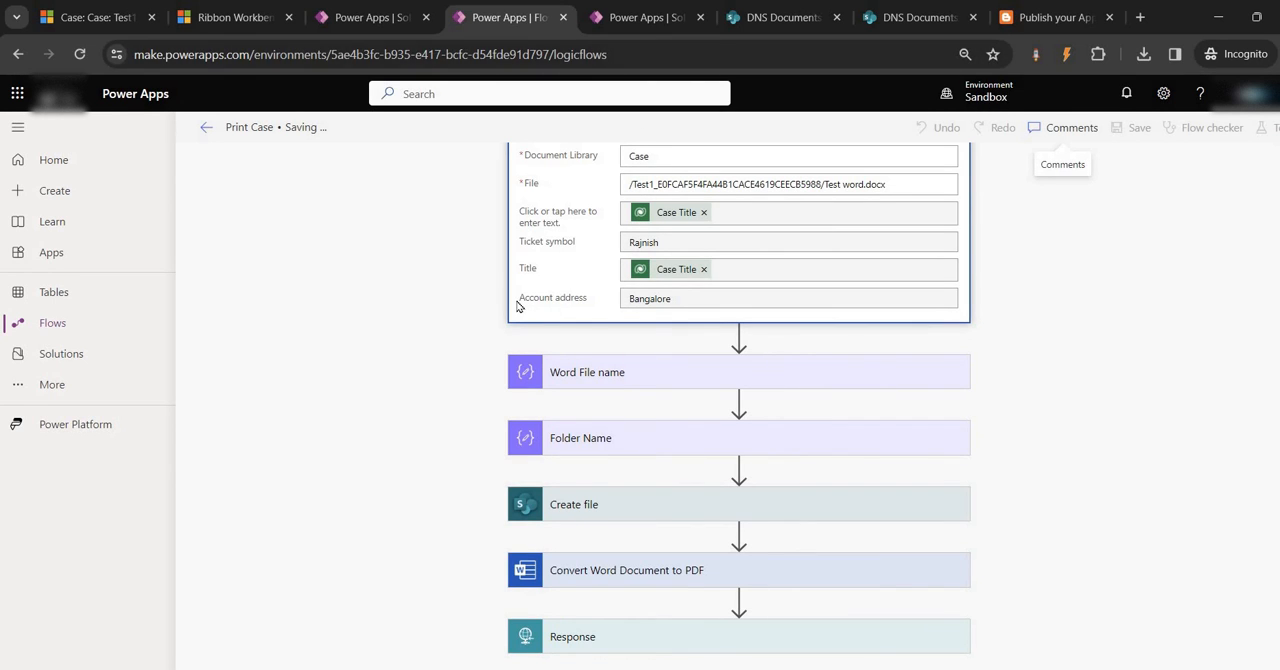
# Resubmit the failed Print Case run with the updated Word template fields
pyautogui.click(638, 18)
pyautogui.click(1090, 128)
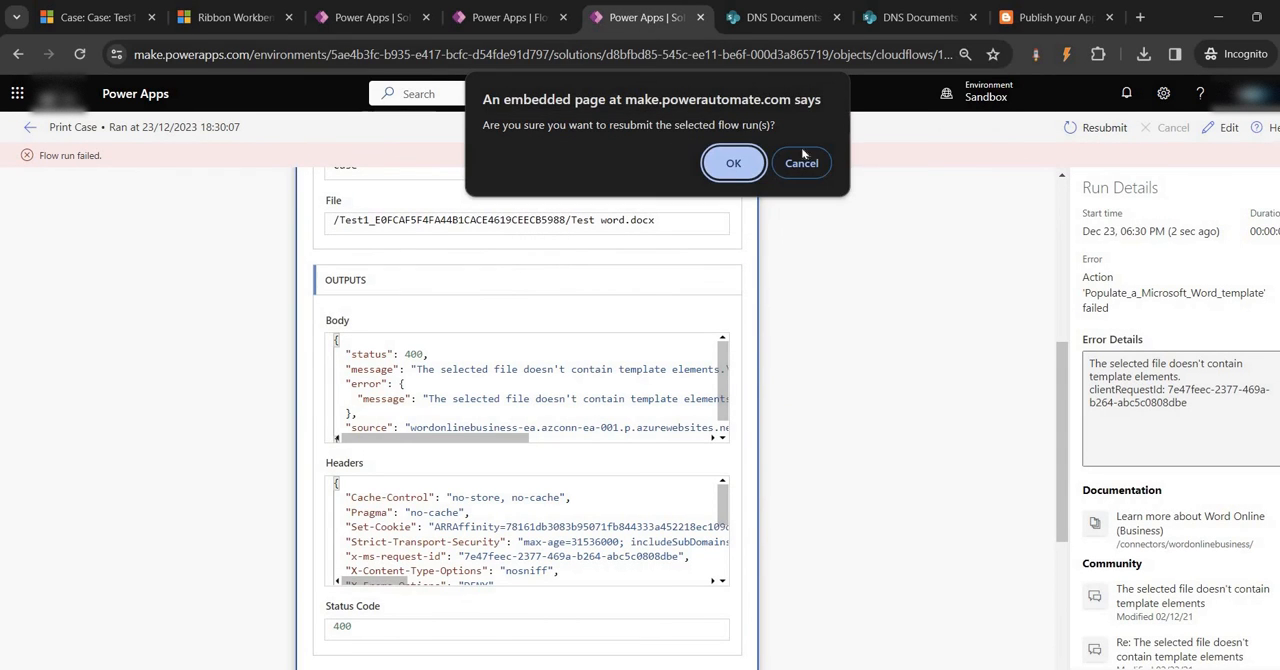
pyautogui.click(729, 160)
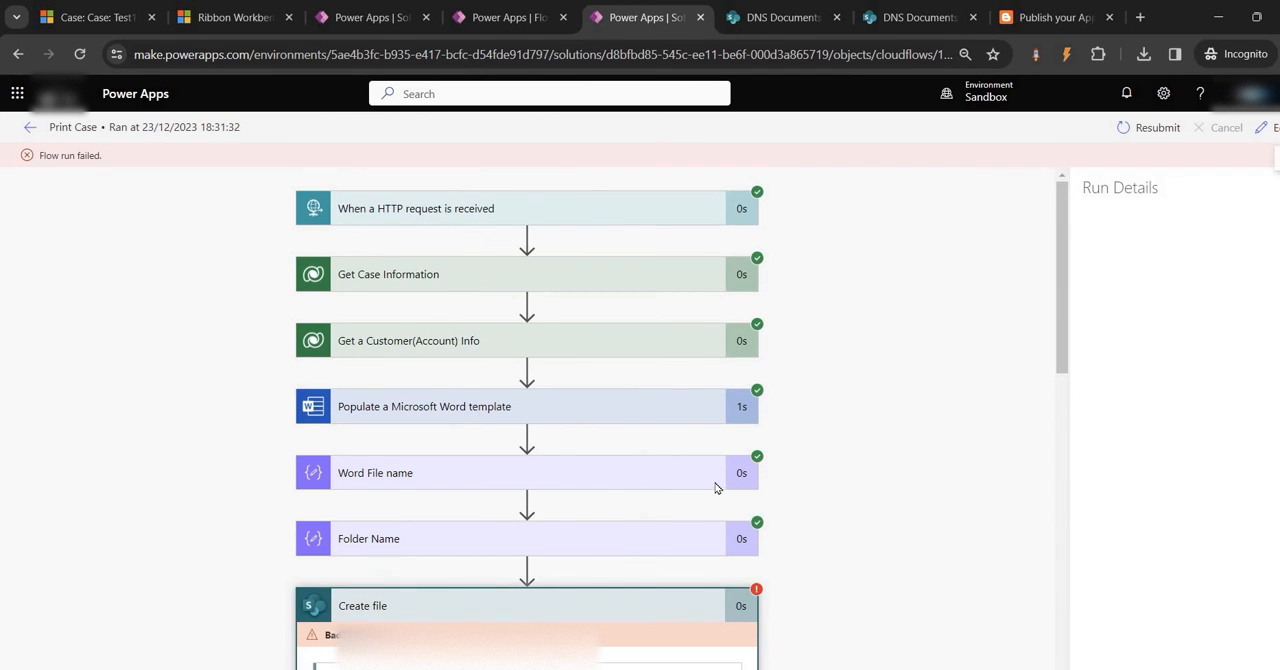
# Examine the new run's Populate a Microsoft Word template inputs and outputs and the error details of its Create file action
pyautogui.click(447, 333)
pyautogui.scroll(-7, 443, 372)
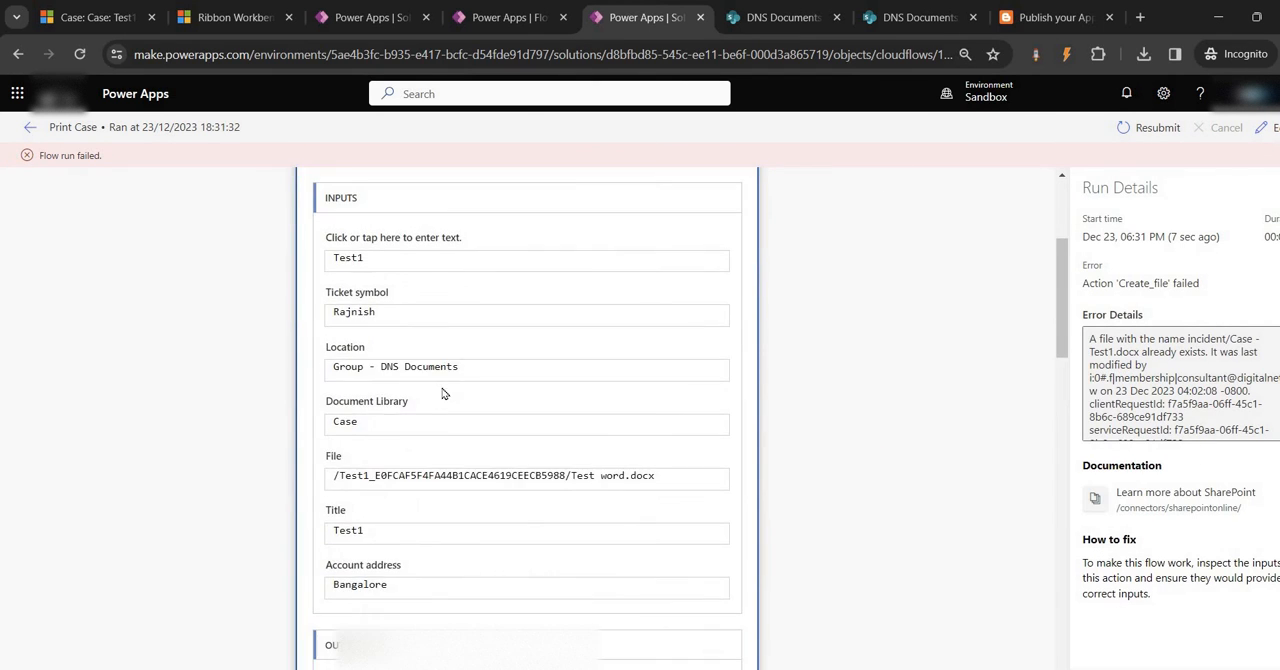
pyautogui.scroll(-5, 443, 372)
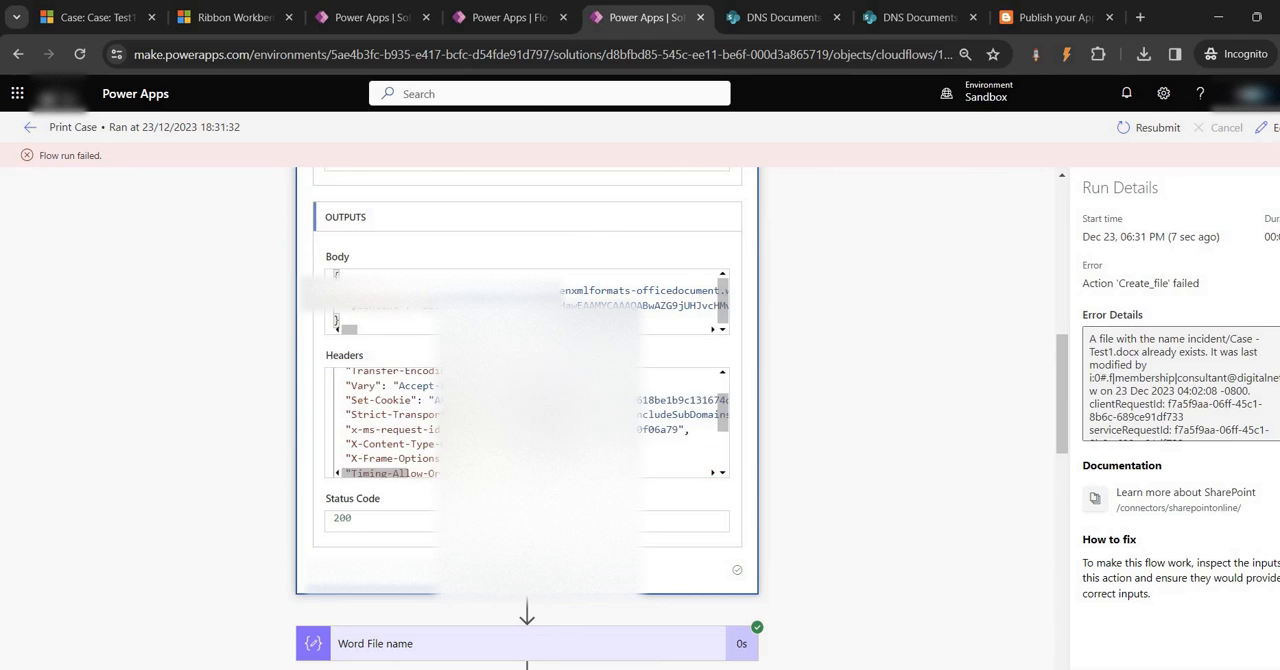
pyautogui.scroll(-3, 782, 415)
pyautogui.scroll(-3, 783, 415)
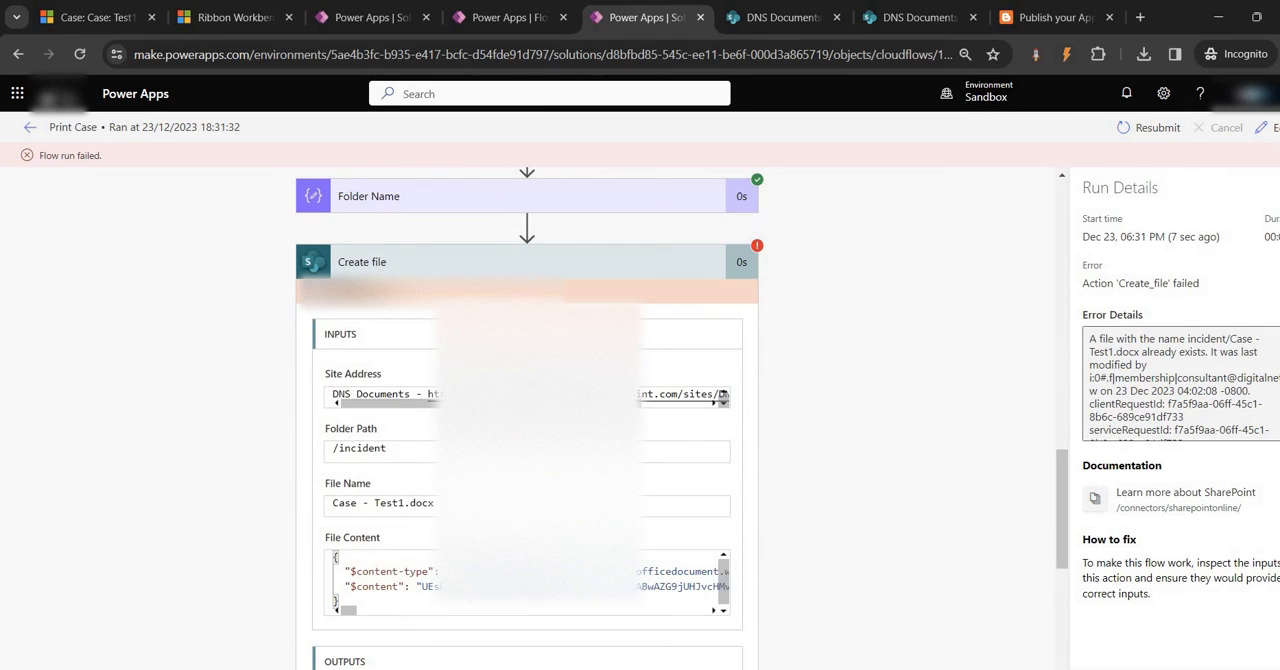
pyautogui.scroll(-1, 783, 415)
pyautogui.scroll(3, 405, 448)
pyautogui.scroll(-3, 405, 448)
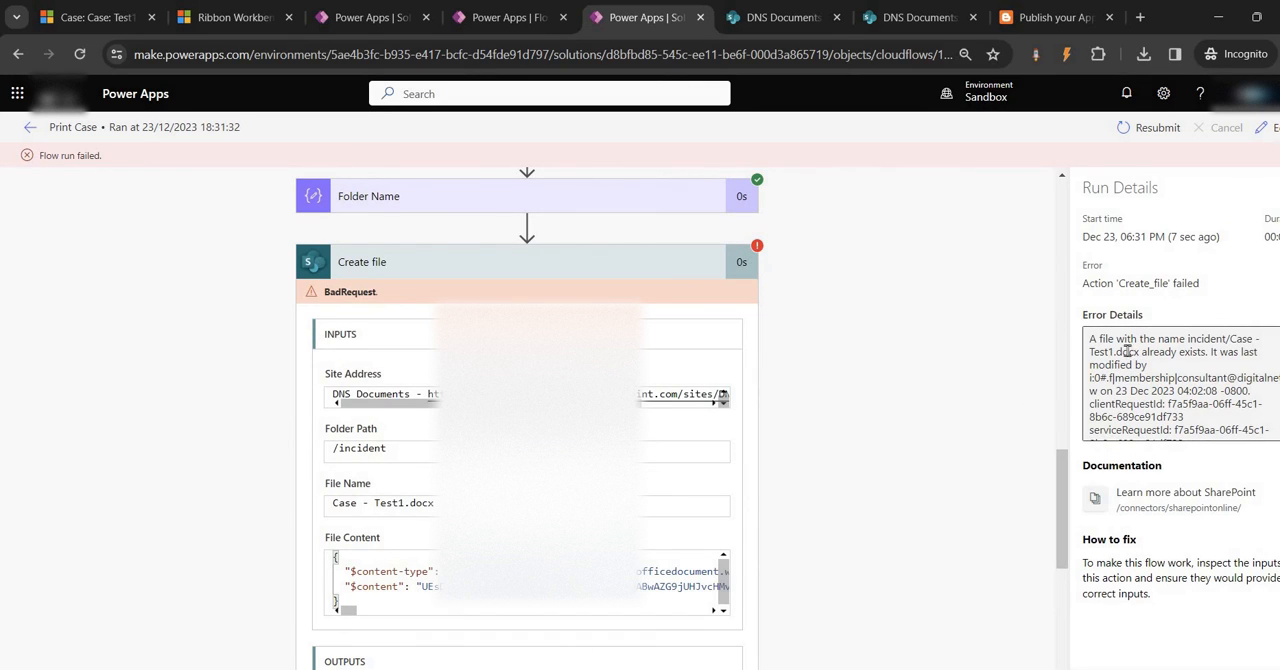
# Read the remaining Create file error details and review the Print Case flow's Word template and Create file settings in the editor
pyautogui.scroll(-1, 1125, 365)
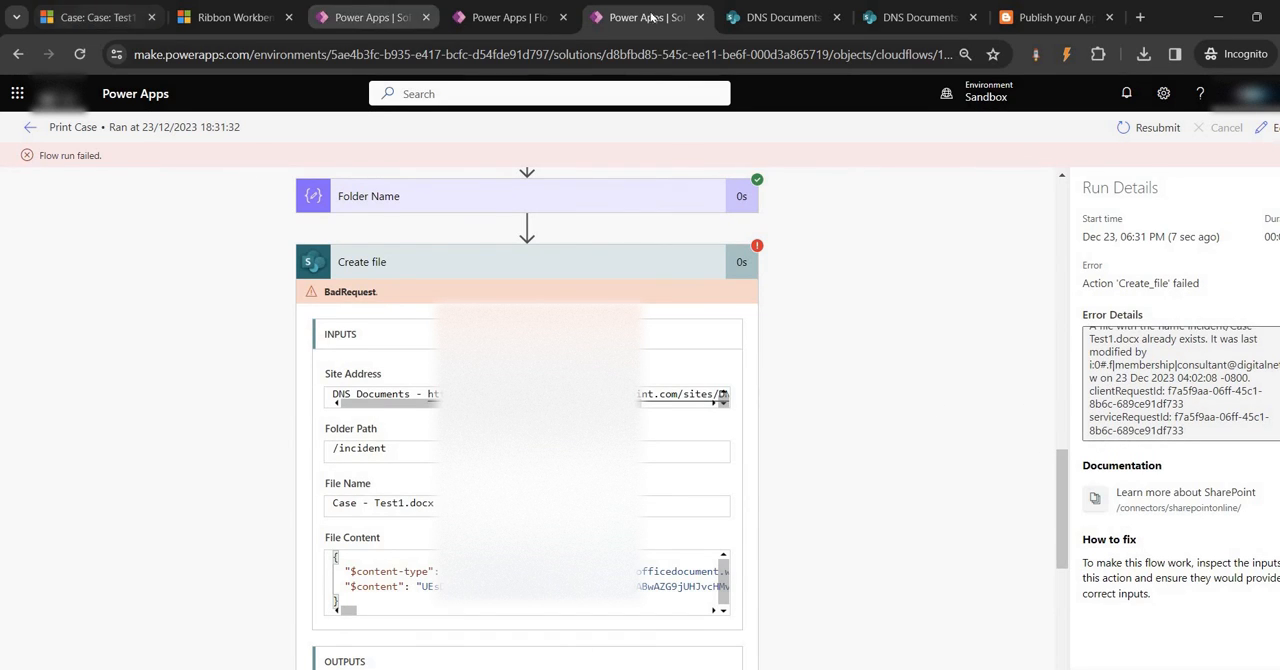
pyautogui.click(365, 10)
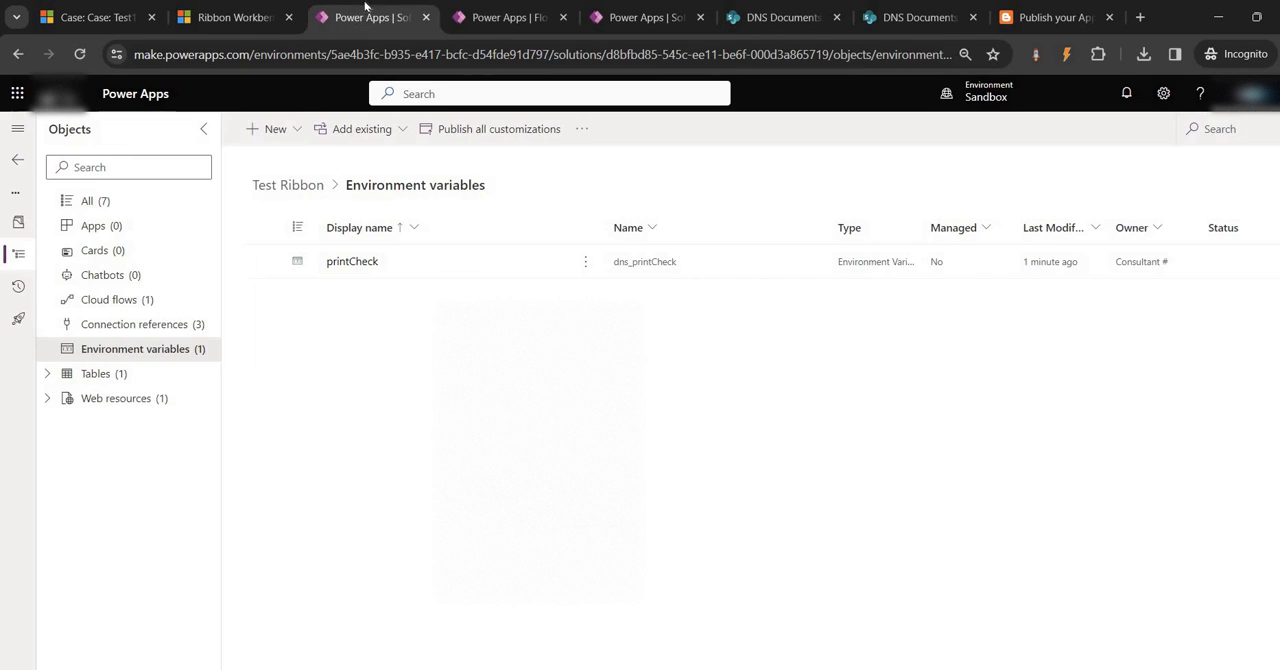
pyautogui.click(459, 8)
pyautogui.scroll(5, 559, 325)
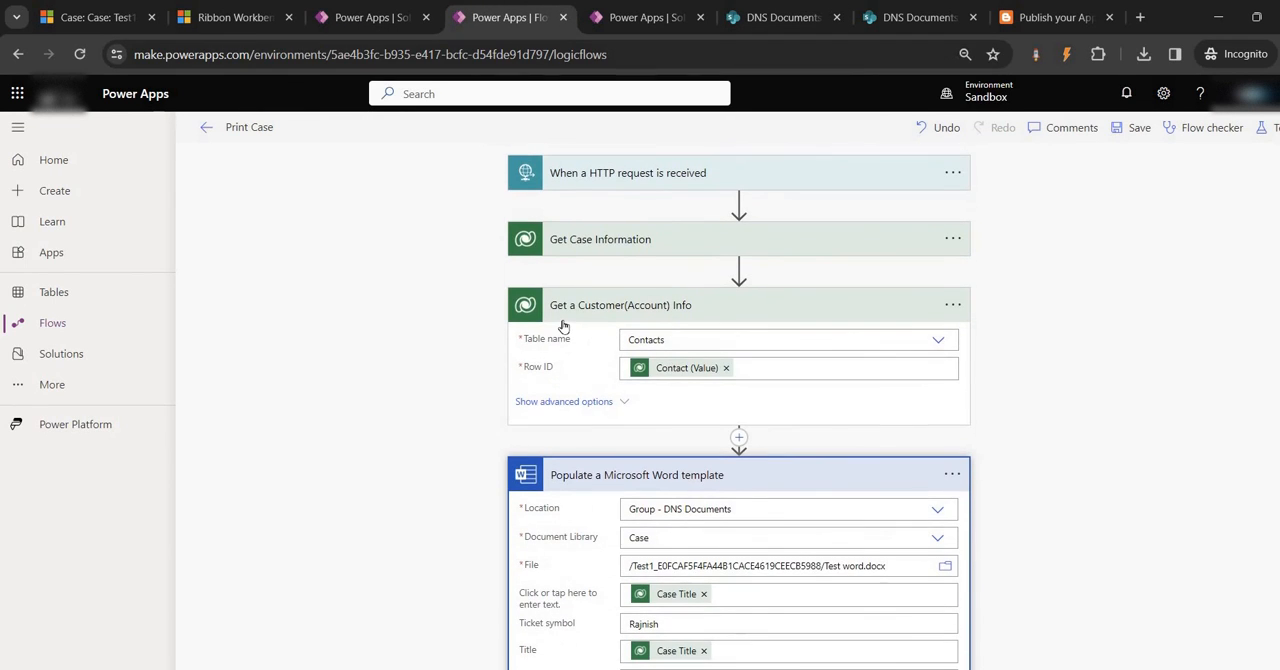
pyautogui.scroll(-2, 752, 406)
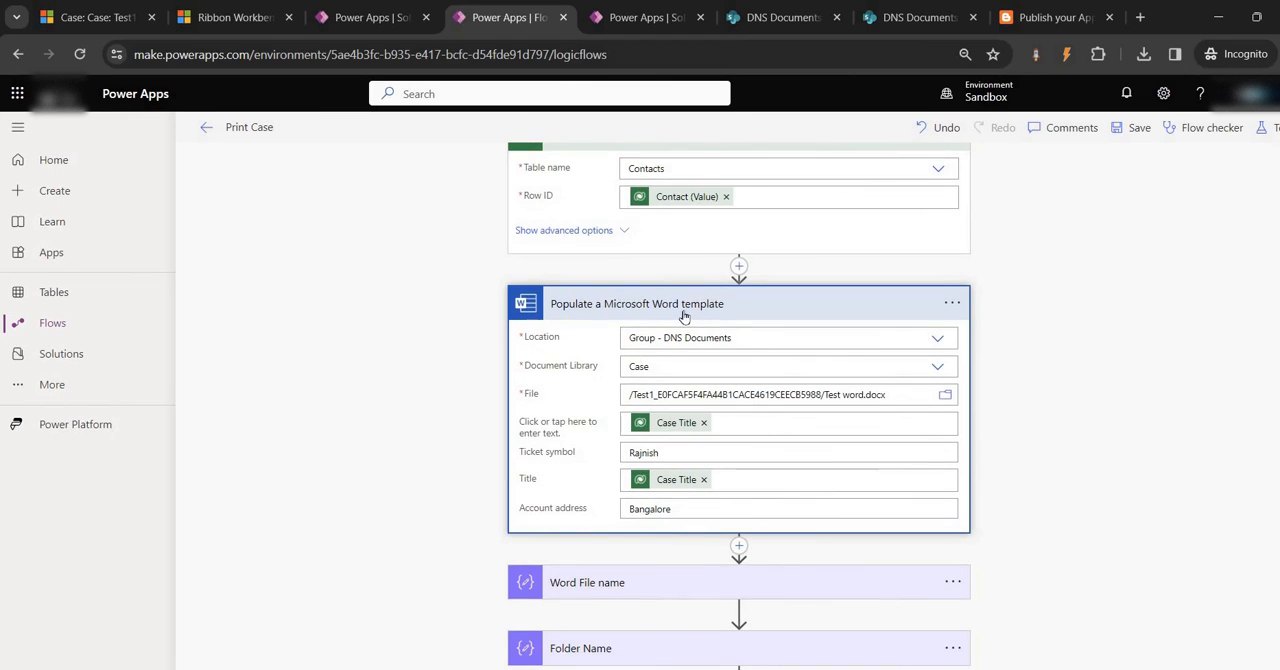
pyautogui.scroll(2, 672, 320)
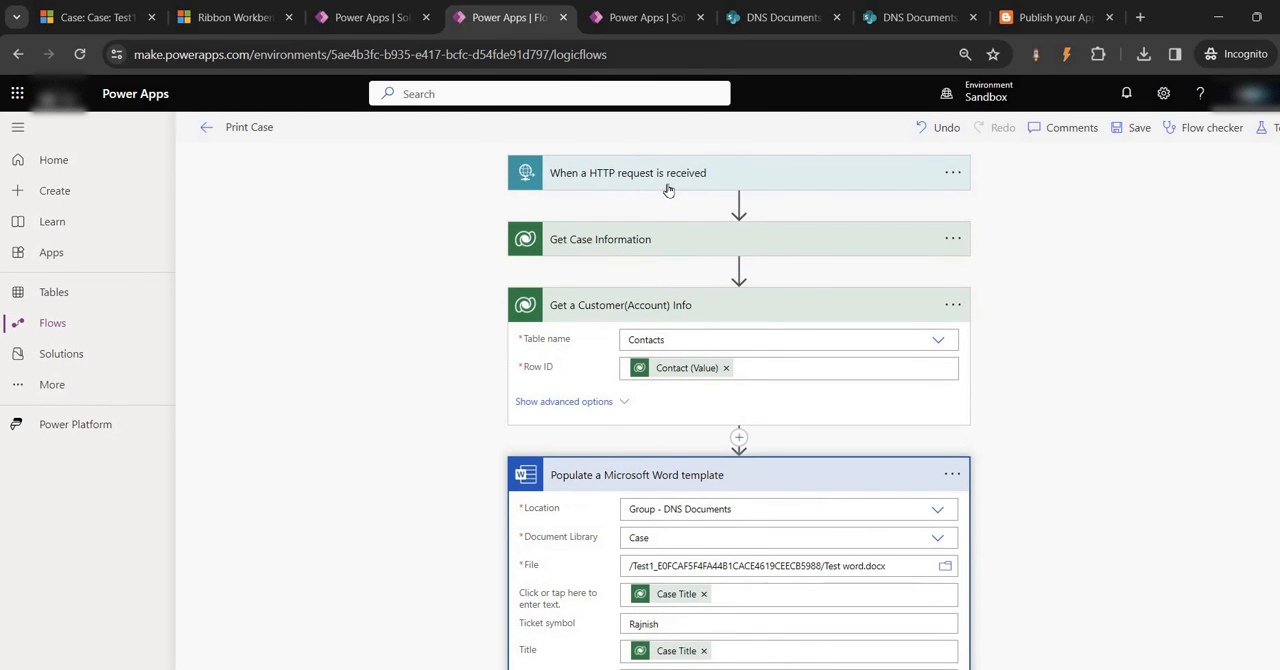
pyautogui.scroll(-3, 659, 456)
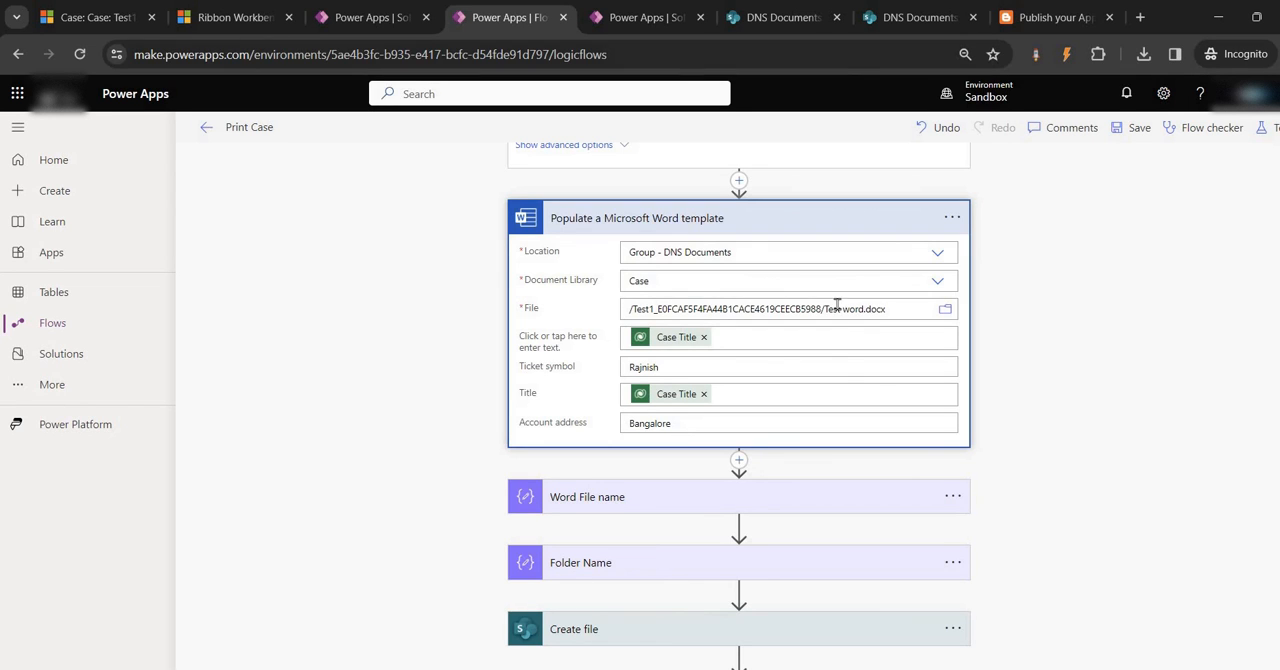
pyautogui.scroll(-2, 703, 517)
pyautogui.click(683, 474)
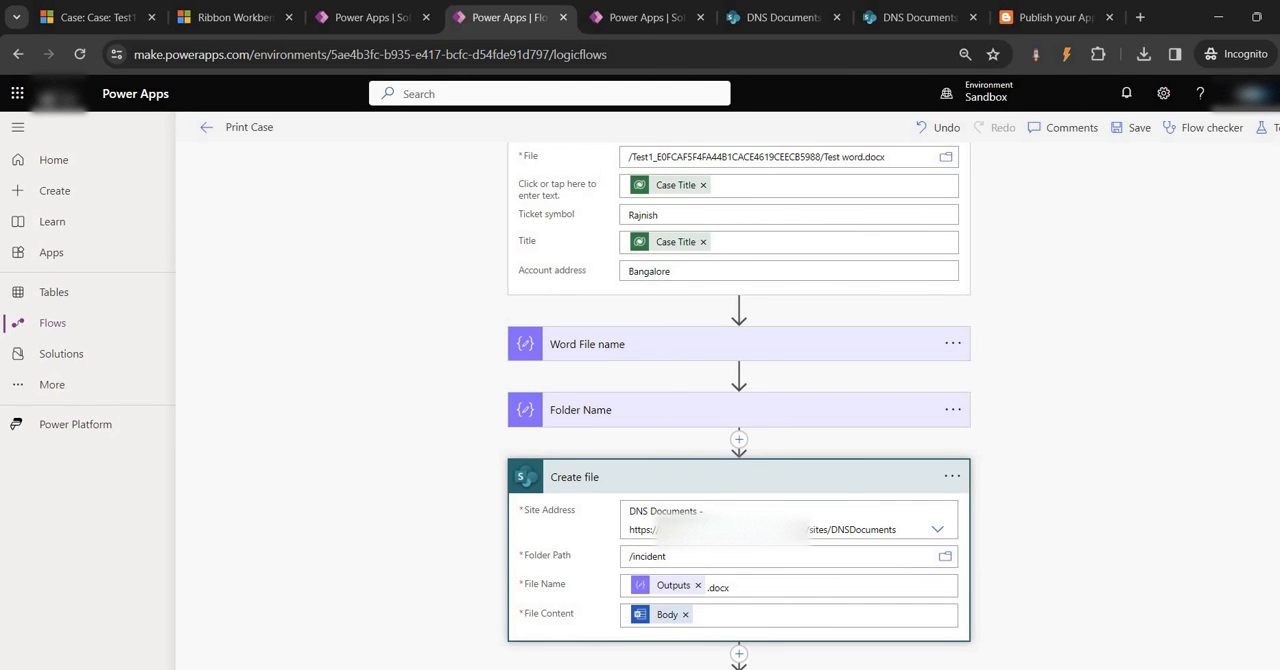
pyautogui.scroll(5, 655, 498)
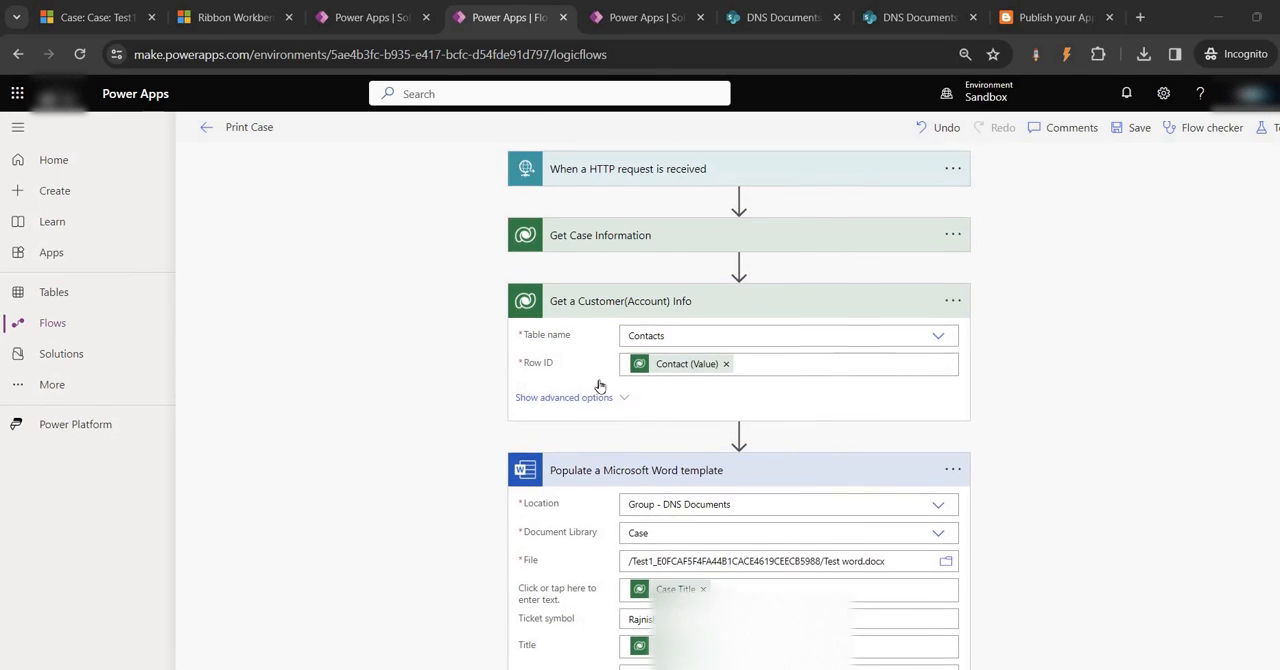
# Append a hyphen after Case Title in the Word File name action's input and consult the Test1 case record
pyautogui.scroll(-4, 660, 463)
pyautogui.click(563, 418)
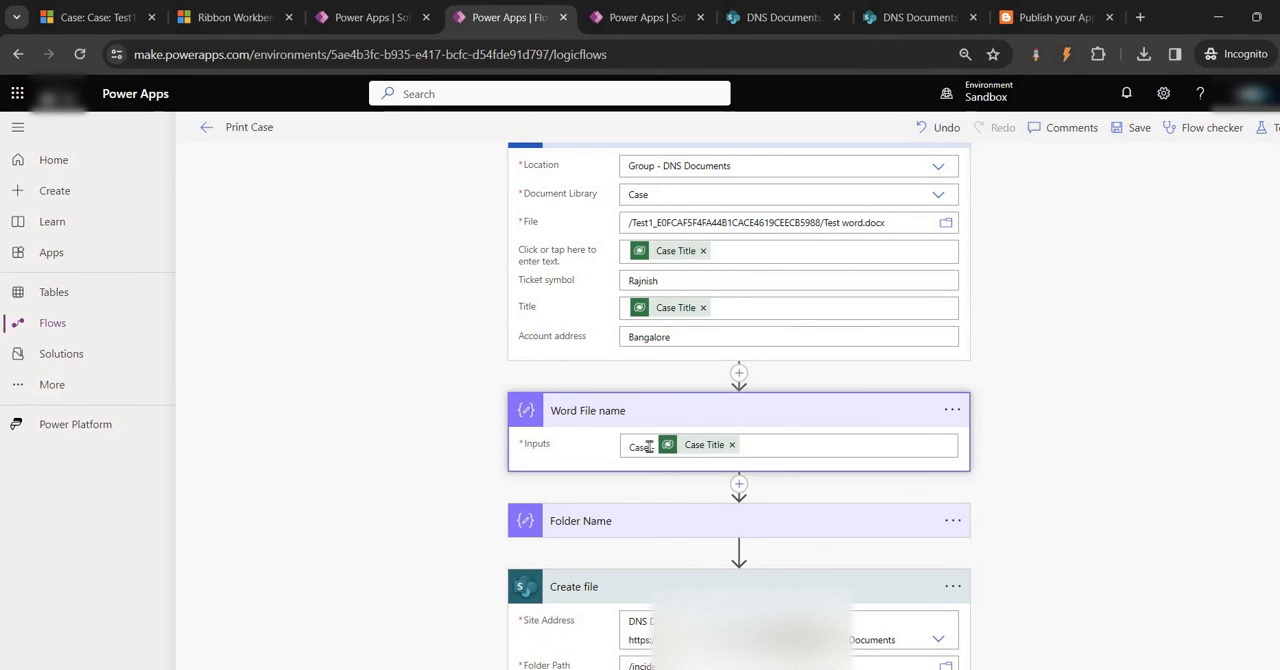
pyautogui.click(744, 447)
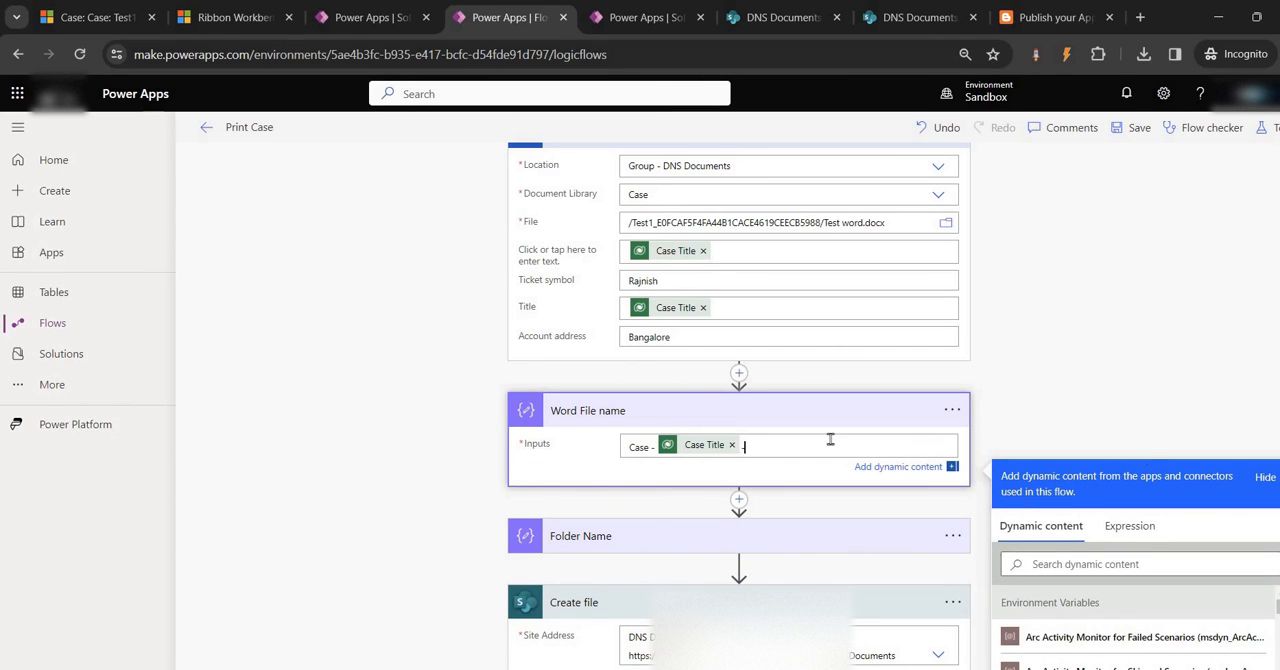
pyautogui.click(56, 18)
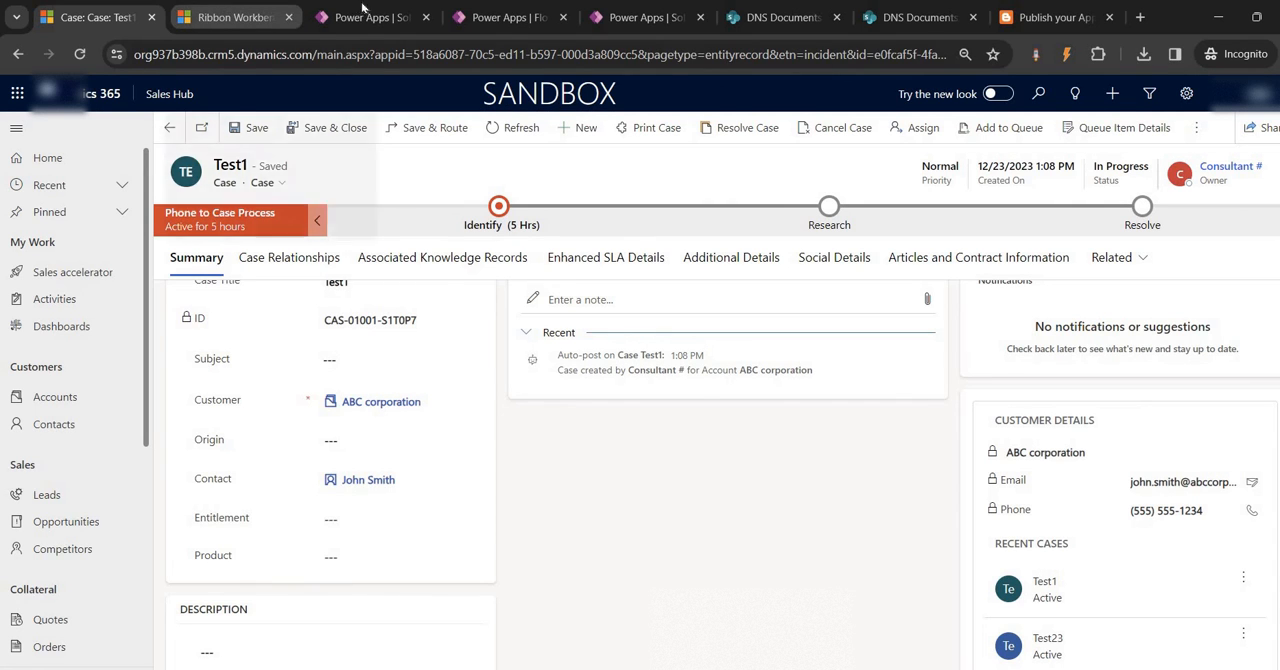
pyautogui.click(478, 16)
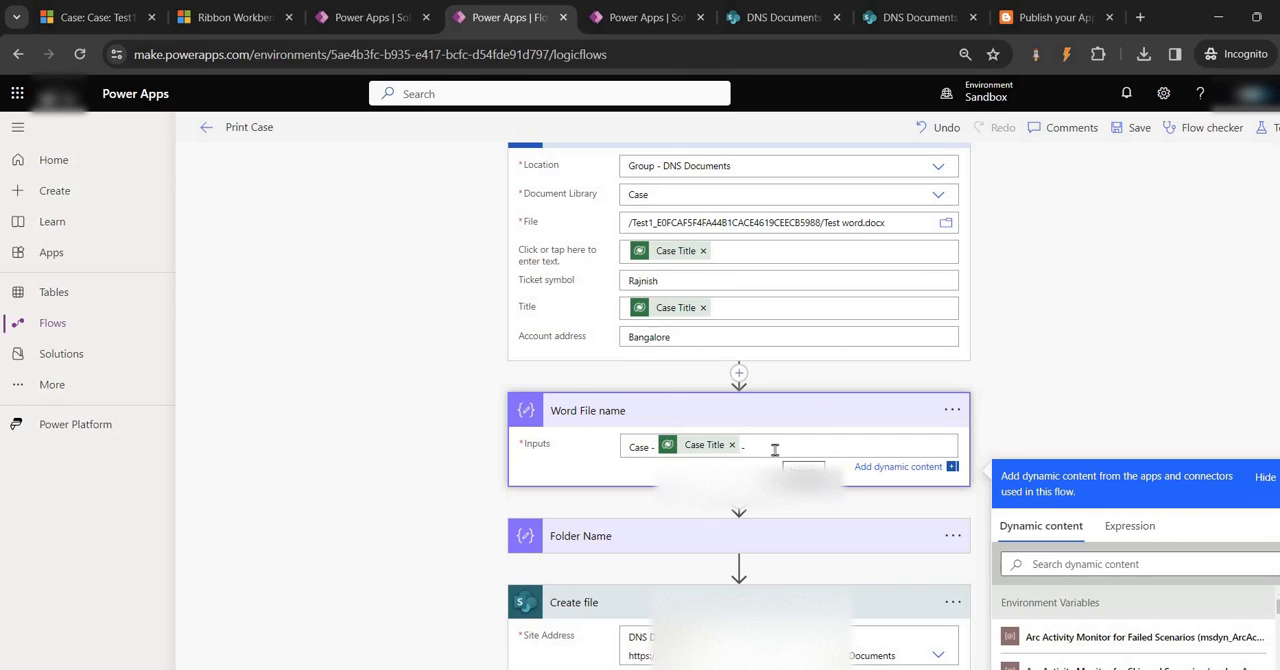
# Add the expression rand(00000,9999) to the end of the Word File name input and save the flow
pyautogui.scroll(-2, 1036, 409)
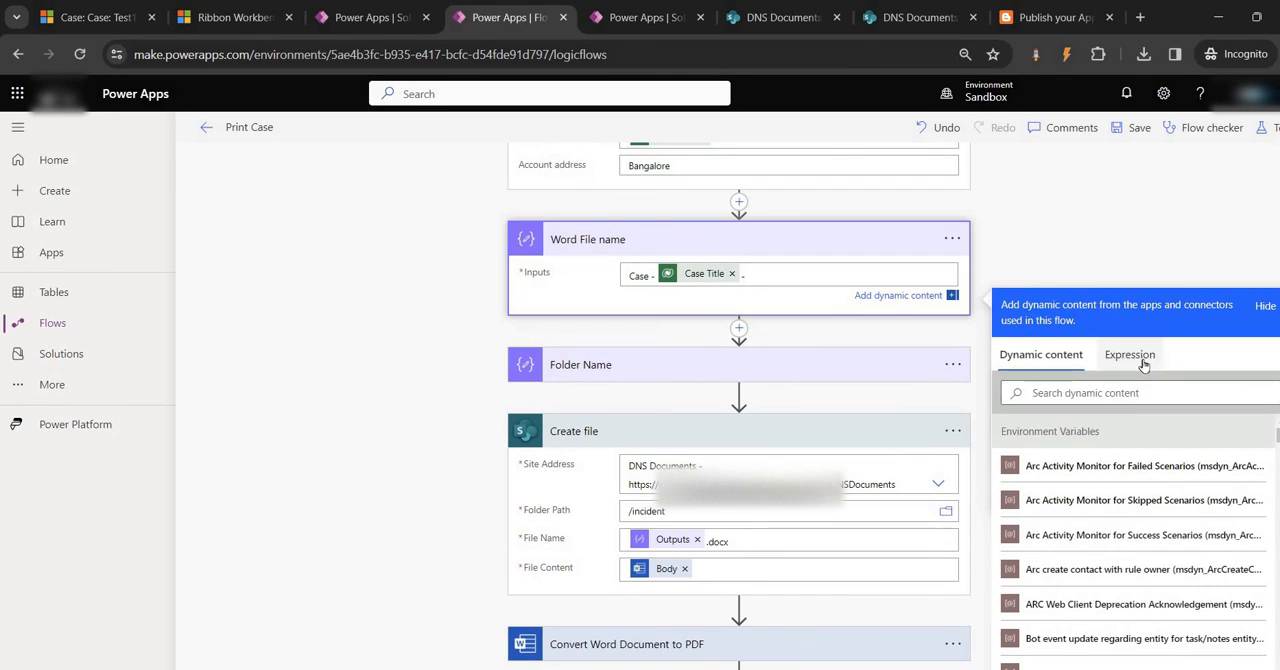
pyautogui.click(1129, 369)
pyautogui.write('ran')
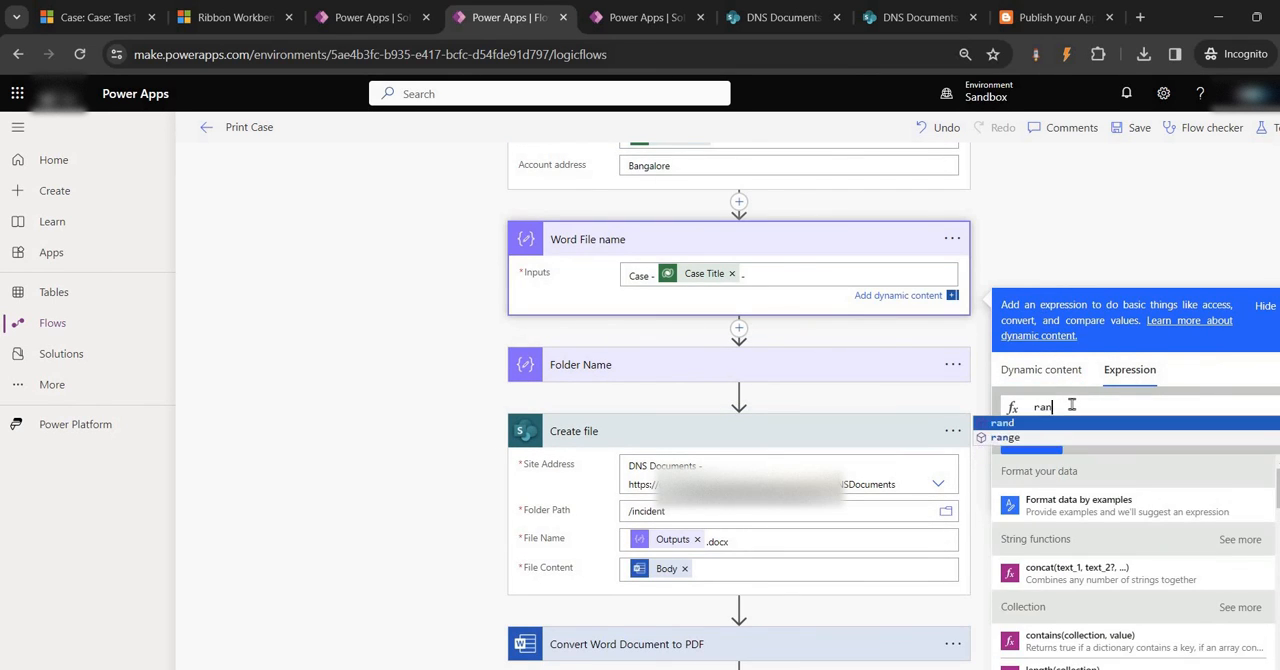
pyautogui.write('d(1000')
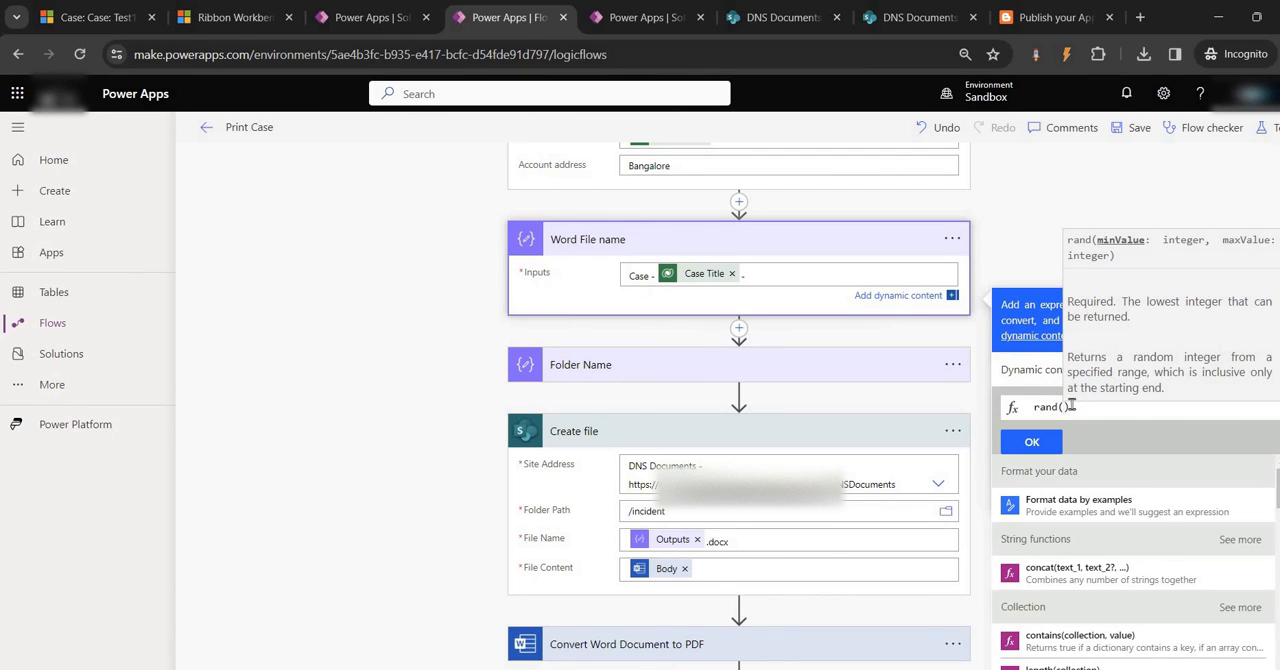
pyautogui.write('0,9')
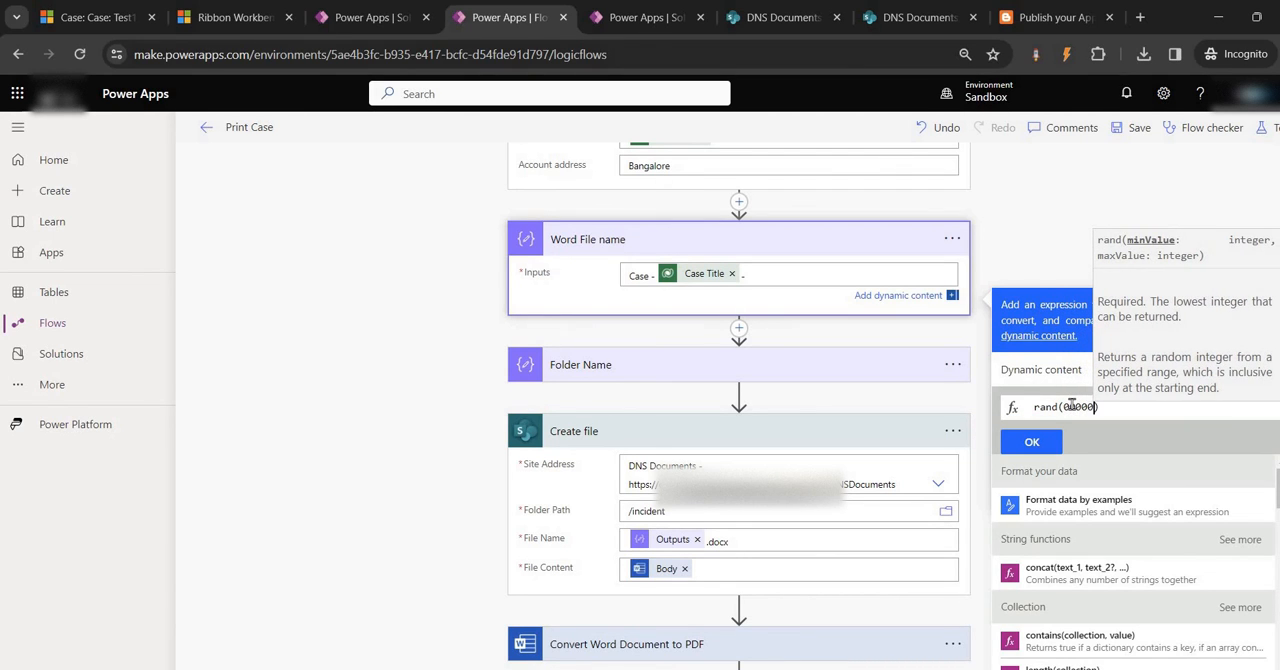
pyautogui.write('999')
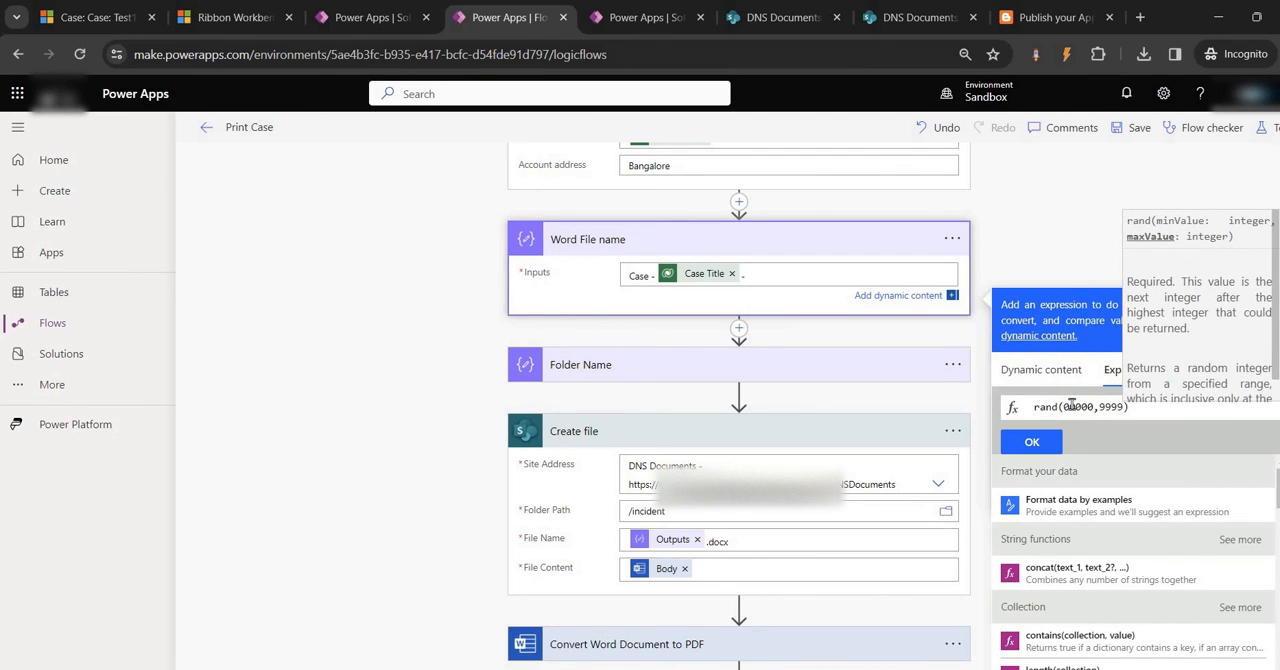
pyautogui.click(1046, 447)
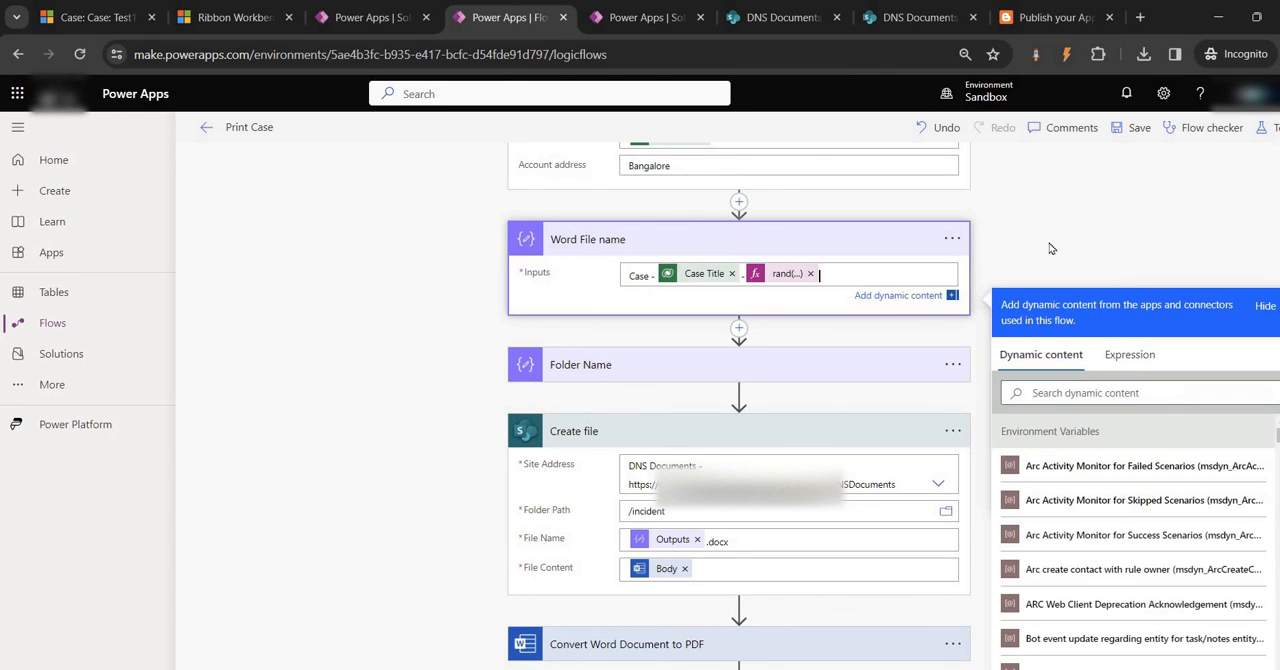
pyautogui.click(1143, 127)
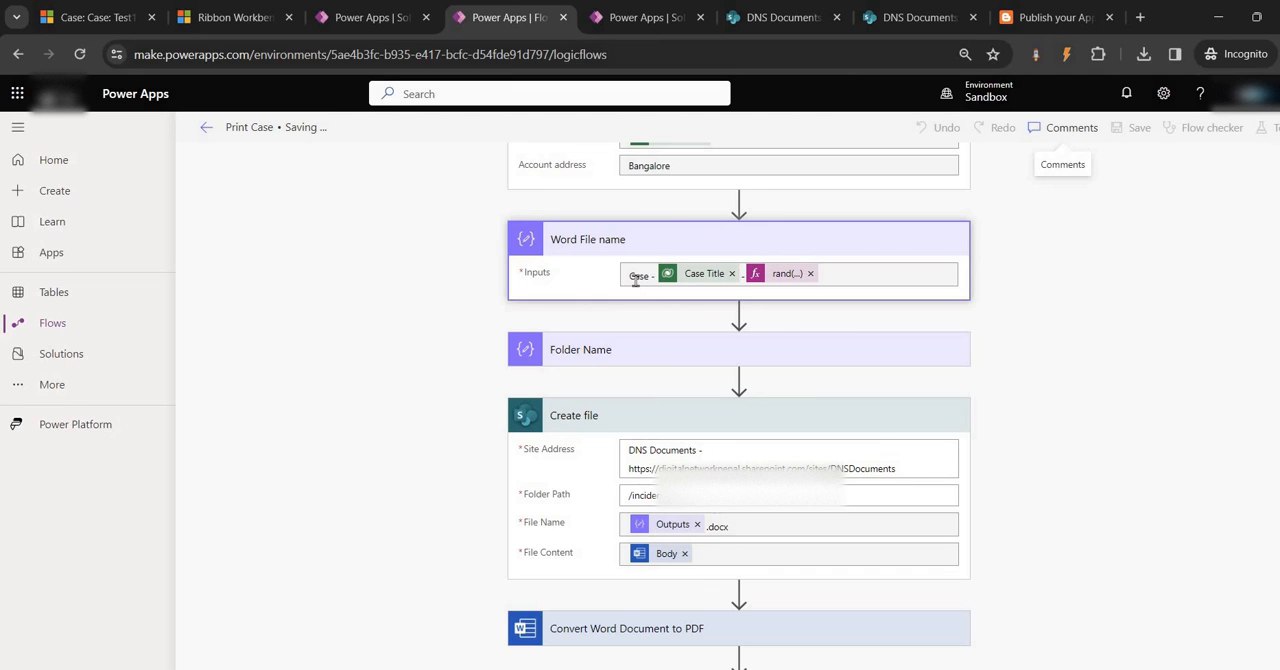
# Resubmit the failed Print Case run with the new file name and check the status of all its actions
pyautogui.click(95, 17)
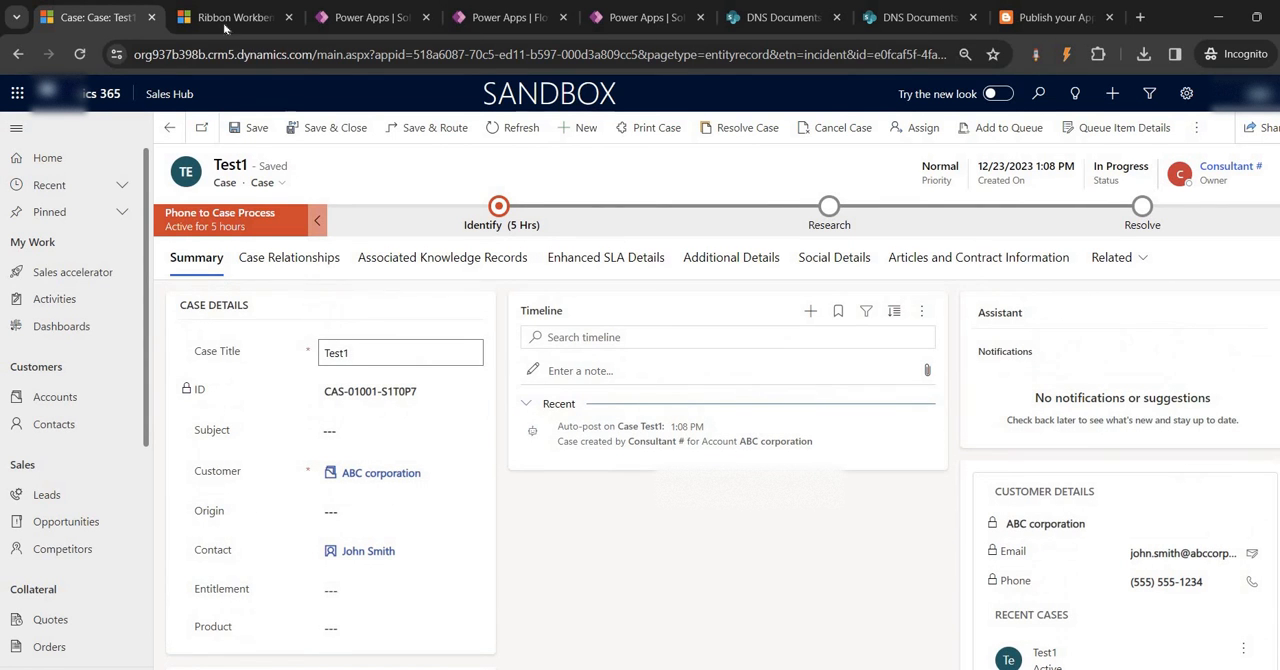
pyautogui.click(505, 17)
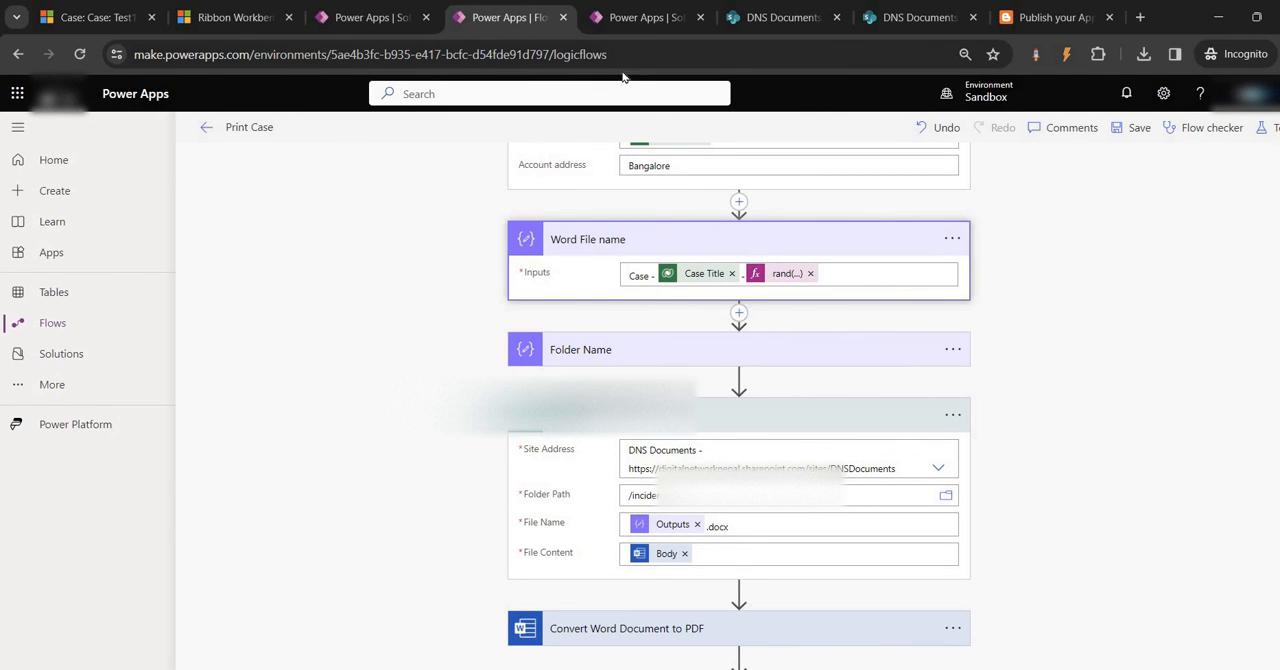
pyautogui.click(636, 15)
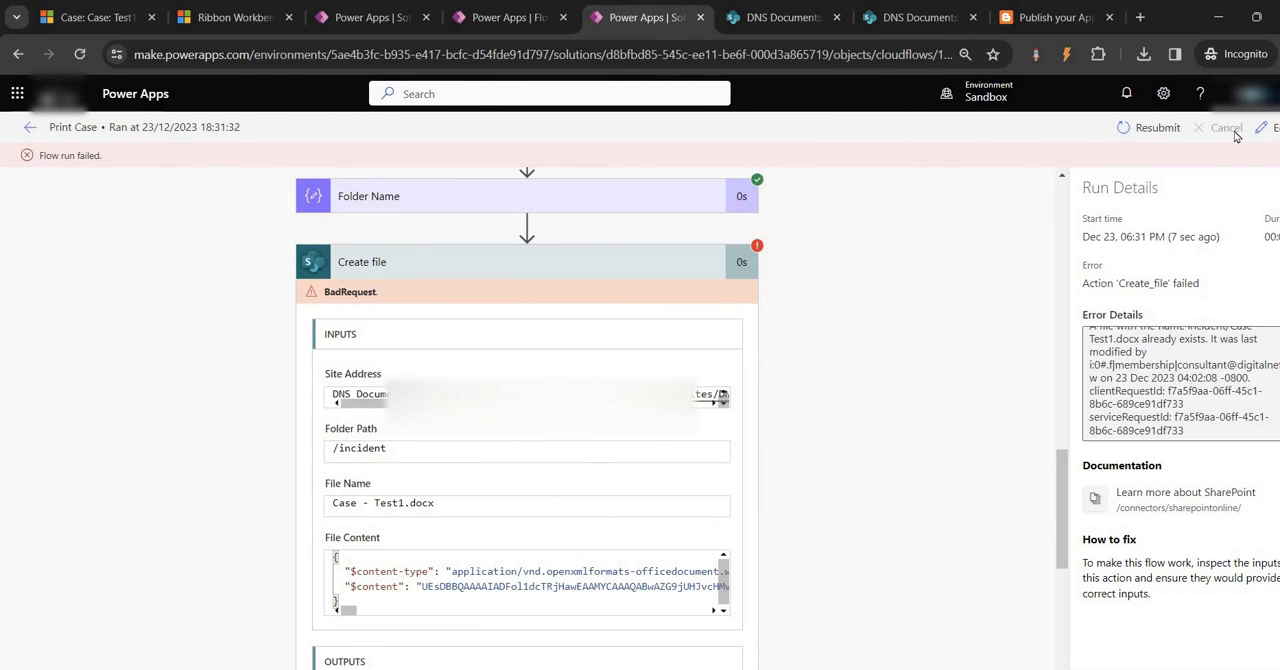
pyautogui.click(1147, 127)
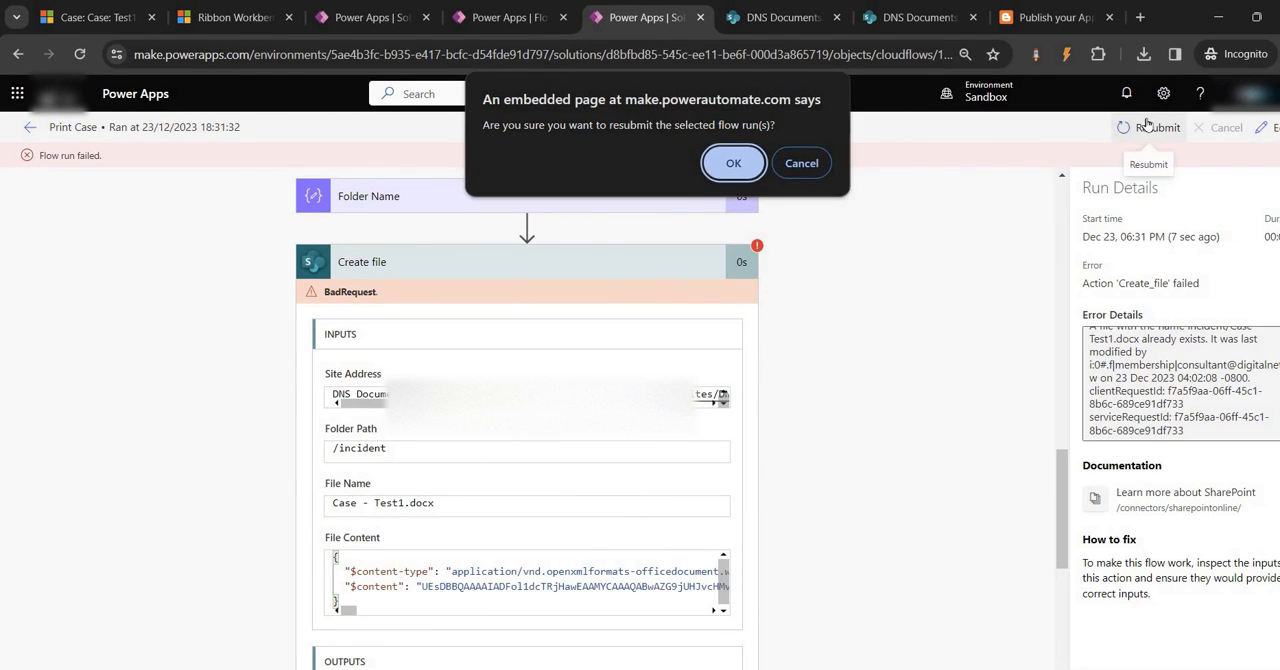
pyautogui.click(733, 164)
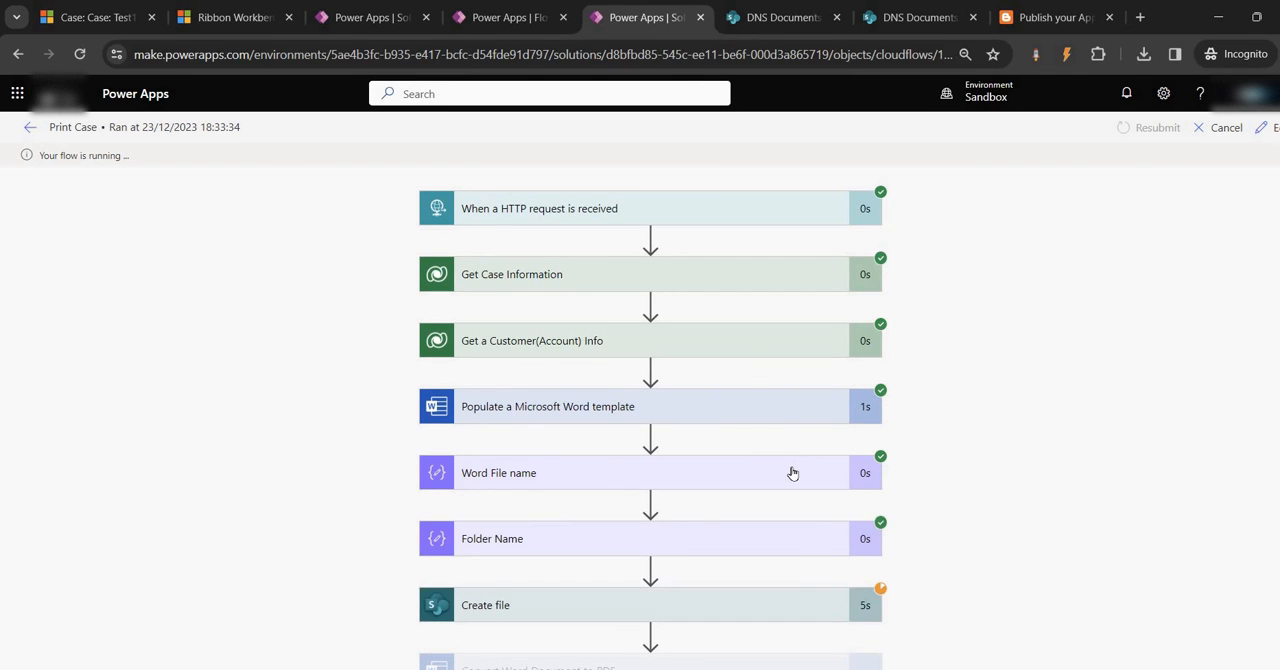
pyautogui.scroll(-1, 792, 473)
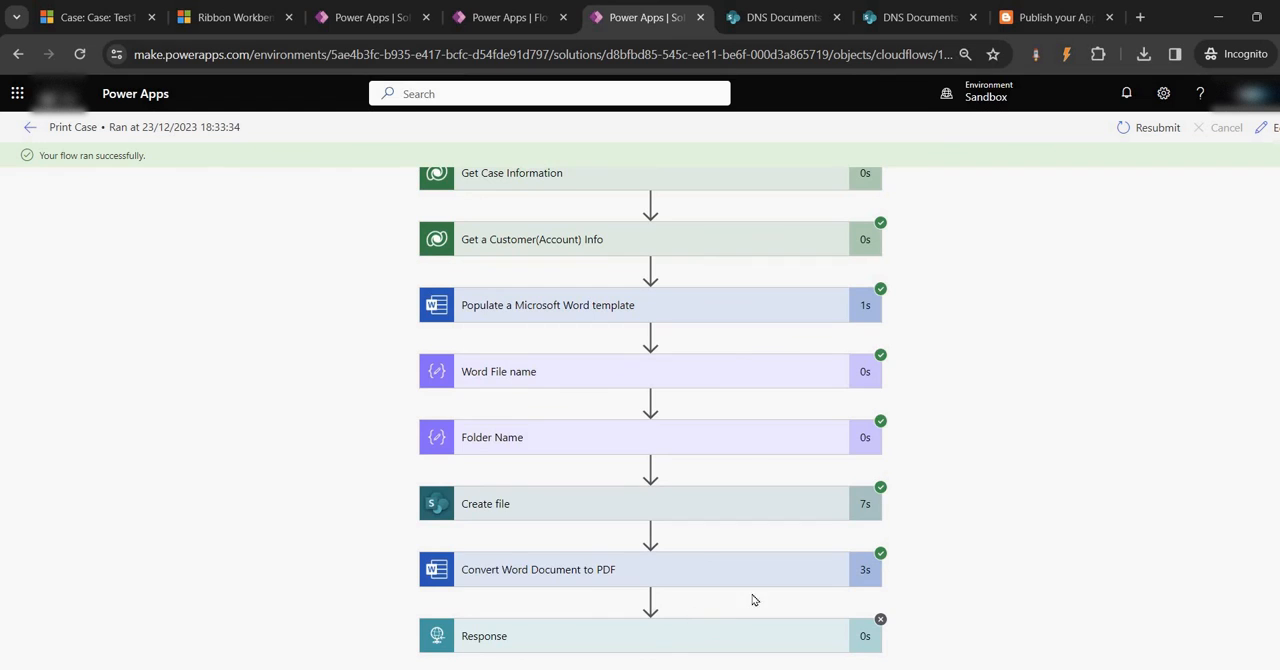
pyautogui.scroll(1, 729, 366)
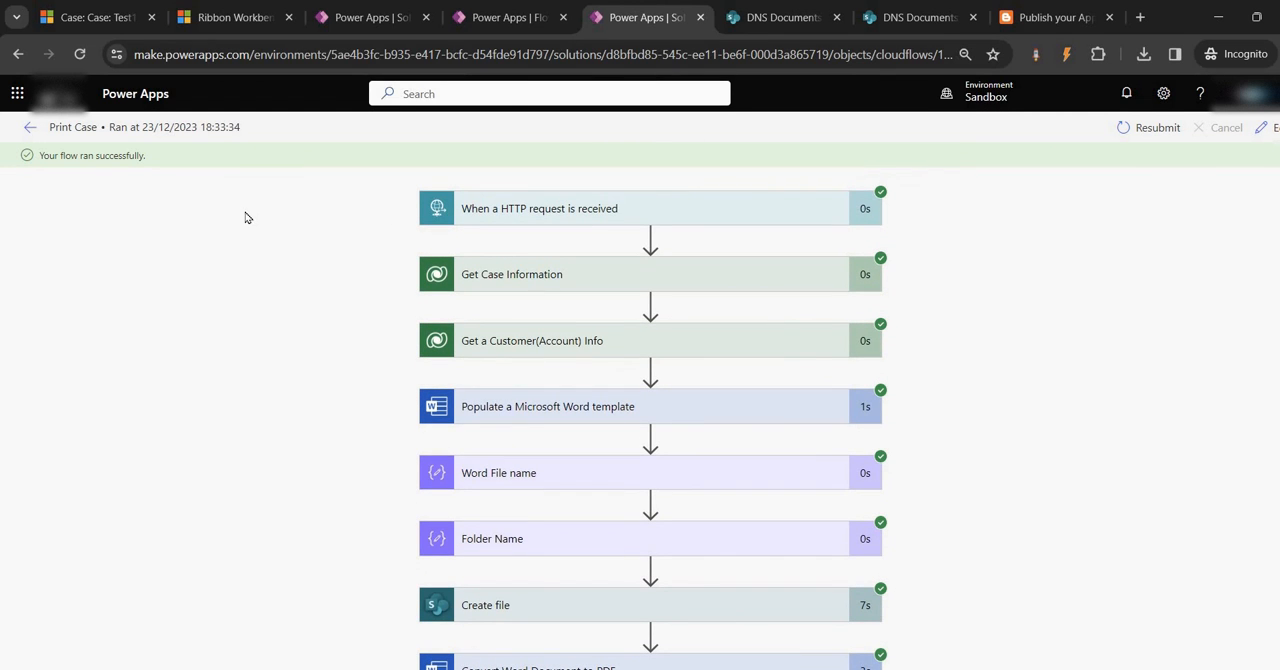
# Check the Title, Account address and Ticket symbol placeholders of the Test word template in Word, returning to the Test1 case
pyautogui.click(91, 13)
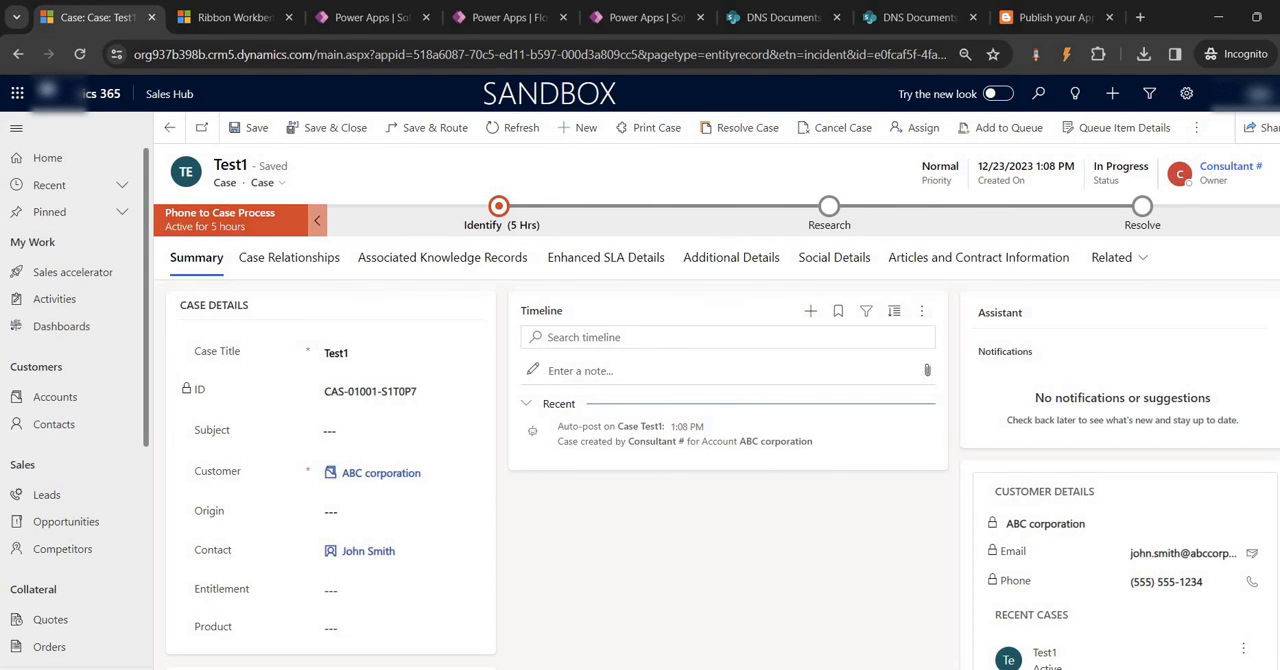
pyautogui.hotkey('alt', 'Tab')
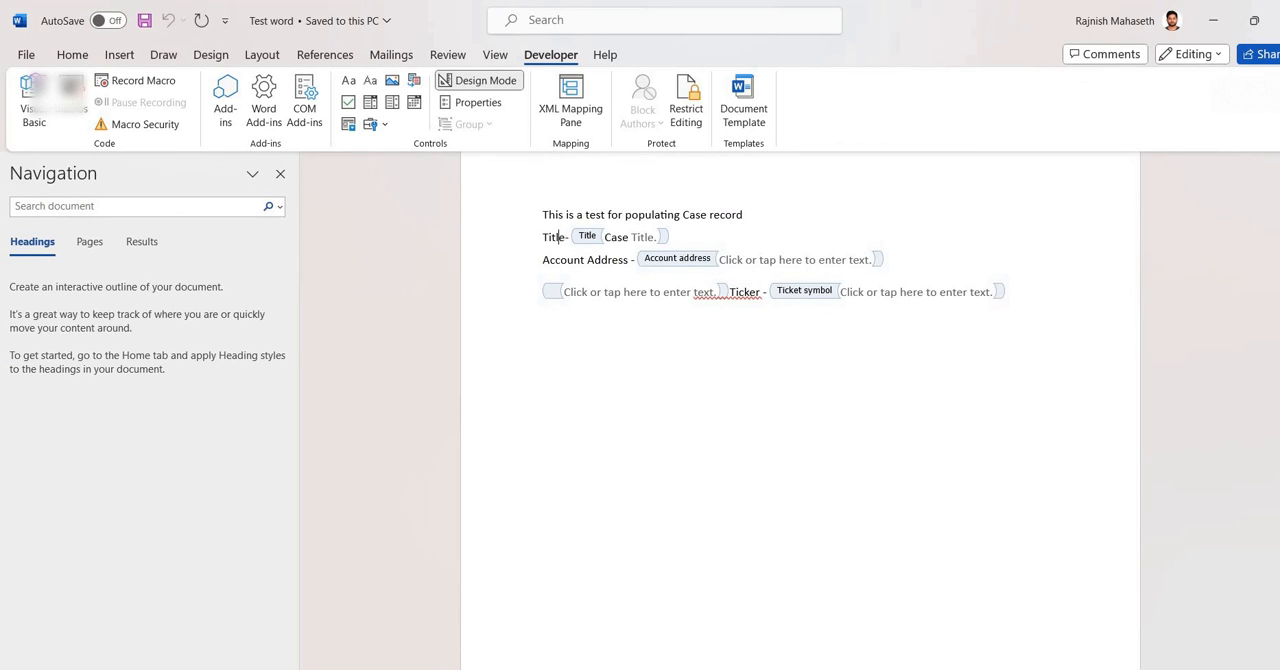
pyautogui.hotkey('alt', 'Tab')
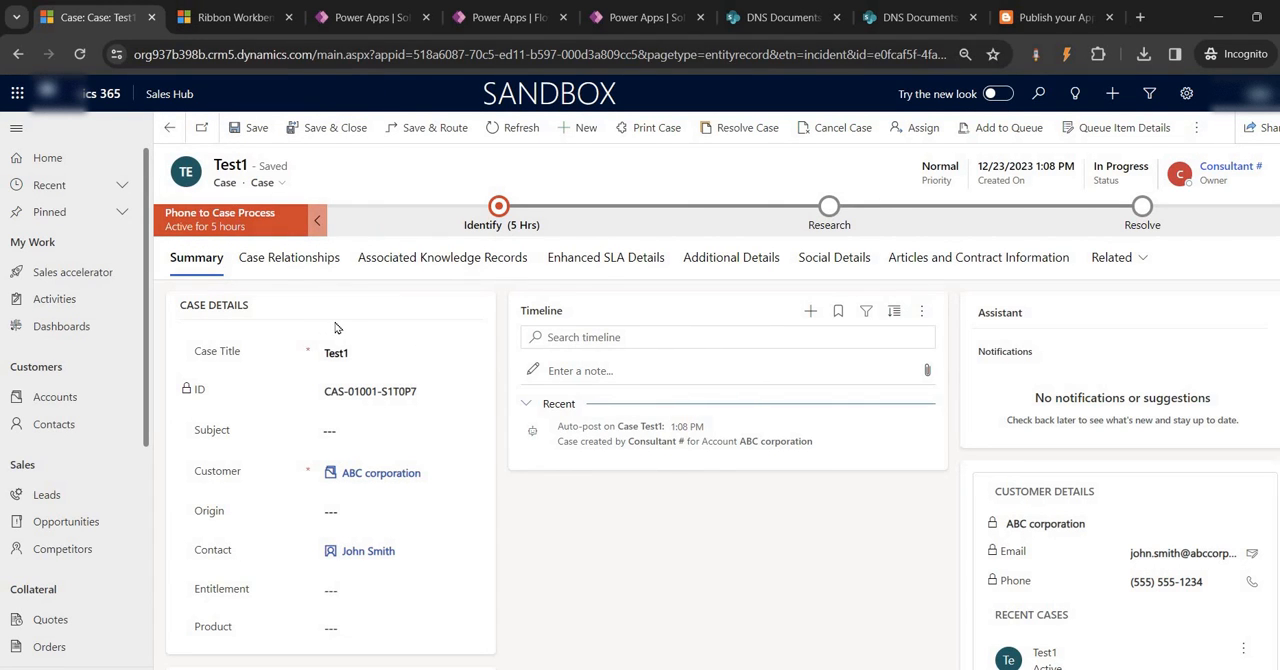
# Run Print Case on the reloaded Test1 case and save the Case Report PDF to the Desktop folder
pyautogui.press('F5')
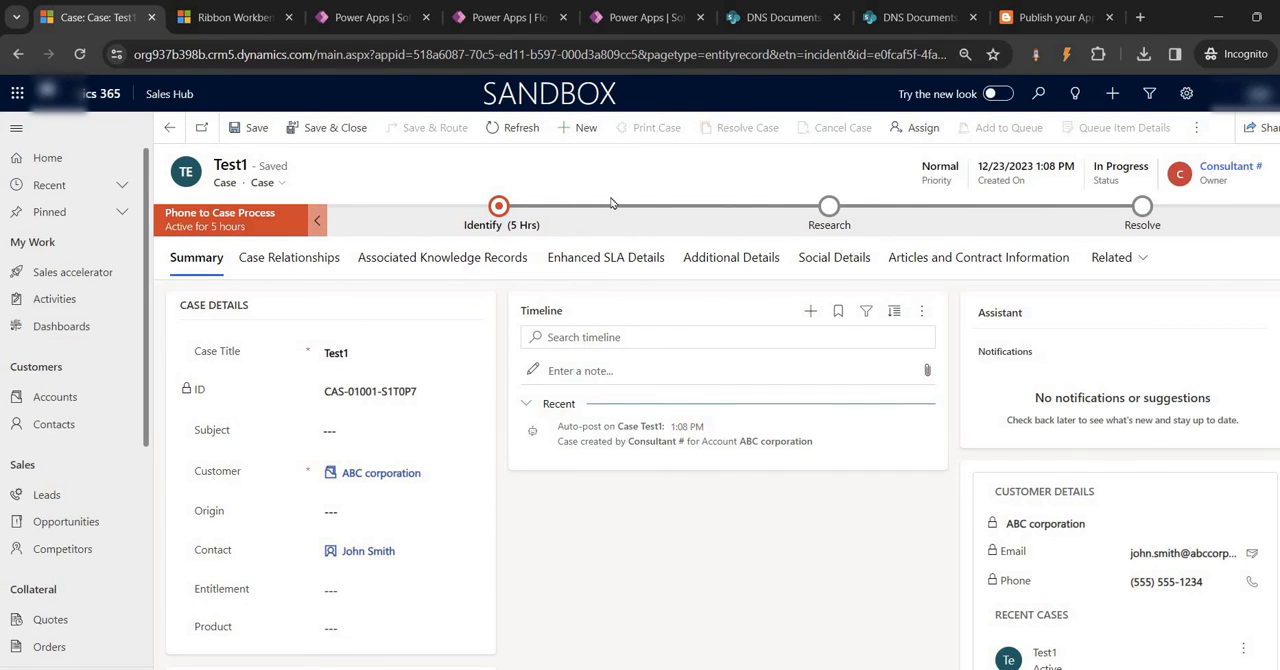
pyautogui.click(646, 130)
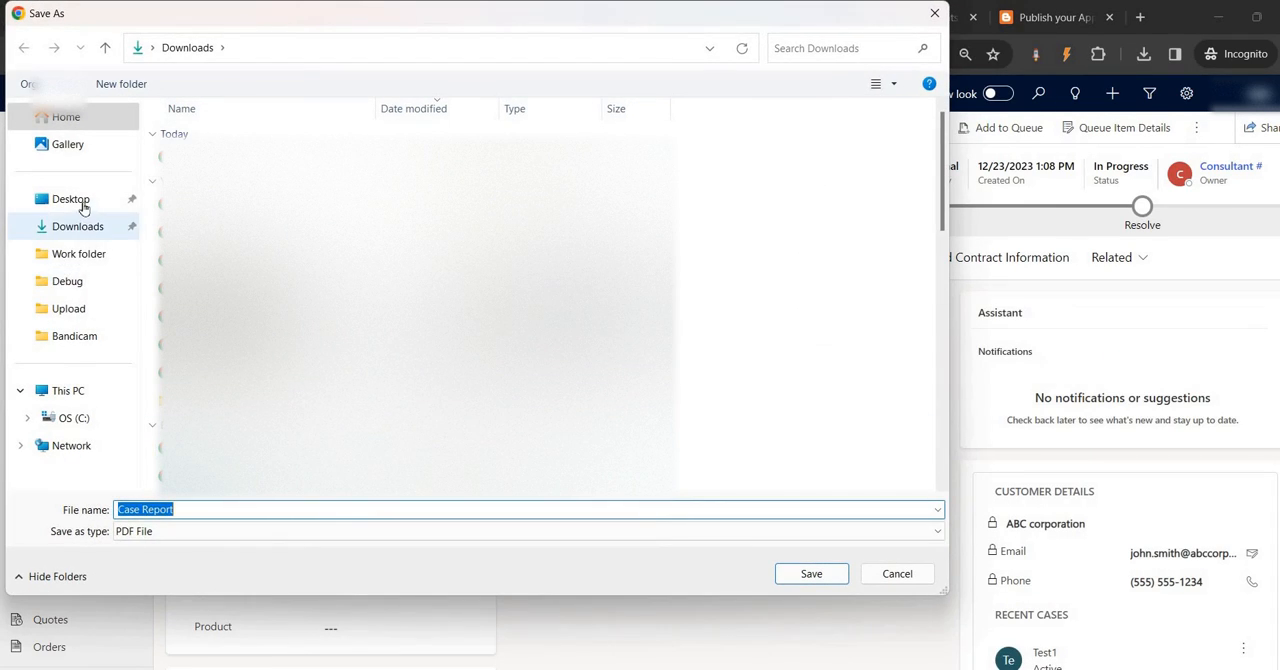
pyautogui.click(84, 206)
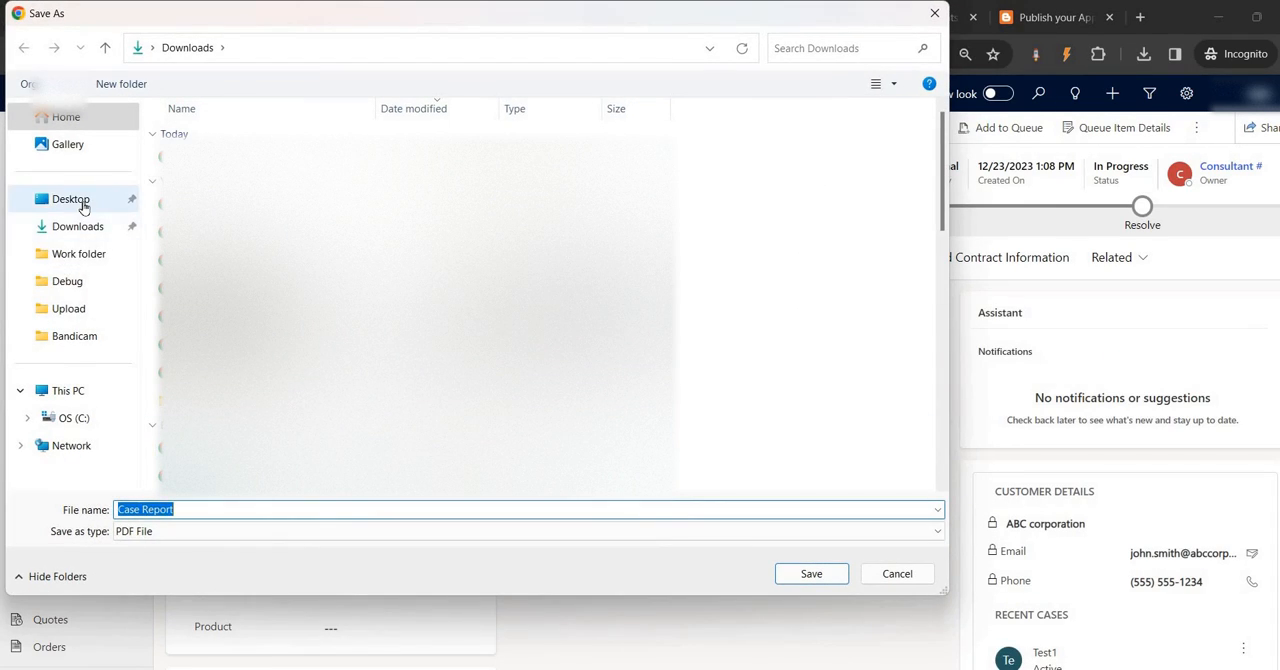
pyautogui.click(84, 206)
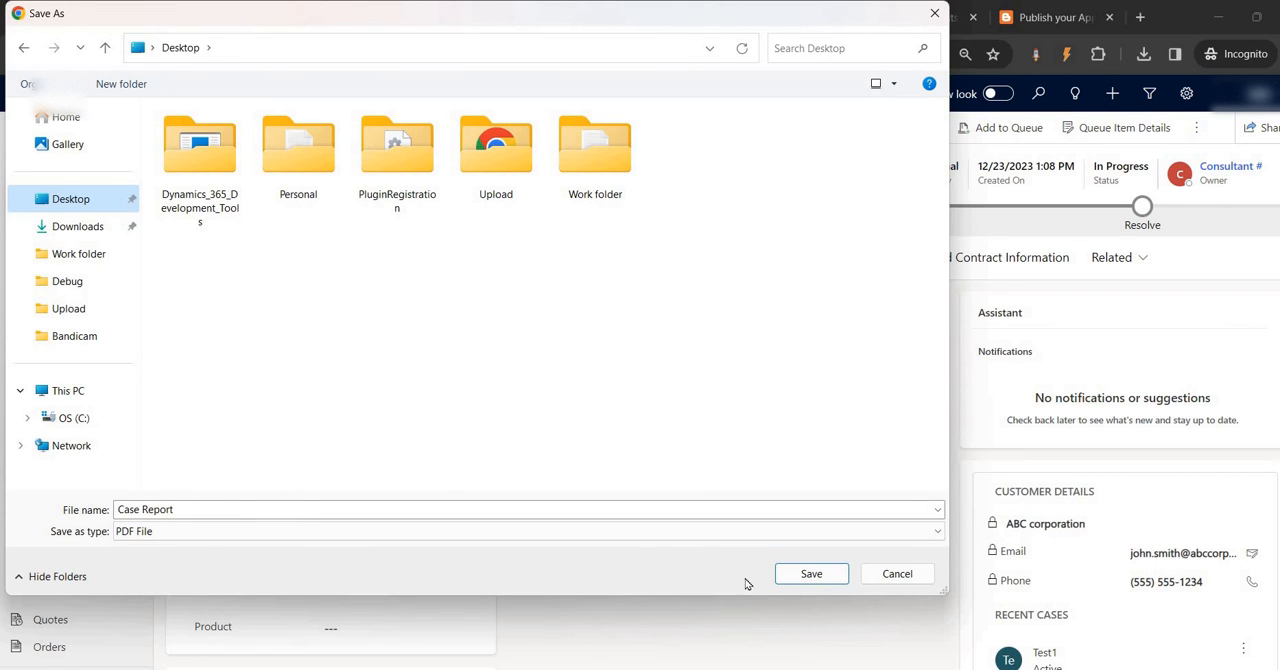
pyautogui.click(808, 573)
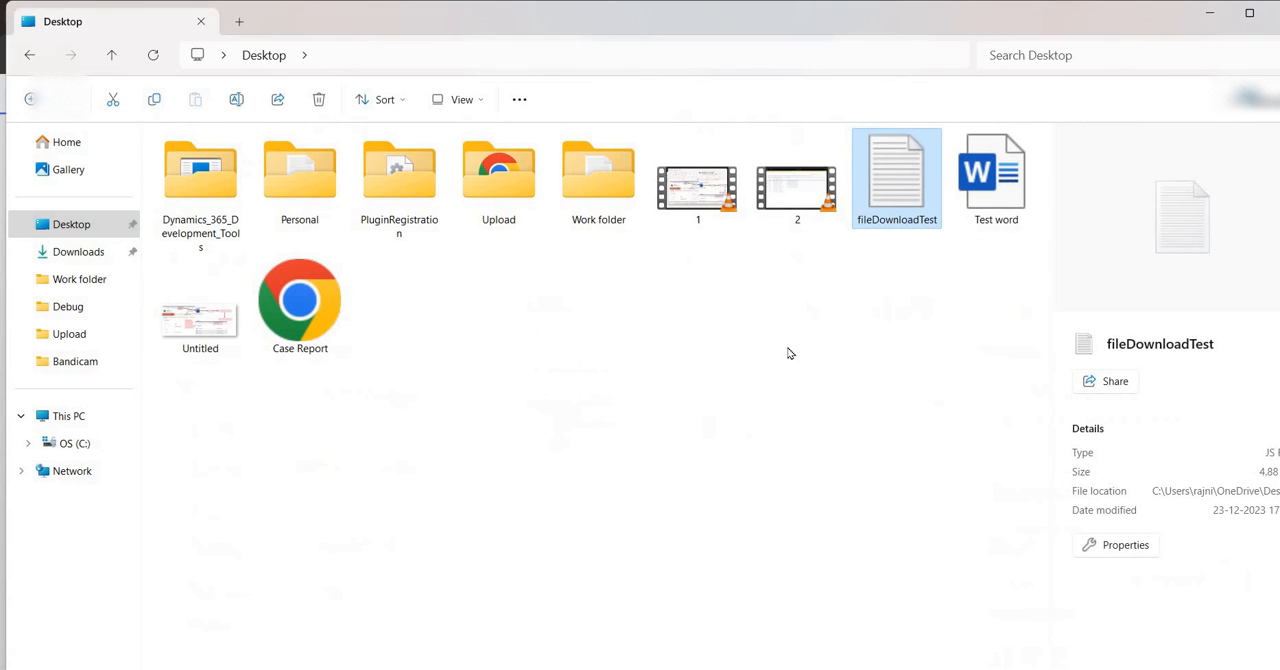
pyautogui.click(788, 353)
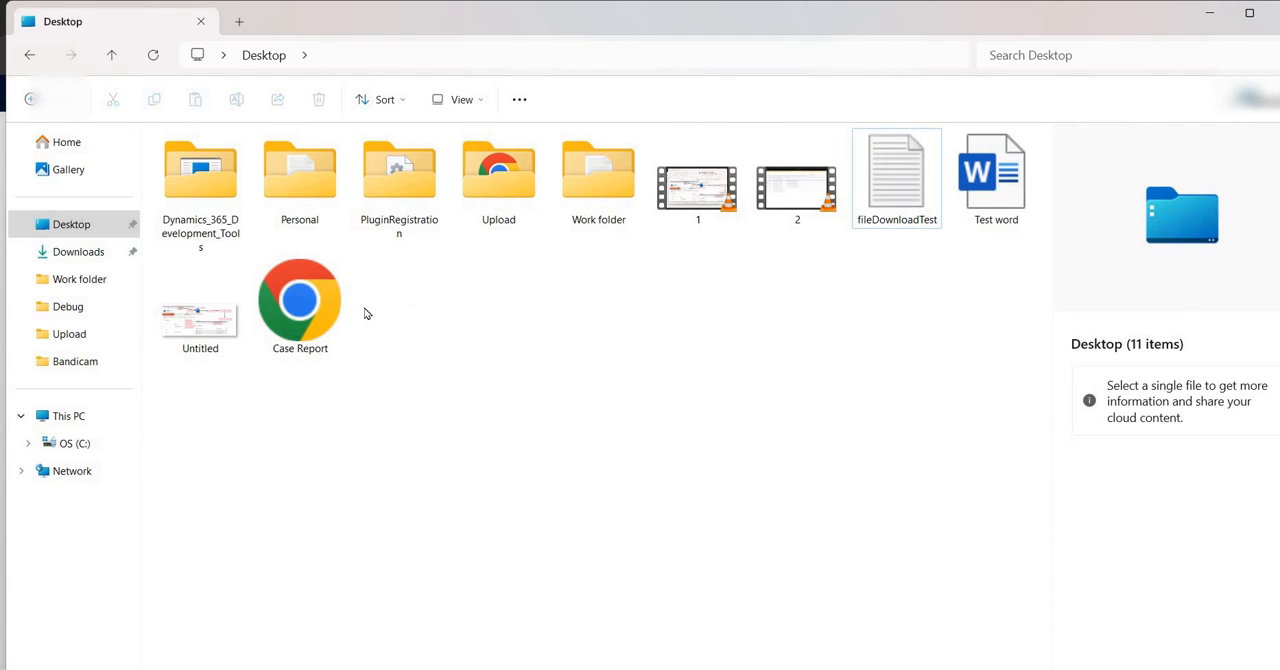
# Open the Case Report PDF from the Desktop folder, check its Title, Account Address and Ticker lines, and return to the Test1 case
pyautogui.doubleClick(302, 305)
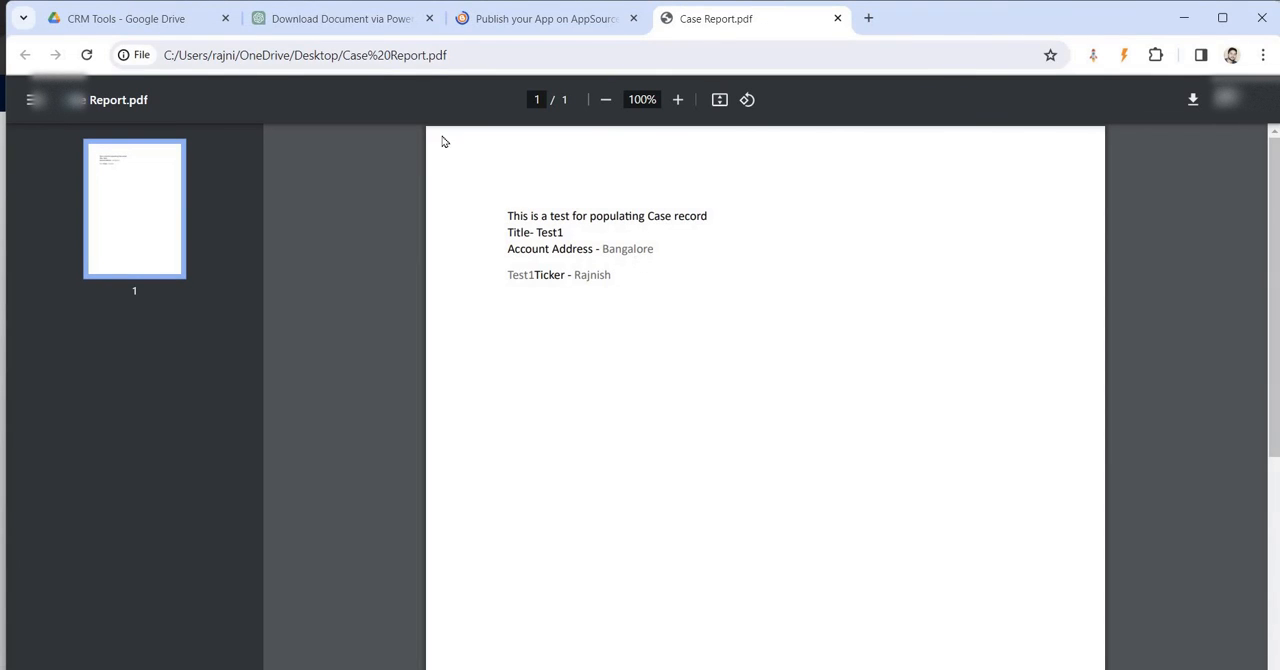
pyautogui.click(429, 18)
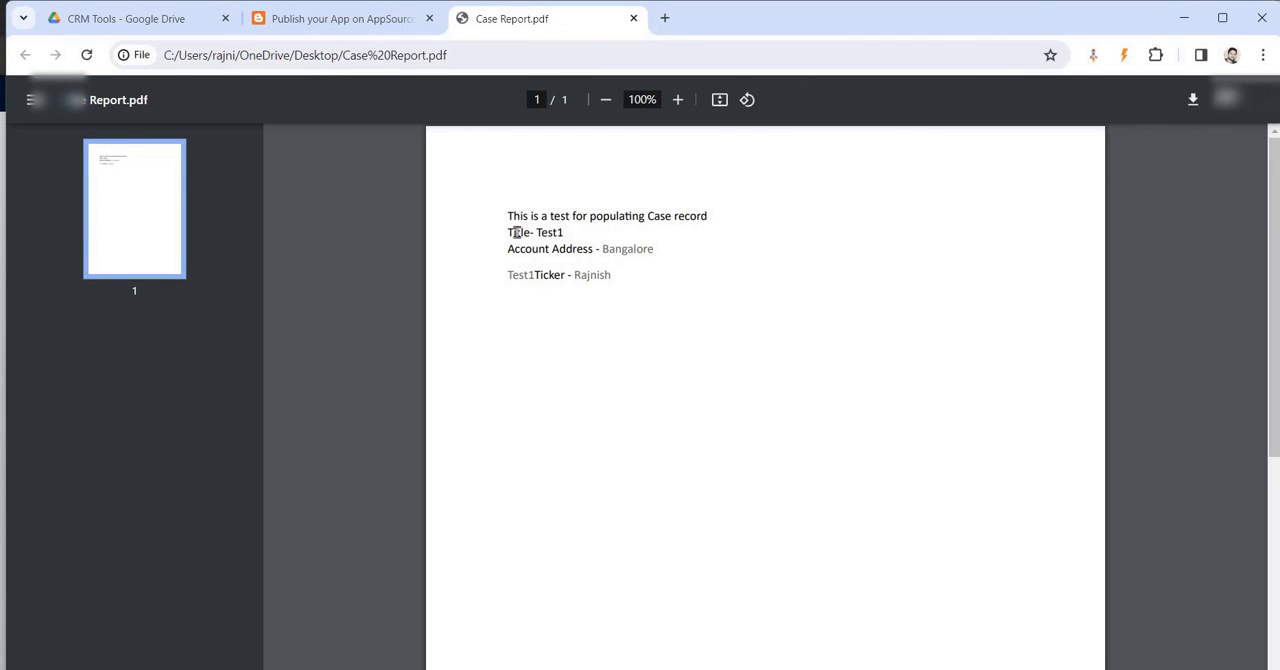
pyautogui.moveTo(509, 232); pyautogui.dragTo(675, 257)
pyautogui.click(530, 279)
pyautogui.hotkey('ctrl', 'a')
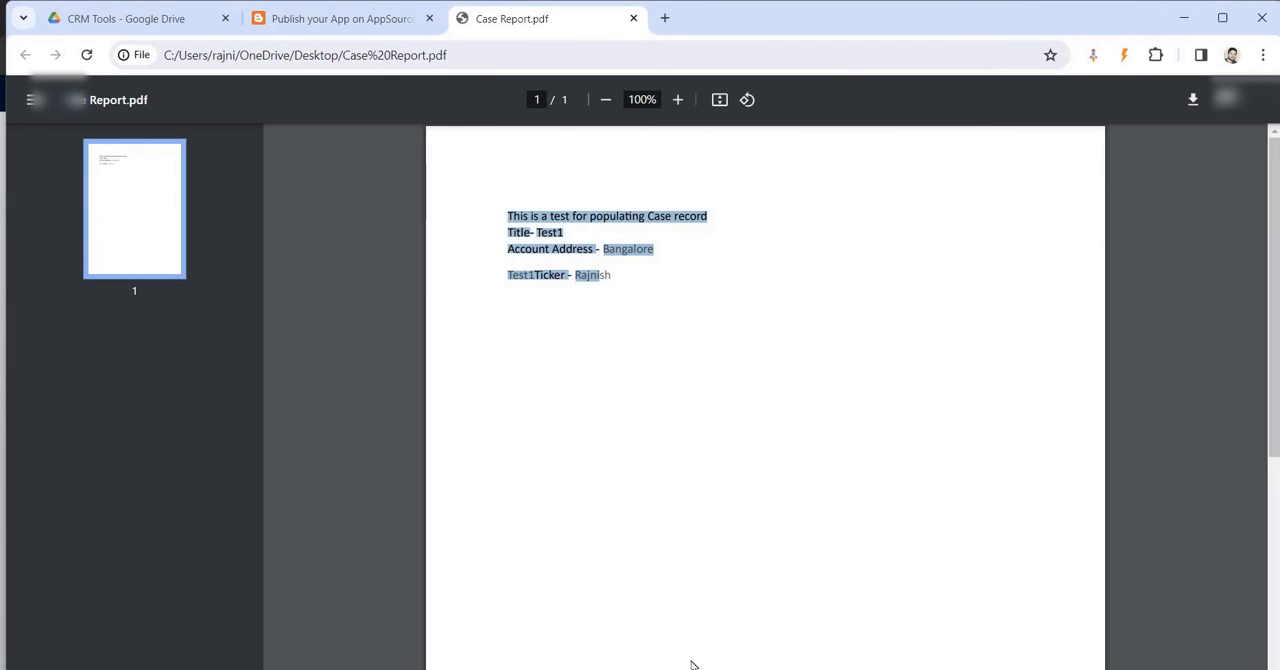
pyautogui.moveTo(610, 668)
pyautogui.click(607, 625)
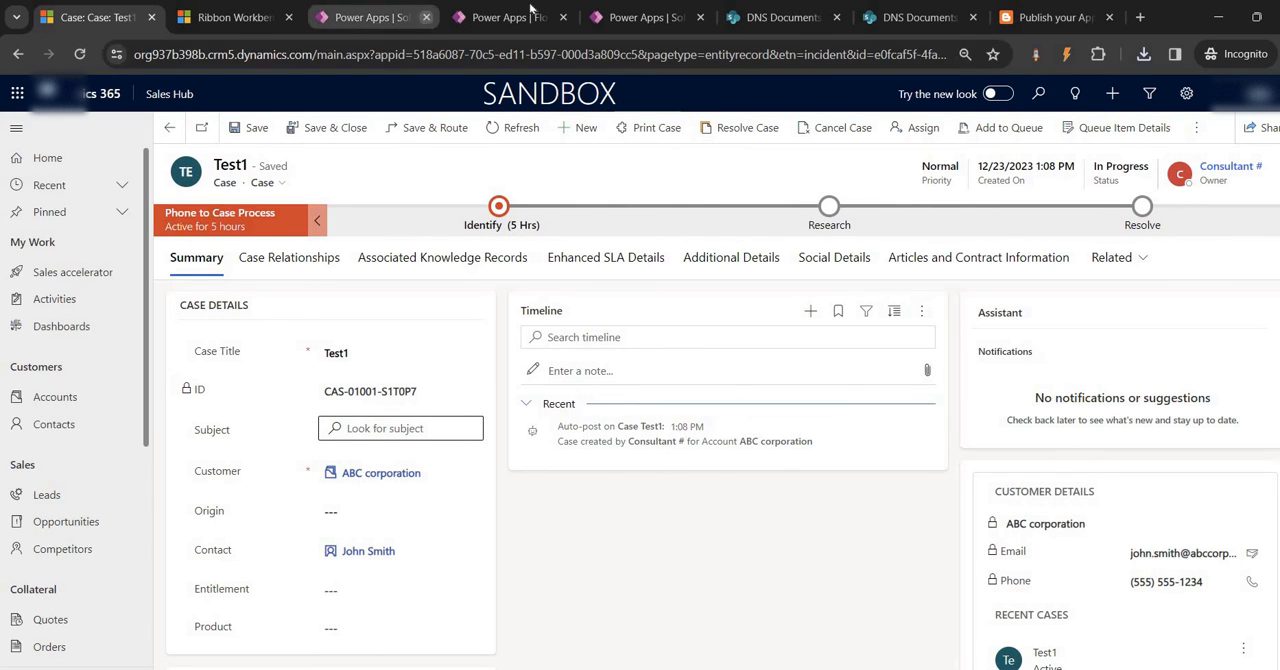
# Review the Print Case flow's actions from the HTTP request trigger through the Word template, Word File name and Create file
pyautogui.click(522, 17)
pyautogui.scroll(10, 625, 245)
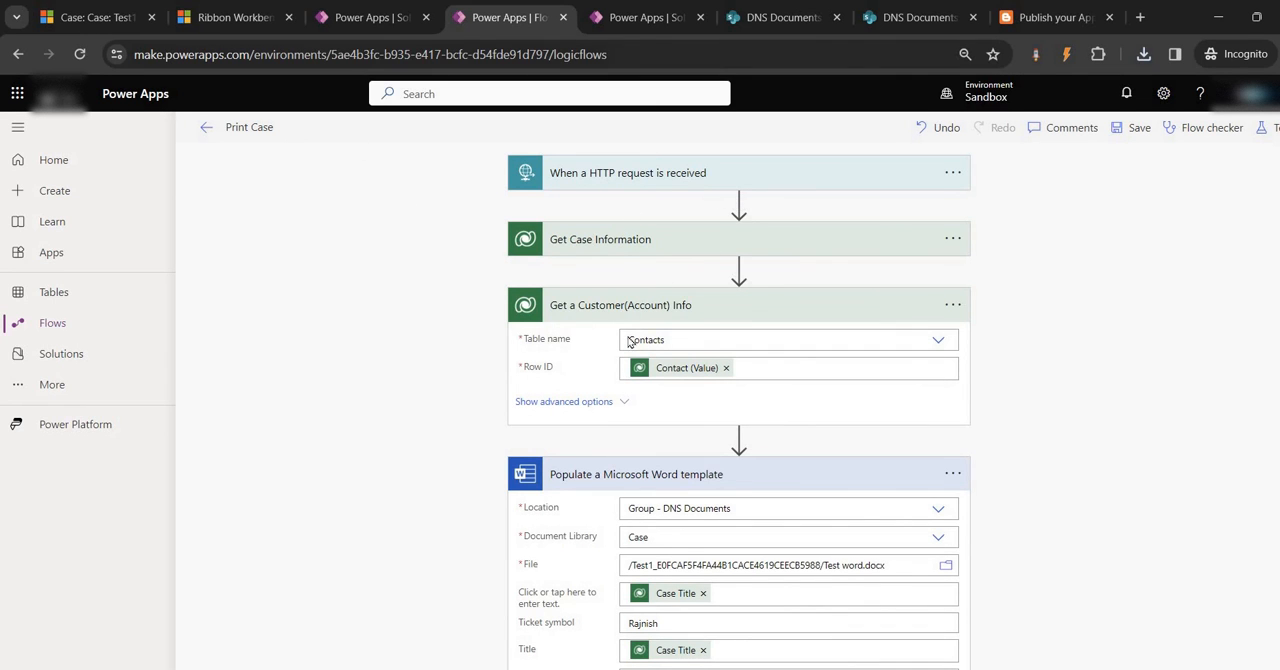
pyautogui.scroll(-2, 663, 290)
pyautogui.scroll(-1, 663, 290)
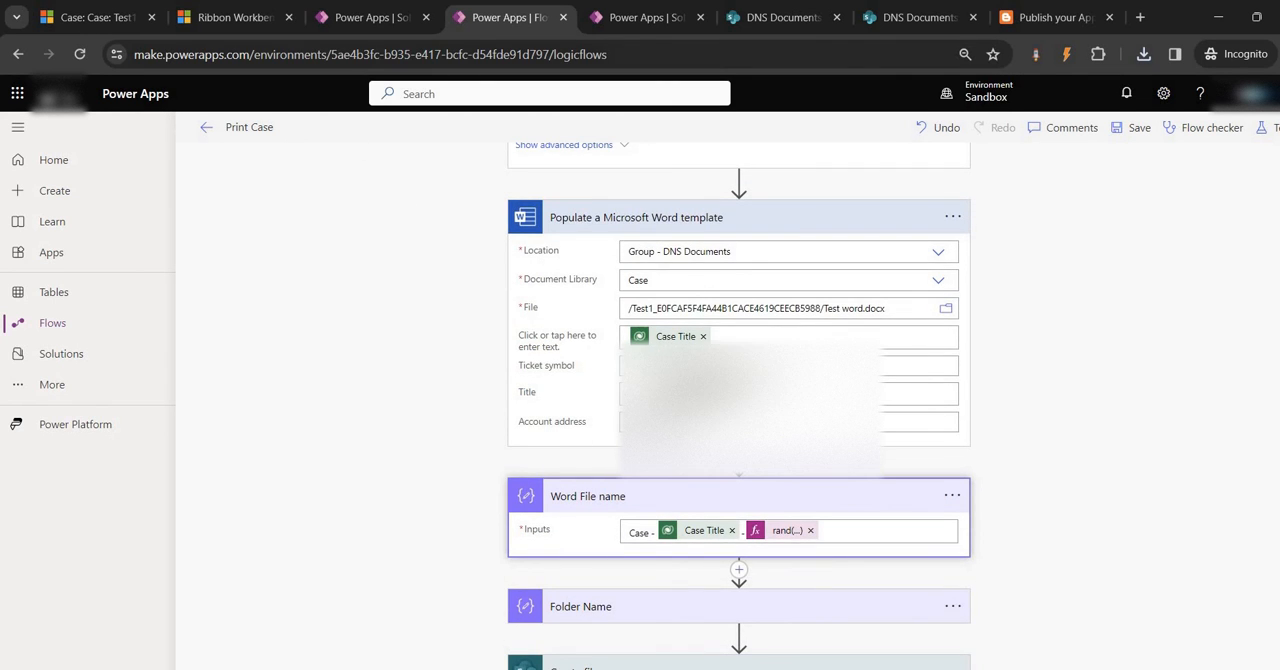
pyautogui.scroll(-3, 663, 290)
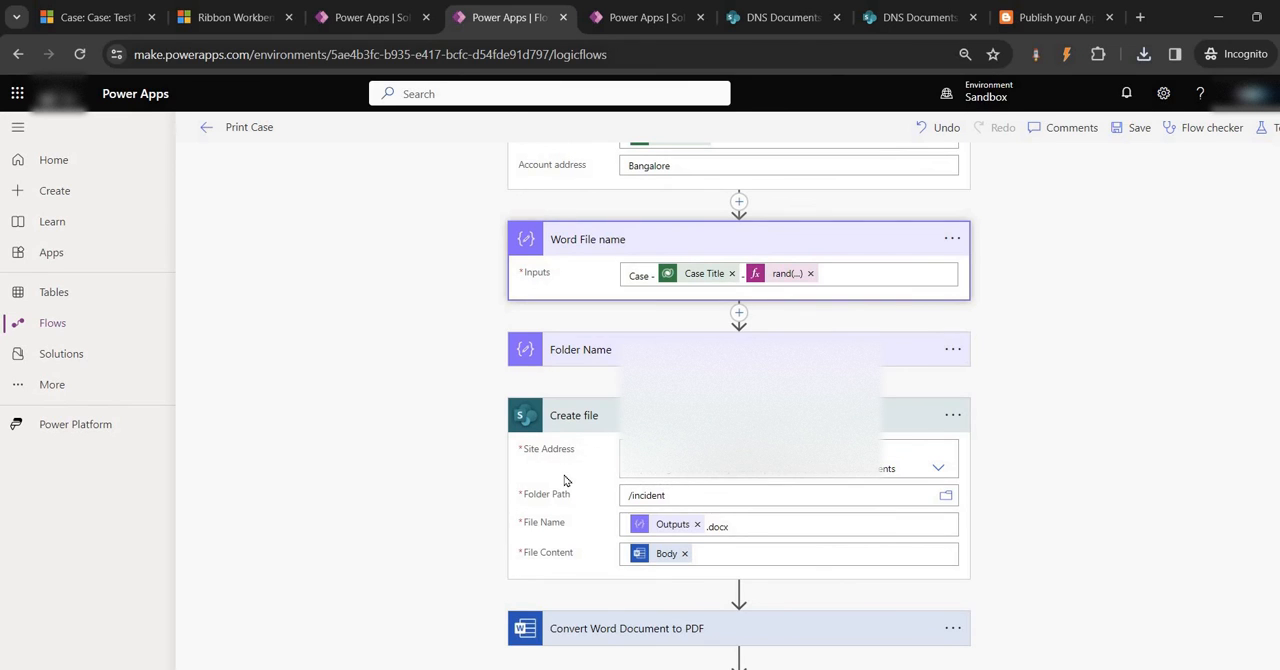
pyautogui.scroll(-1, 564, 481)
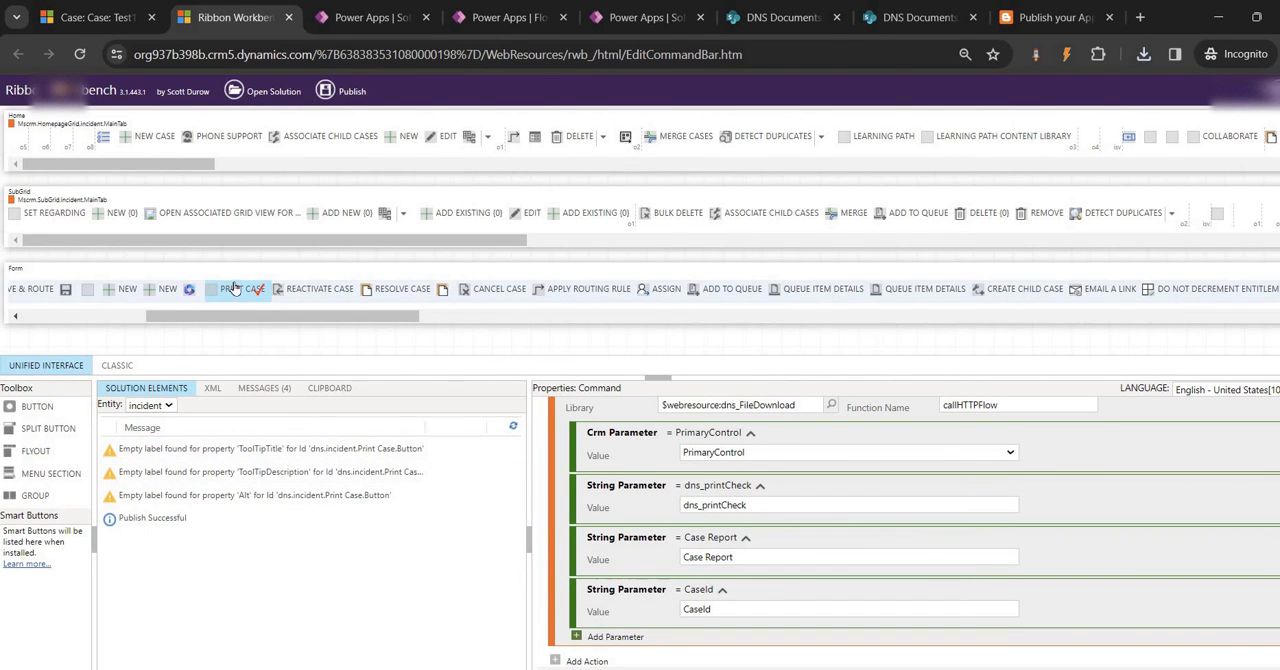
# Show the incident solution elements in Ribbon Workbench and review the PrintCase command's JavaScript action, parameters and display rule
pyautogui.click(142, 391)
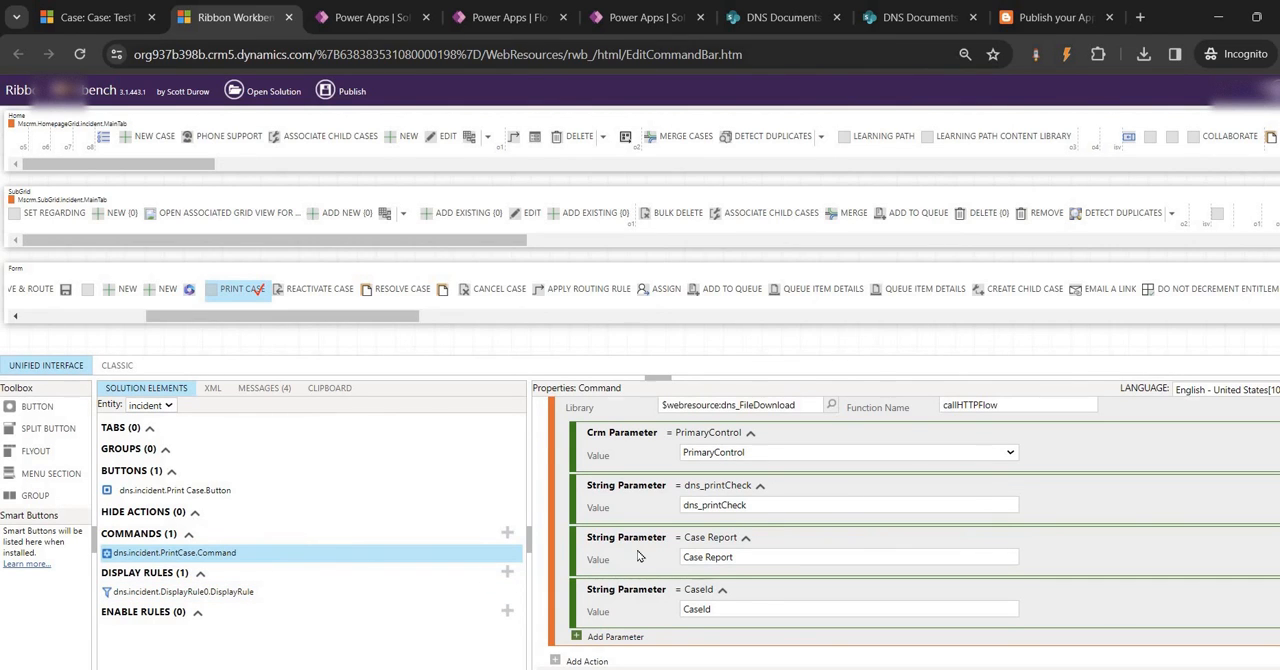
pyautogui.scroll(1, 640, 557)
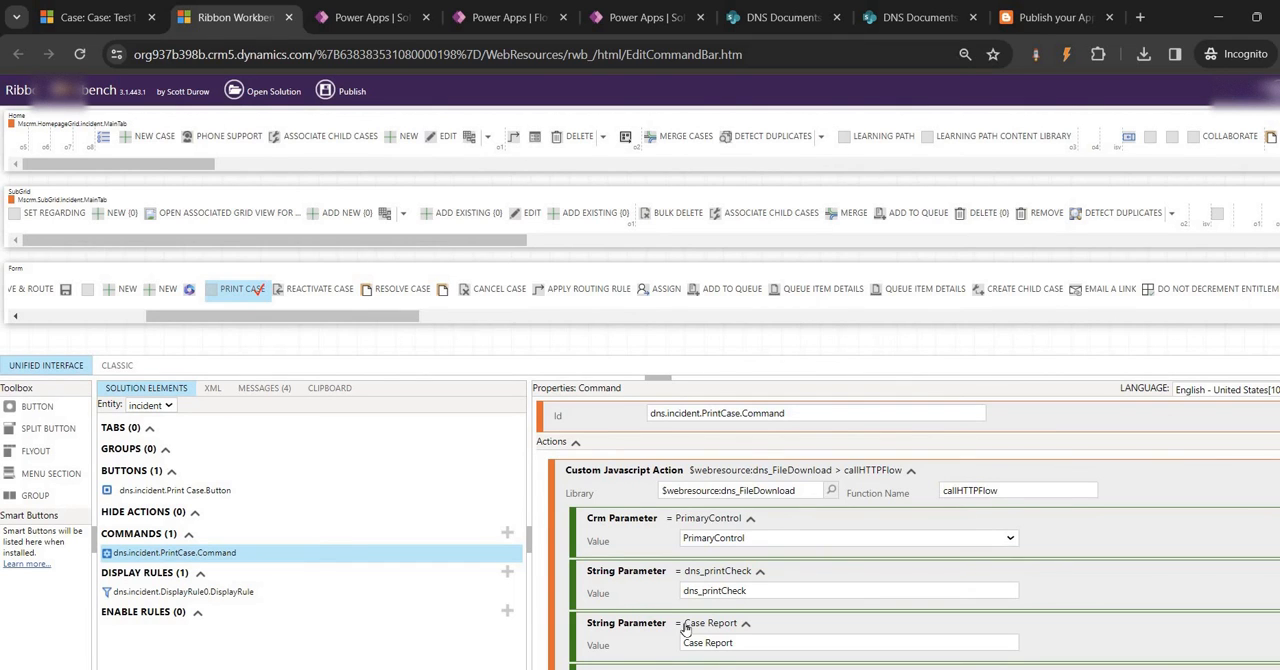
pyautogui.scroll(-2, 685, 628)
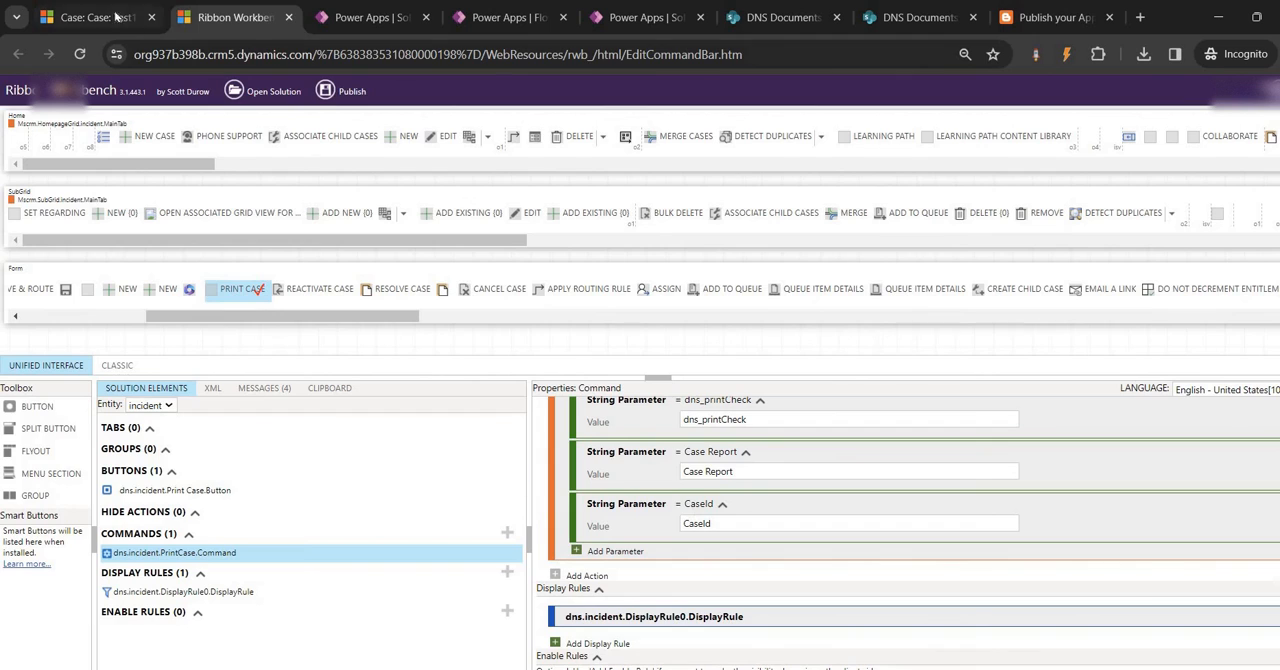
# Open the Cases list from the Test1 case and select all cases in My Active Cases
pyautogui.click(118, 18)
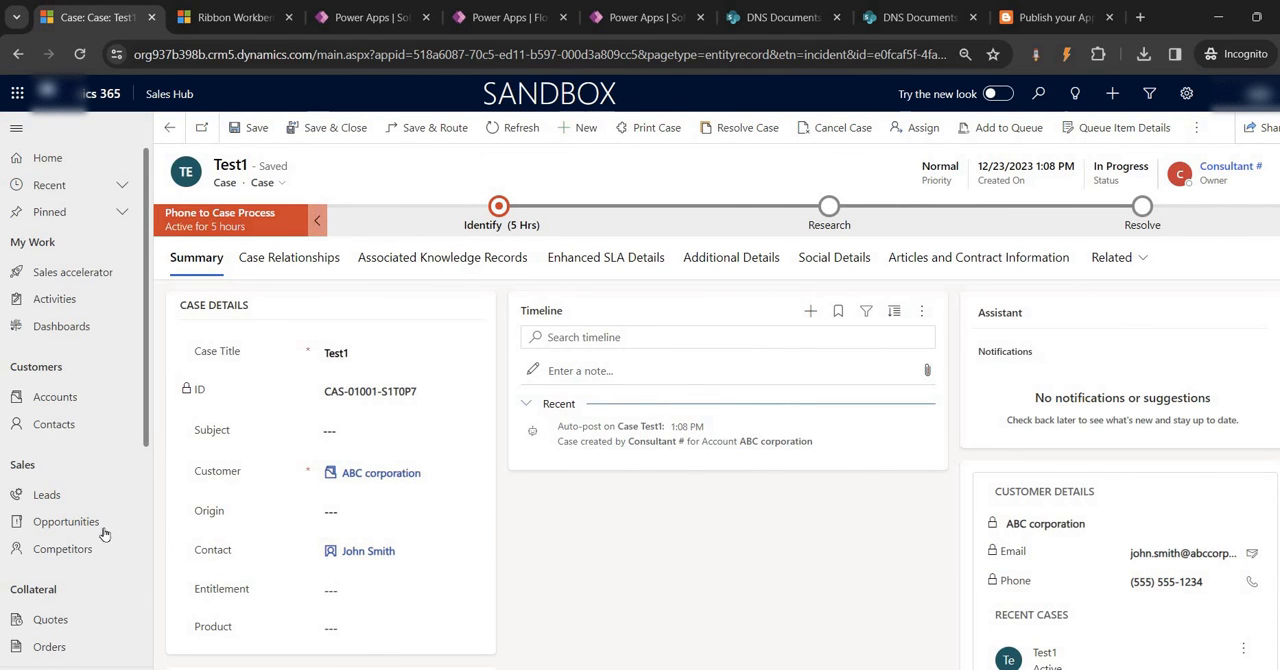
pyautogui.scroll(-4, 77, 567)
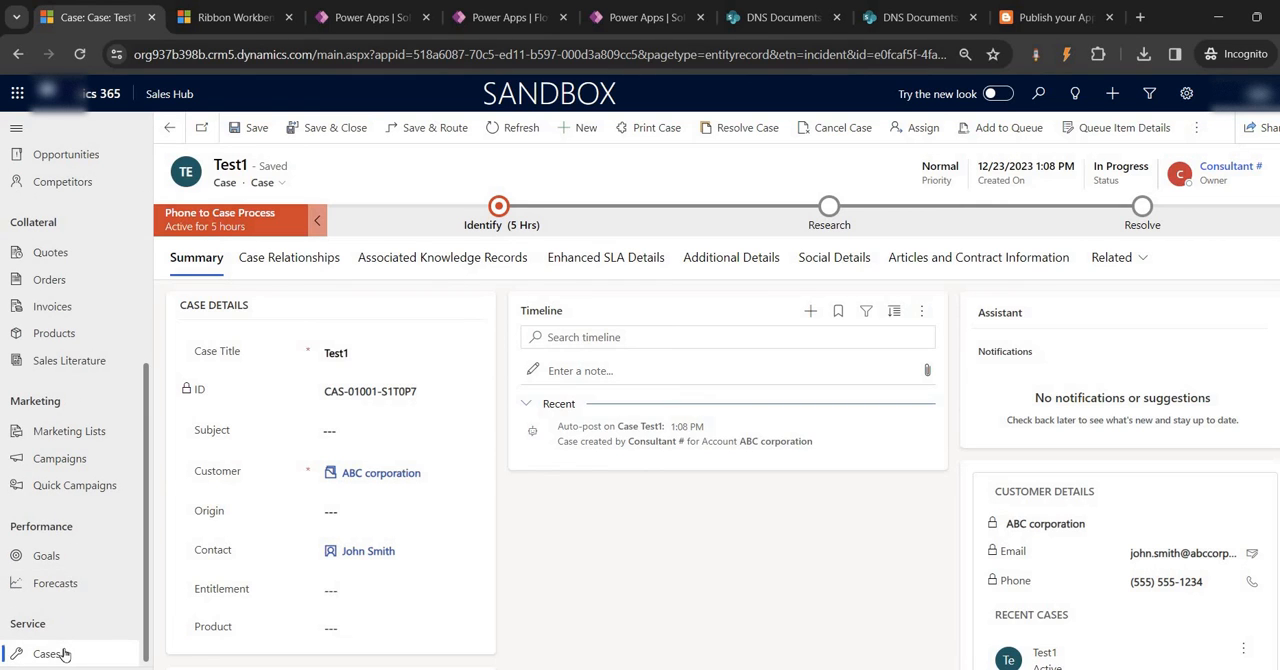
pyautogui.click(47, 653)
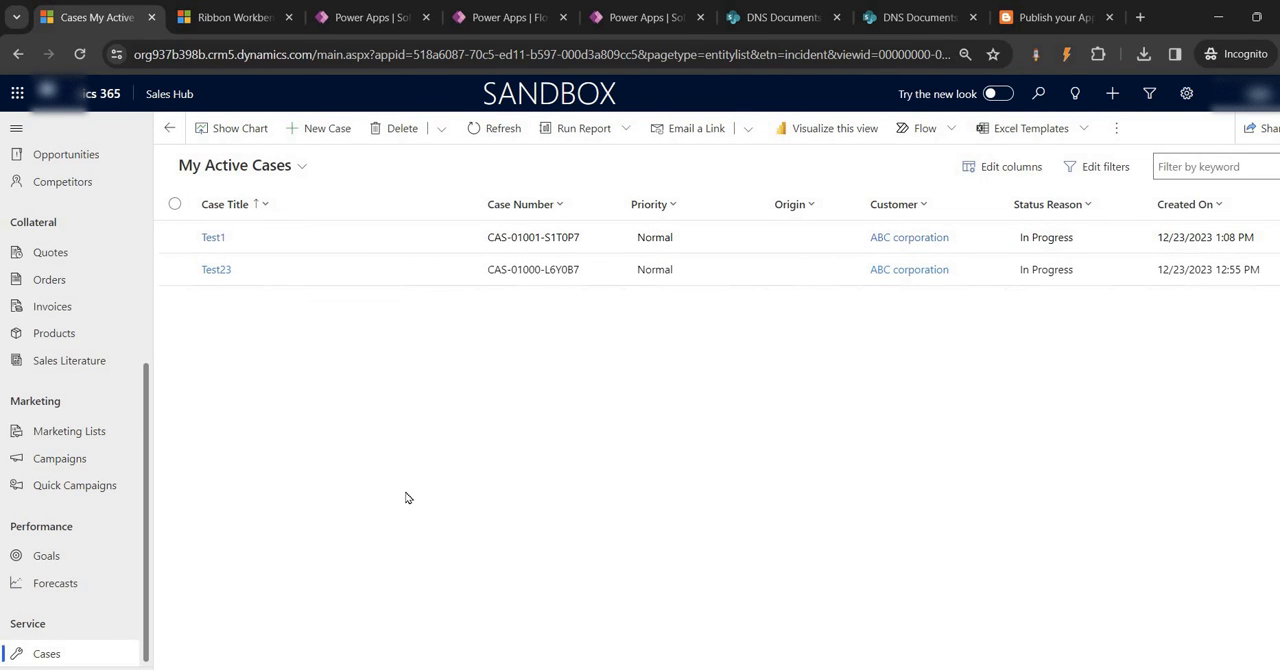
pyautogui.click(175, 204)
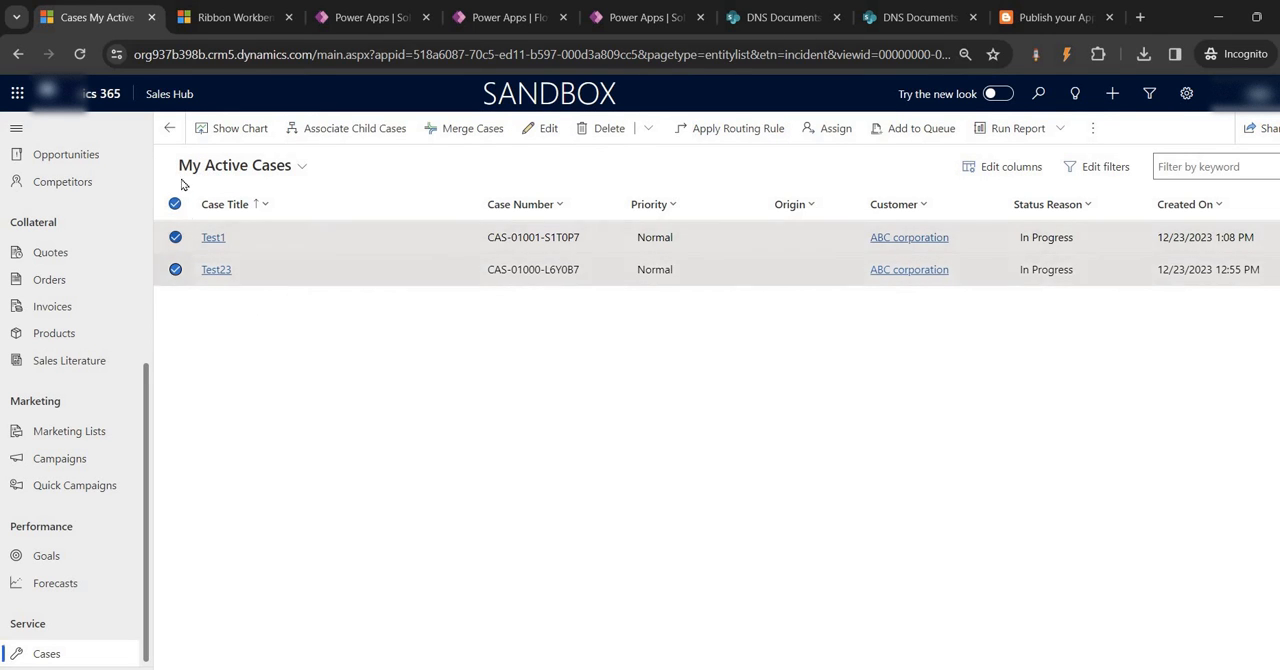
# Check the Test Ribbon solution's environment variables and the Print Case flow, returning to the My Active Cases list
pyautogui.click(255, 14)
pyautogui.click(365, 17)
pyautogui.click(95, 17)
pyautogui.click(370, 17)
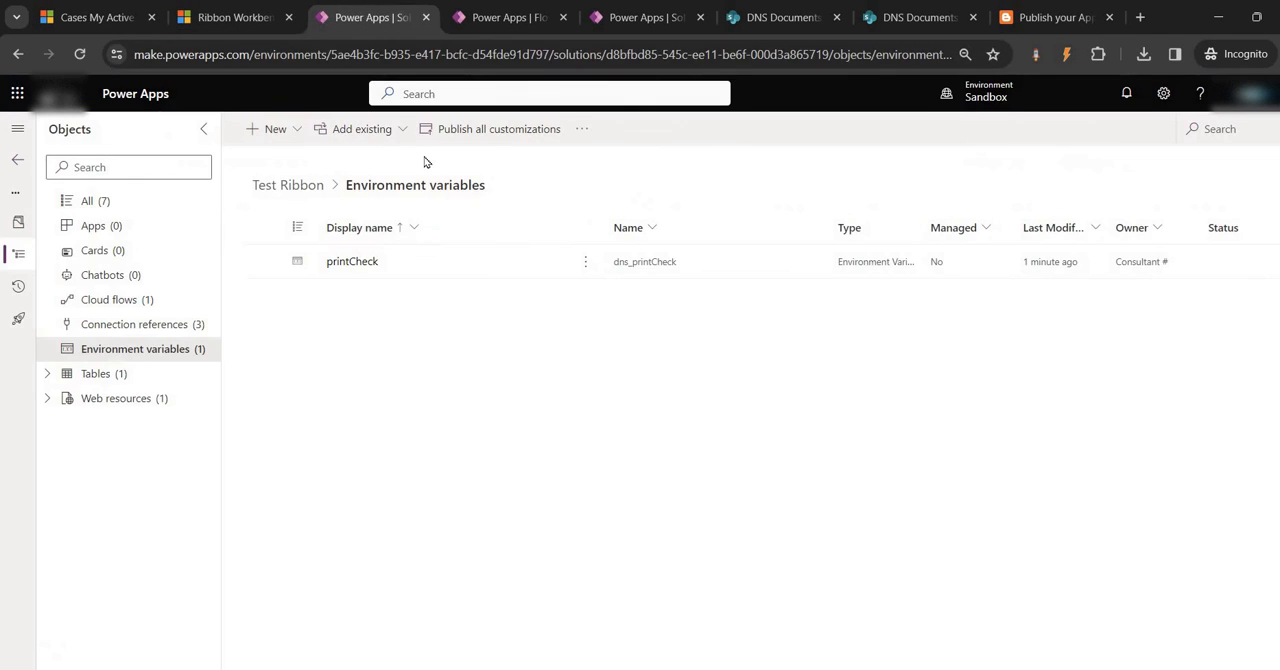
pyautogui.click(505, 17)
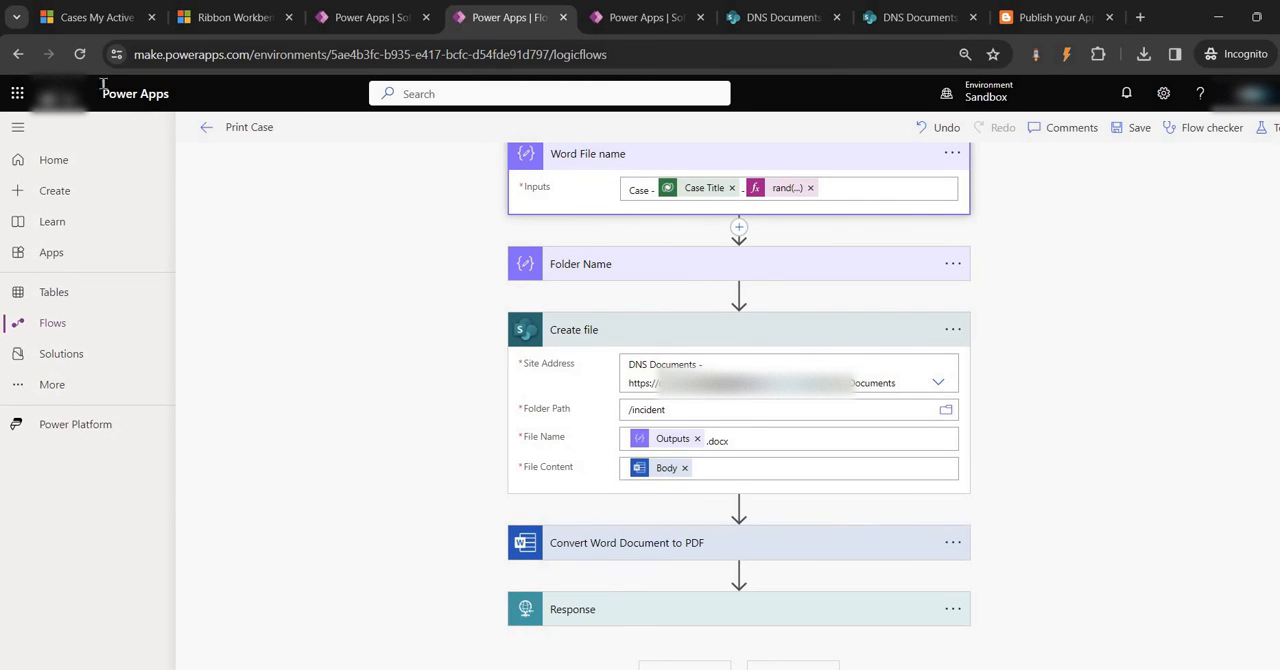
pyautogui.click(95, 18)
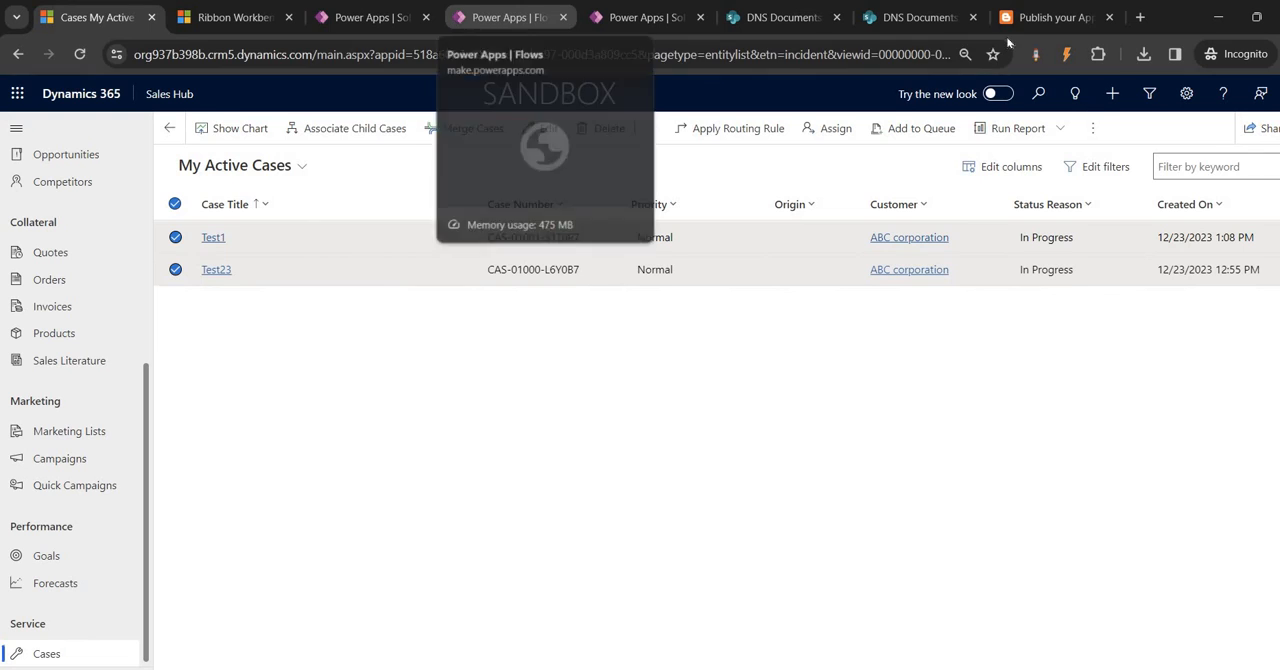
# Show the blog post about publishing an app on AppSource, including its address and Scenario section
pyautogui.click(1050, 20)
pyautogui.click(156, 57)
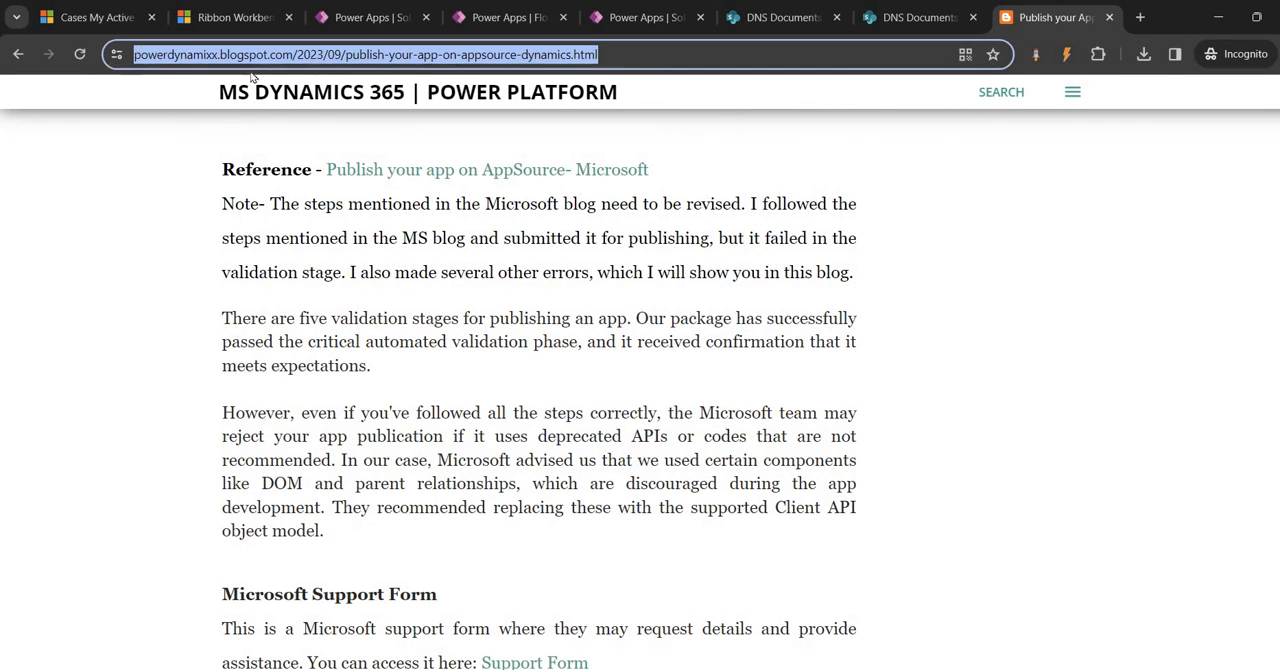
pyautogui.scroll(10, 318, 219)
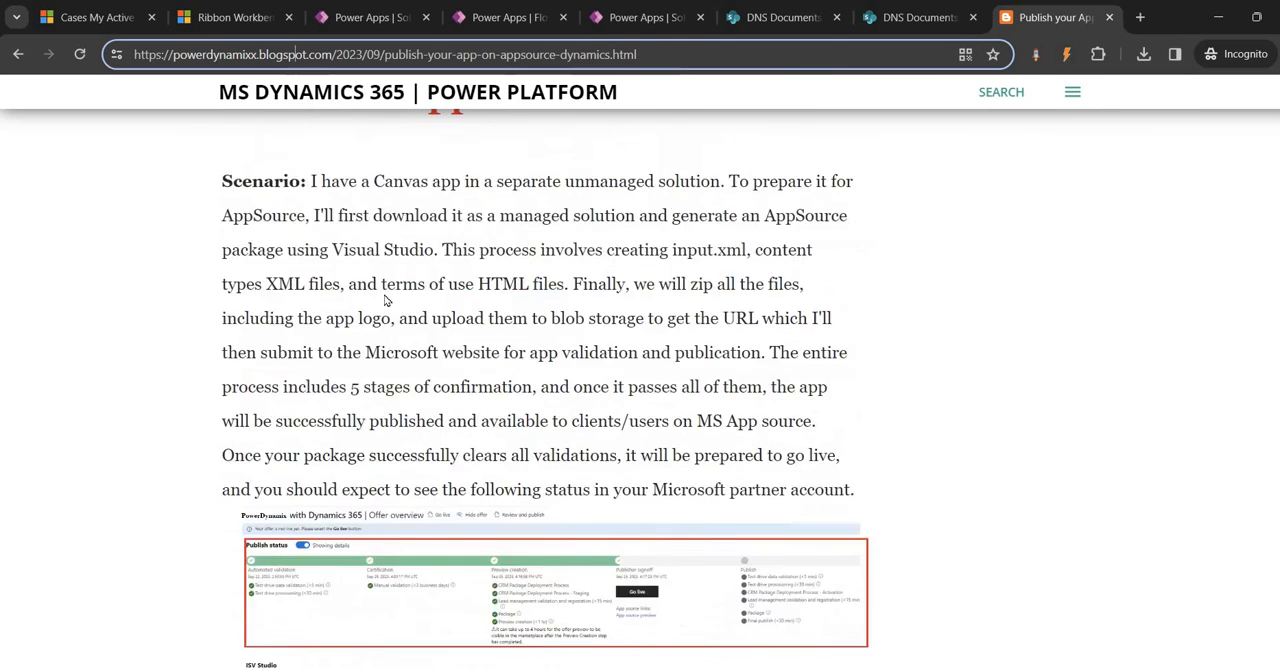